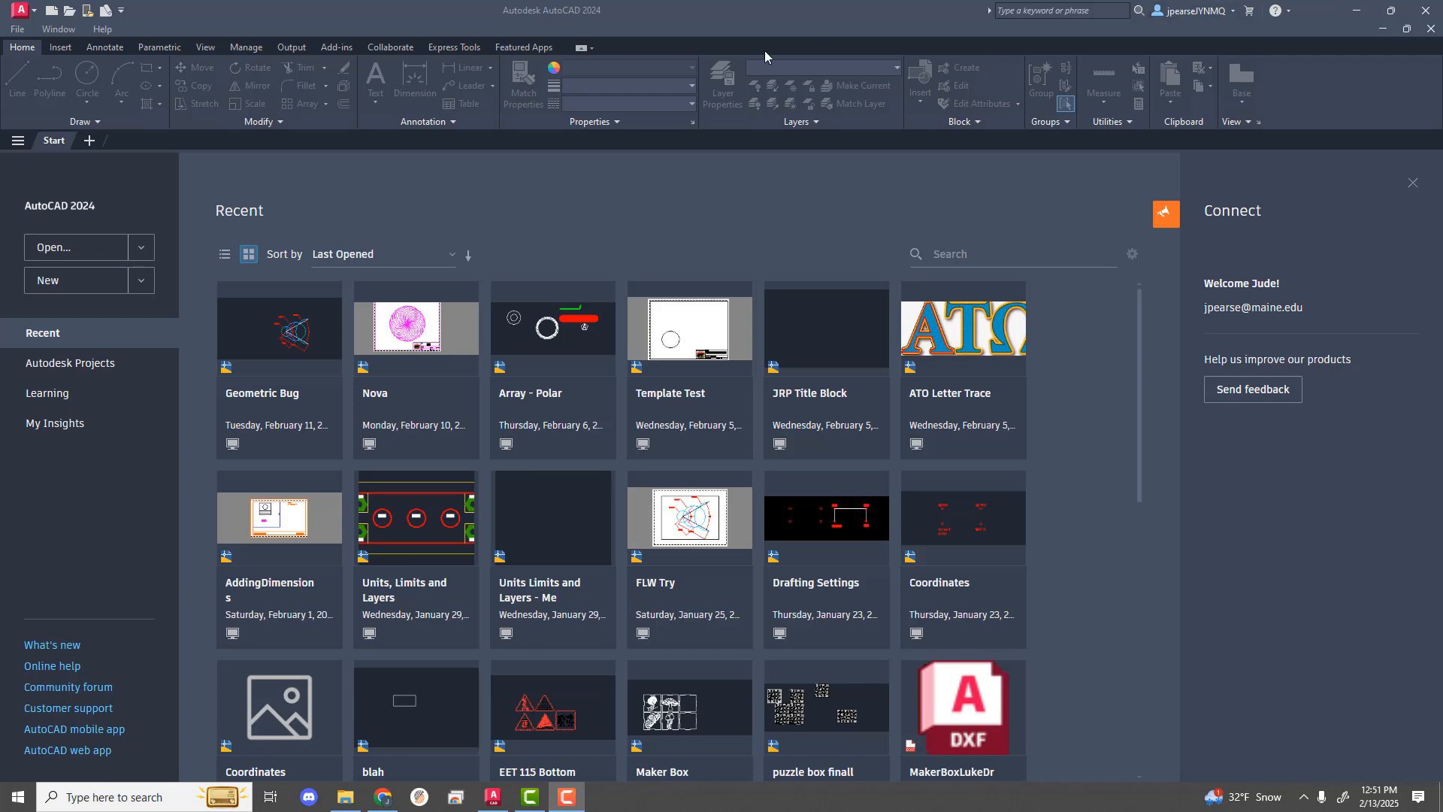
Step: Create a new drawing from the acad.dwt template
{"action": "left_click", "coordinate": [21, 34]}
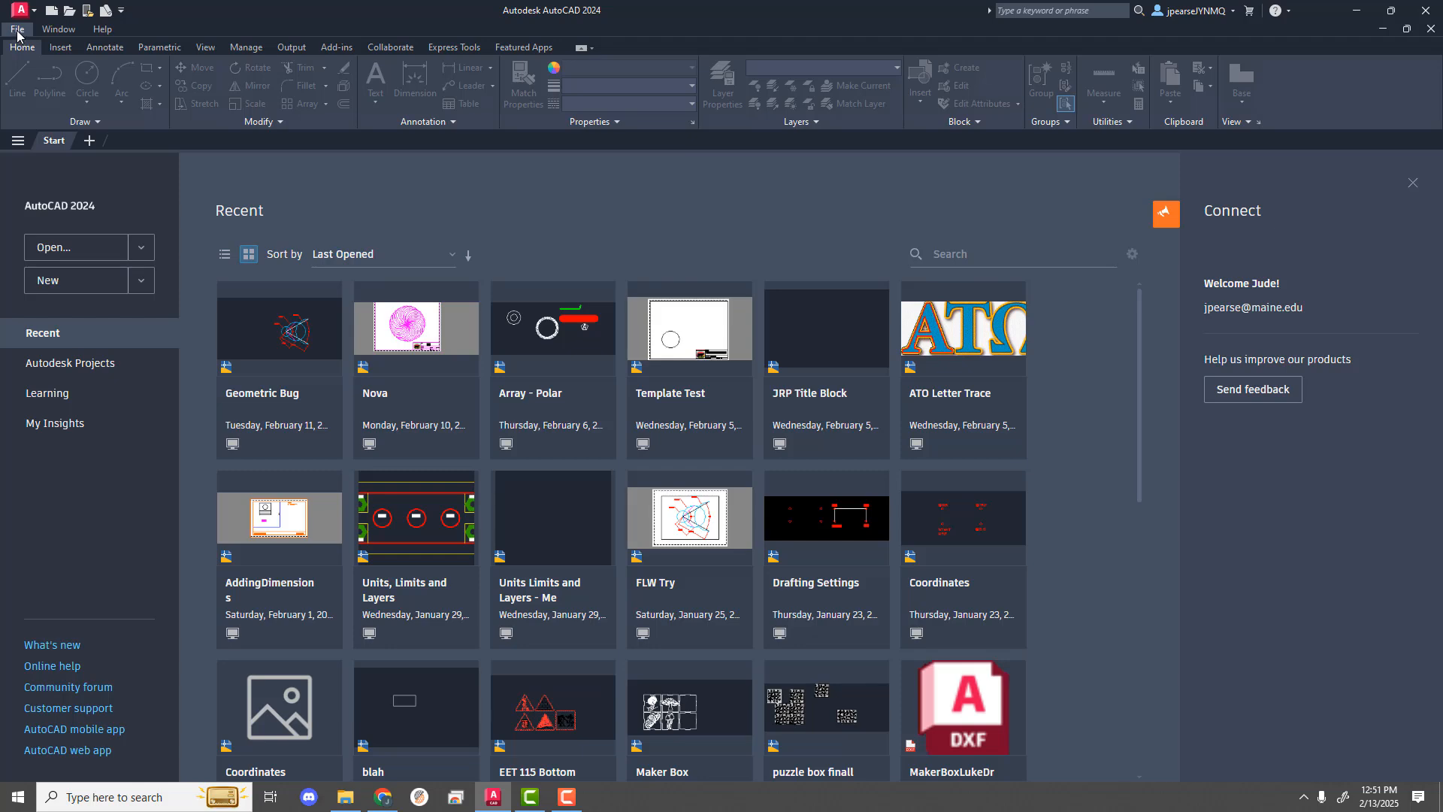
{"action": "left_click", "coordinate": [18, 30]}
{"action": "left_click", "coordinate": [34, 47]}
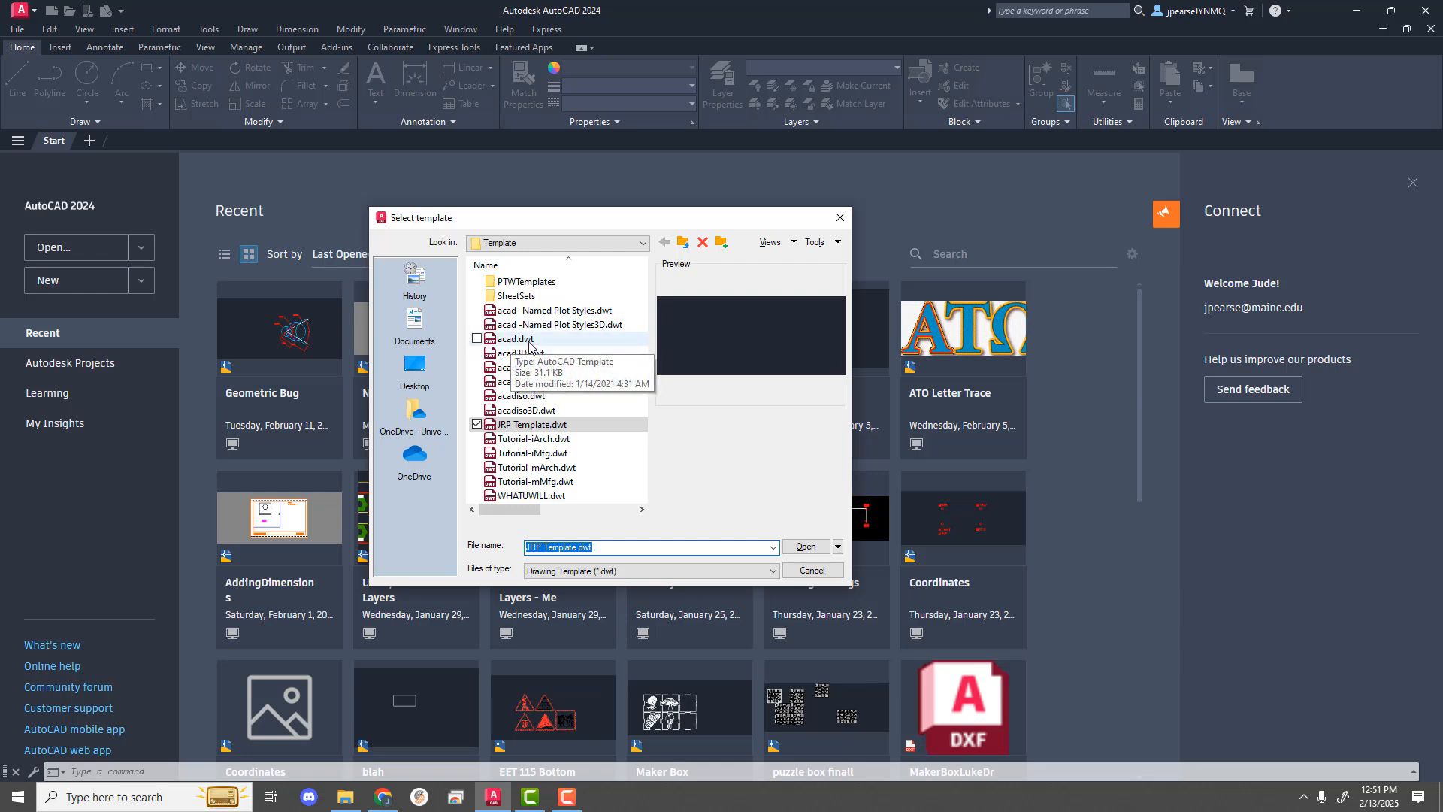
{"action": "left_click", "coordinate": [529, 340]}
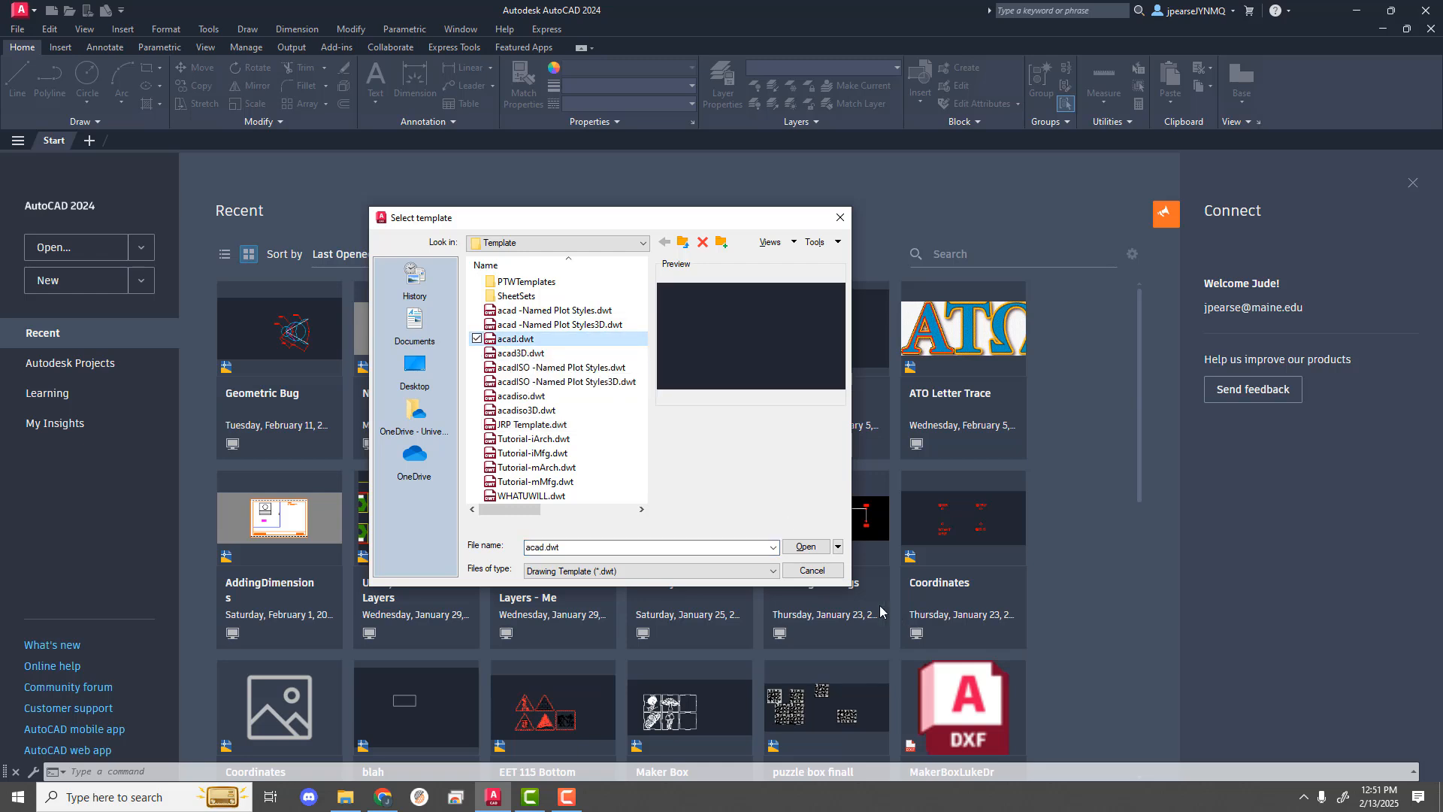
{"action": "left_click", "coordinate": [807, 548]}
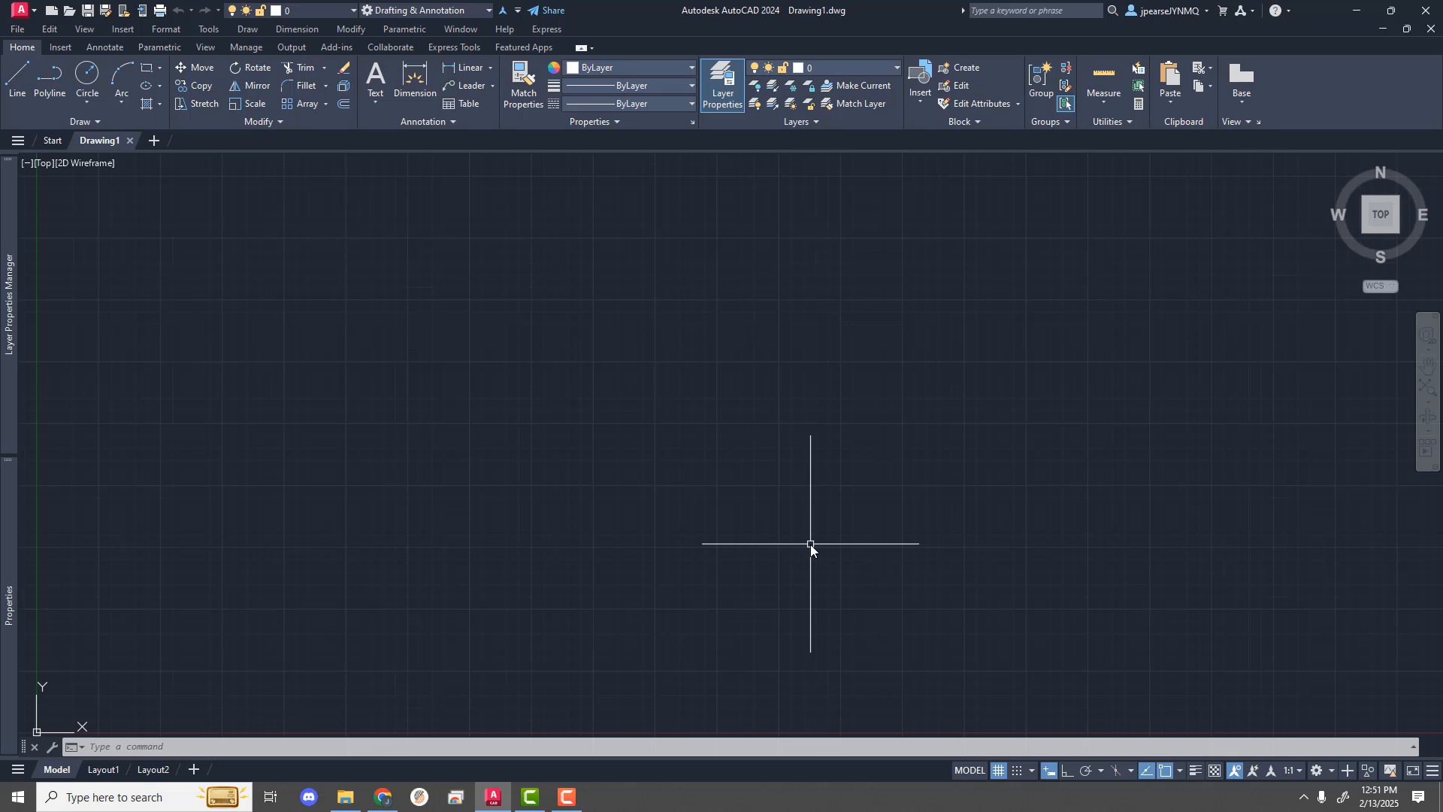
Step: Open the layer manager and add a new layer named Image
{"action": "left_click", "coordinate": [726, 82]}
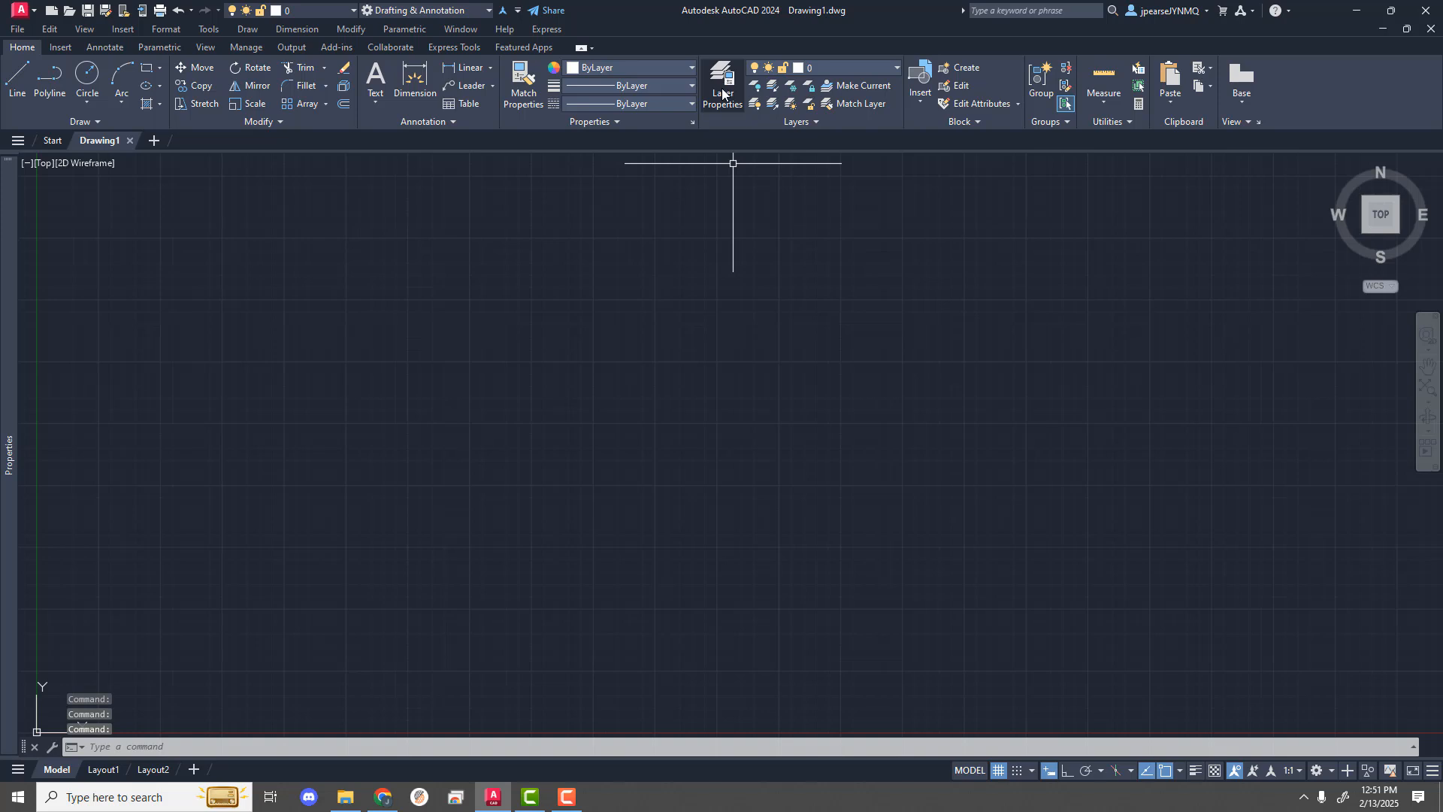
{"action": "left_click", "coordinate": [721, 87]}
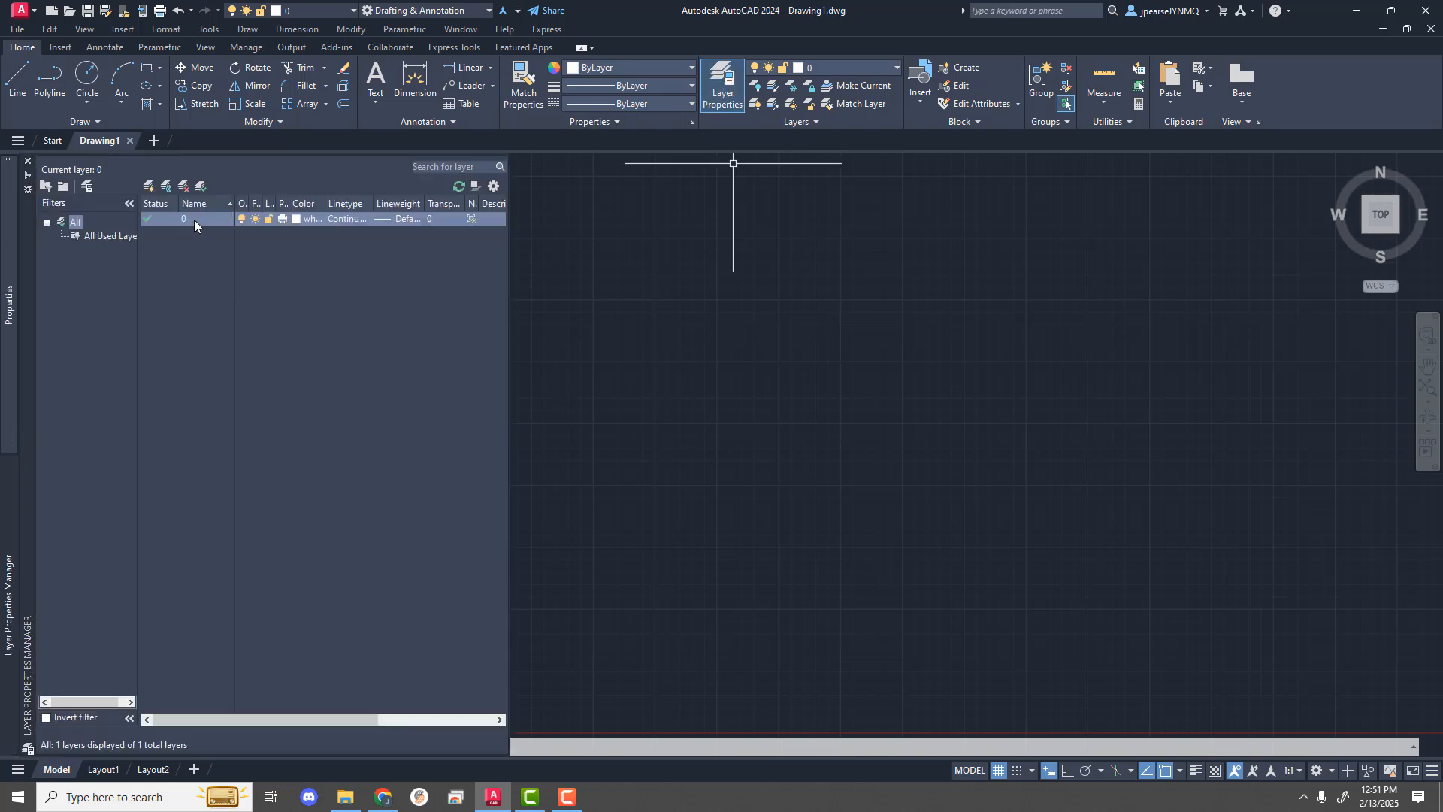
{"action": "right_click", "coordinate": [194, 219]}
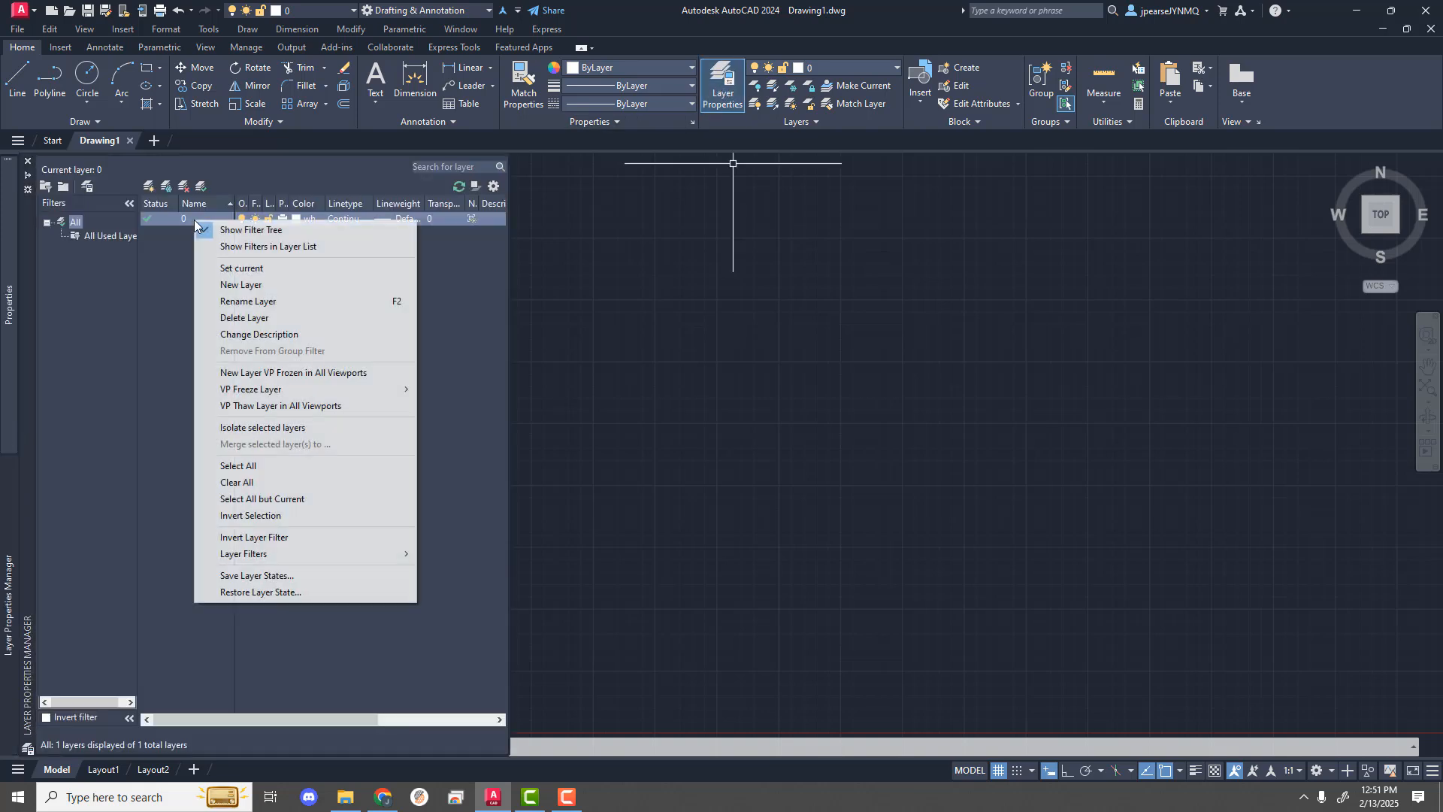
{"action": "left_click", "coordinate": [231, 286]}
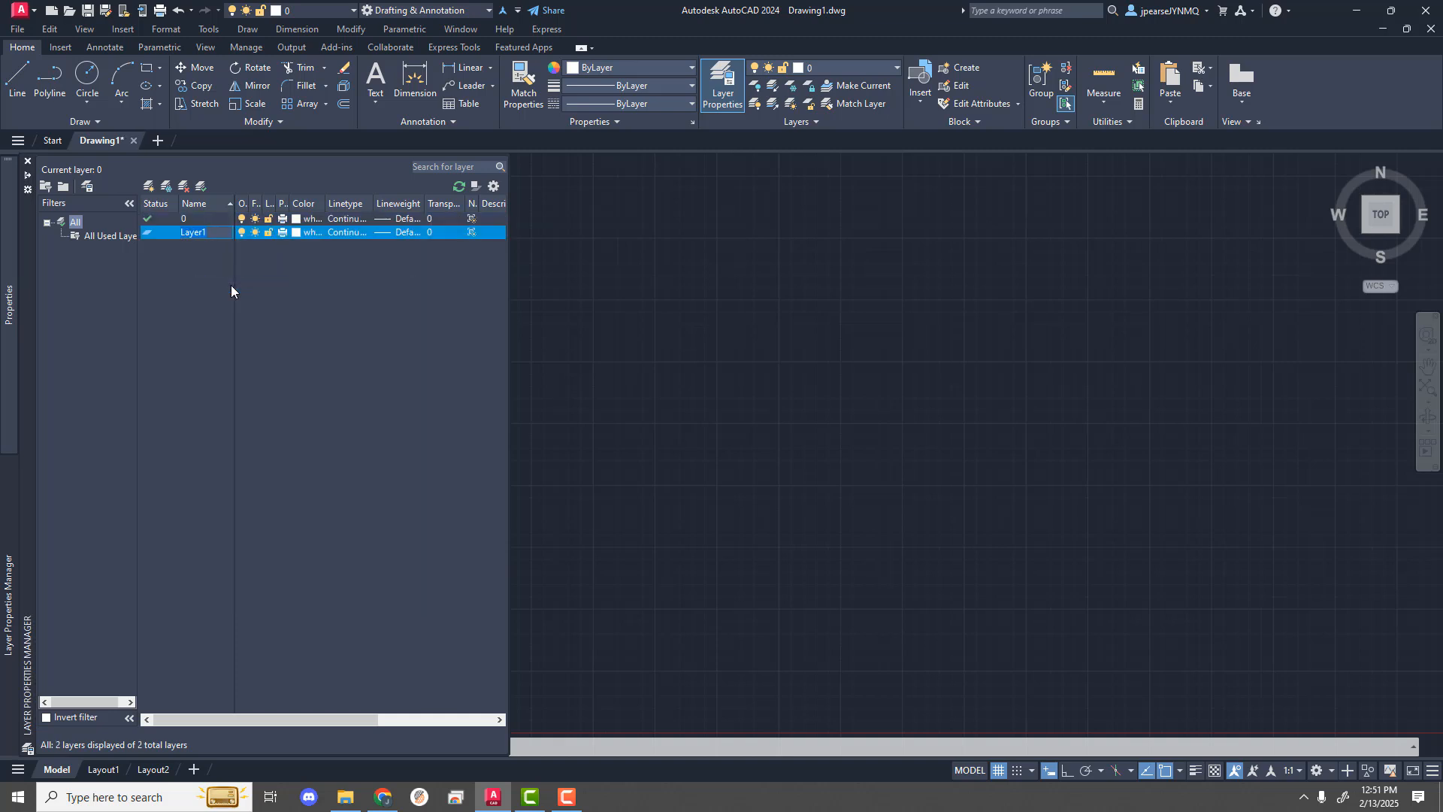
{"action": "type", "text": "Image"}
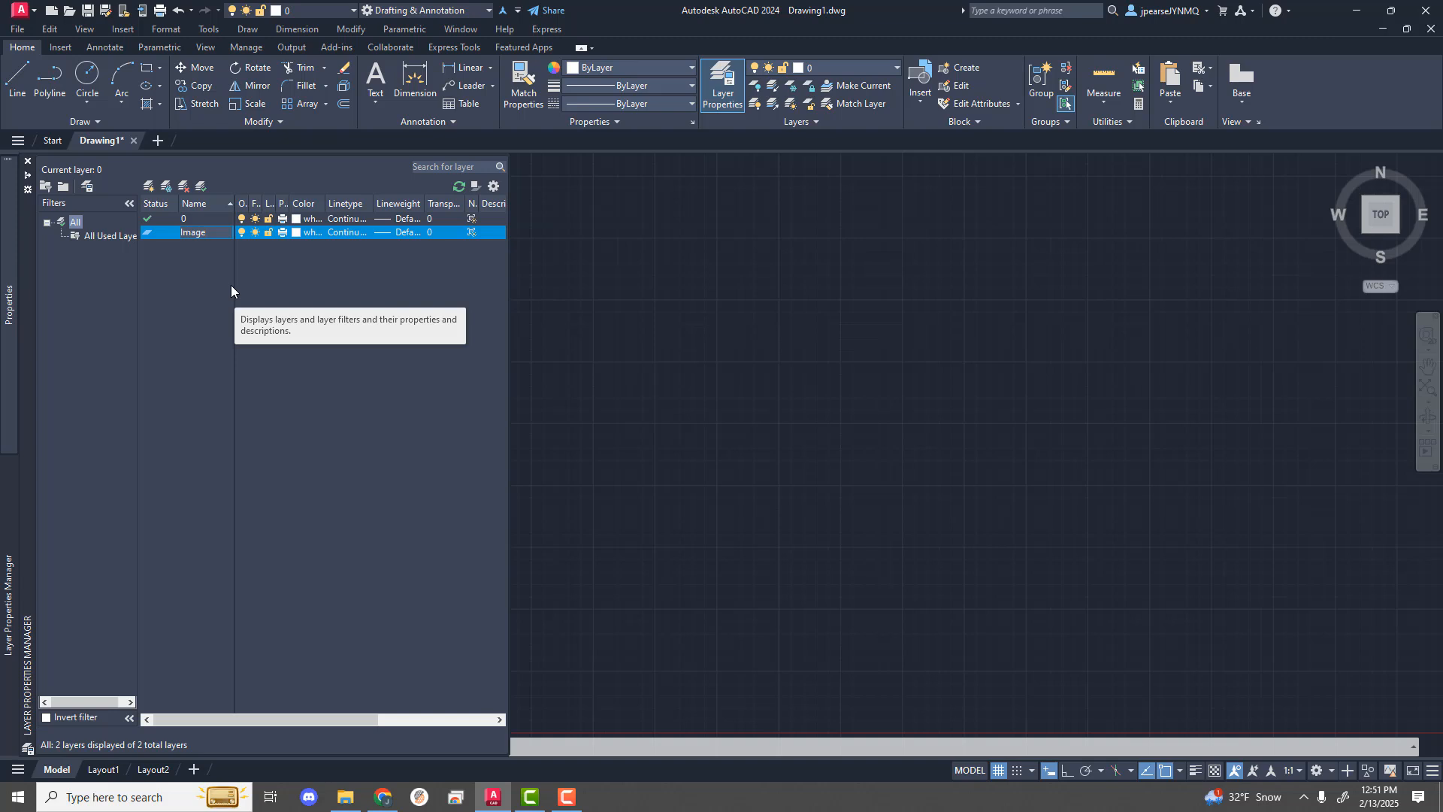
{"action": "key", "text": "Return"}
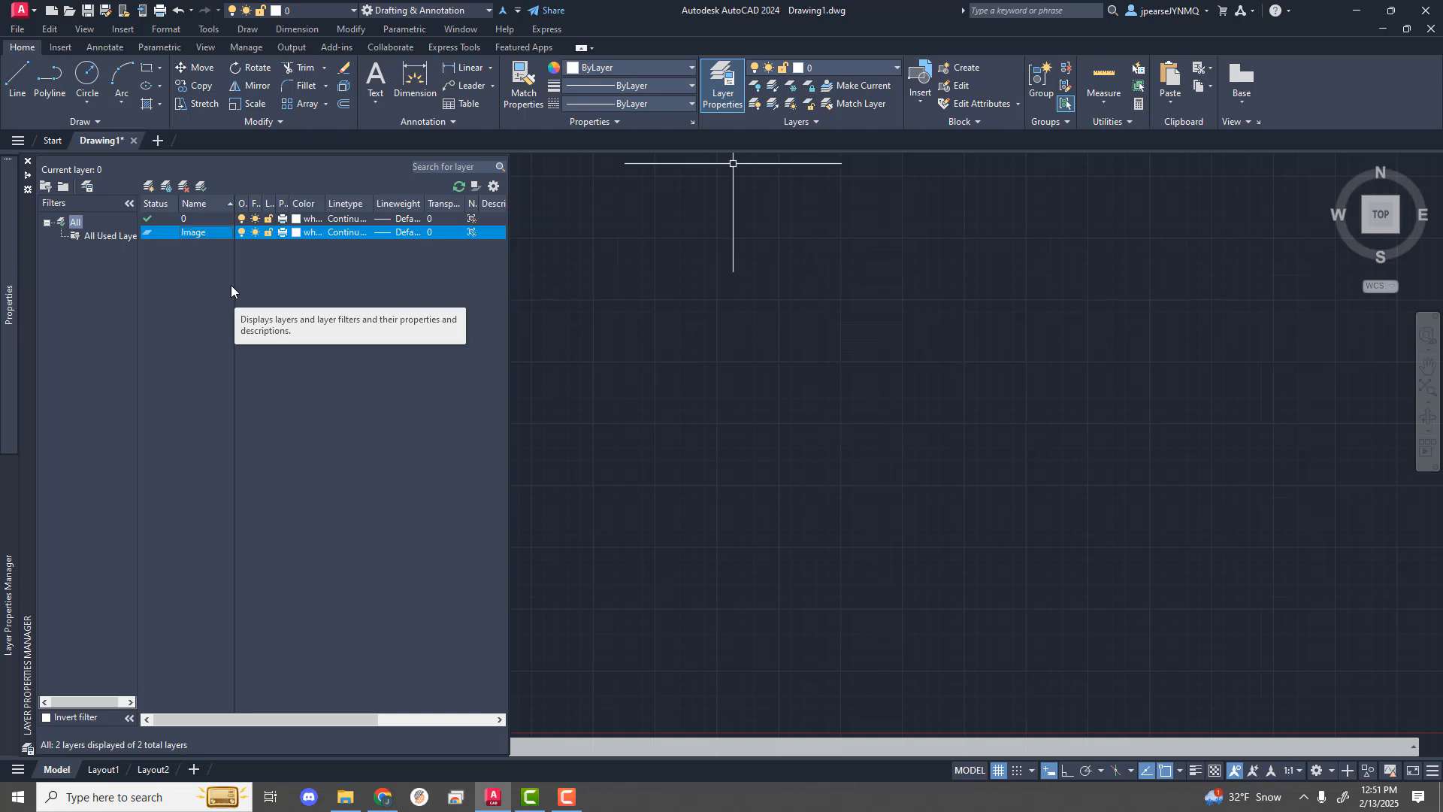
Step: Add a layer named Drawing and set its colour to magenta
{"action": "right_click", "coordinate": [204, 233]}
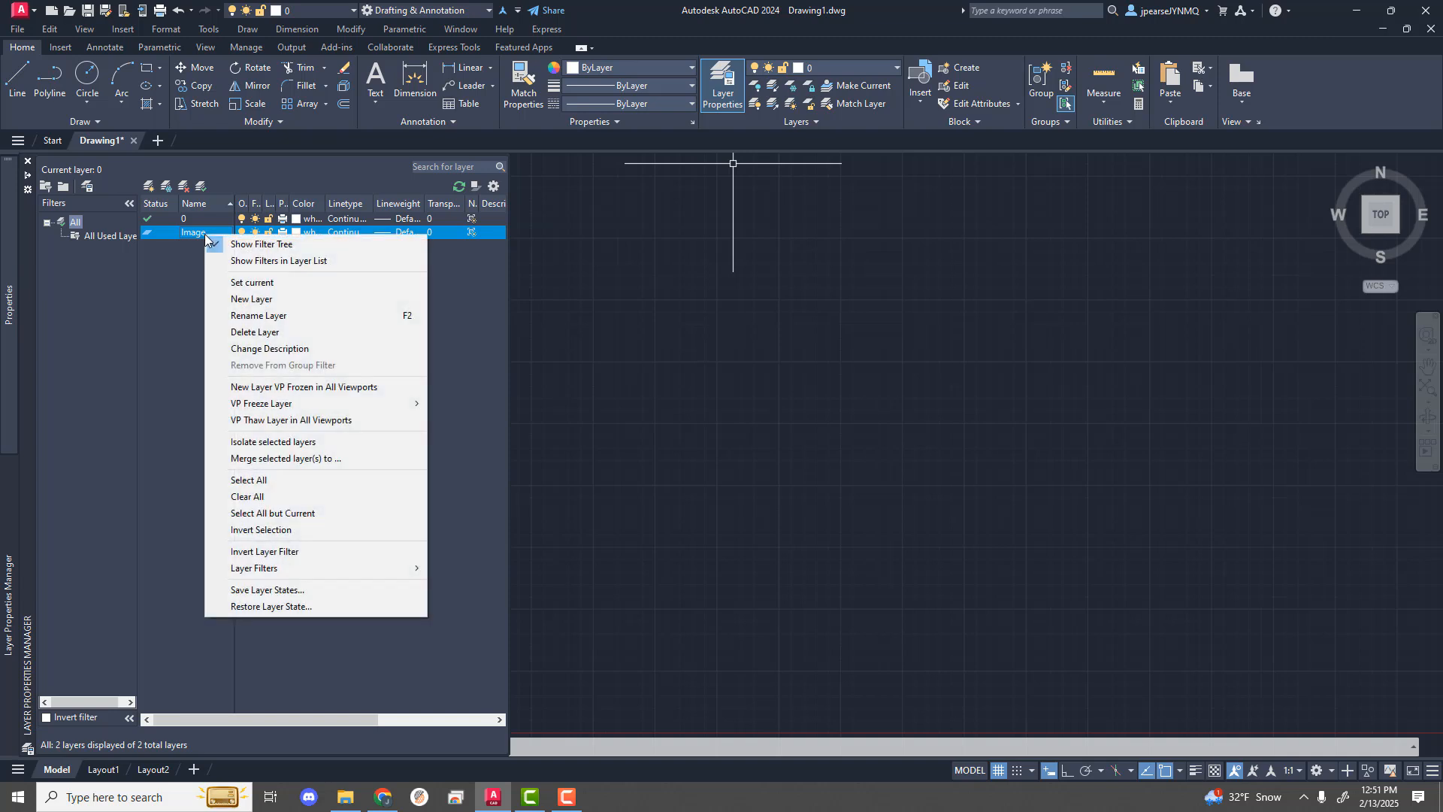
{"action": "left_click", "coordinate": [239, 299]}
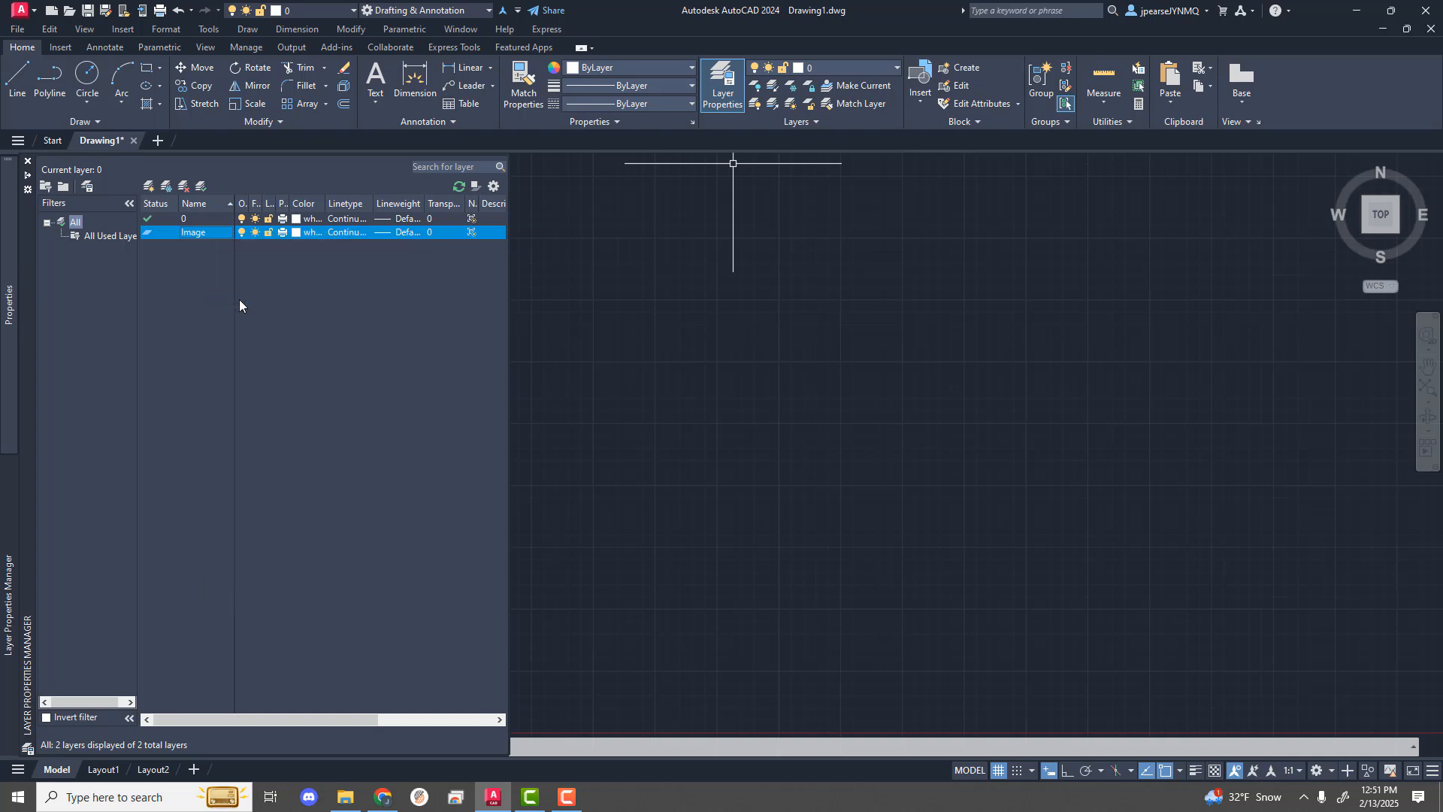
{"action": "type", "text": "Drawing"}
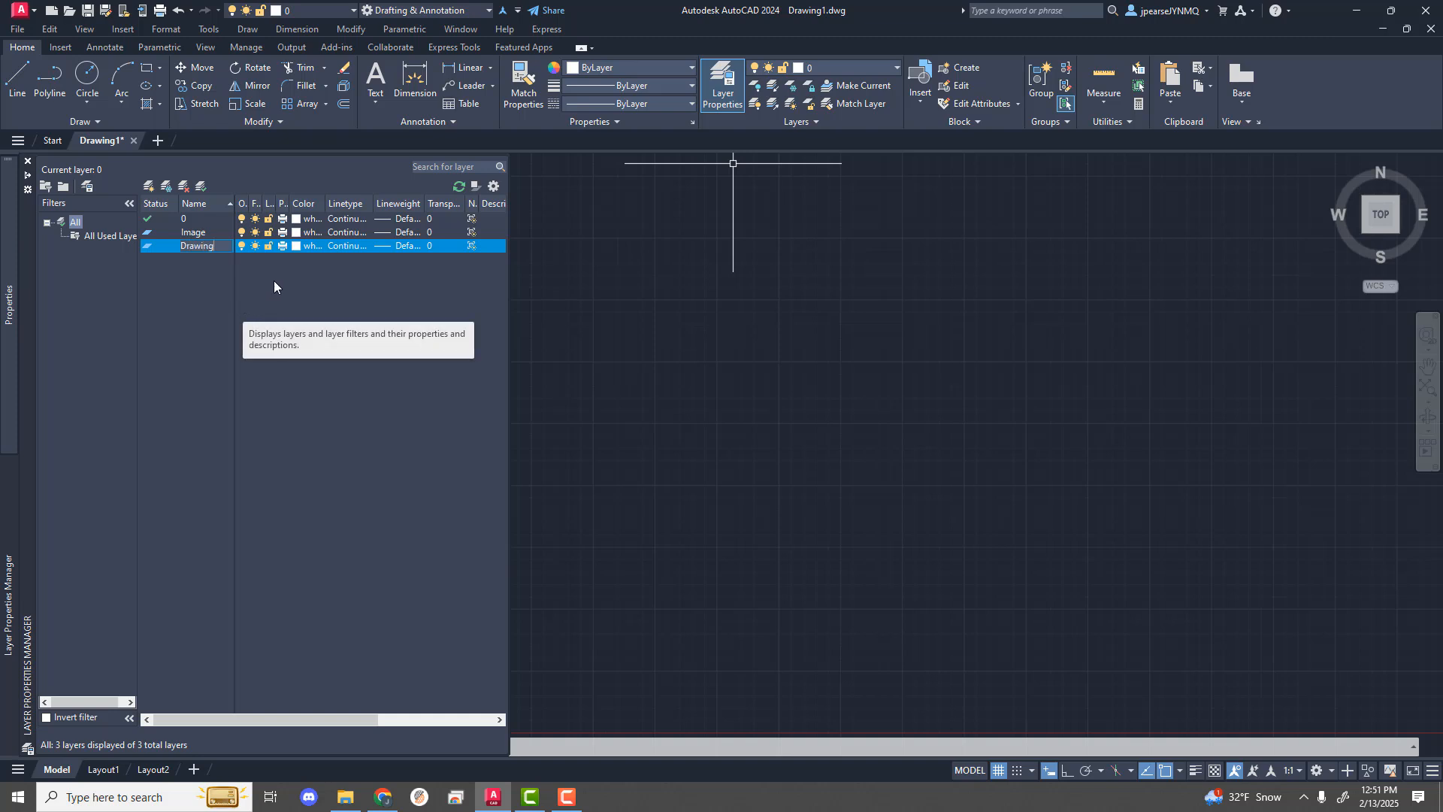
{"action": "left_click", "coordinate": [296, 246]}
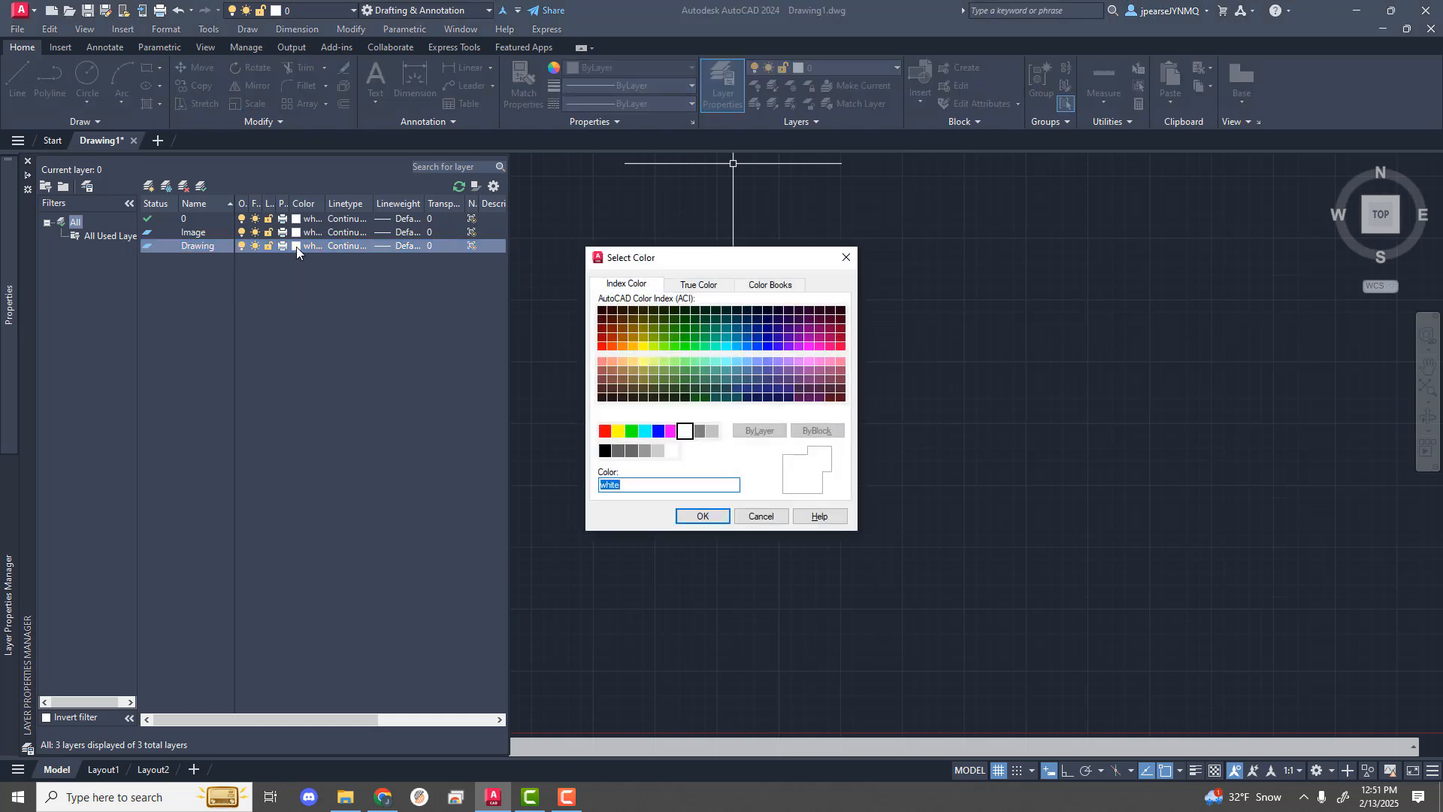
{"action": "left_click", "coordinate": [670, 432]}
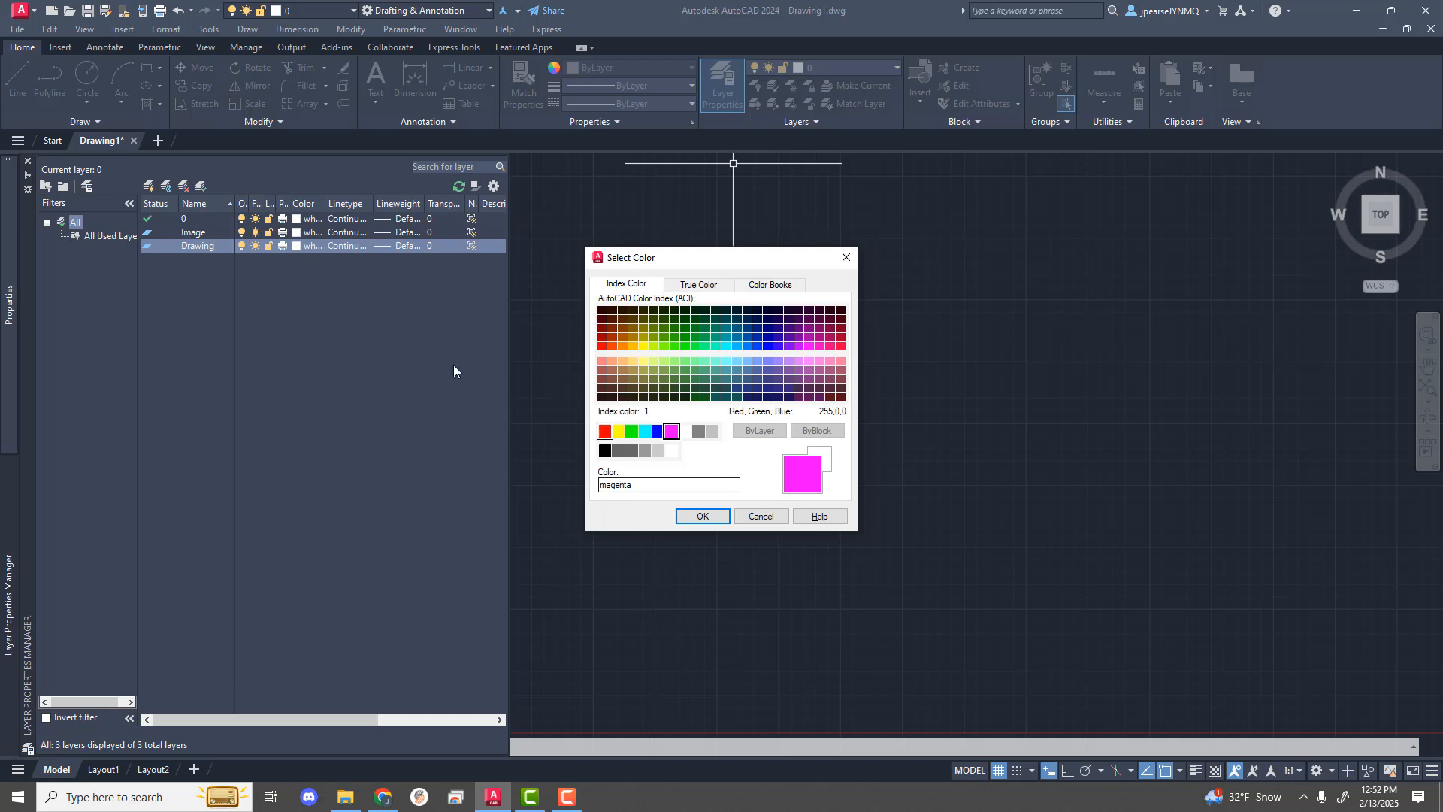
{"action": "left_click", "coordinate": [703, 518]}
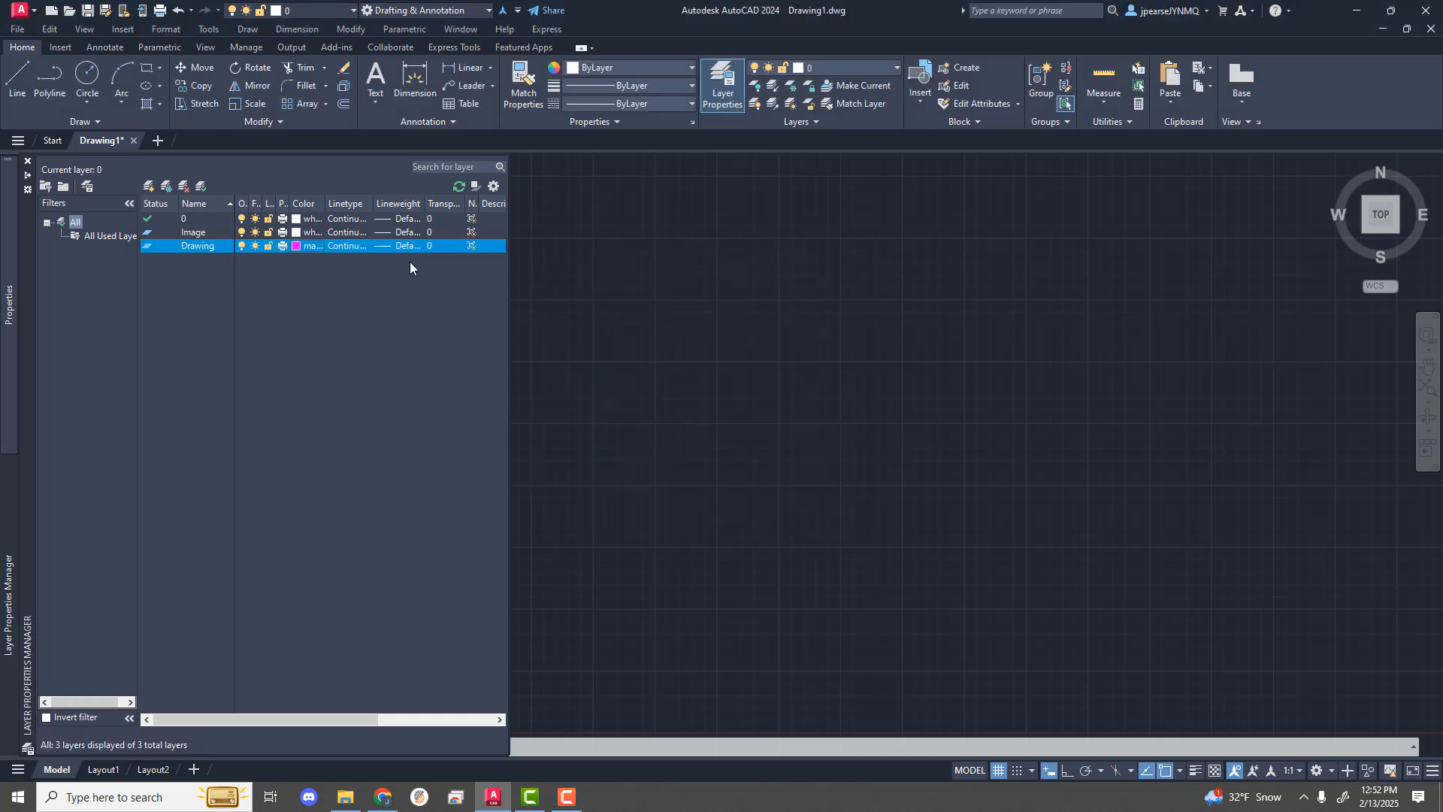
Step: Set the Drawing layer's lineweight to 0.20 mm
{"action": "left_click", "coordinate": [390, 245]}
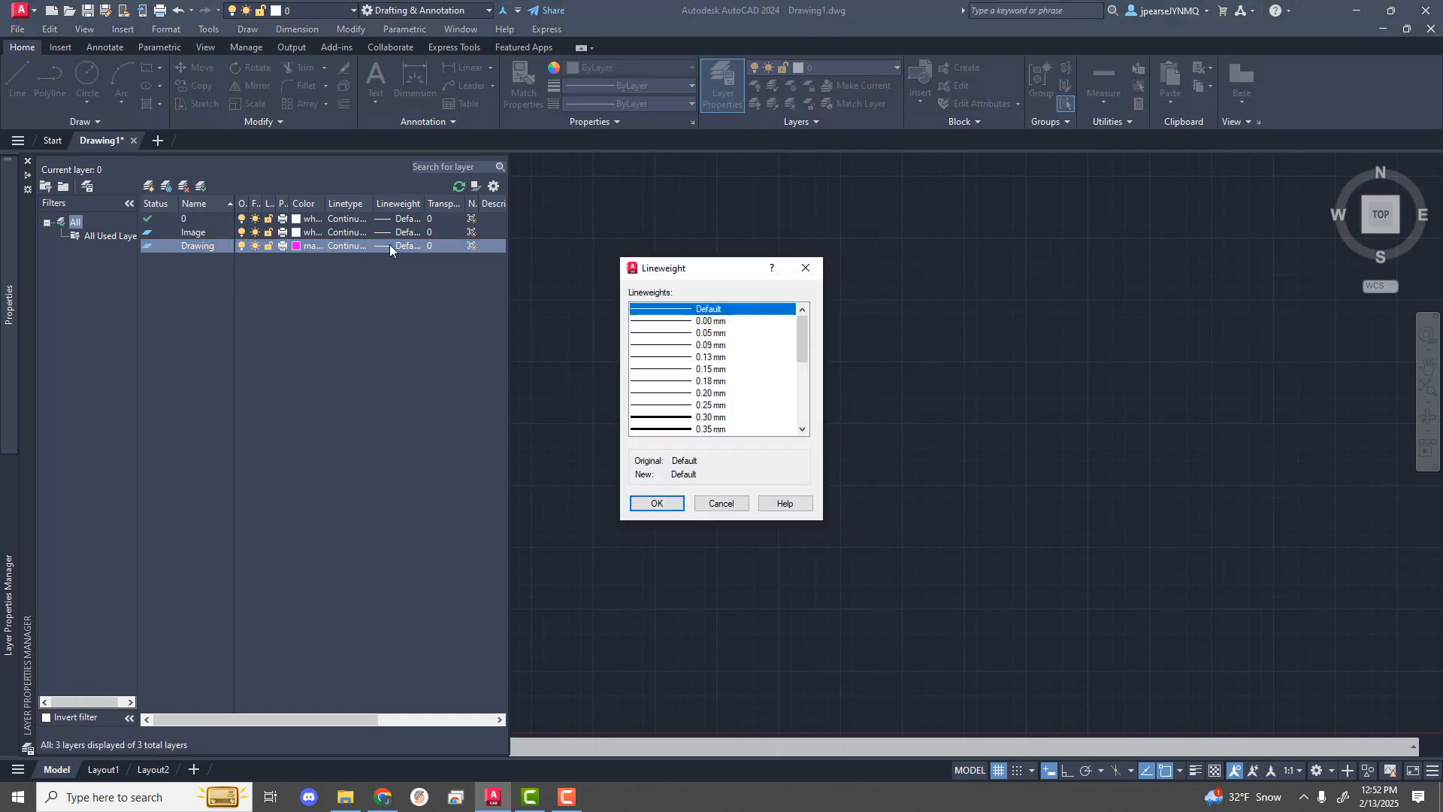
{"action": "left_click", "coordinate": [675, 394]}
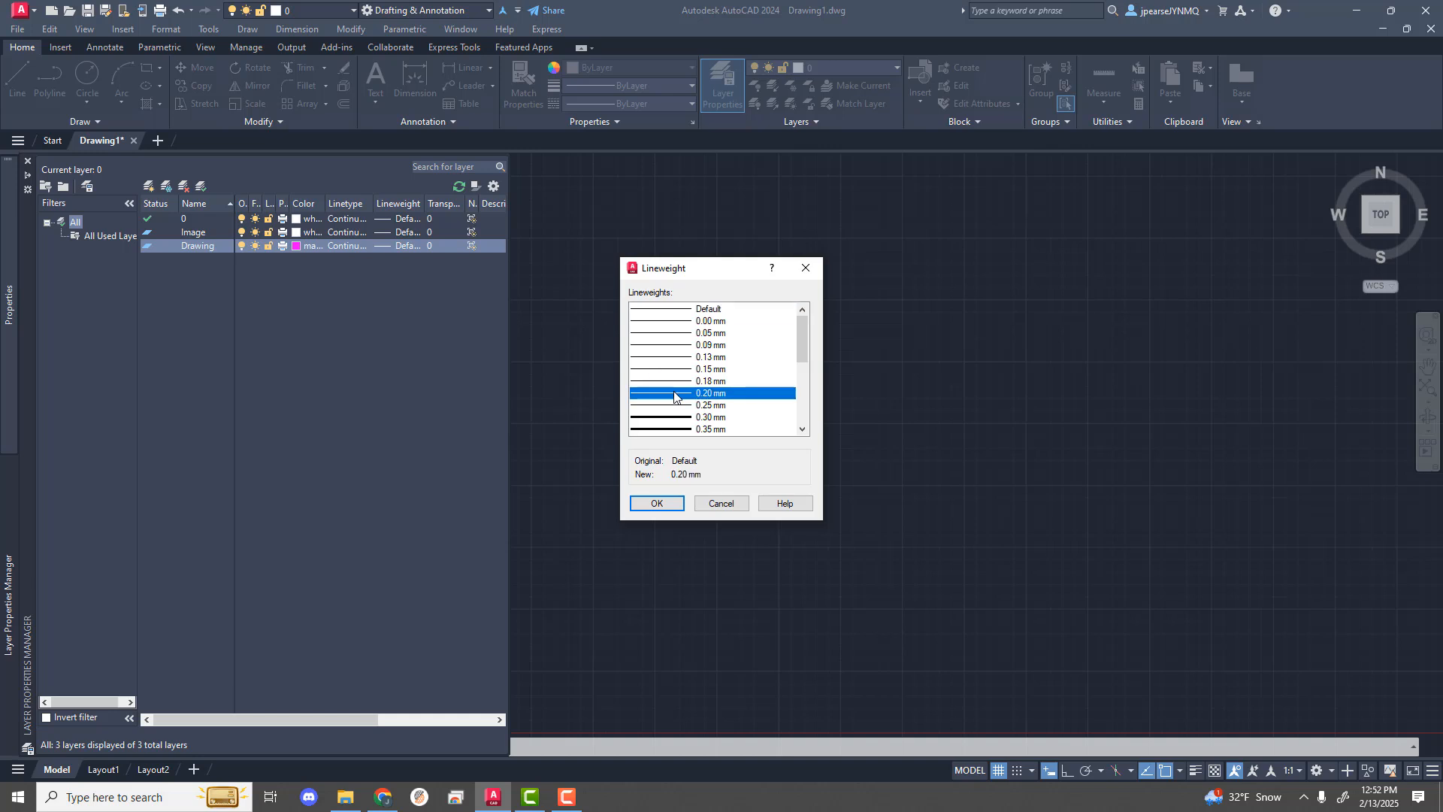
{"action": "left_click", "coordinate": [662, 506]}
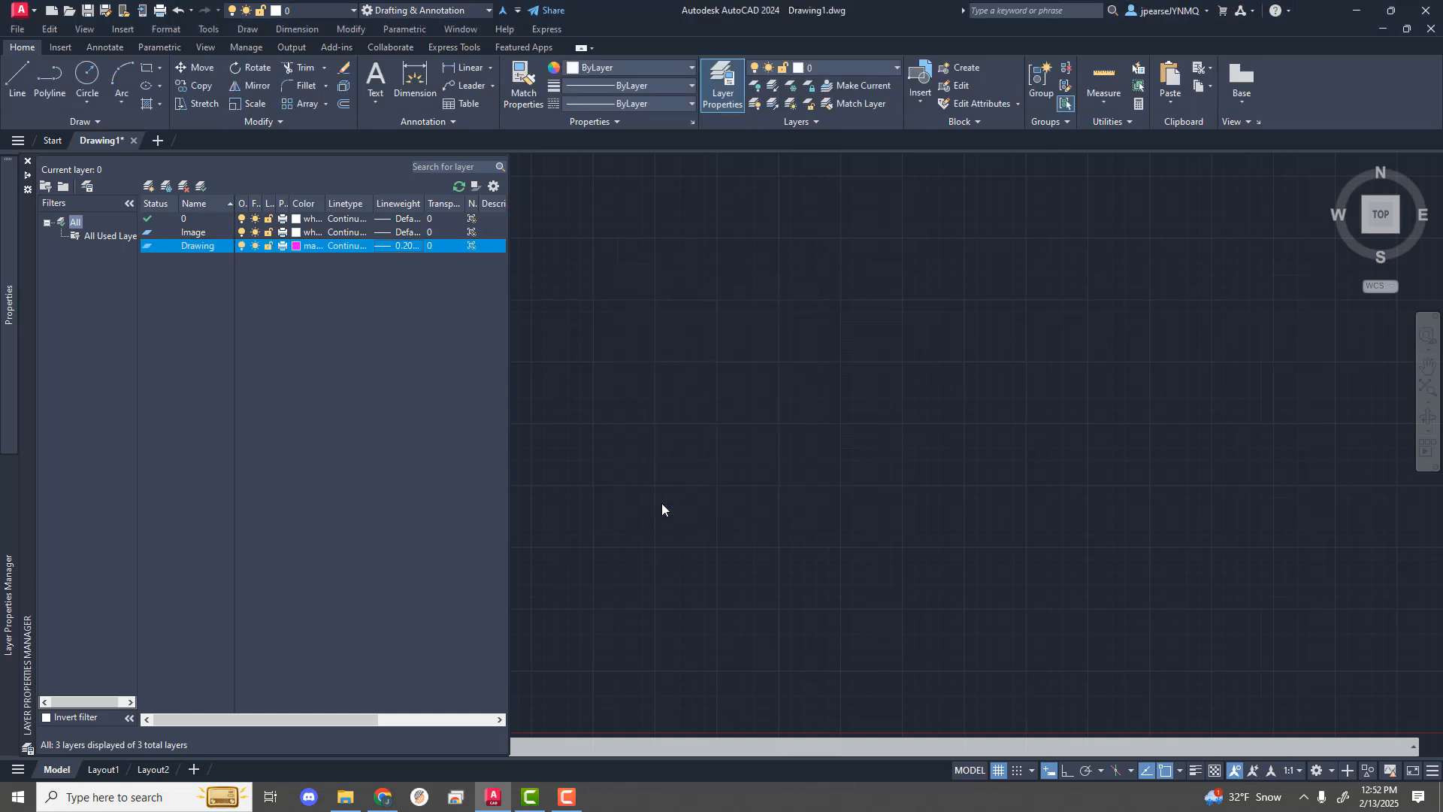
Step: Add a layer named Text based on the Drawing layer and set its colour to blue
{"action": "mouse_move", "coordinate": [9, 601]}
{"action": "right_click", "coordinate": [198, 252]}
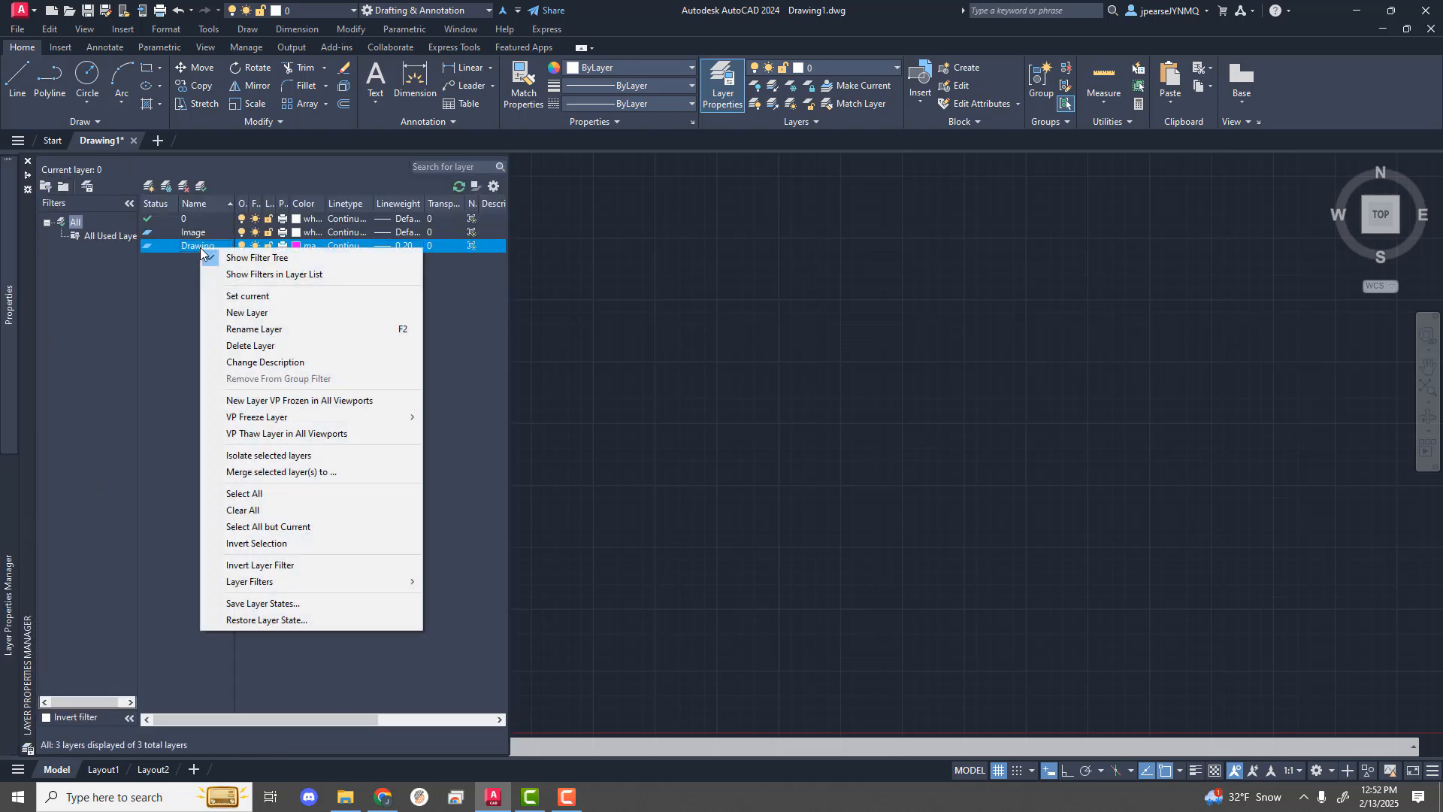
{"action": "left_click", "coordinate": [251, 312]}
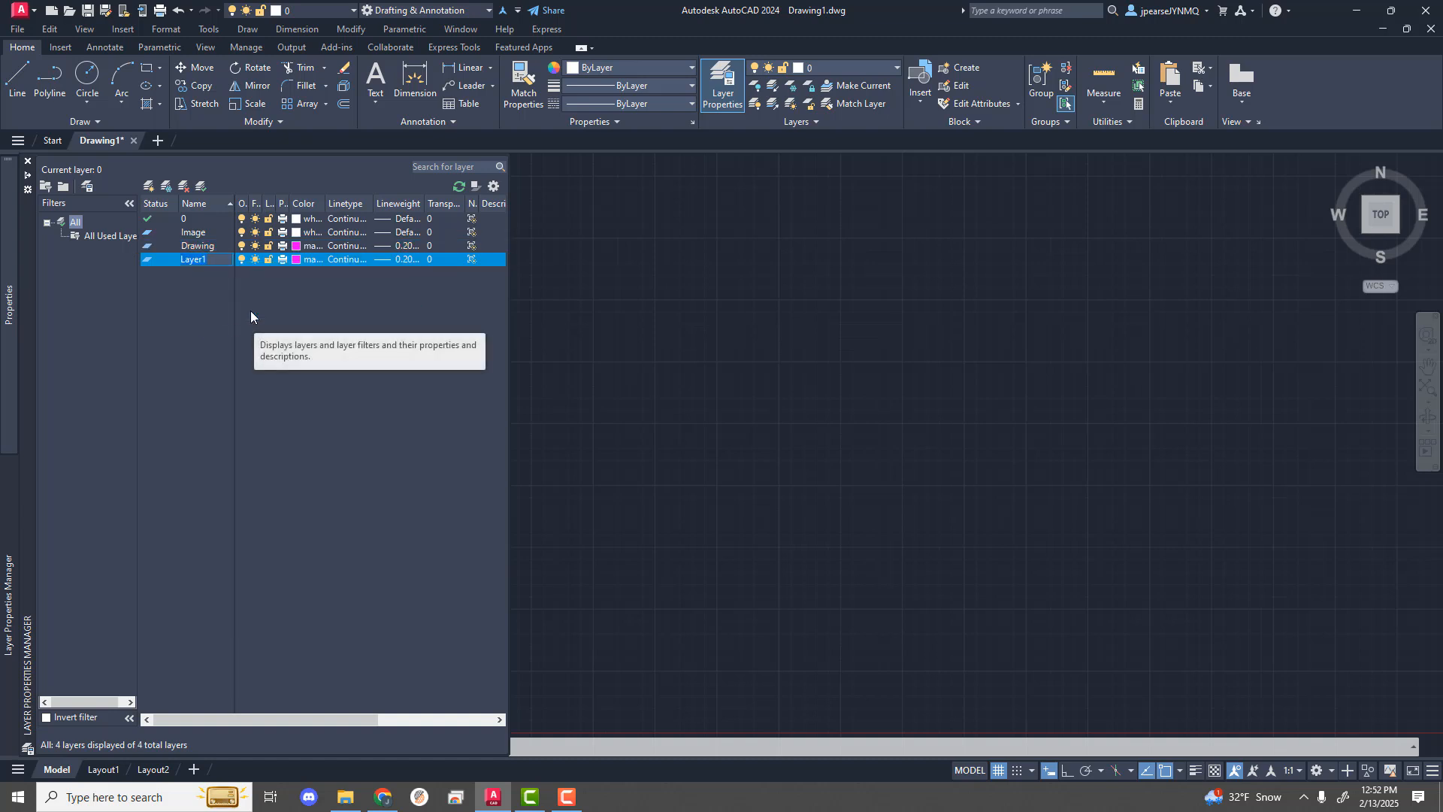
{"action": "type", "text": "Text"}
{"action": "left_click", "coordinate": [296, 259]}
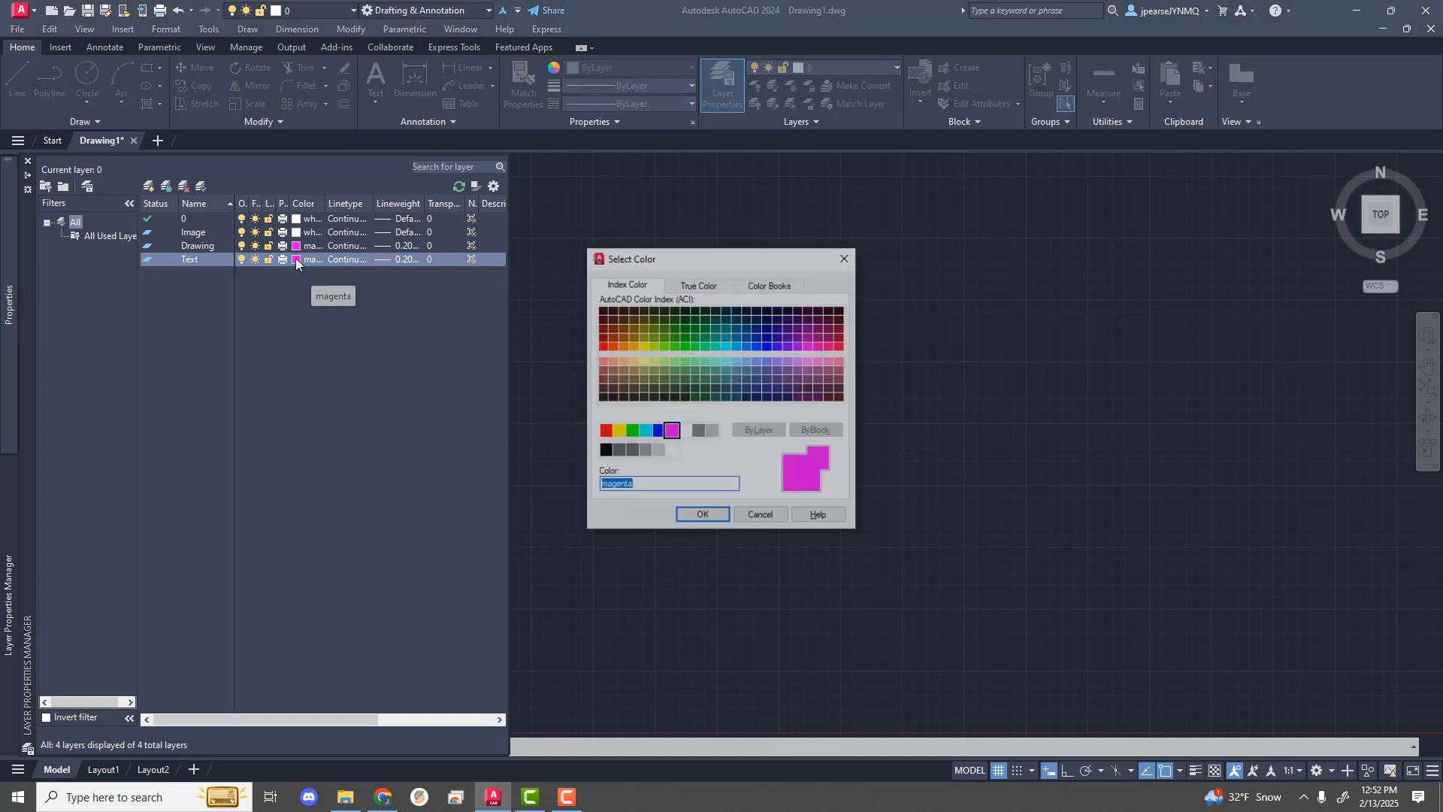
{"action": "left_click", "coordinate": [659, 432]}
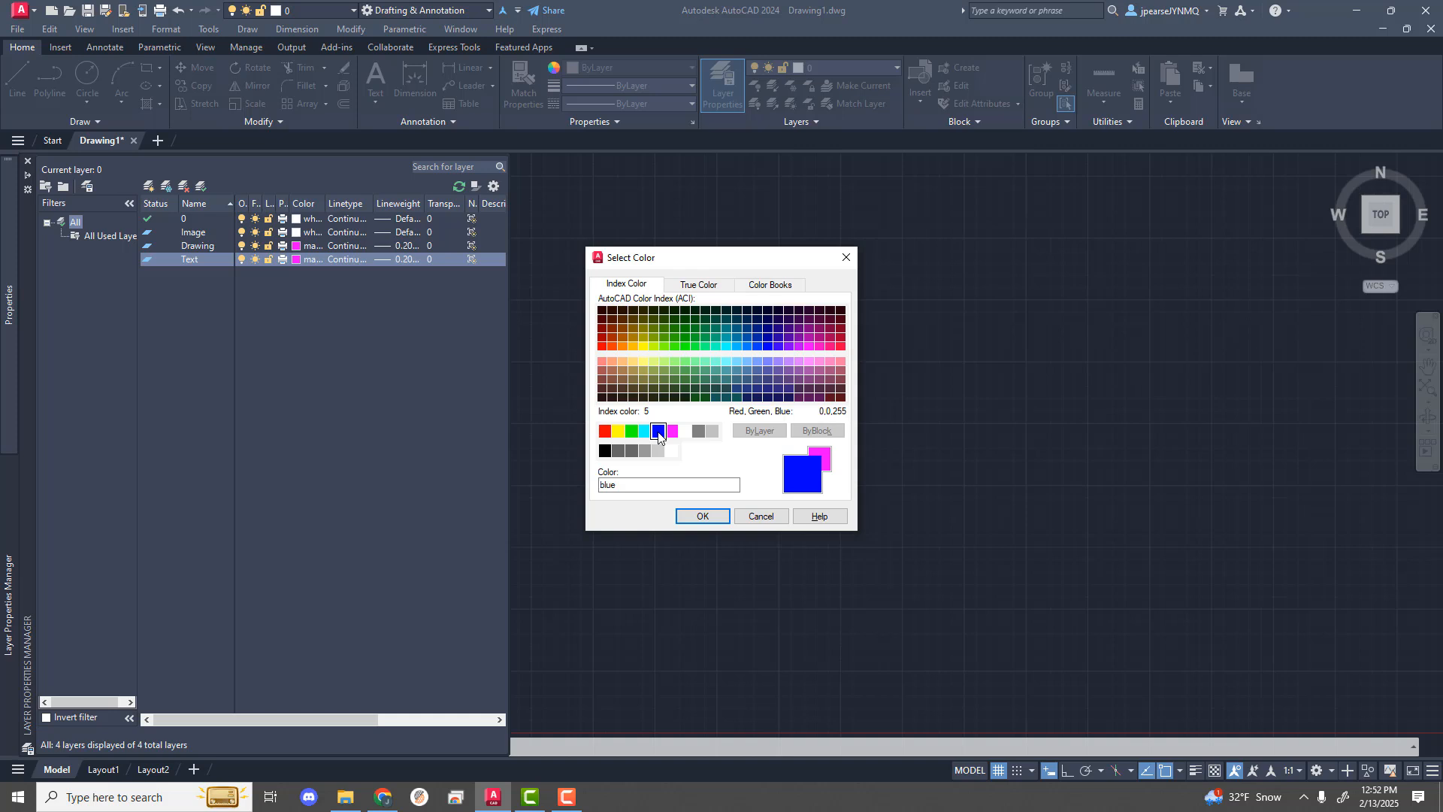
{"action": "left_click", "coordinate": [700, 515]}
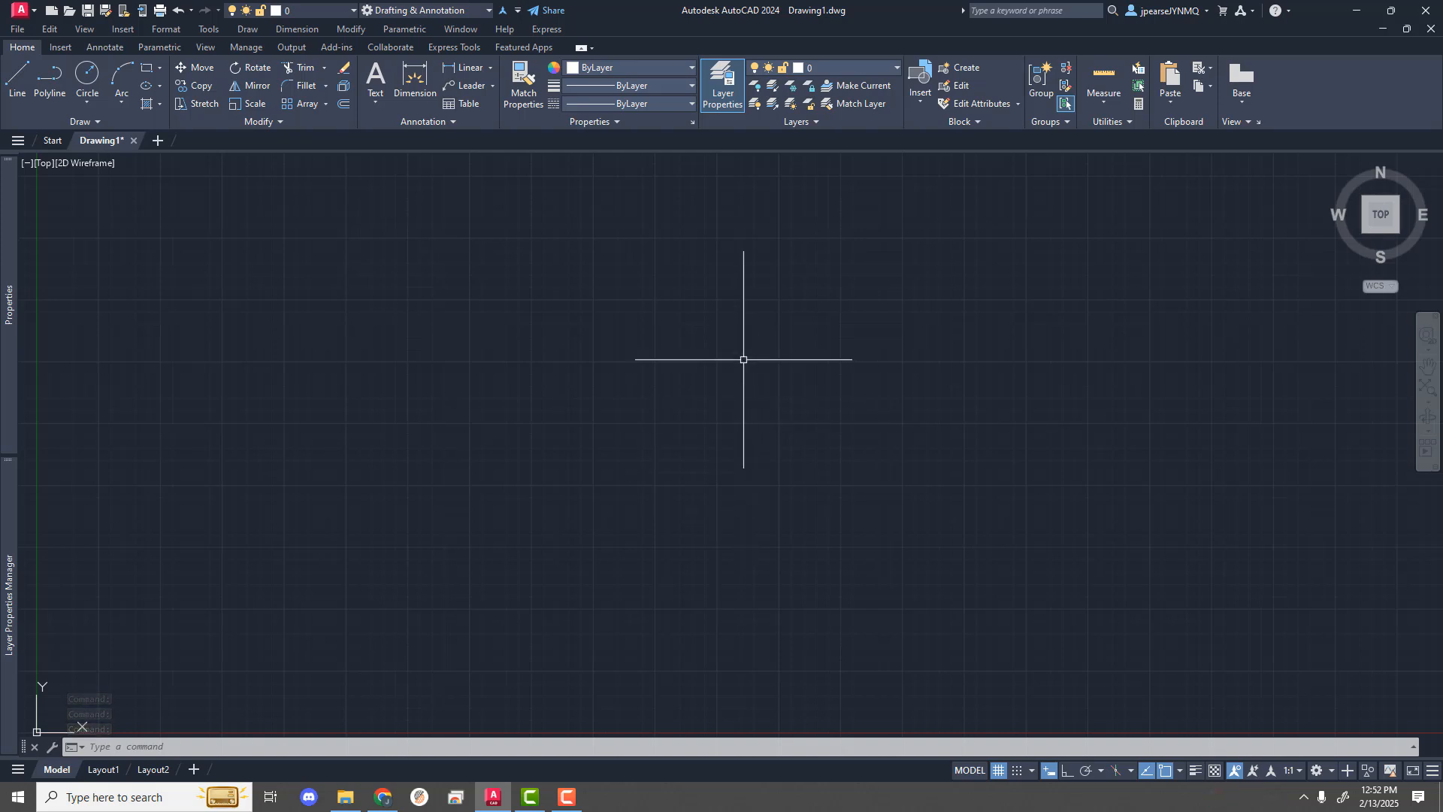
Step: Open the text style manager and create a new text style named FXTTXT
{"action": "left_click", "coordinate": [453, 121]}
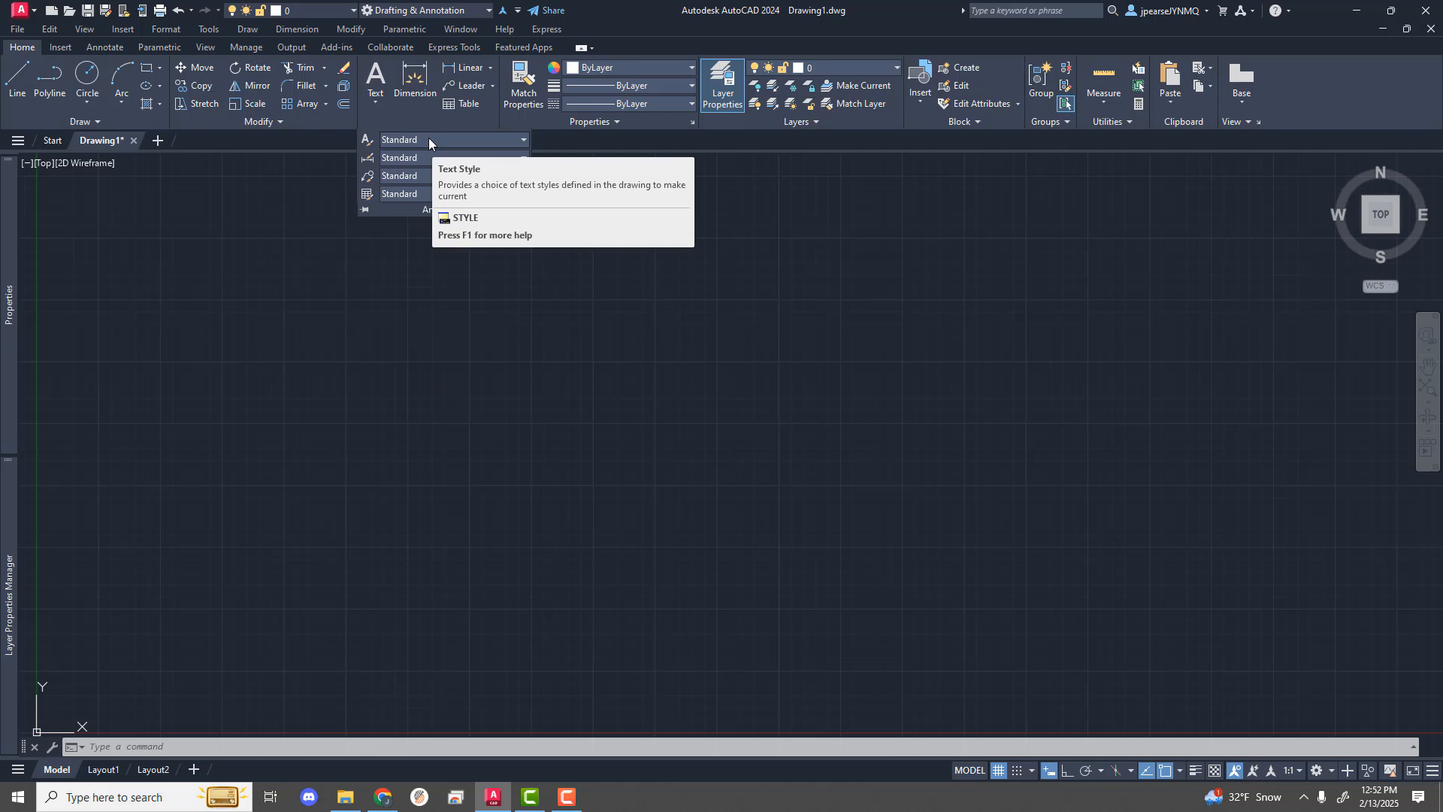
{"action": "left_click", "coordinate": [430, 141]}
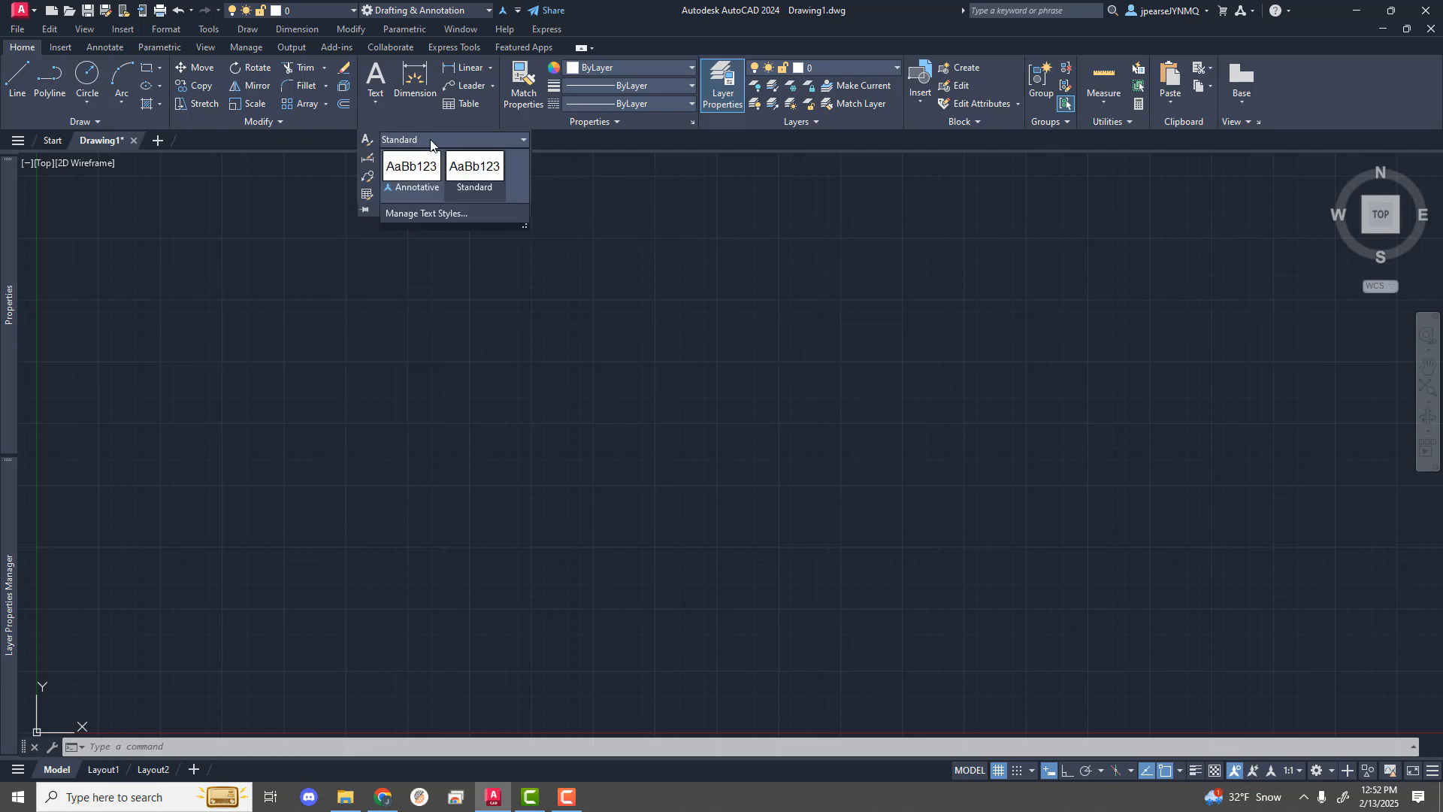
{"action": "left_click", "coordinate": [441, 214]}
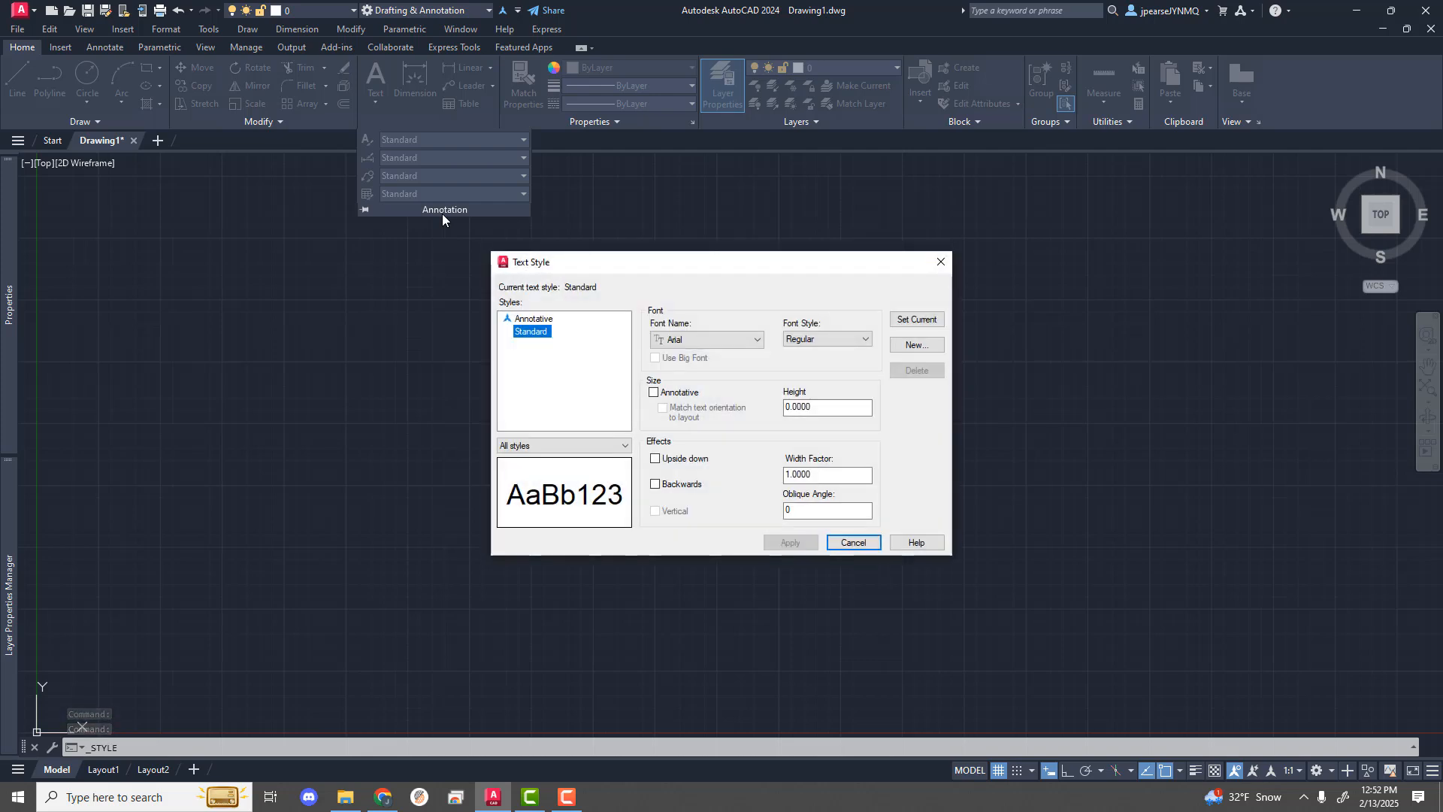
{"action": "left_click", "coordinate": [924, 348]}
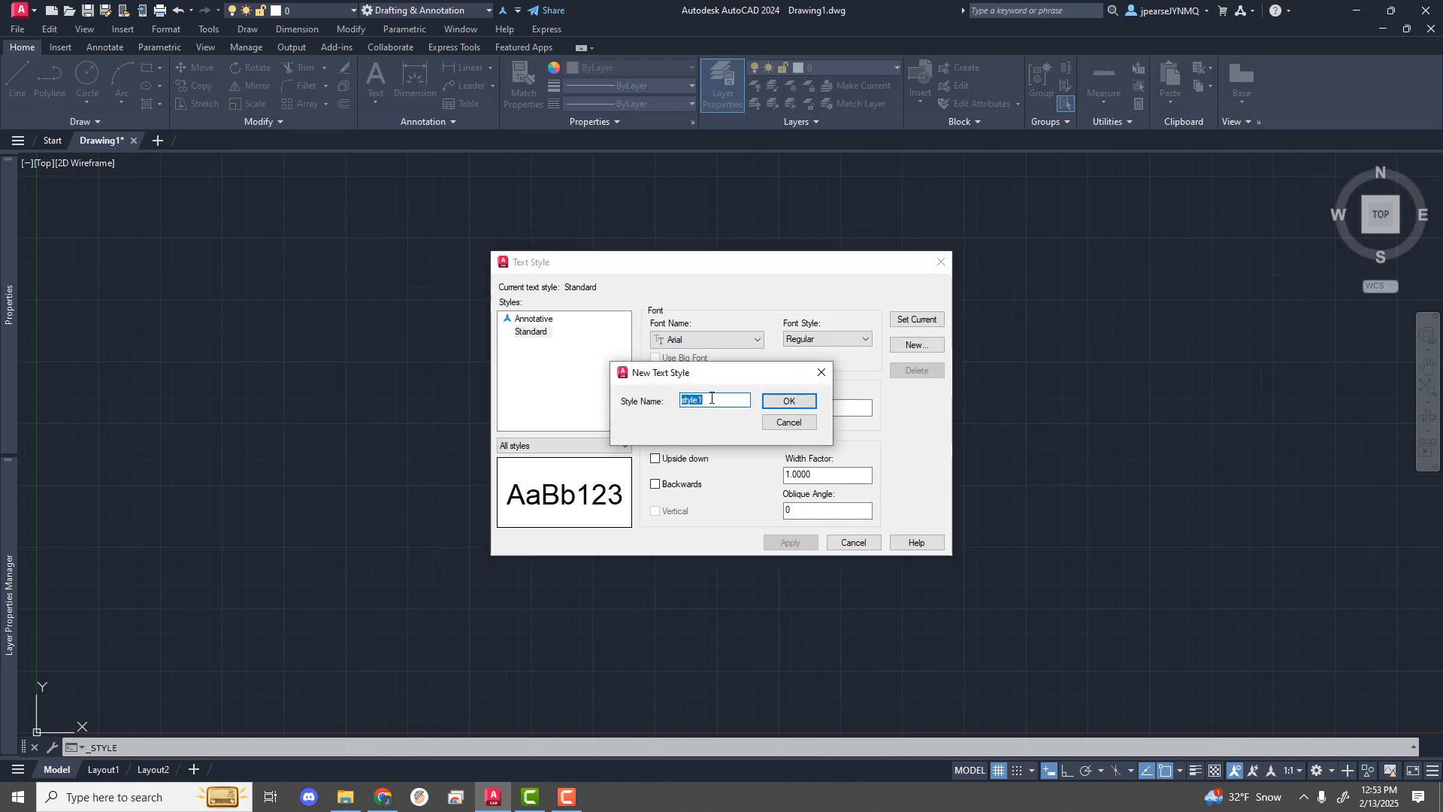
{"action": "type", "text": "F"}
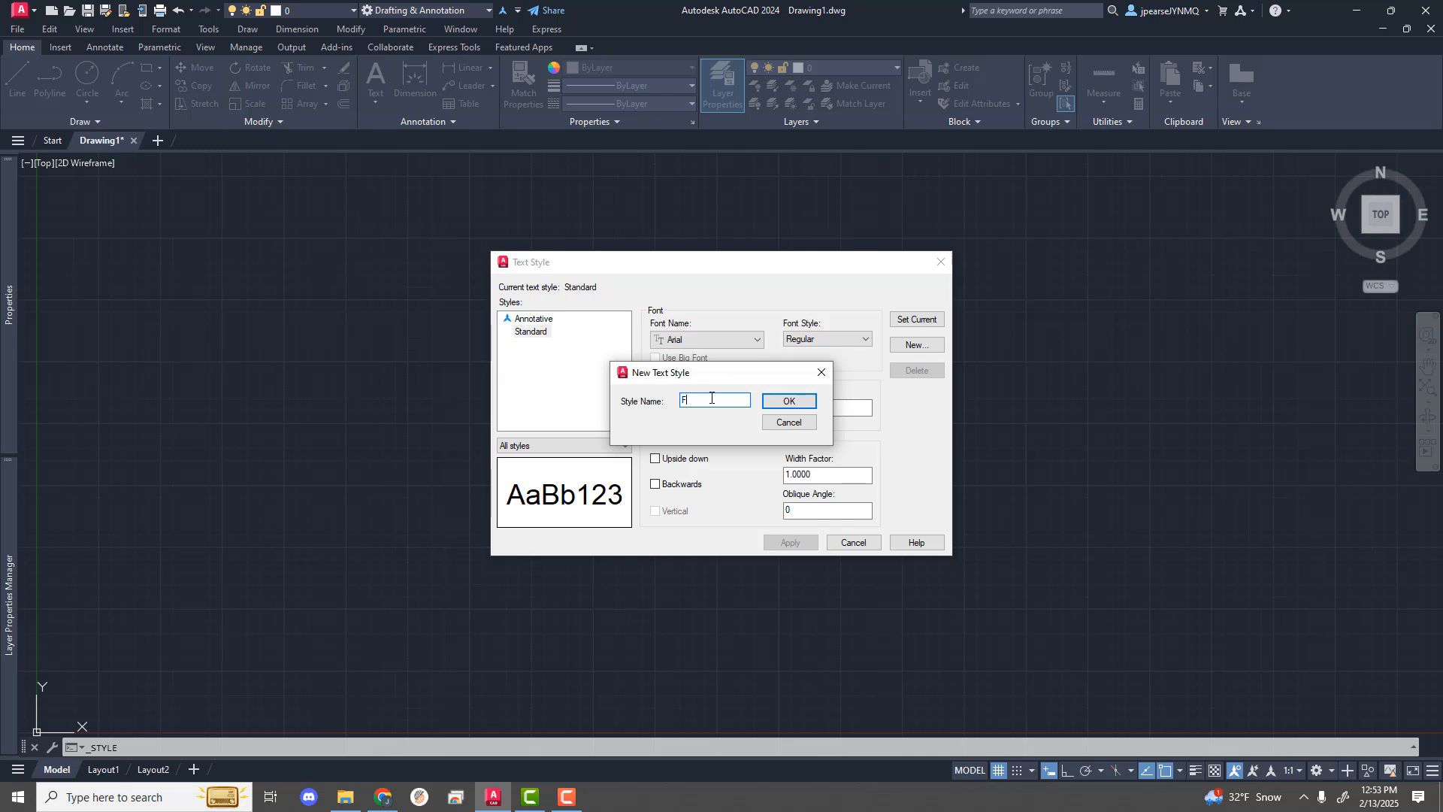
{"action": "type", "text": "XTTXT"}
{"action": "left_click", "coordinate": [794, 402]}
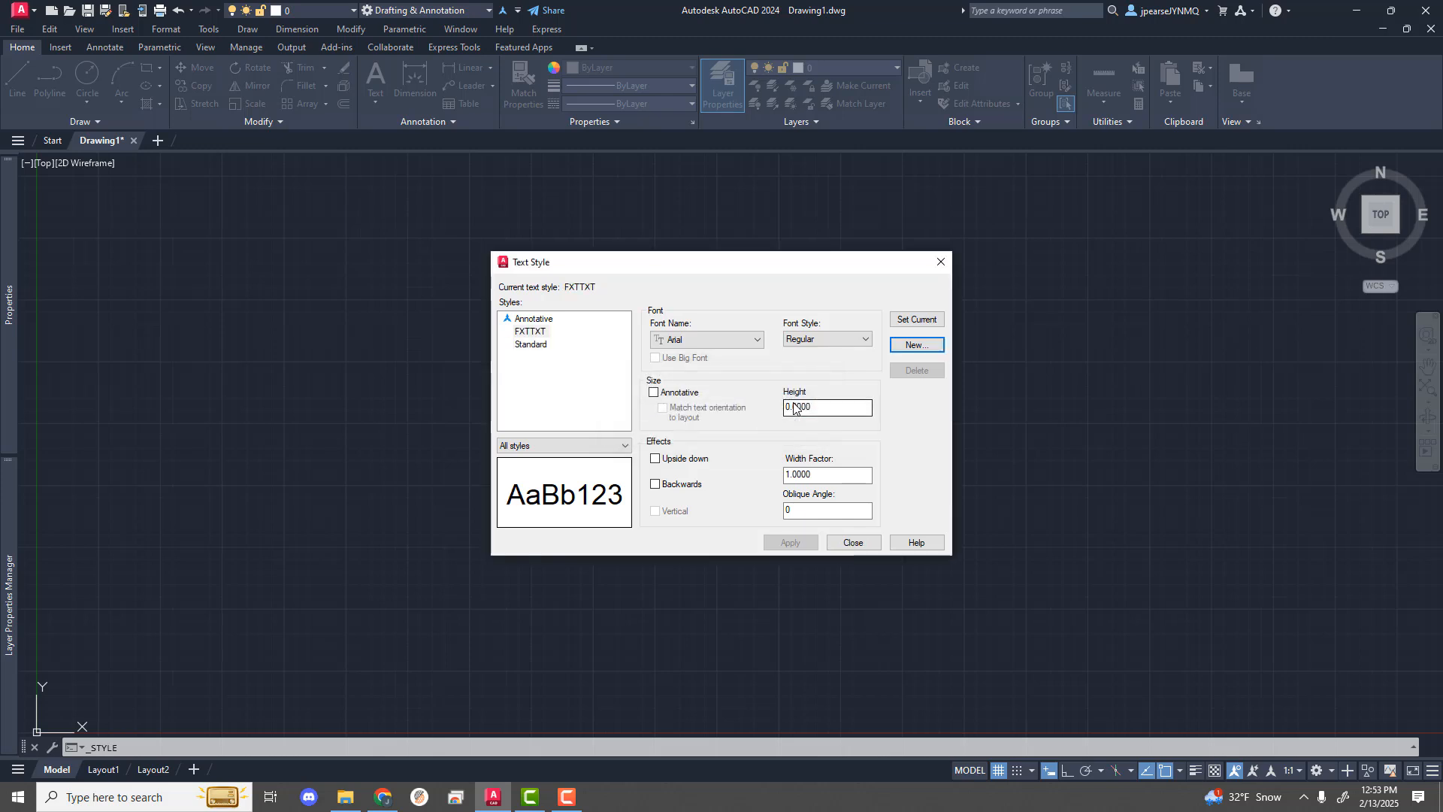
Step: Set the FXTTXT style's text height to 0.10 and apply the change
{"action": "left_click_drag", "start_coordinate": [817, 407], "coordinate": [792, 407]}
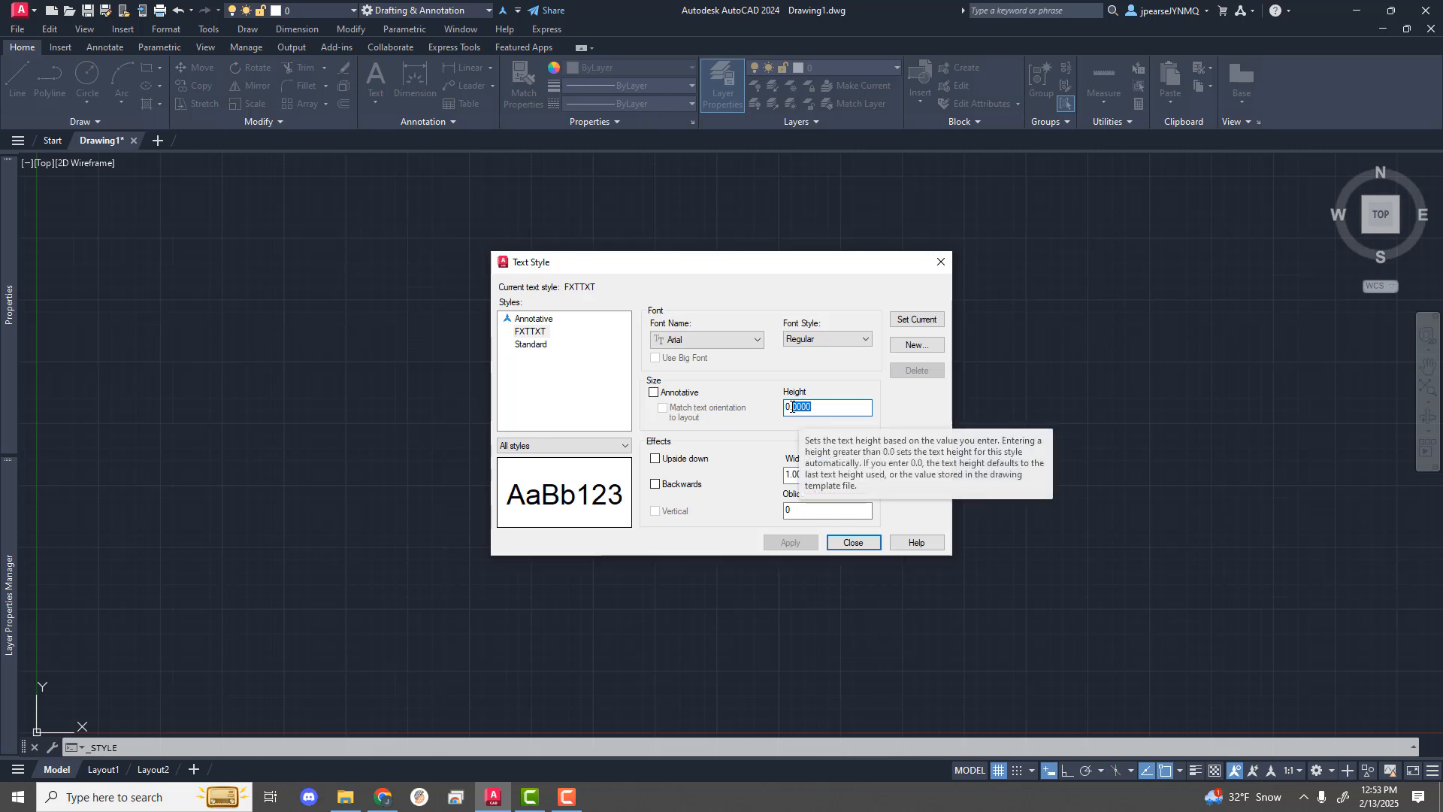
{"action": "type", "text": "10"}
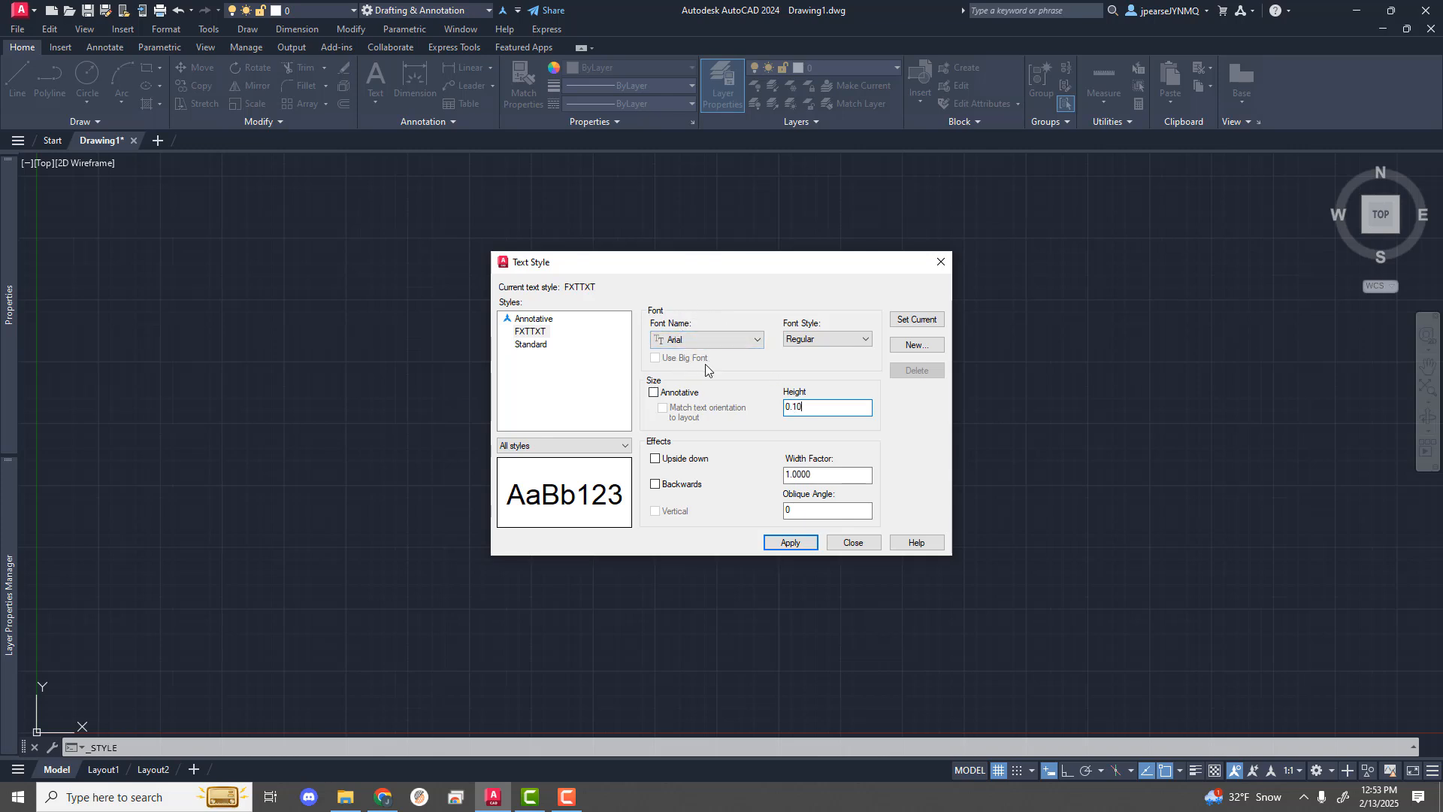
{"action": "left_click", "coordinate": [799, 550]}
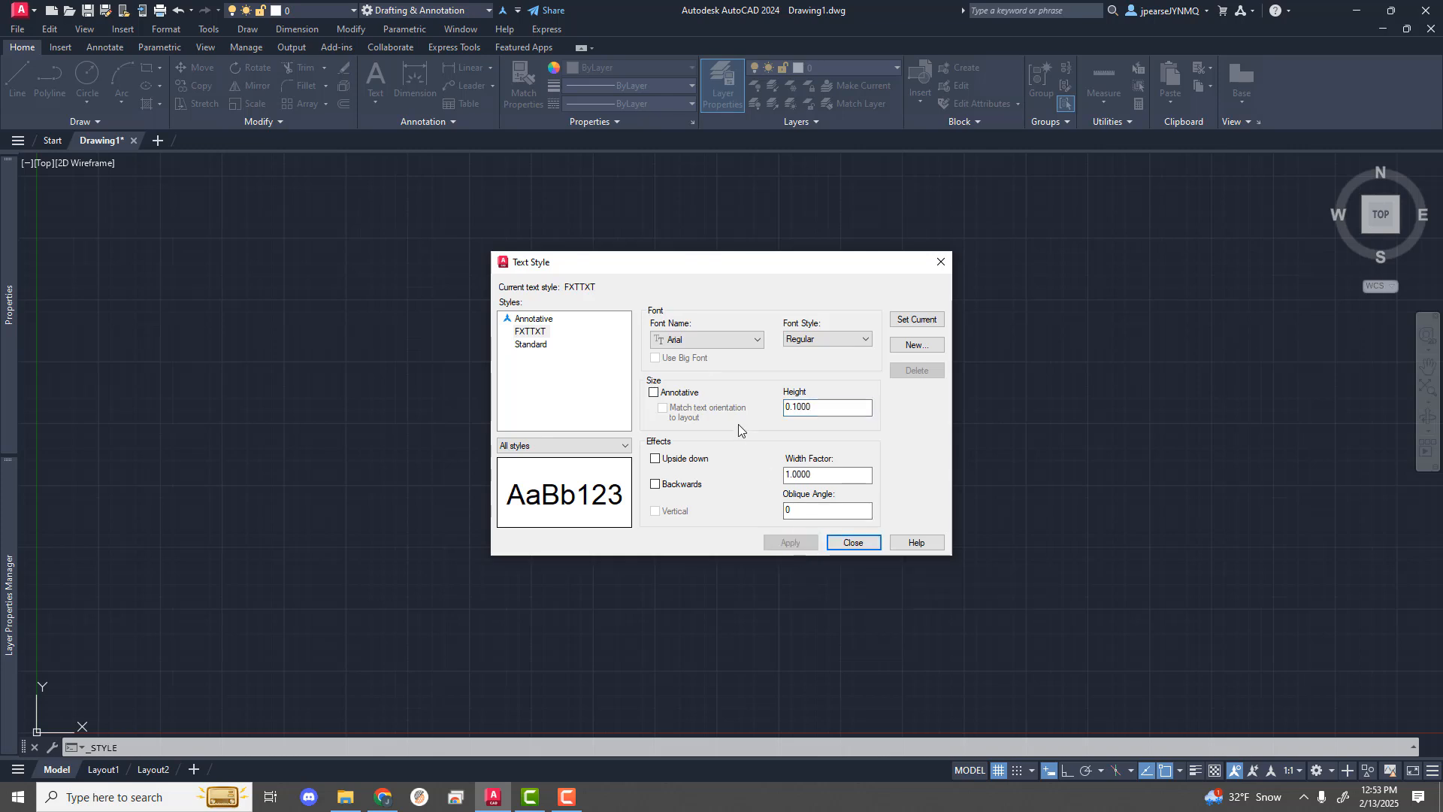
Step: Create another text style named ATTTXT based on the FXTTXT style
{"action": "left_click", "coordinate": [914, 346]}
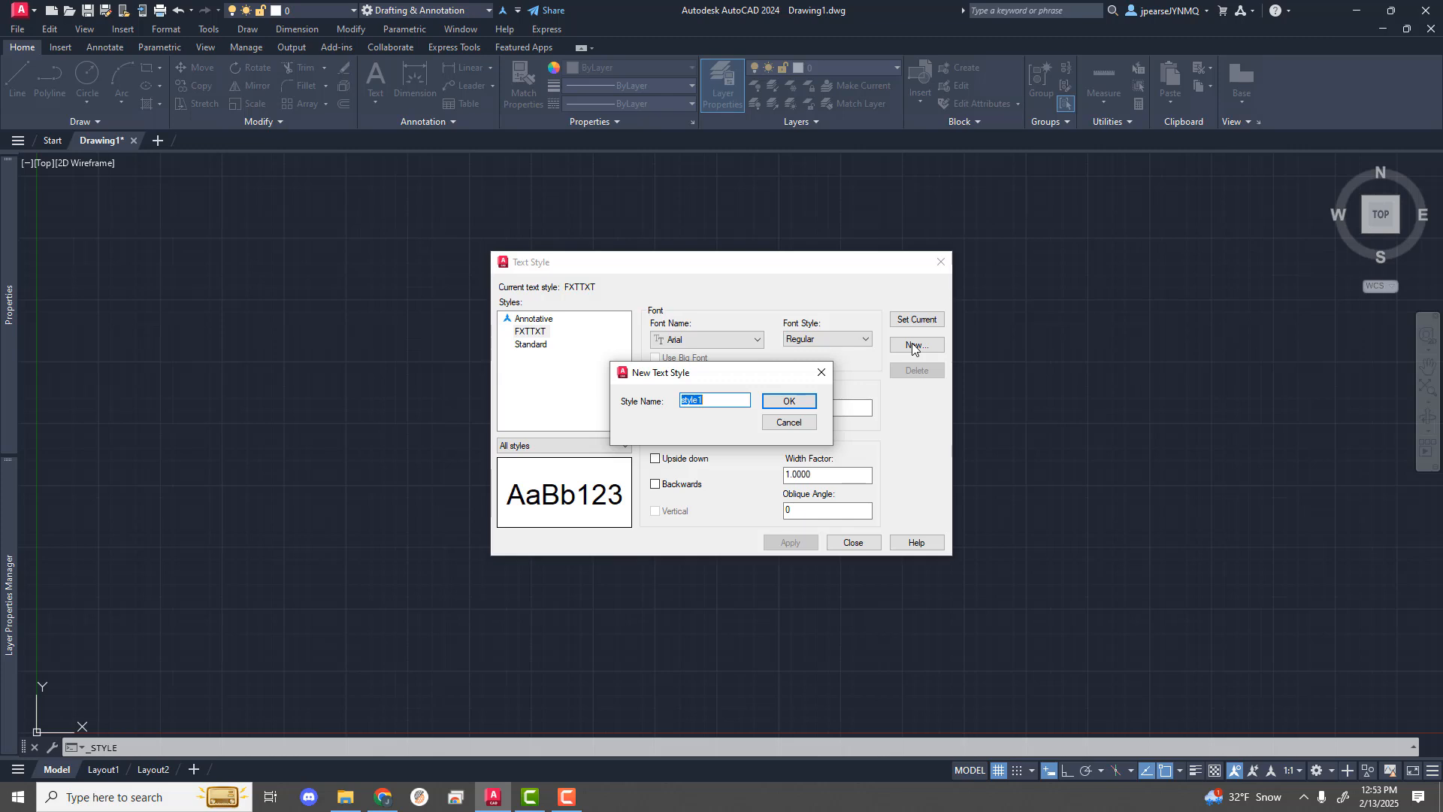
{"action": "type", "text": "ATTTXT"}
{"action": "left_click", "coordinate": [812, 402]}
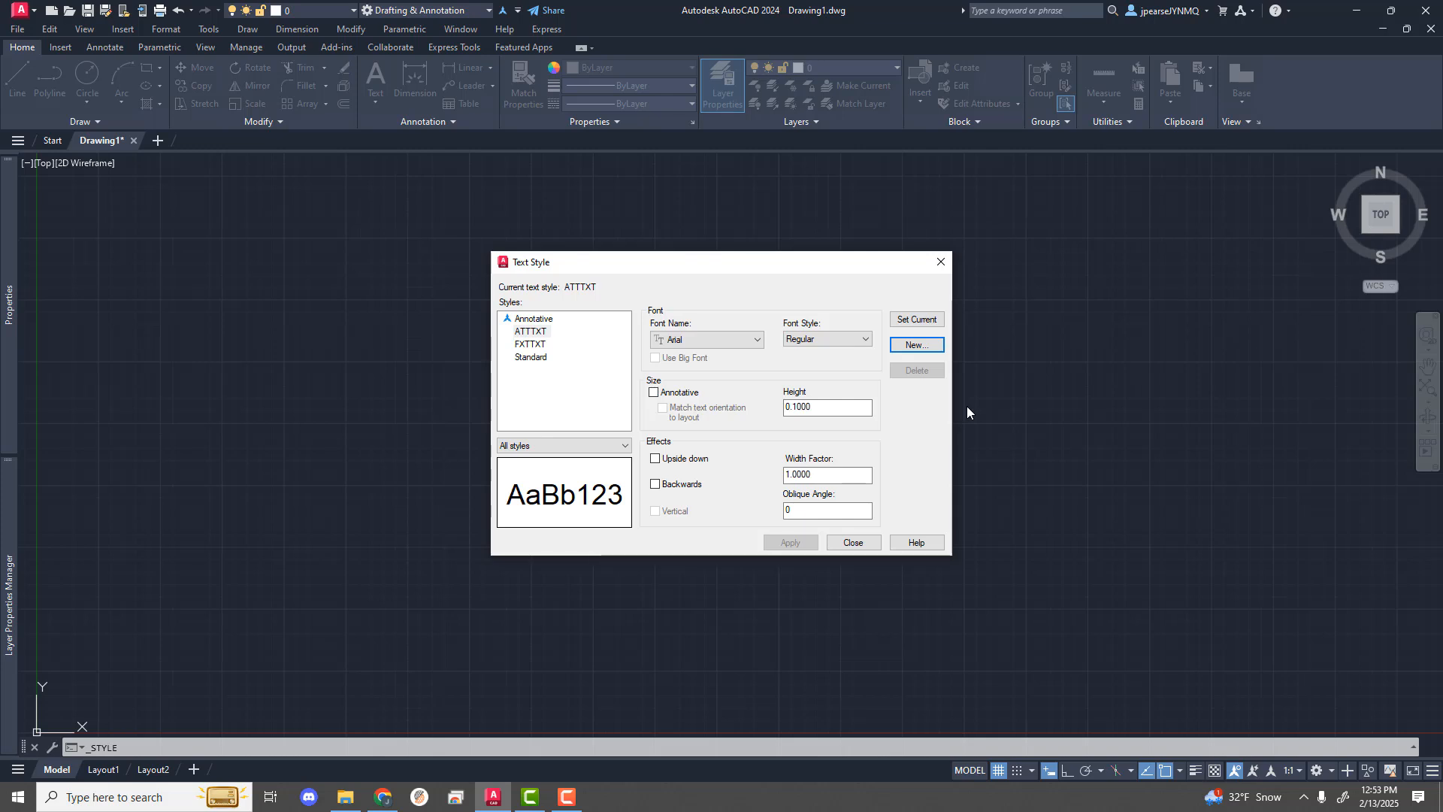
Step: Close the text style manager and turn on Ortho mode
{"action": "left_click", "coordinate": [854, 543]}
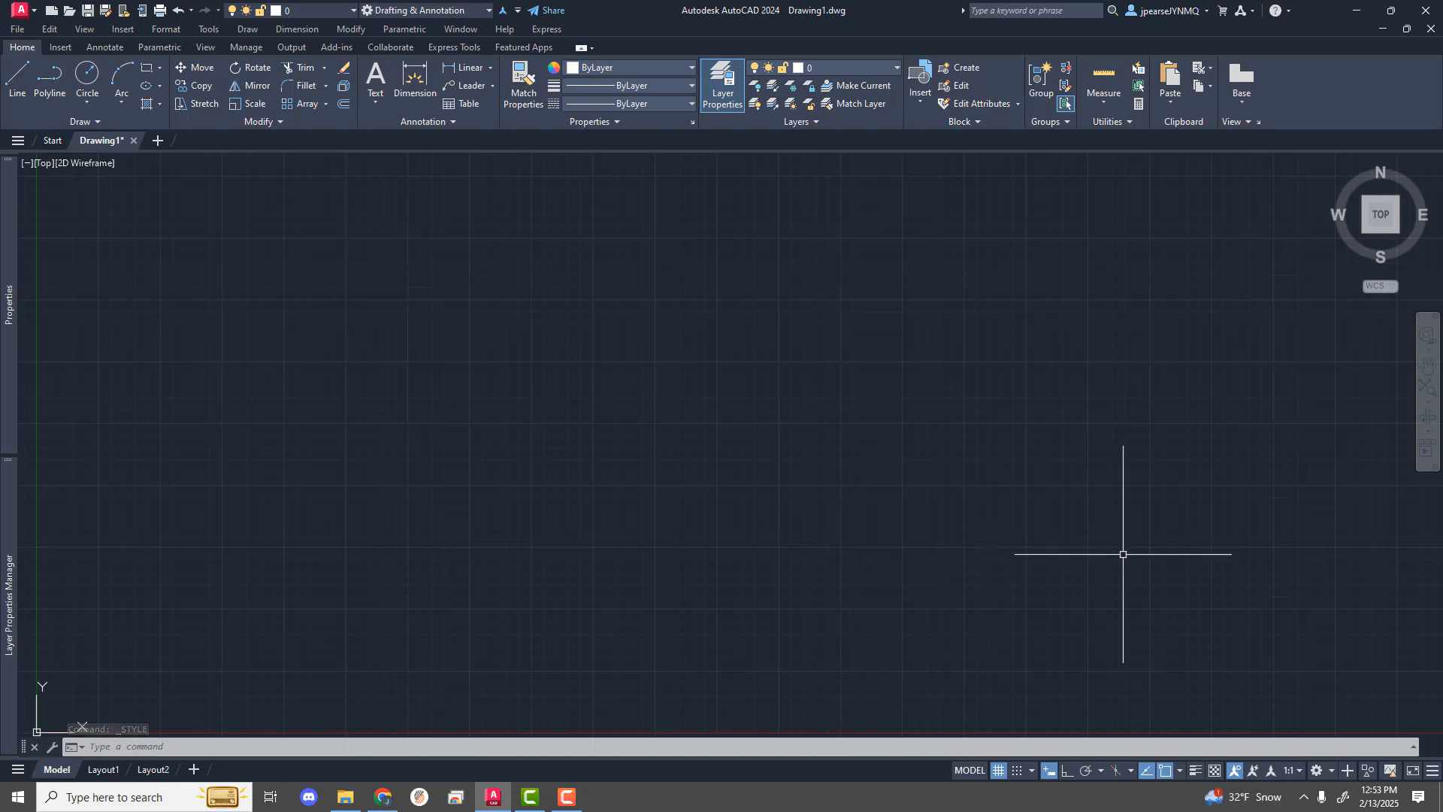
{"action": "left_click", "coordinate": [1068, 776]}
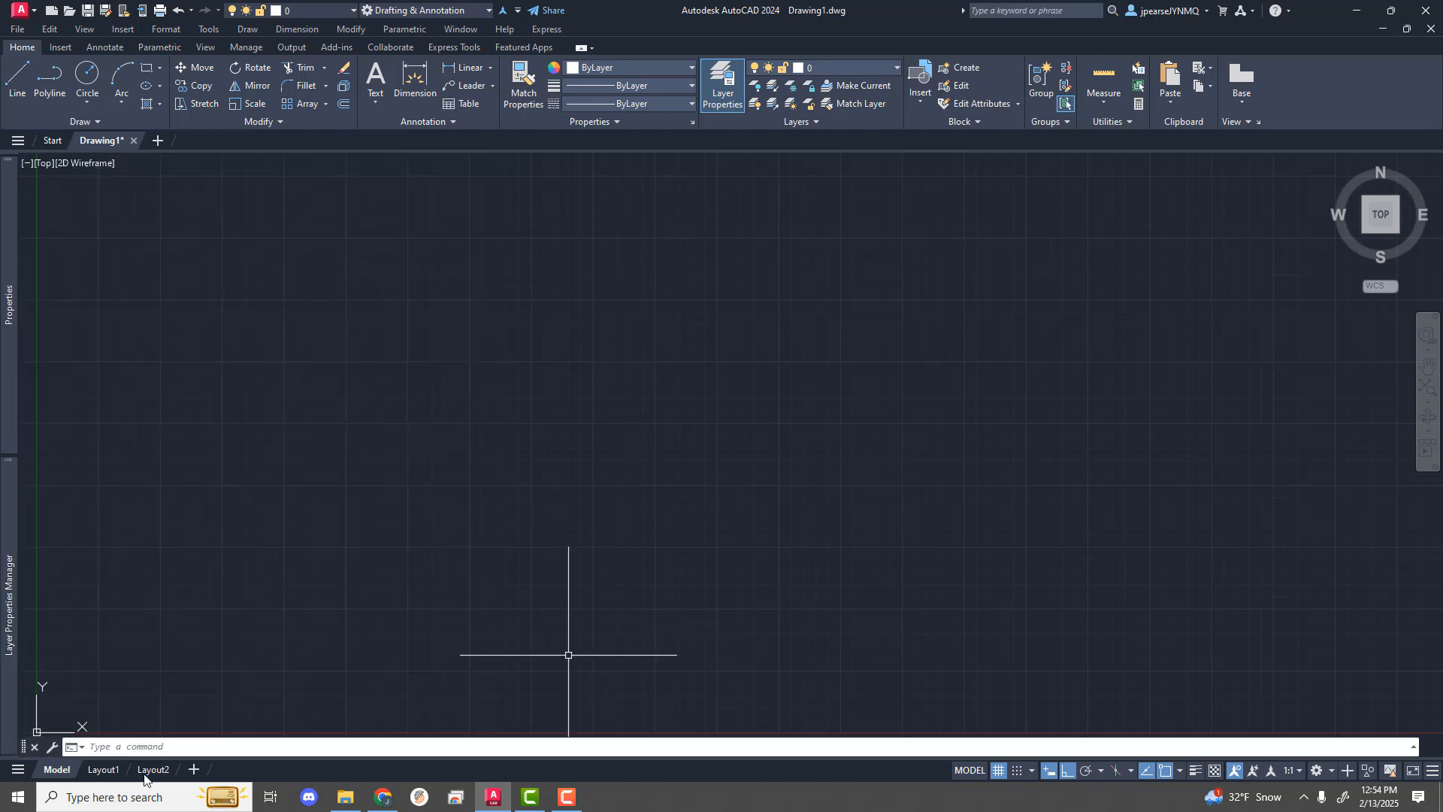
Step: Rename the Layout1 layout as JRP Layout and switch to it
{"action": "right_click", "coordinate": [100, 771]}
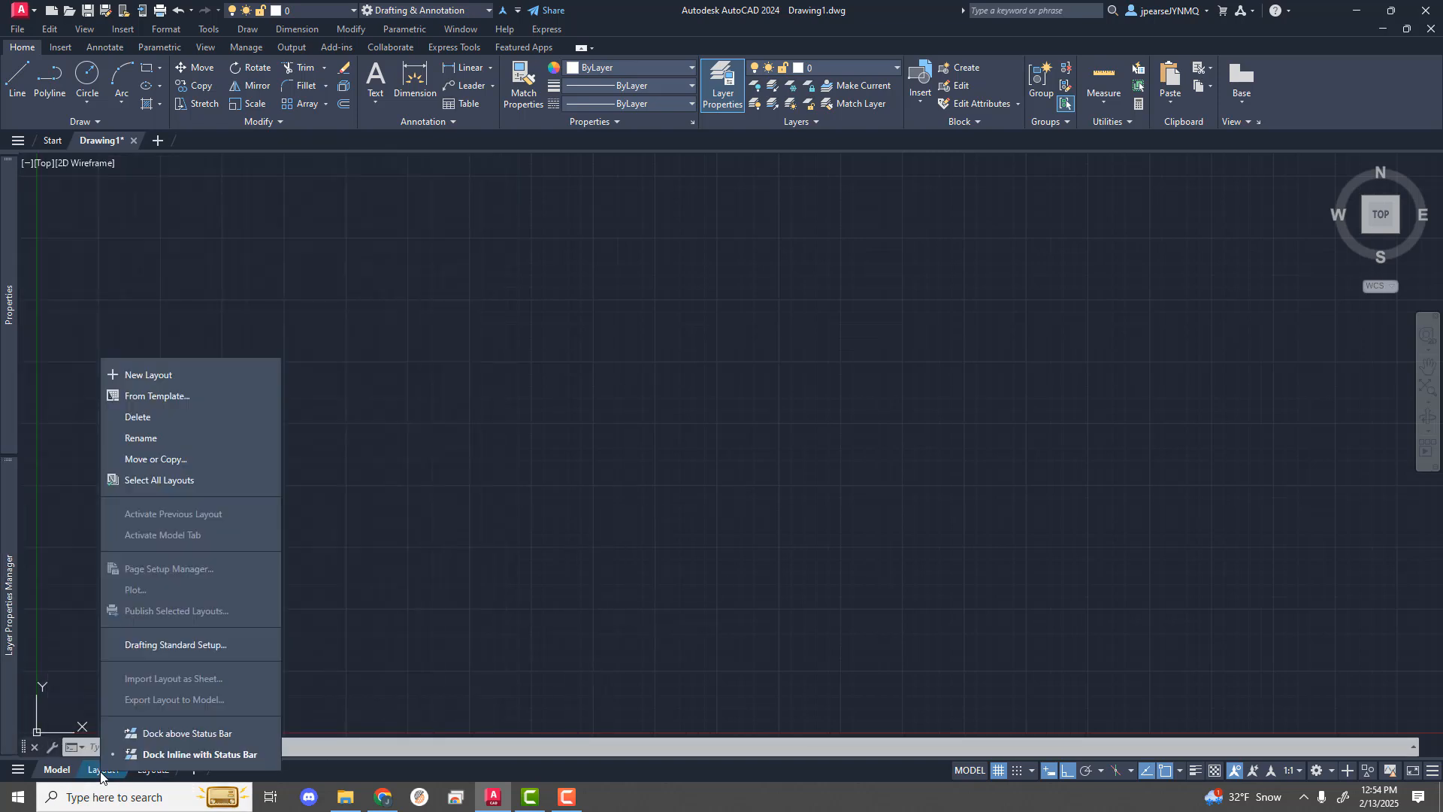
{"action": "left_click", "coordinate": [147, 440]}
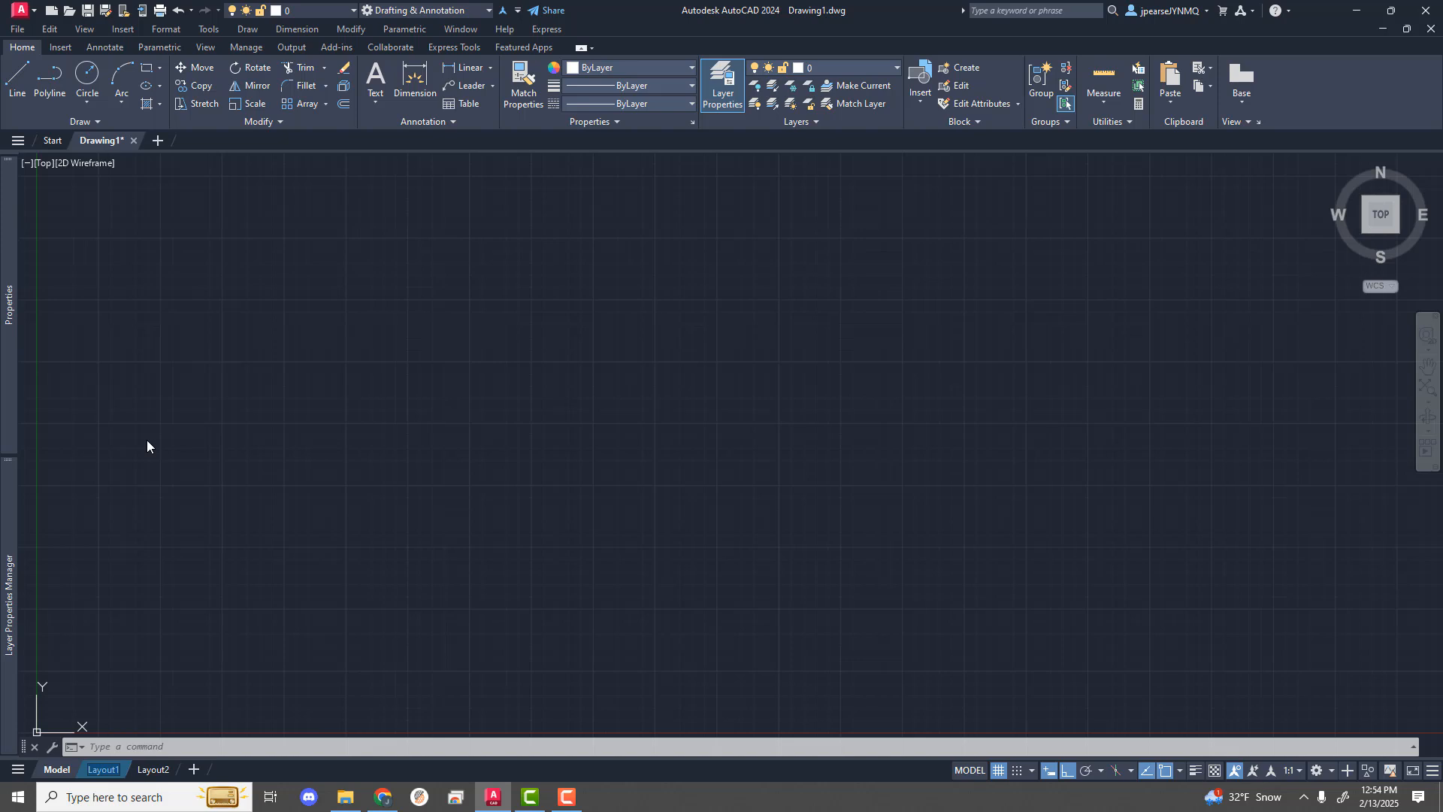
{"action": "key", "text": "BackSpace"}
{"action": "type", "text": "Layout"}
{"action": "left_click", "coordinate": [163, 770]}
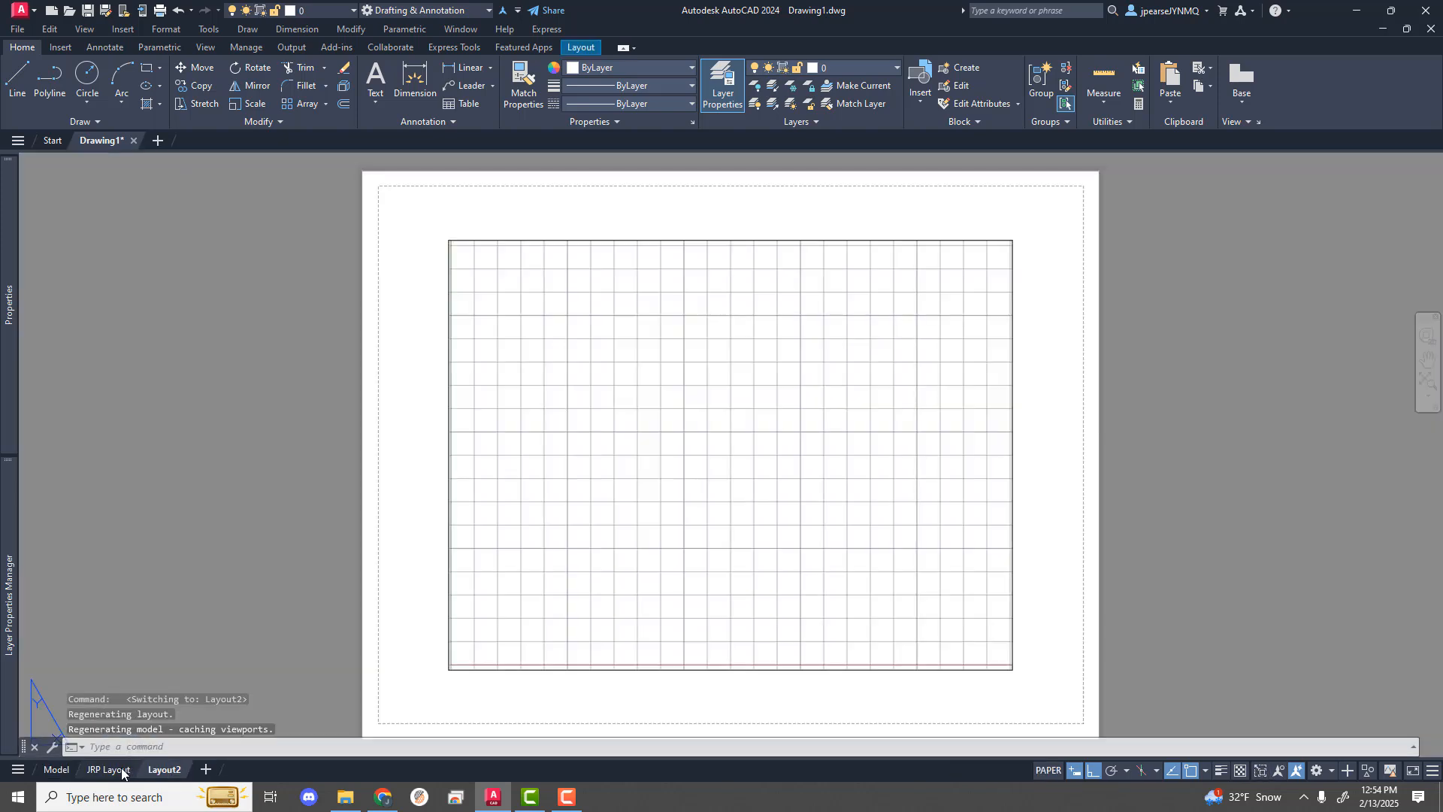
{"action": "left_click", "coordinate": [122, 771]}
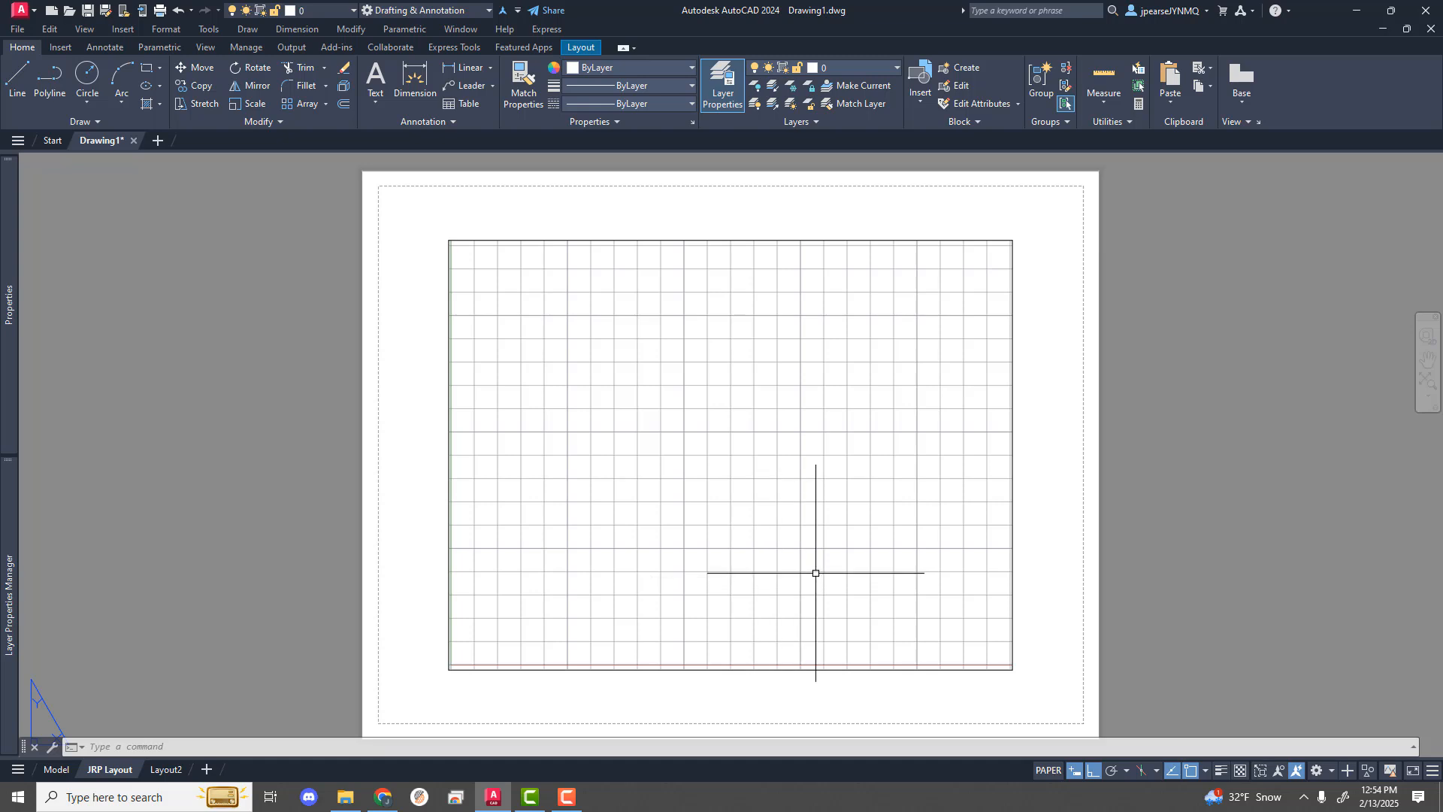
Step: Delete the default viewport from the JRP Layout sheet and make the Drawing layer current
{"action": "mouse_move", "coordinate": [1013, 567]}
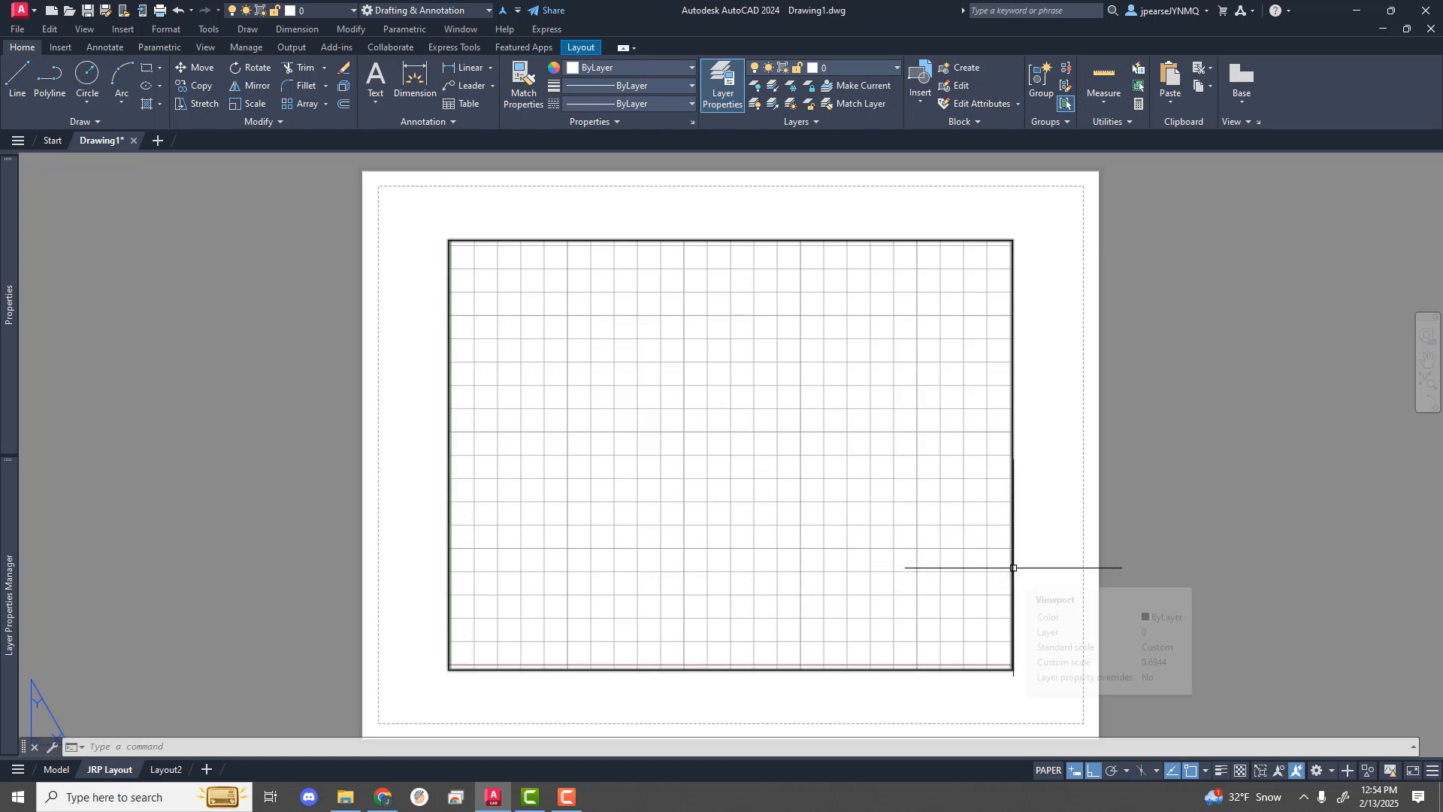
{"action": "left_click", "coordinate": [1013, 567]}
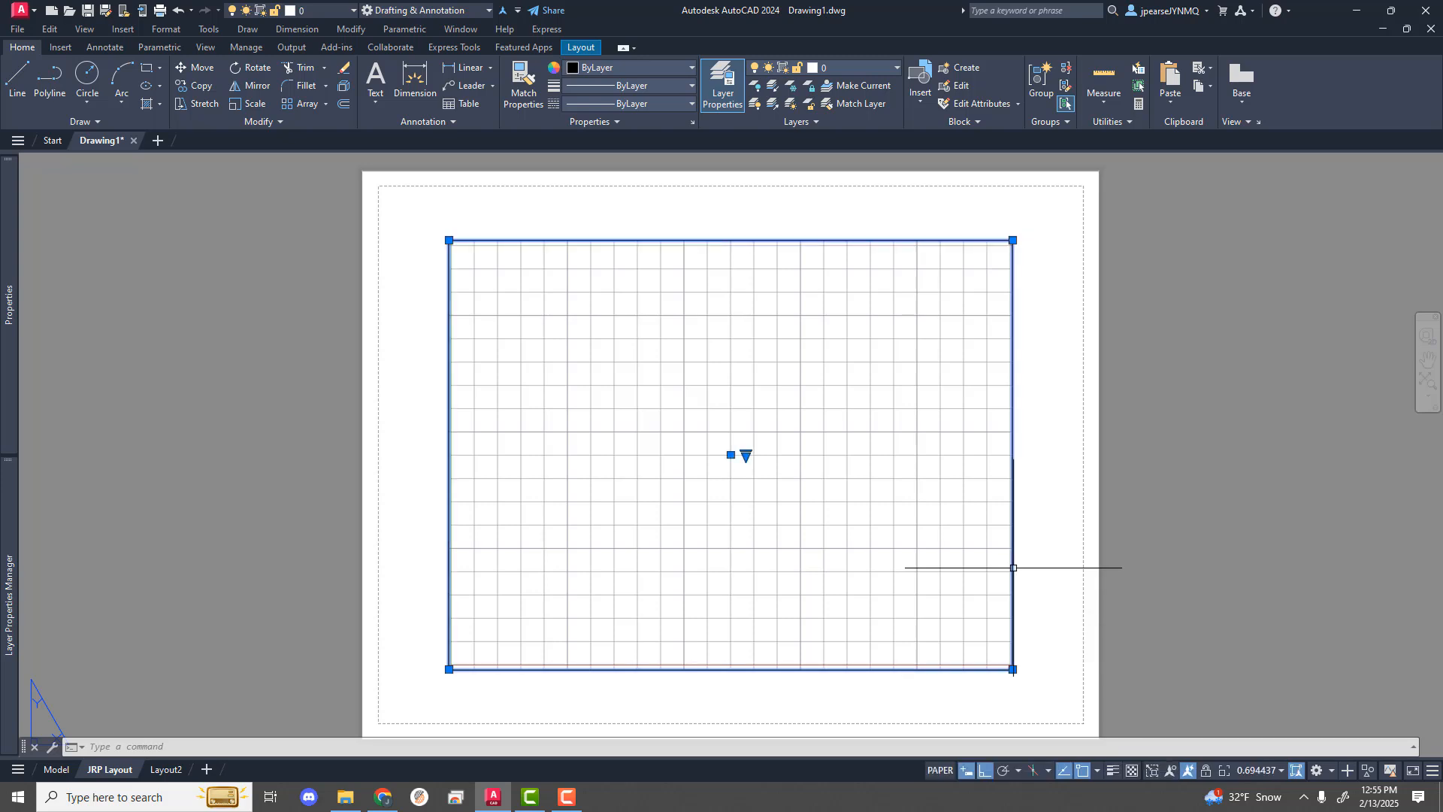
{"action": "key", "text": "Delete"}
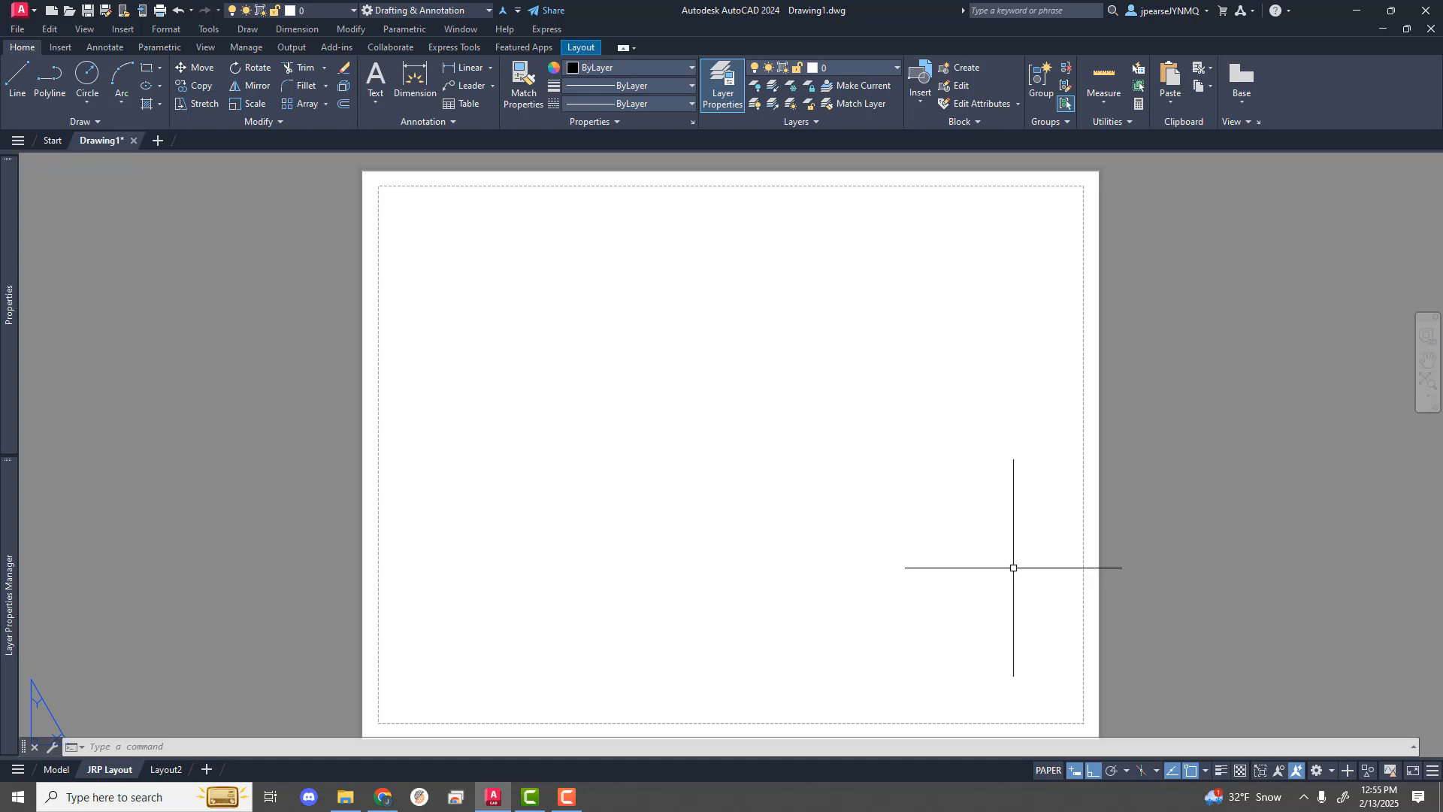
{"action": "left_click", "coordinate": [895, 64]}
{"action": "left_click", "coordinate": [860, 102]}
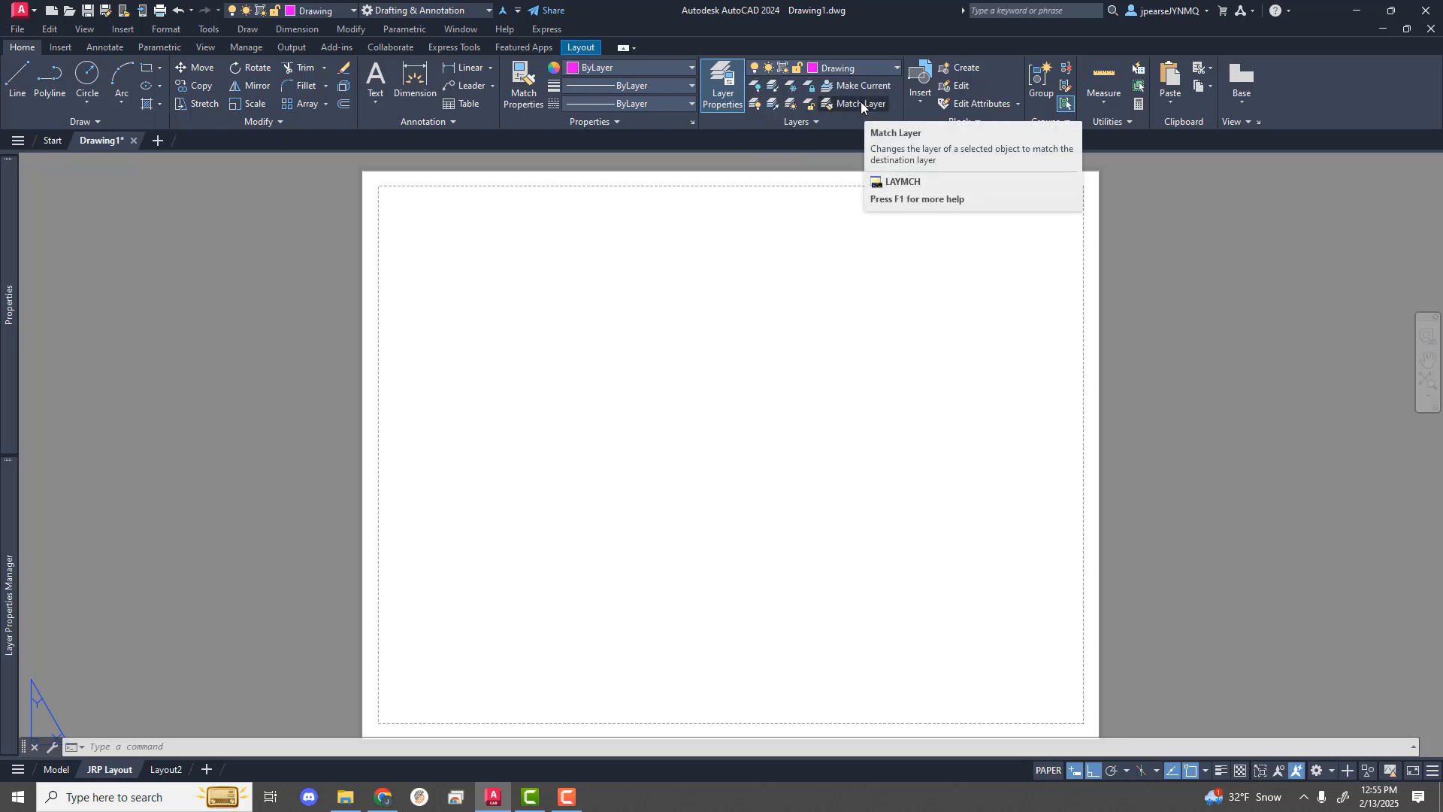
Step: Draw a closed rectangle of lines, 3 wide and 1.25 high, in the lower-right corner of the sheet's printable area
{"action": "left_click", "coordinate": [16, 79]}
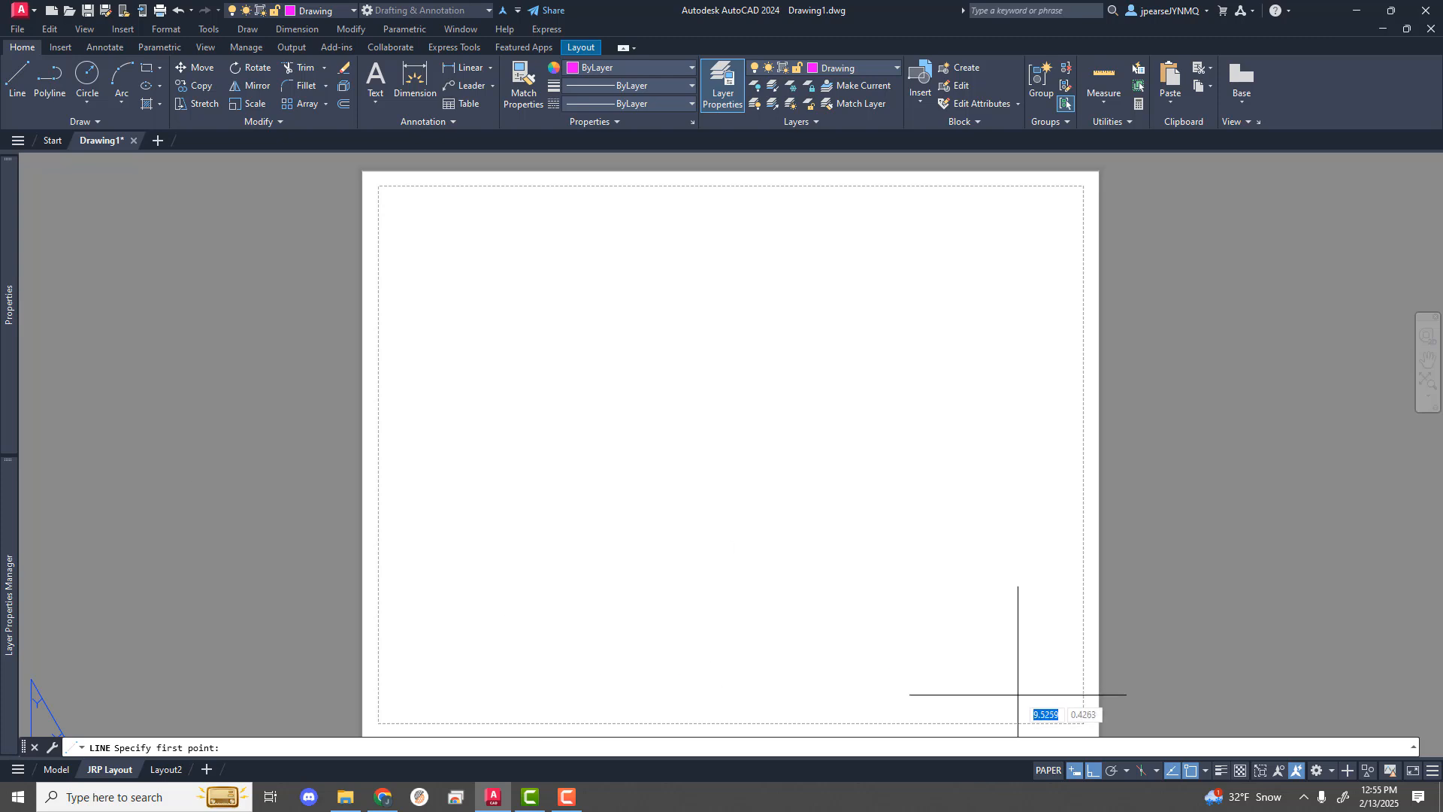
{"action": "scroll", "coordinate": [1011, 685], "scroll_direction": "up", "scroll_amount": 2}
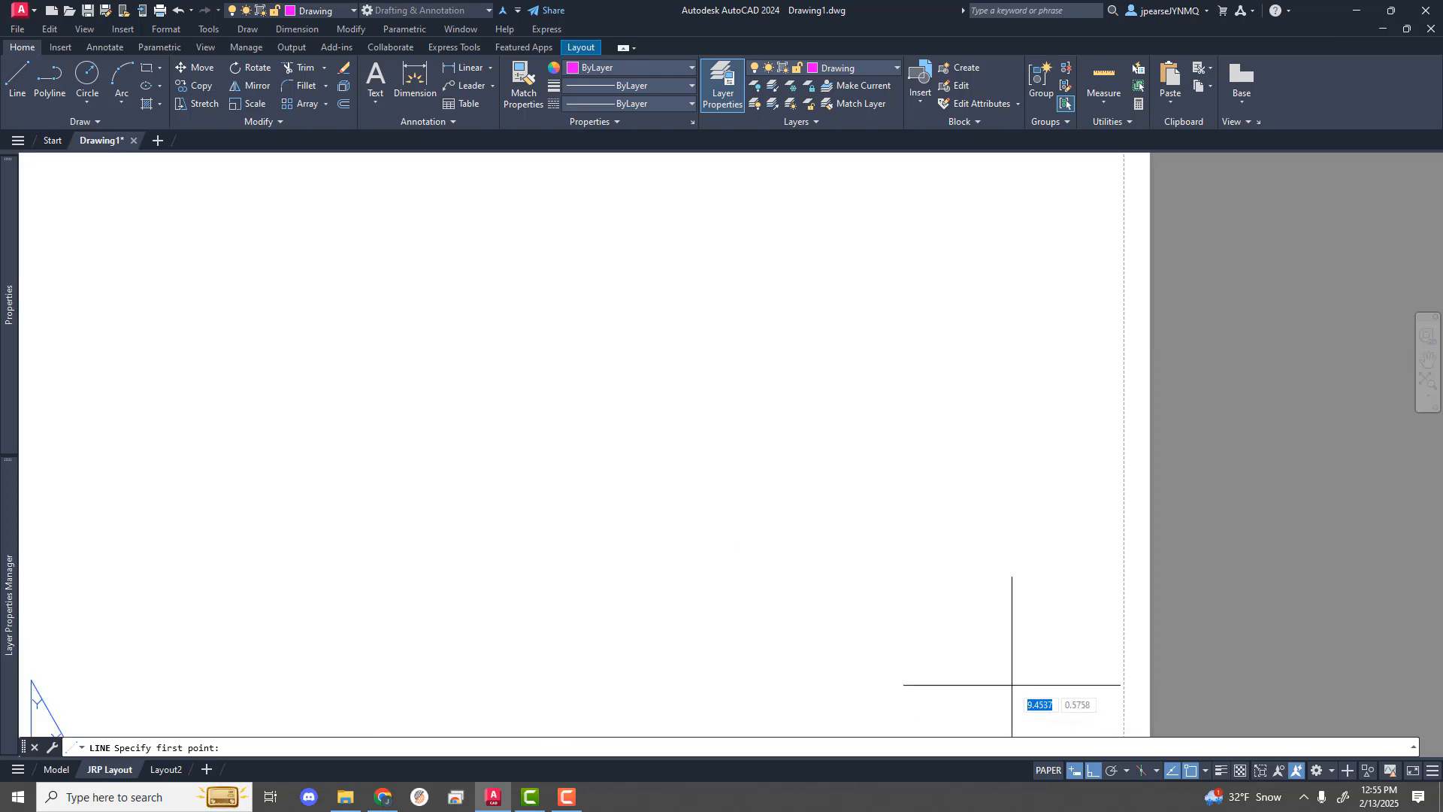
{"action": "scroll", "coordinate": [1012, 684], "scroll_direction": "up", "scroll_amount": 2}
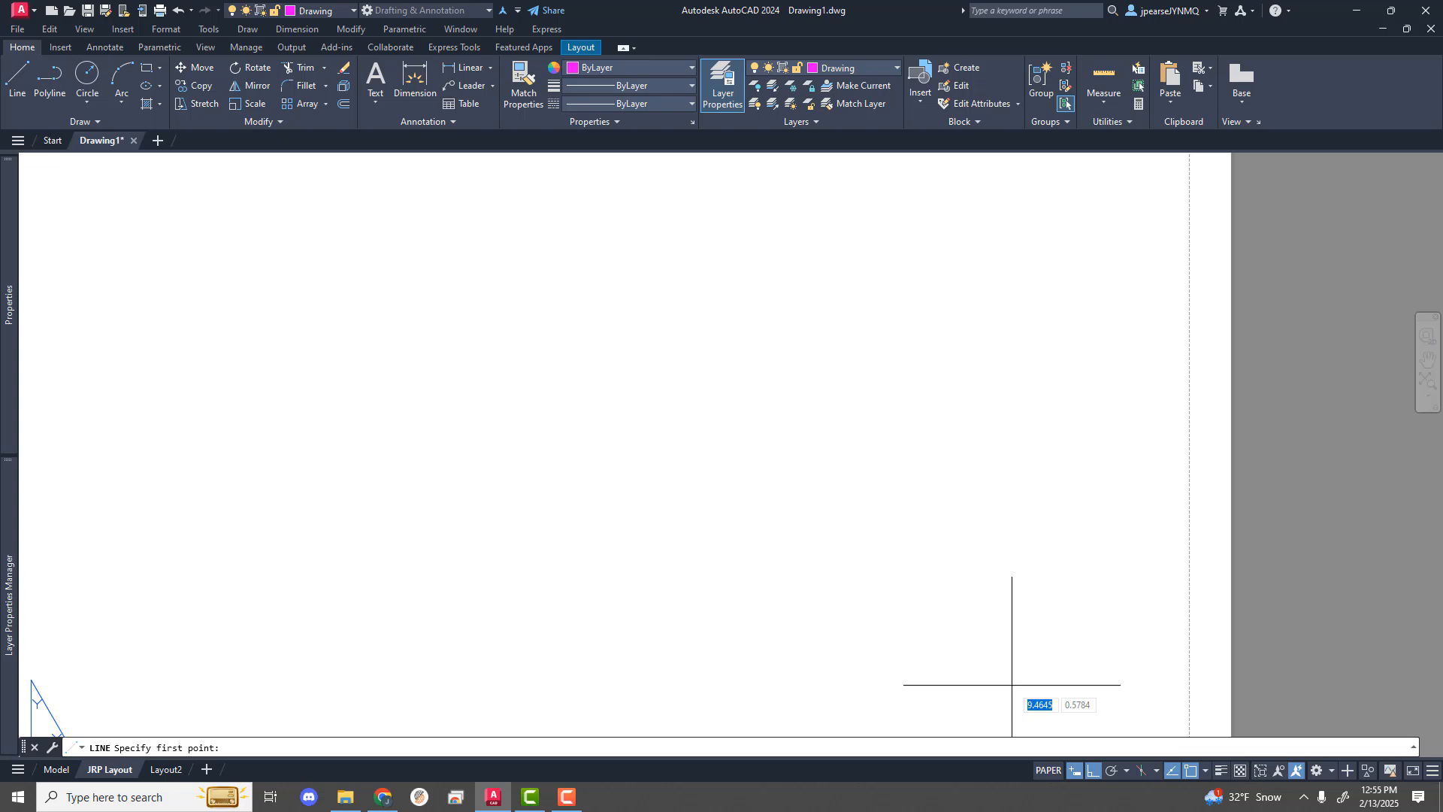
{"action": "middle_click_drag", "start_coordinate": [1011, 685], "coordinate": [942, 493]}
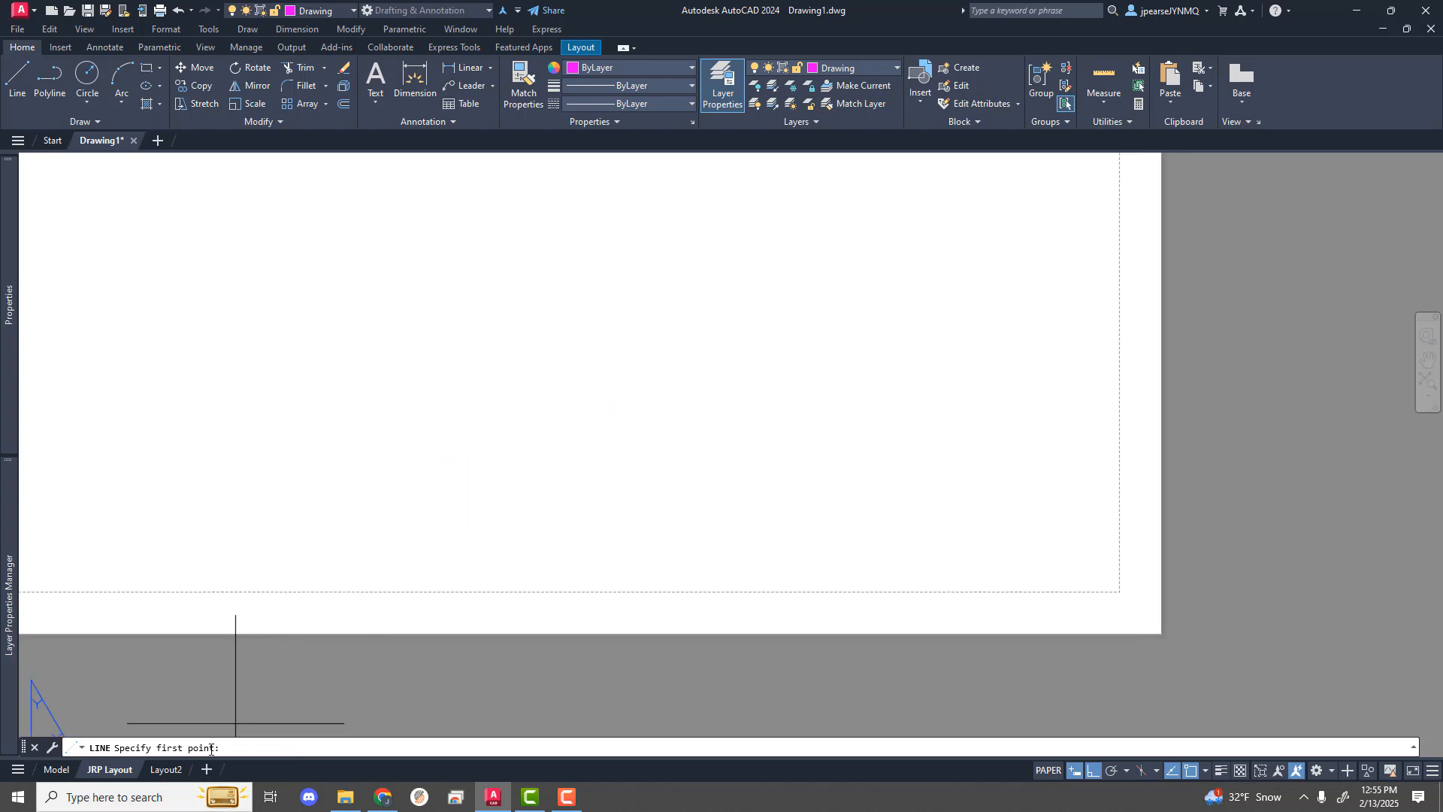
{"action": "left_click", "coordinate": [1118, 590]}
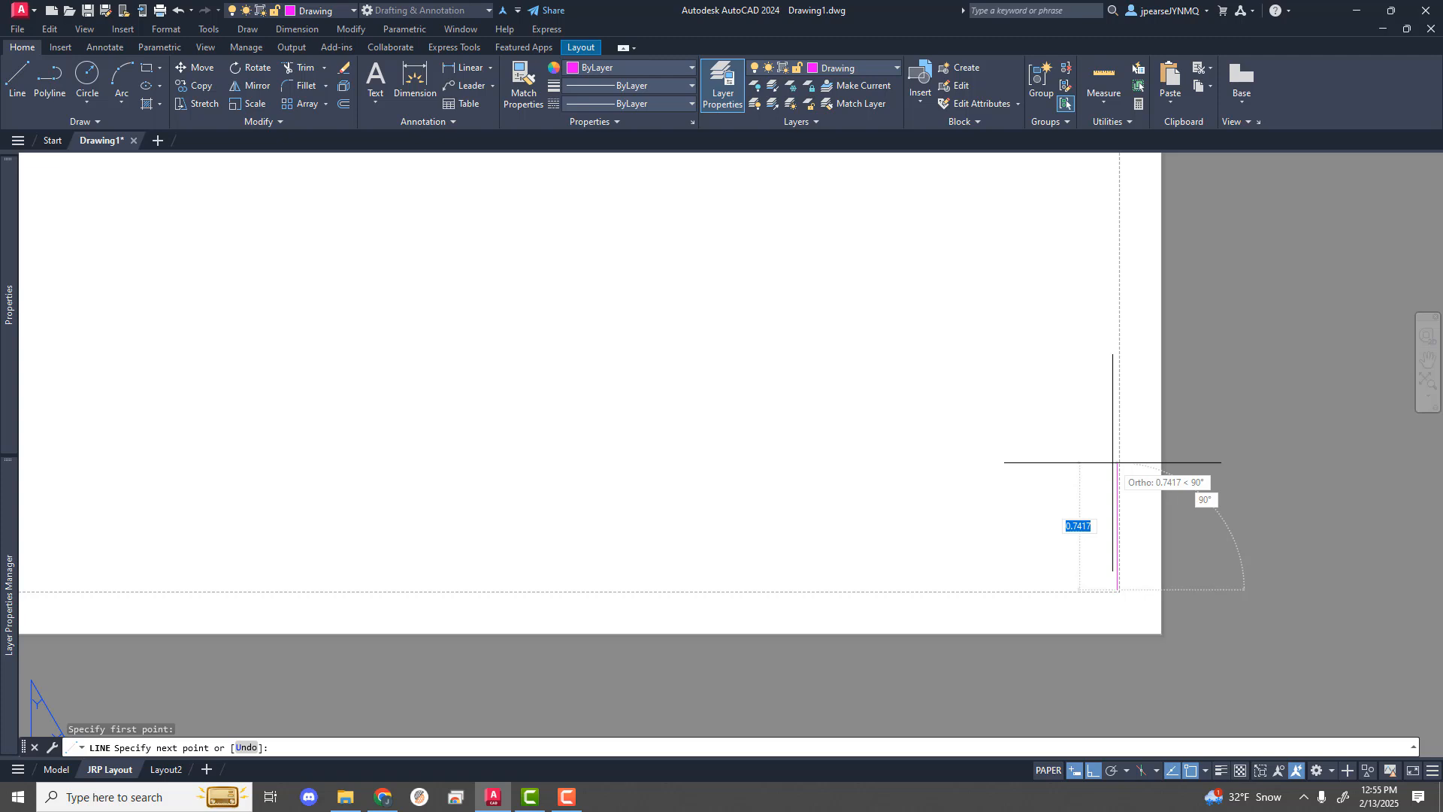
{"action": "type", "text": "1.25"}
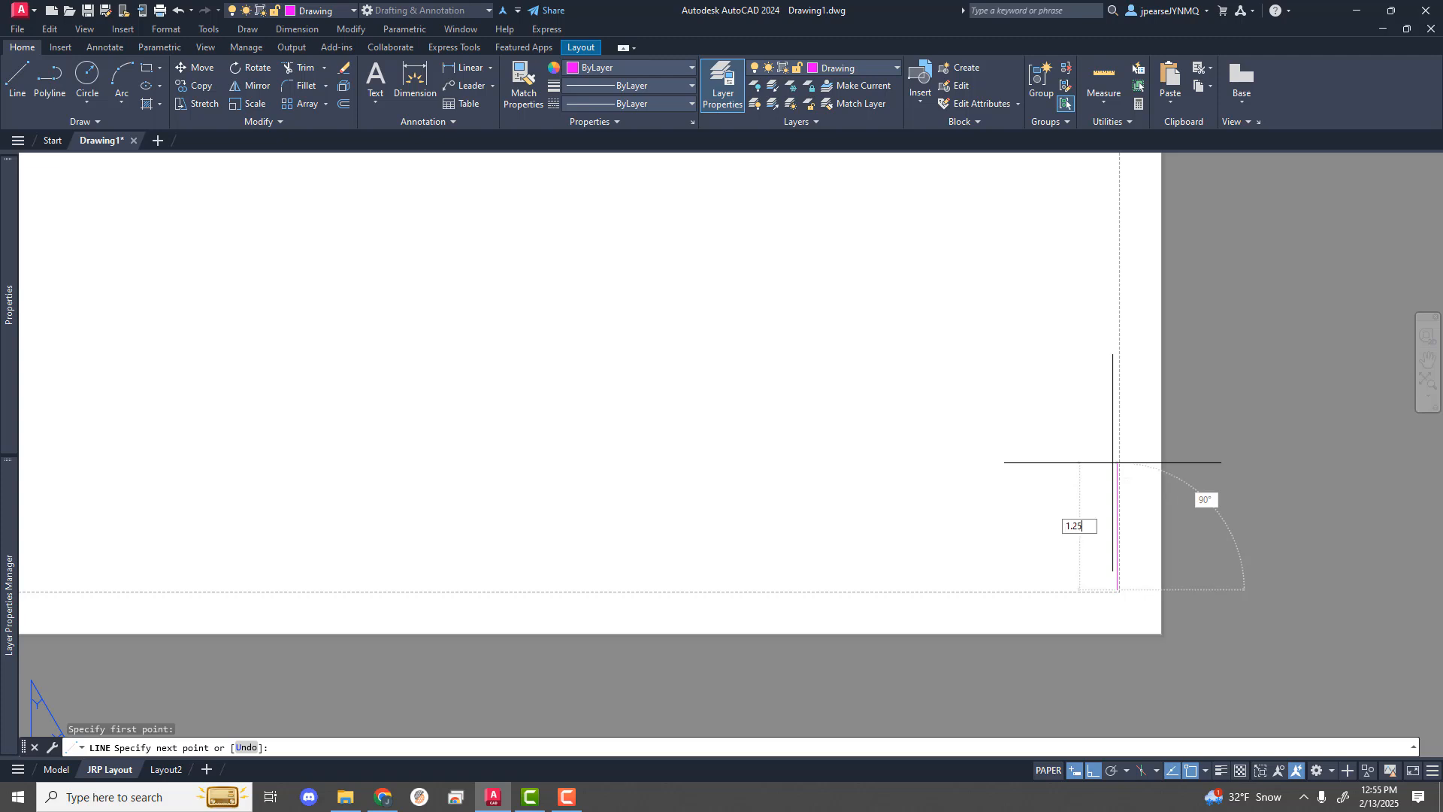
{"action": "key", "text": "Return"}
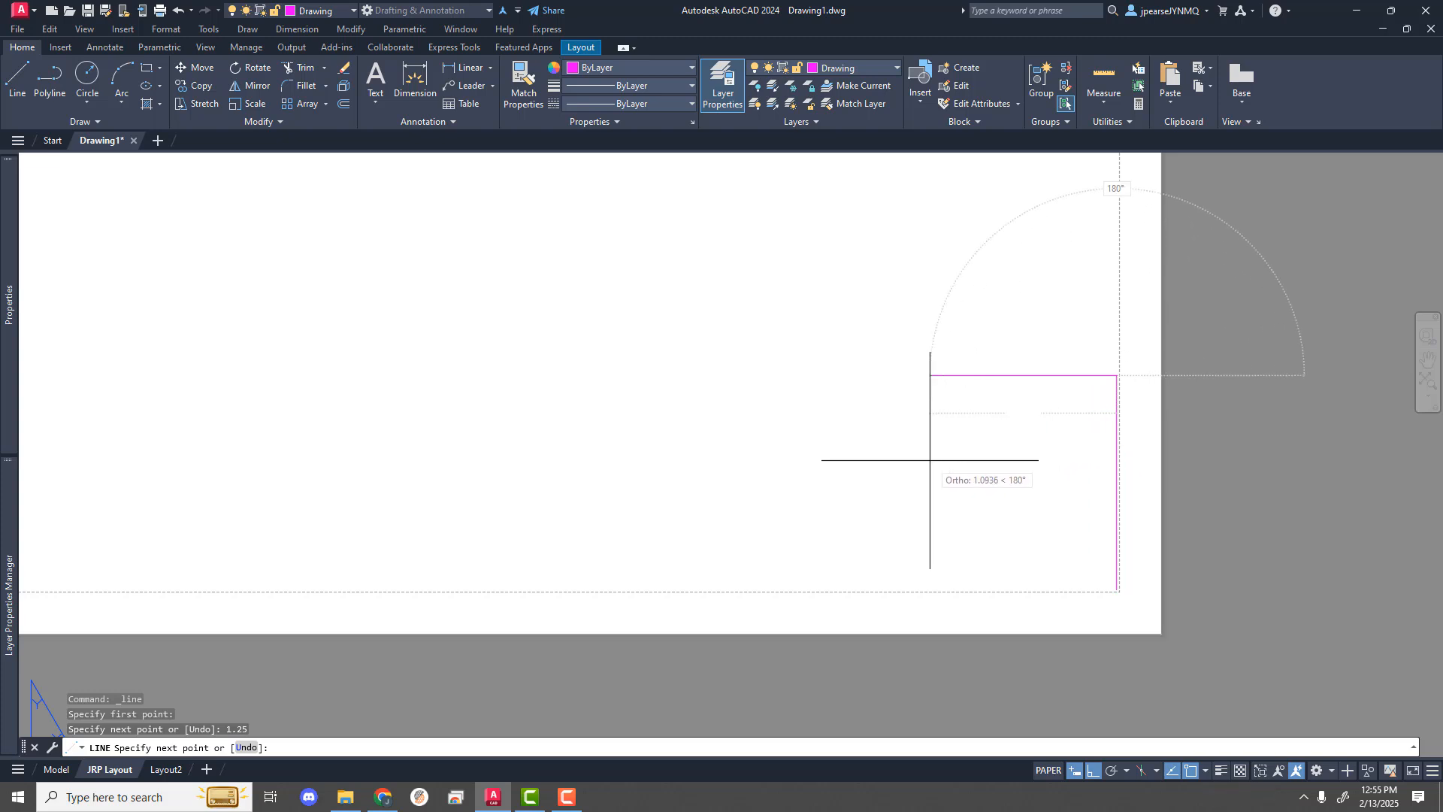
{"action": "type", "text": "3"}
{"action": "key", "text": "Return"}
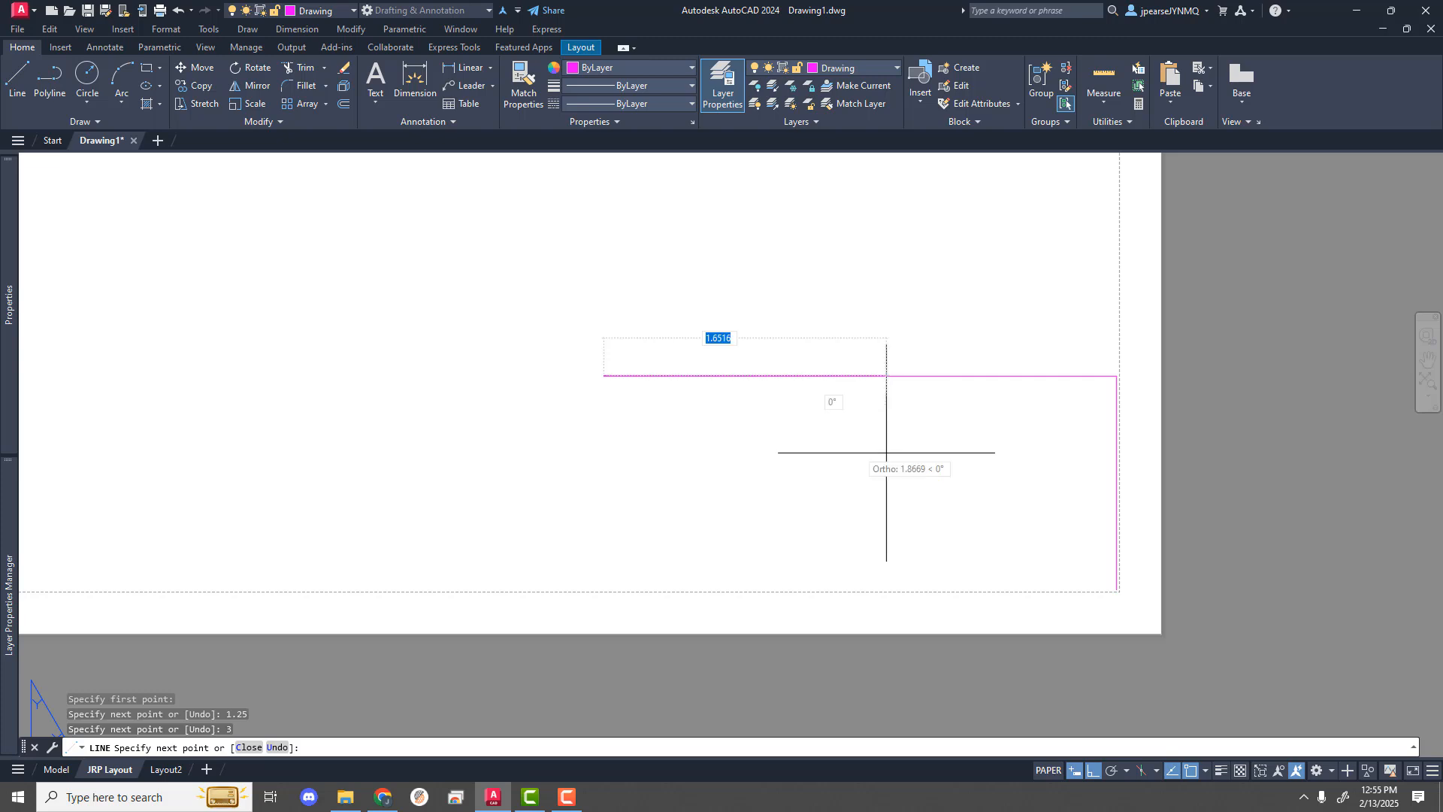
{"action": "type", "text": "1.25"}
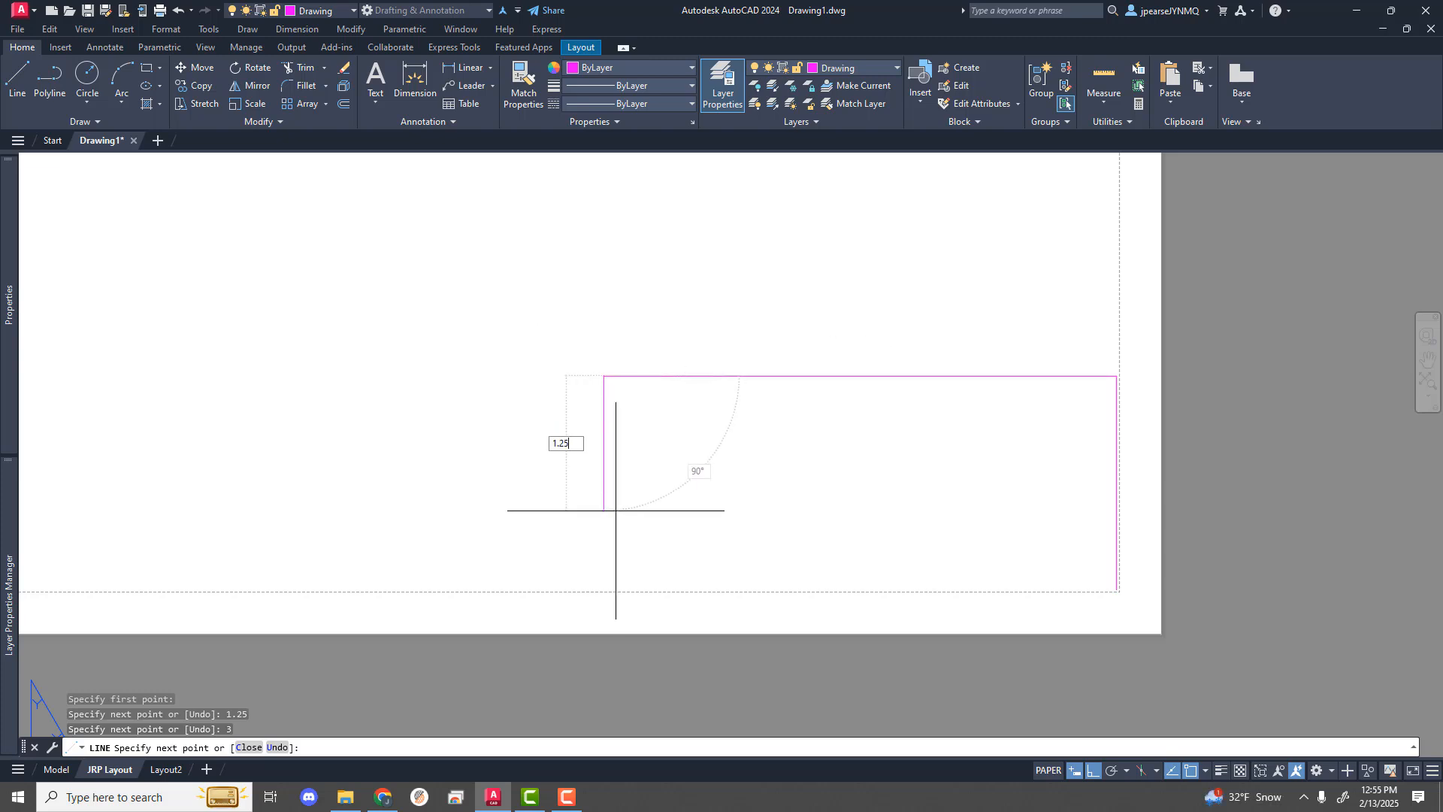
{"action": "key", "text": "Return"}
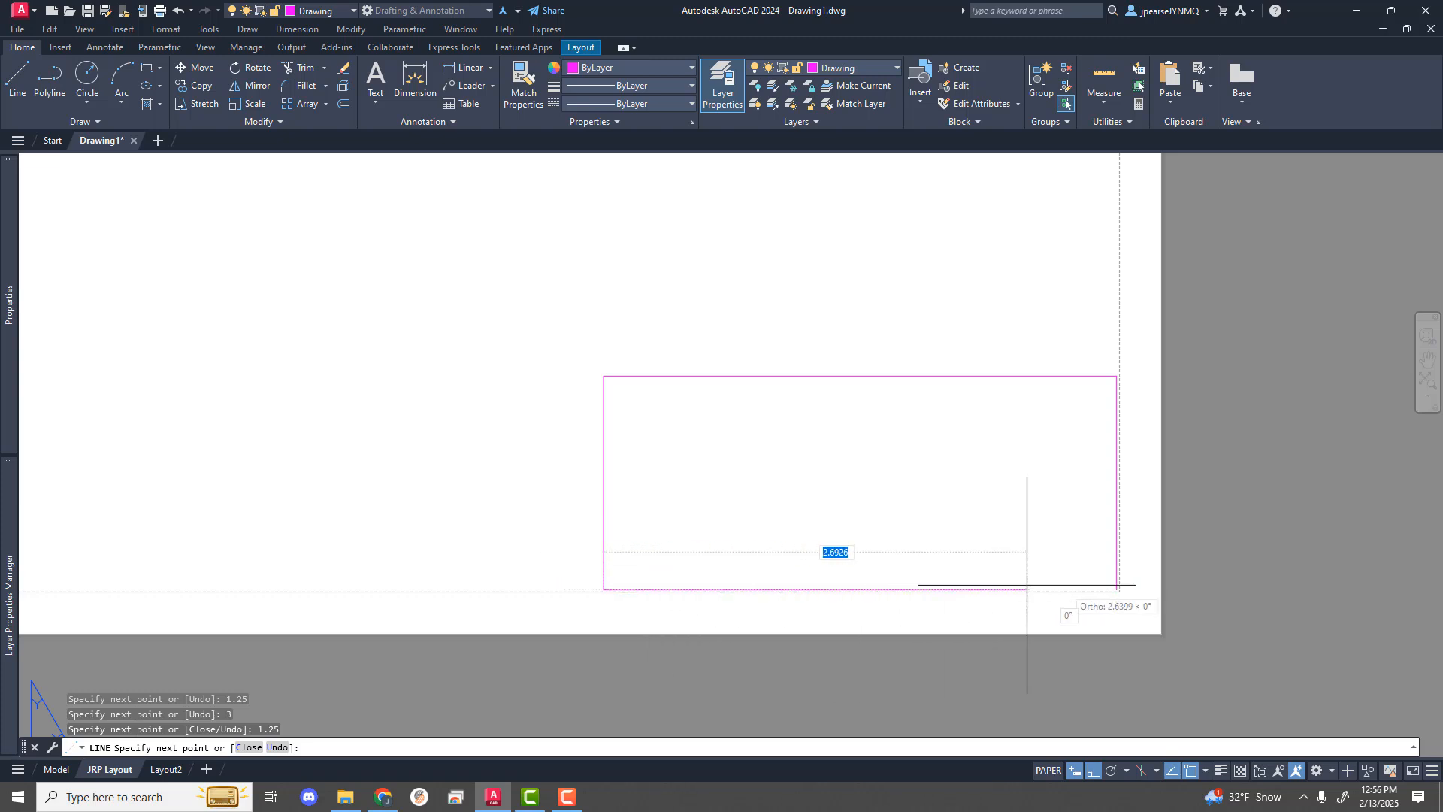
{"action": "left_click", "coordinate": [1116, 590]}
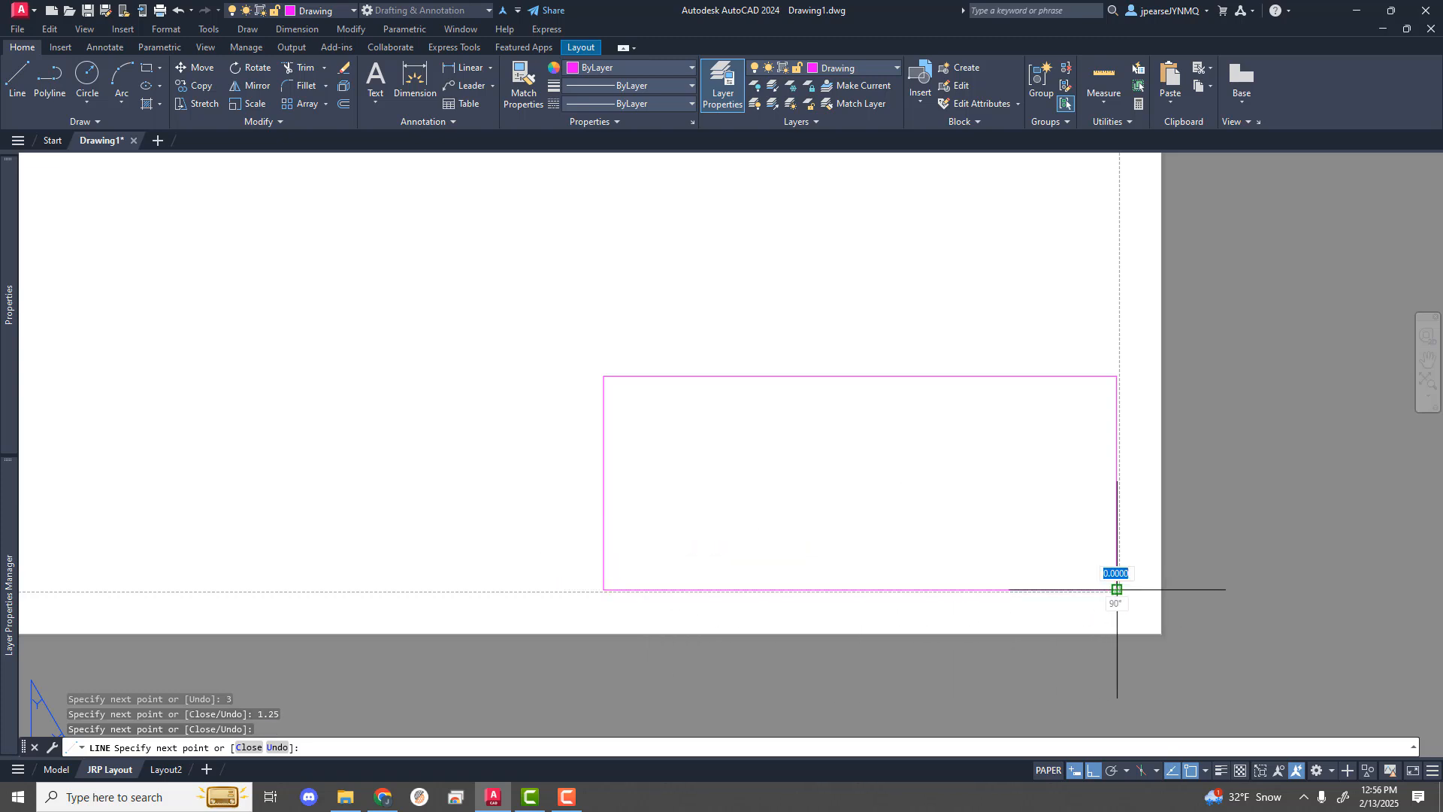
{"action": "key", "text": "Return"}
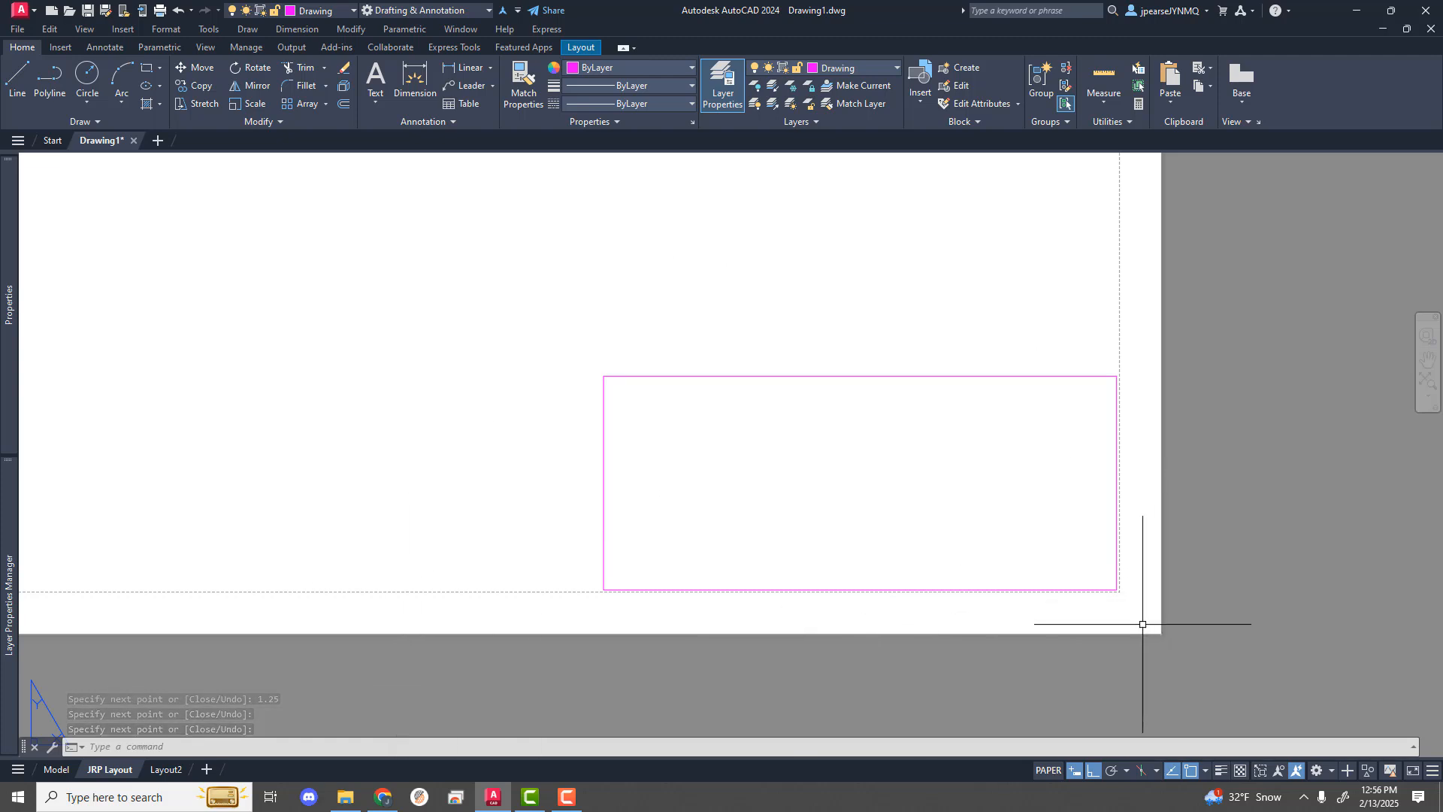
Step: Draw a horizontal line across the full width of the rectangle, 0.3 above its bottom edge
{"action": "key", "text": "Return"}
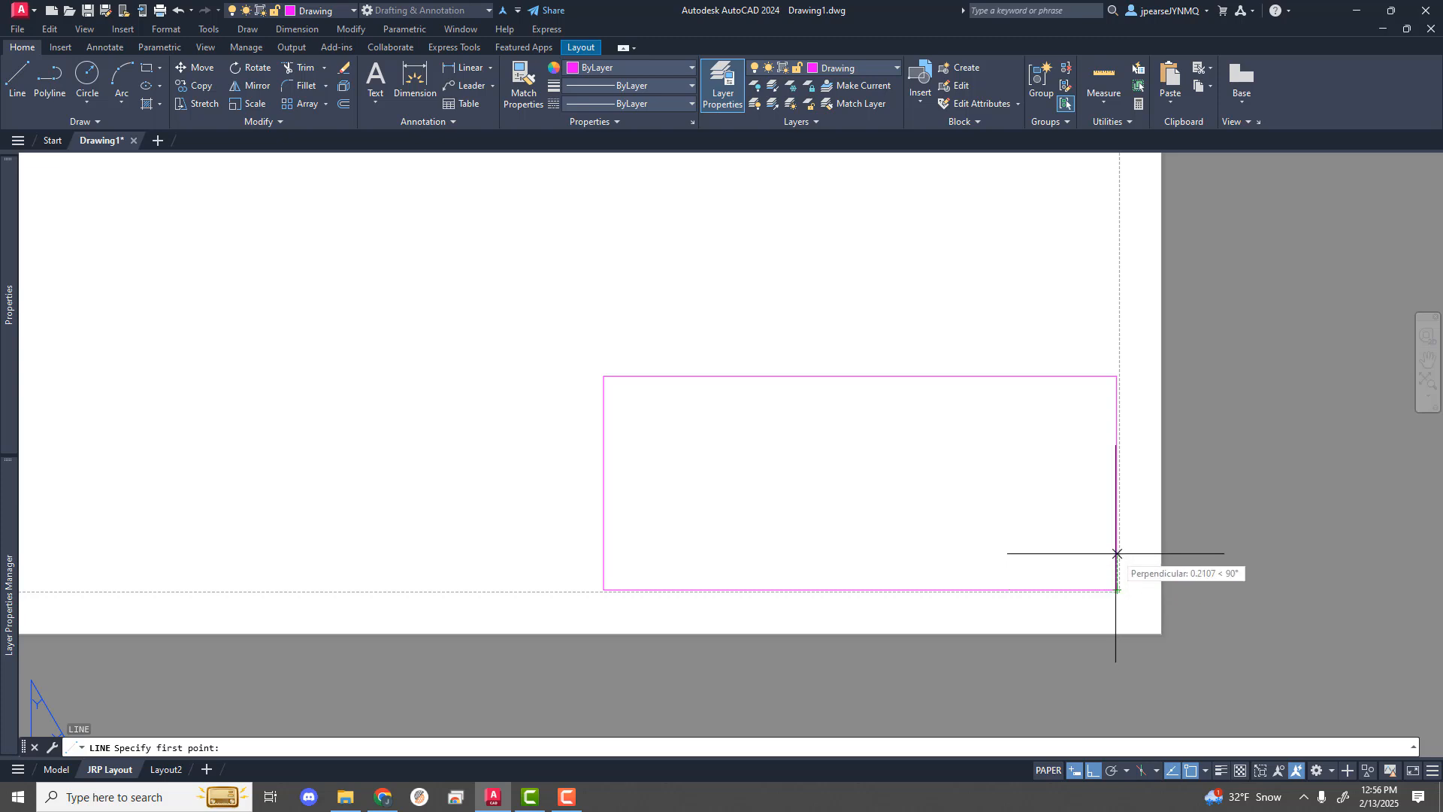
{"action": "type", "text": ".3"}
{"action": "key", "text": "Return"}
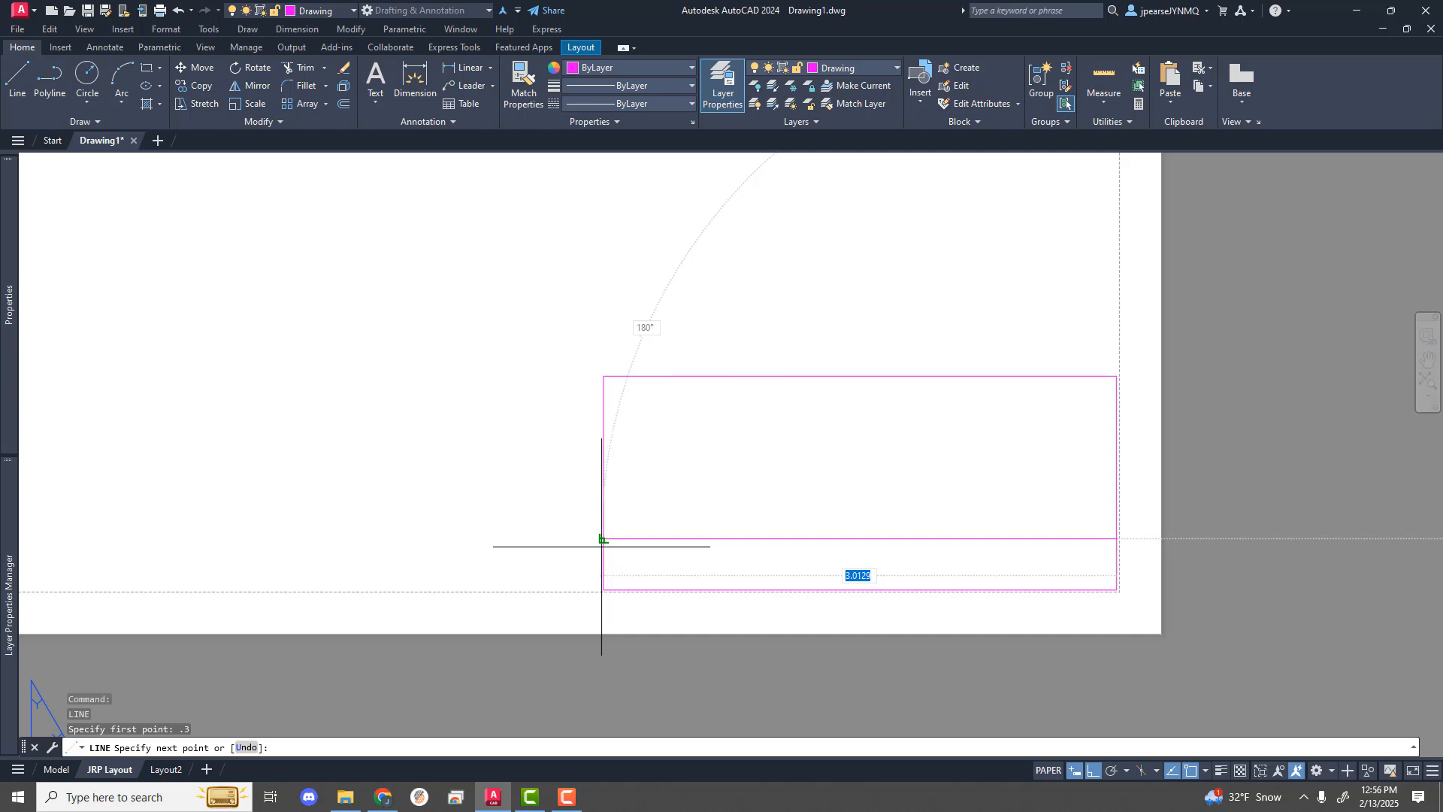
{"action": "left_click", "coordinate": [603, 544]}
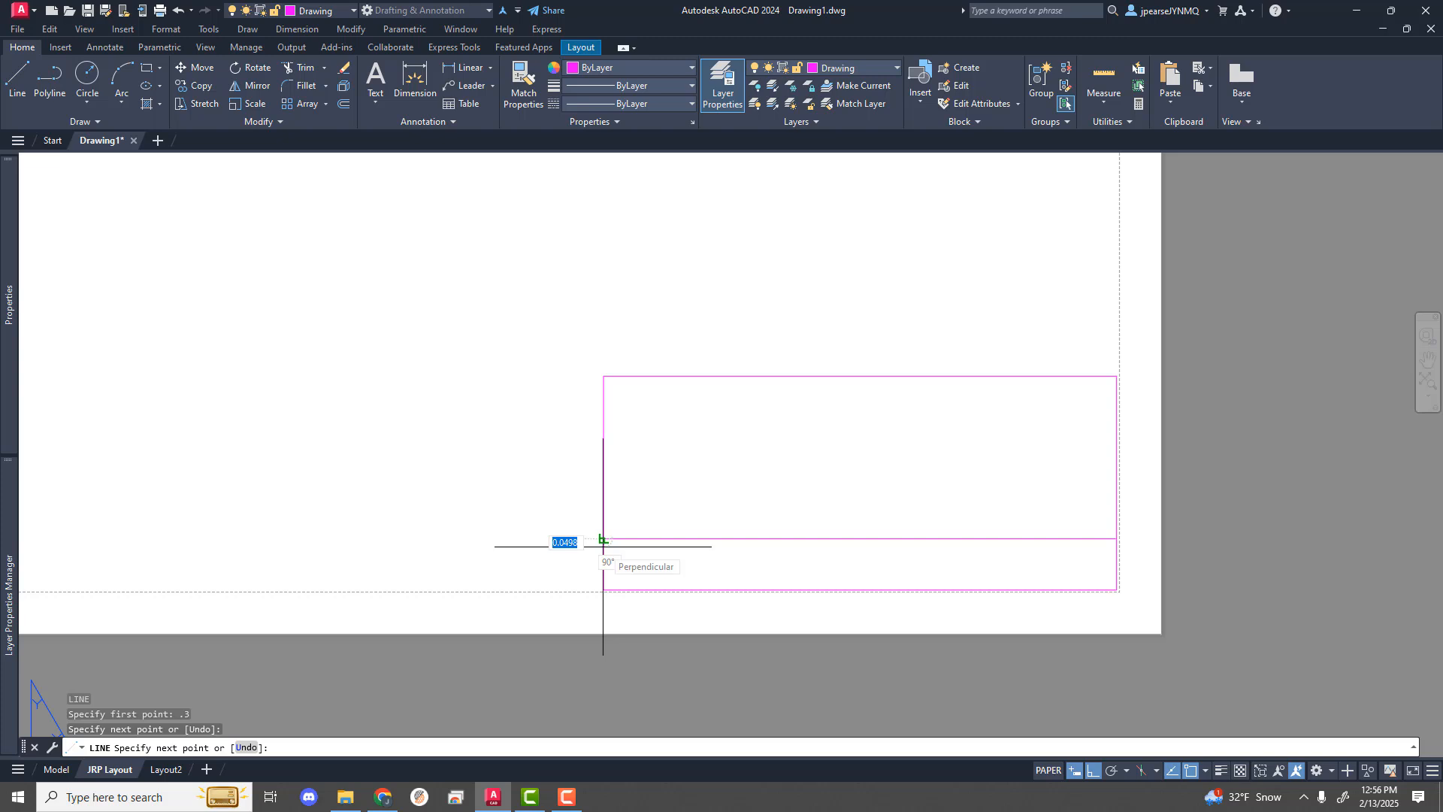
{"action": "key", "text": "Return"}
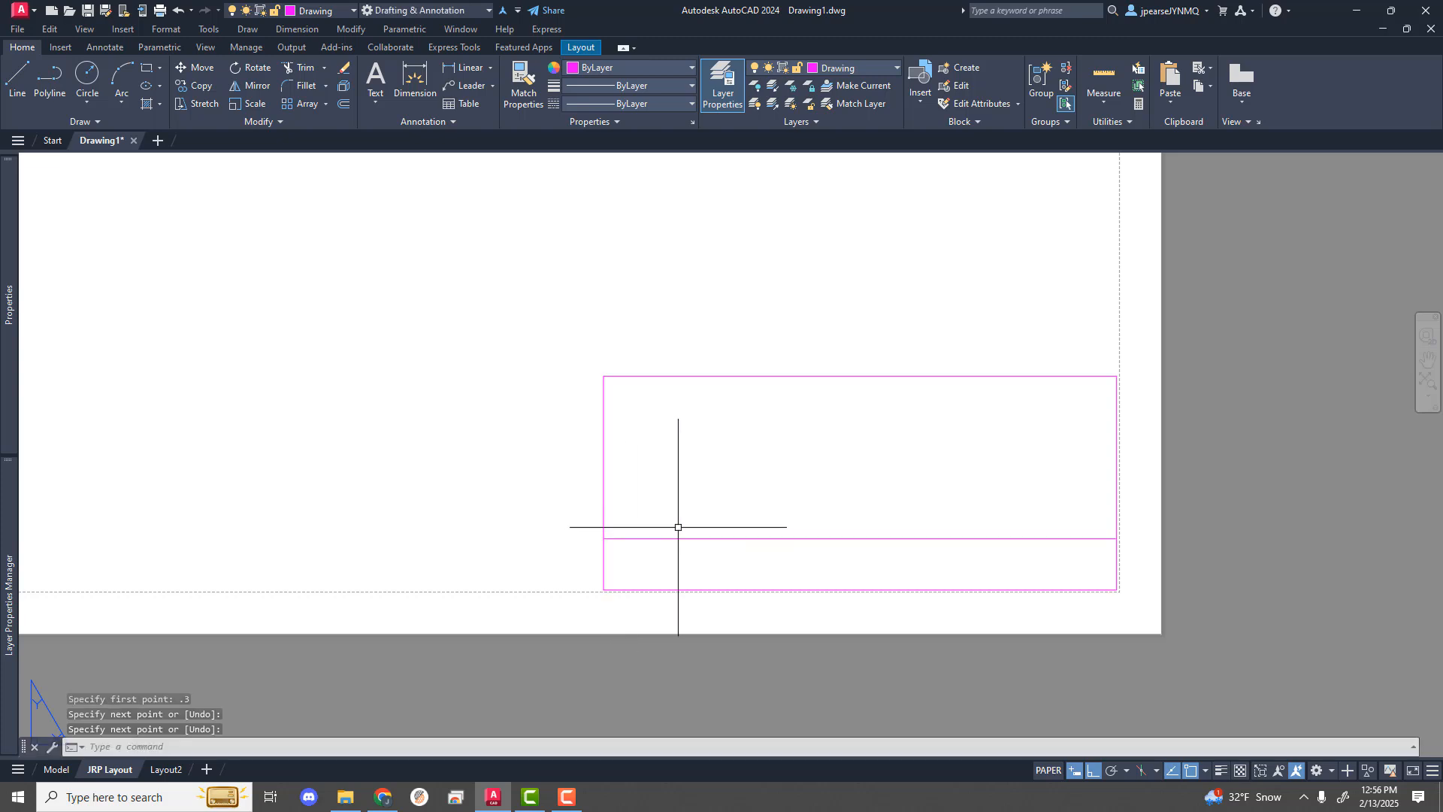
Step: Draw a second horizontal line across the rectangle, 0.3 above the first dividing line
{"action": "key", "text": "Return"}
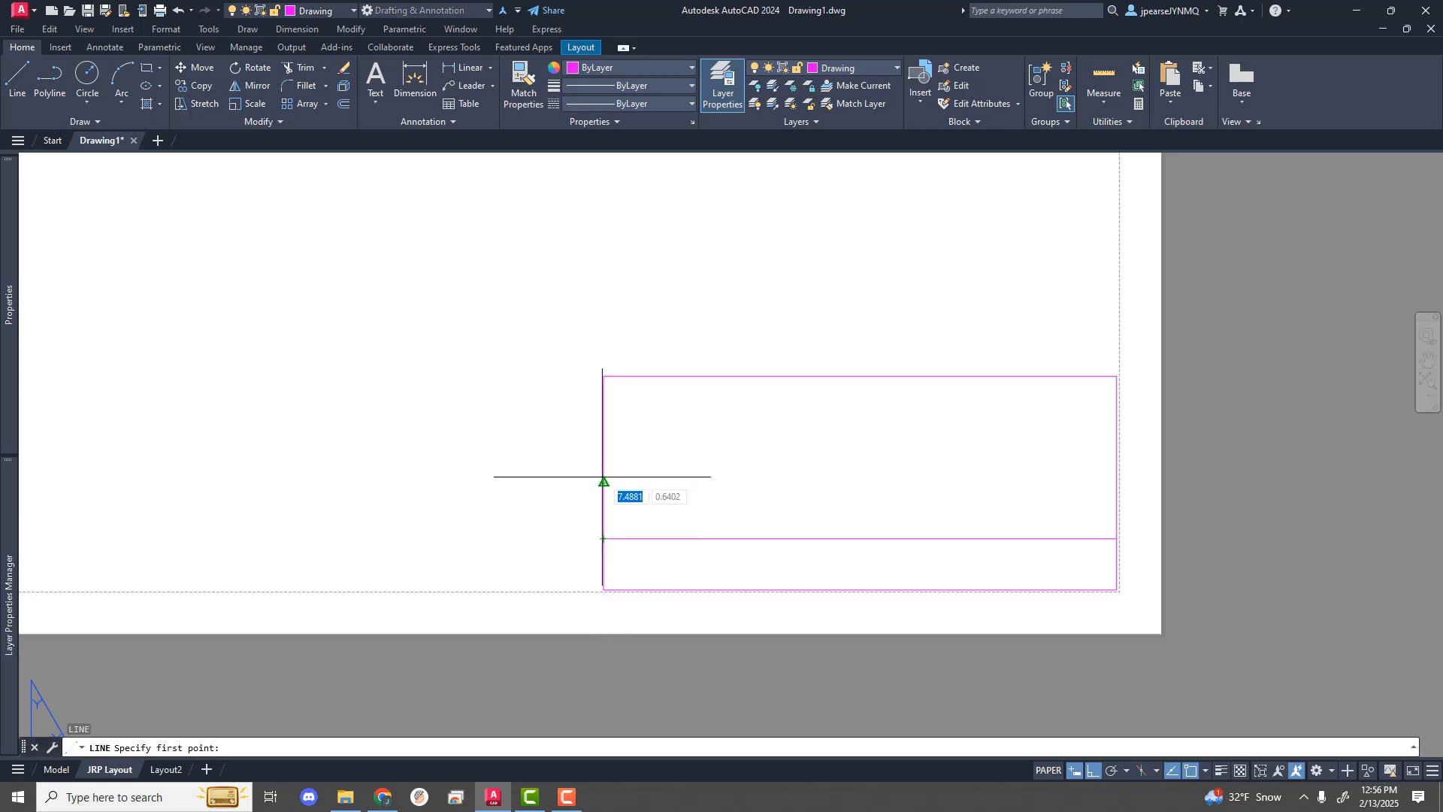
{"action": "type", "text": ".3"}
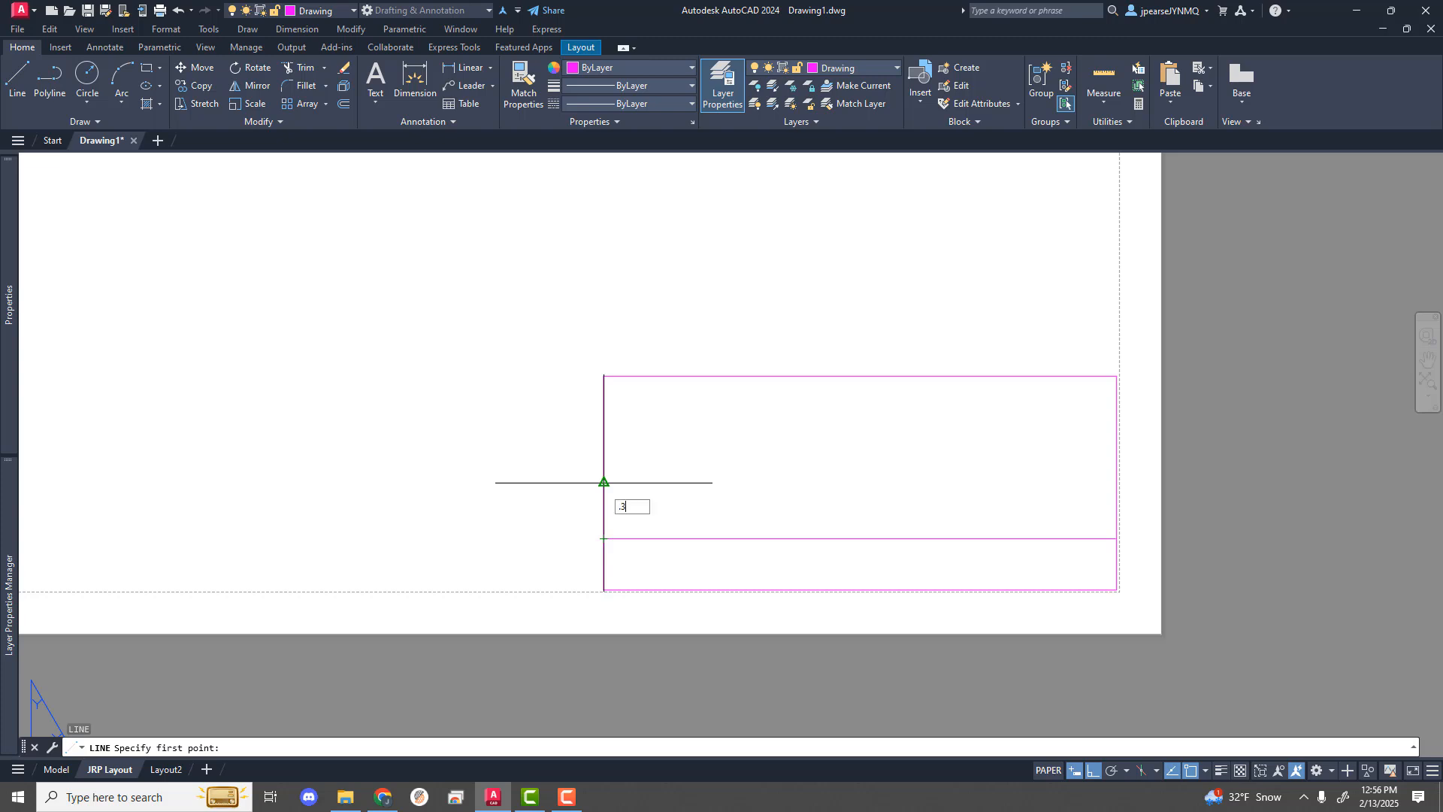
{"action": "key", "text": "Return"}
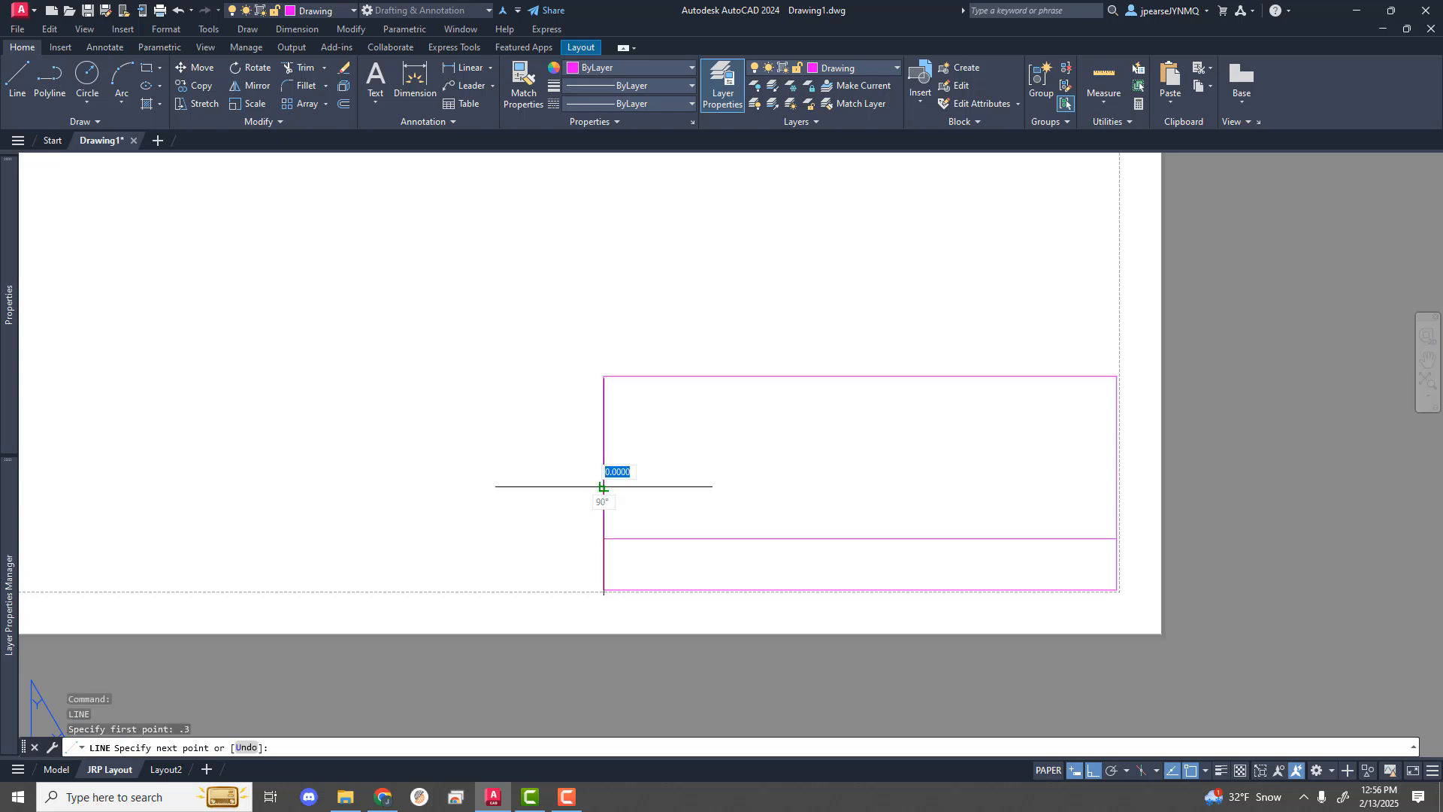
{"action": "left_click", "coordinate": [1117, 486]}
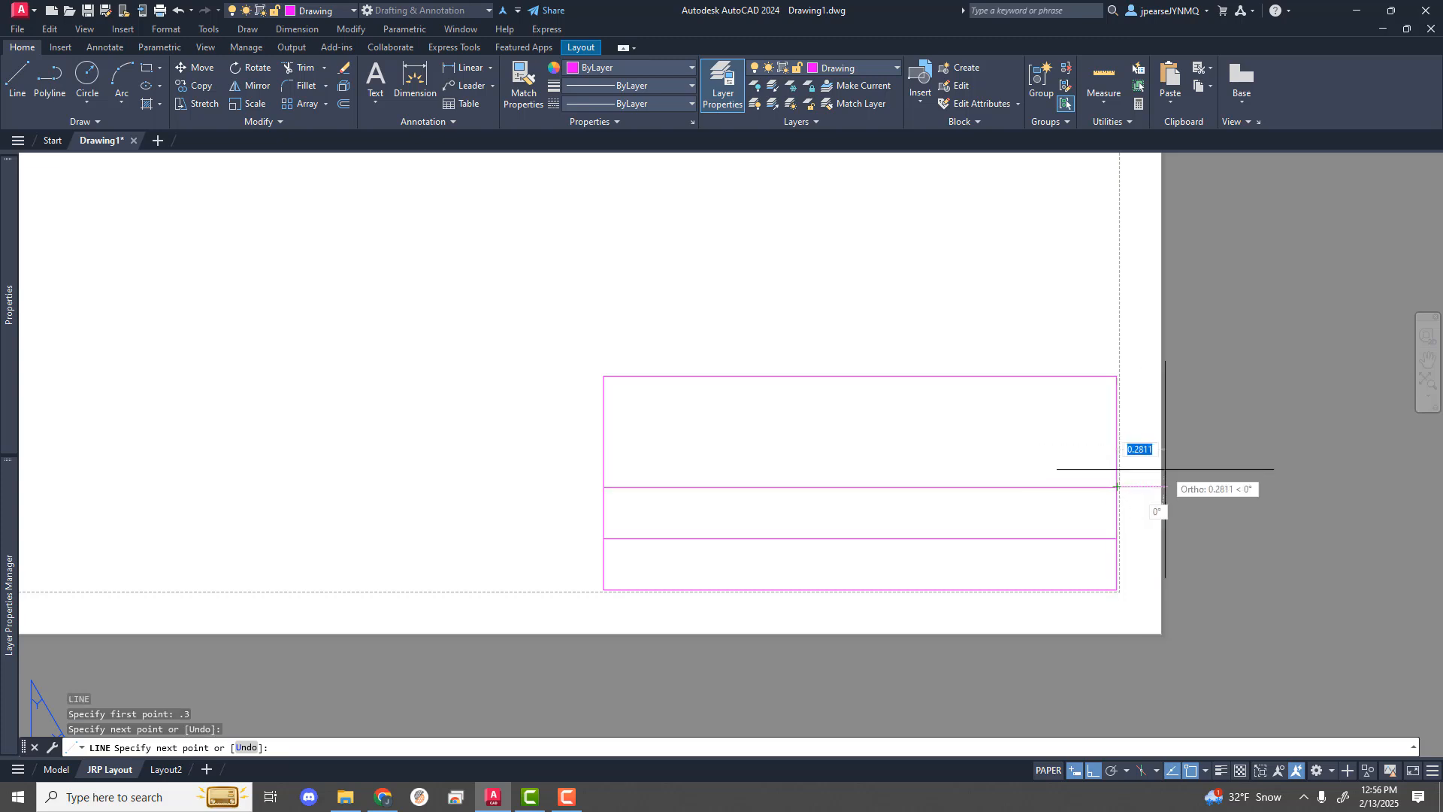
{"action": "key", "text": "Return"}
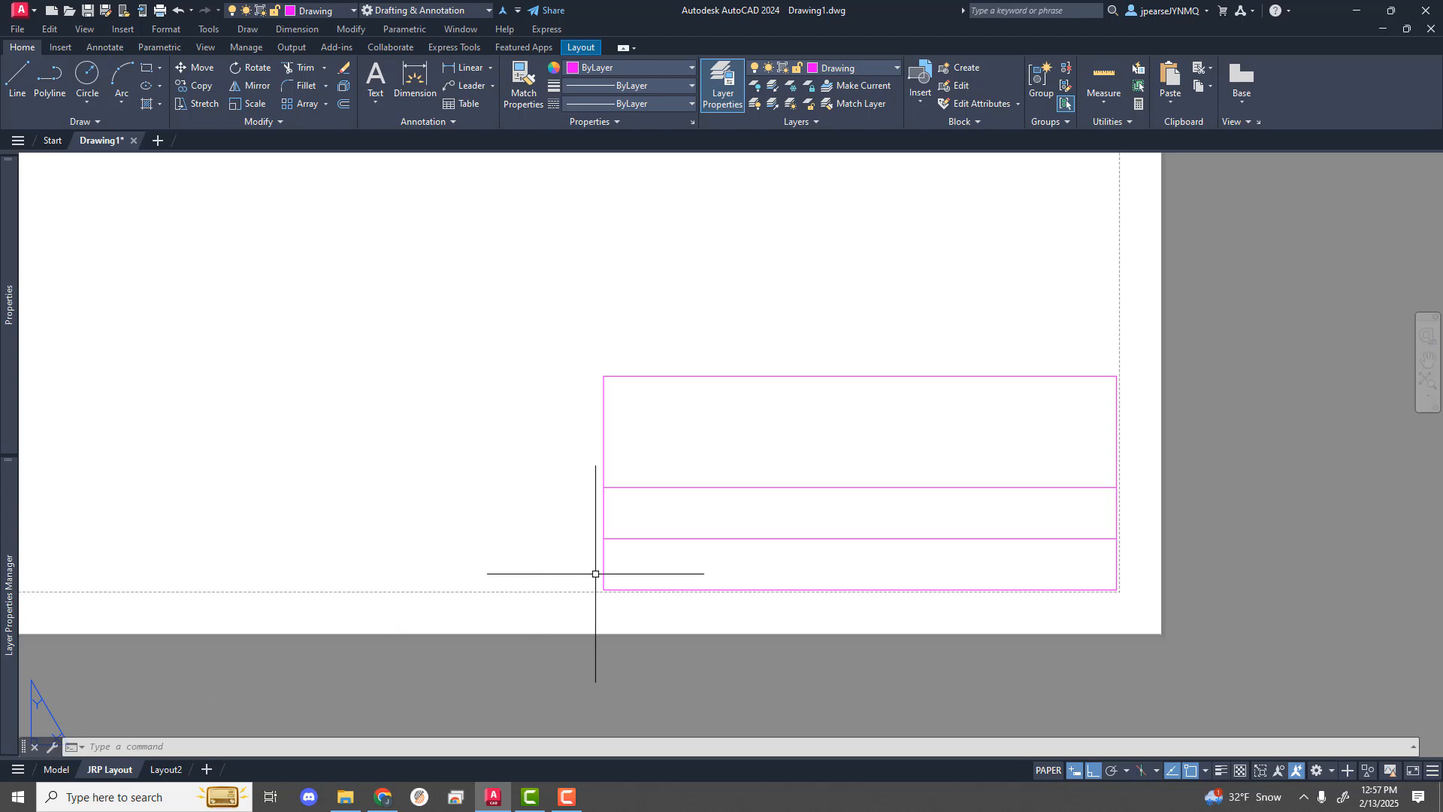
Step: Draw a 1.25 by 1.25 square of lines against the left side of the title block rectangle, sharing its left edge
{"action": "type", "text": "l"}
{"action": "key", "text": "Return"}
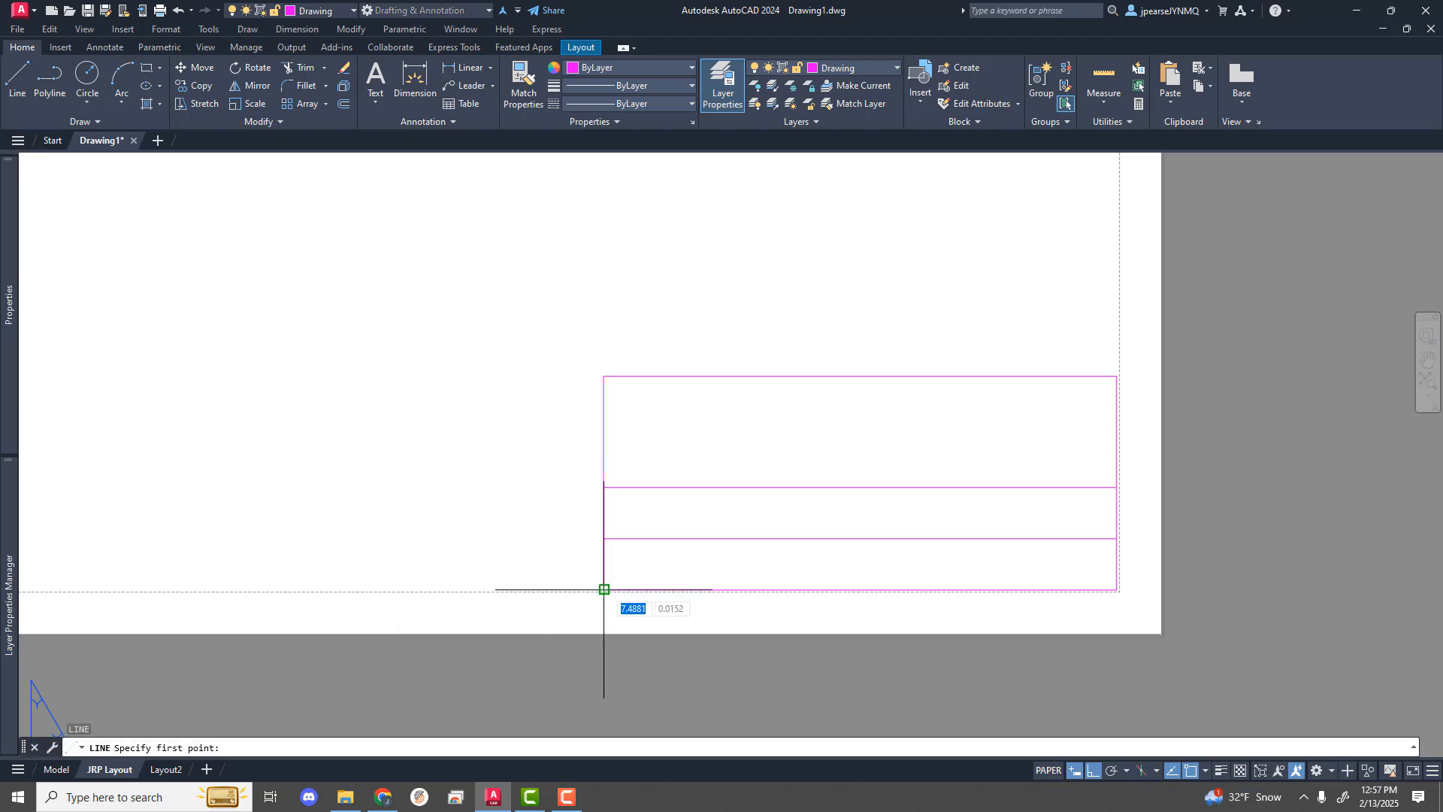
{"action": "left_click", "coordinate": [603, 590]}
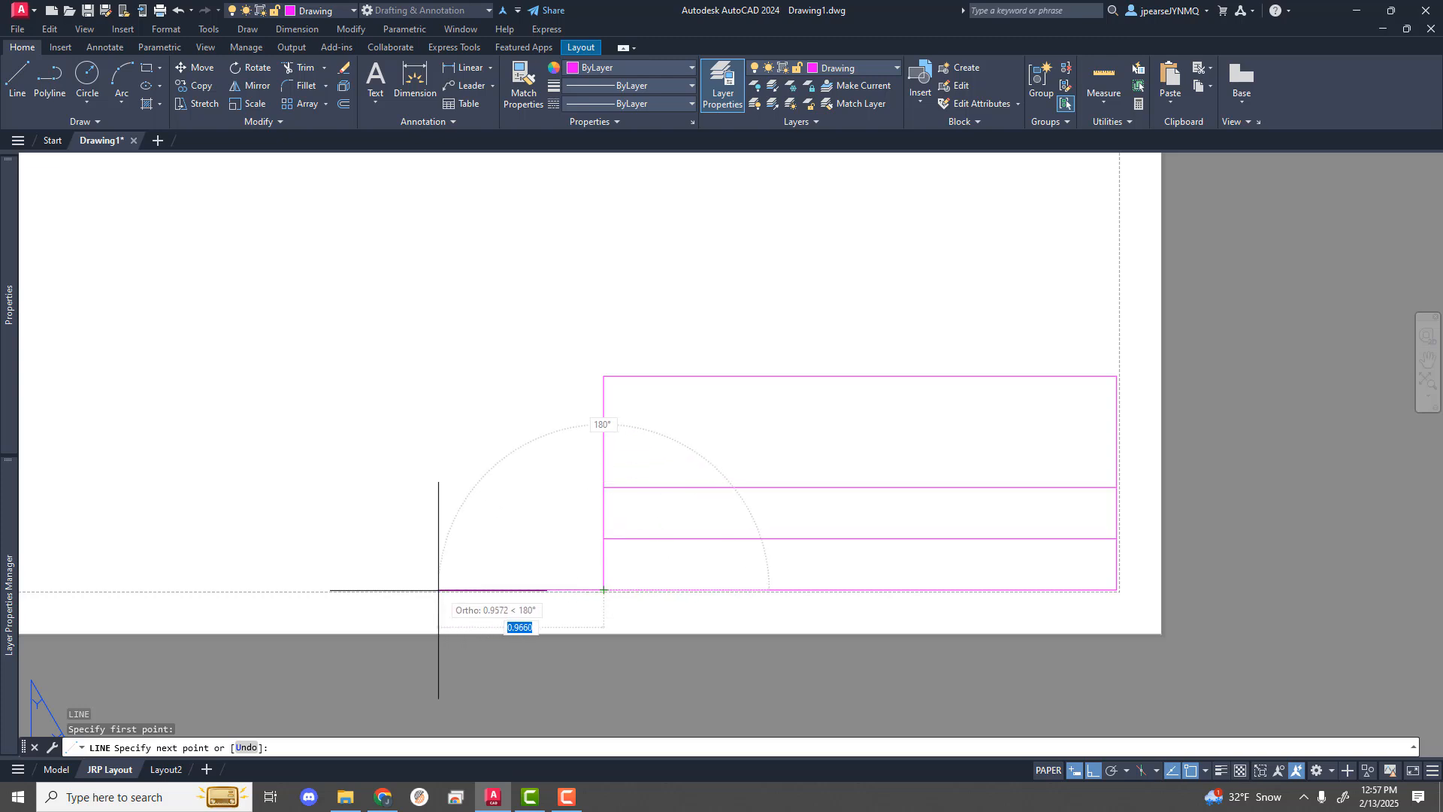
{"action": "type", "text": "1.25"}
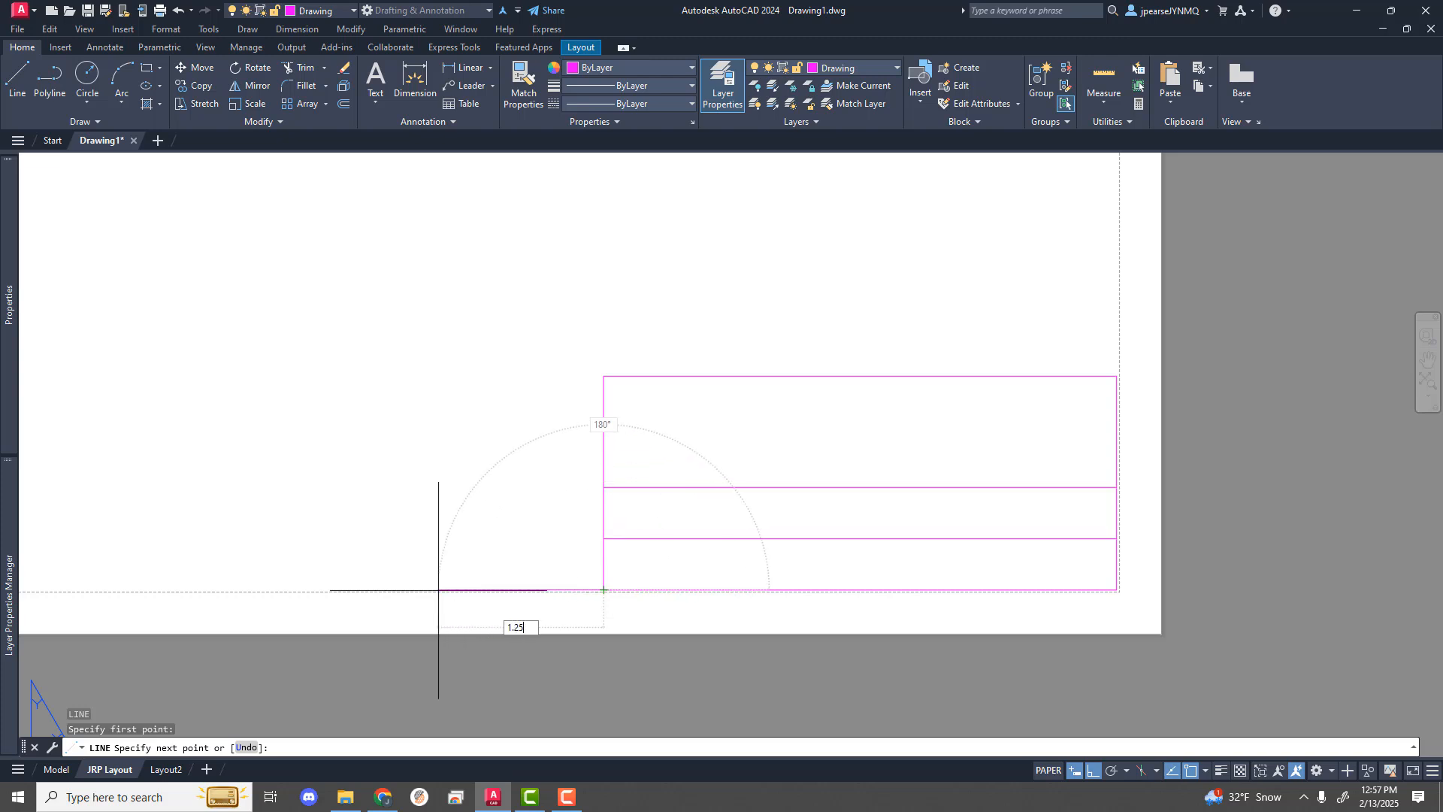
{"action": "key", "text": "Return"}
{"action": "type", "text": "1.25"}
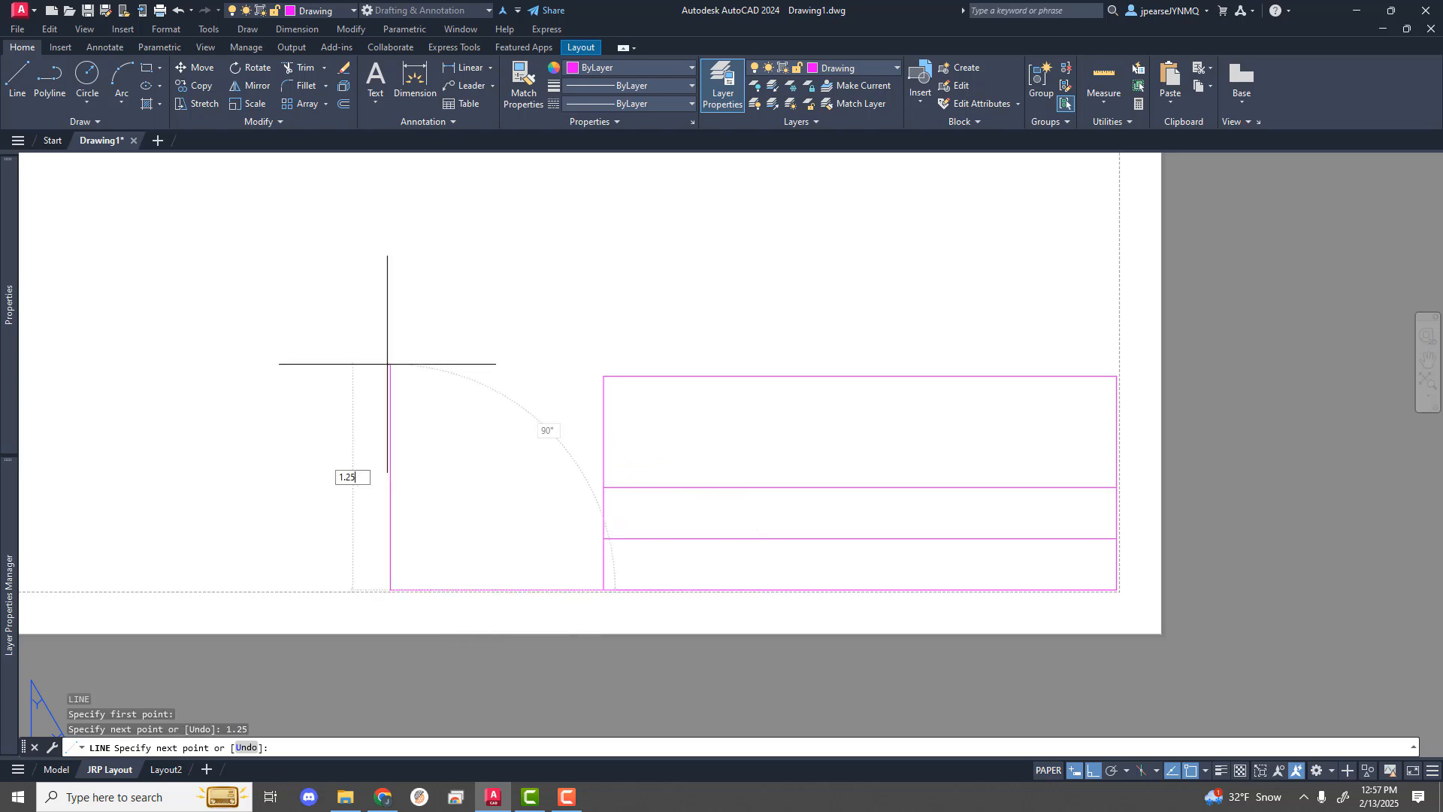
{"action": "key", "text": "Return"}
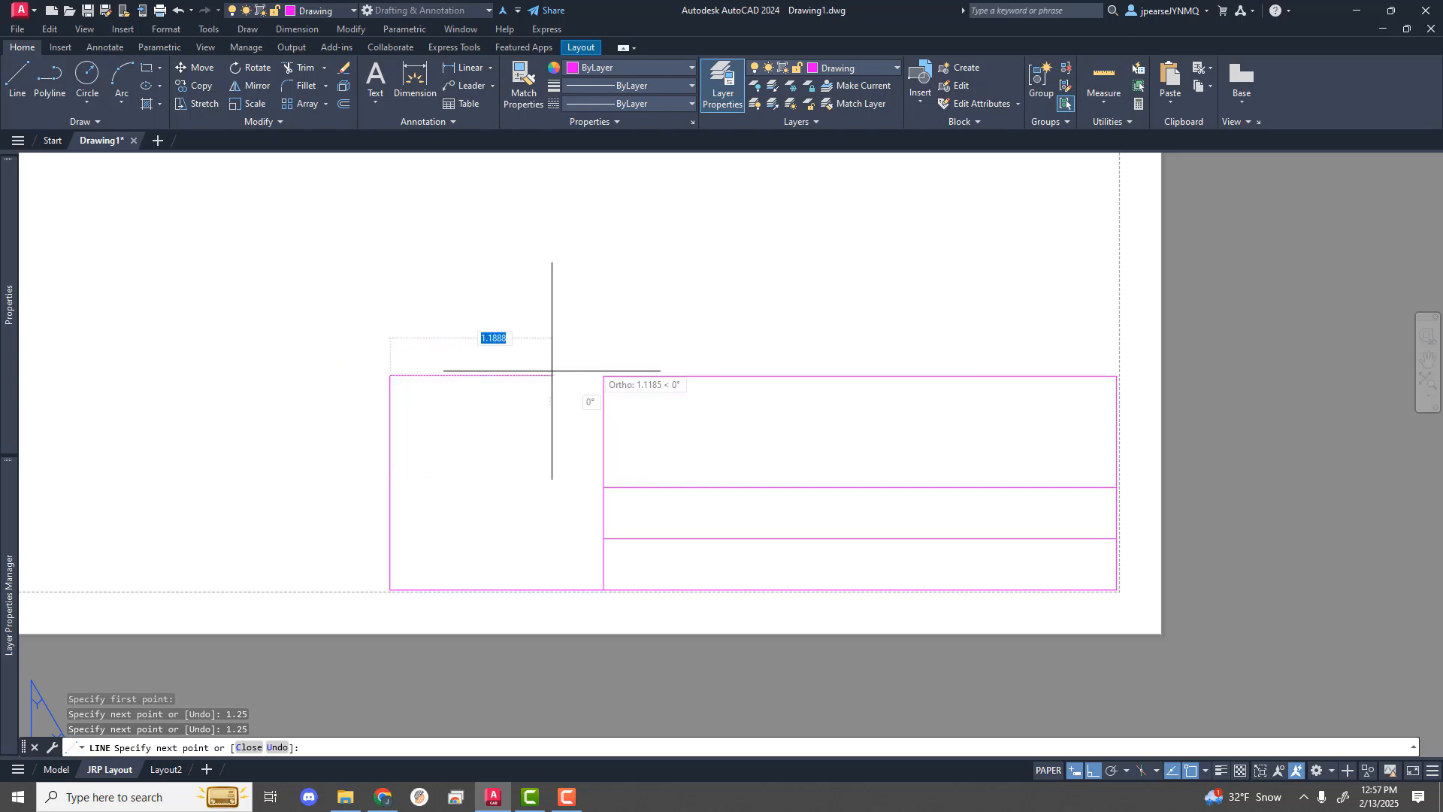
{"action": "left_click", "coordinate": [603, 376]}
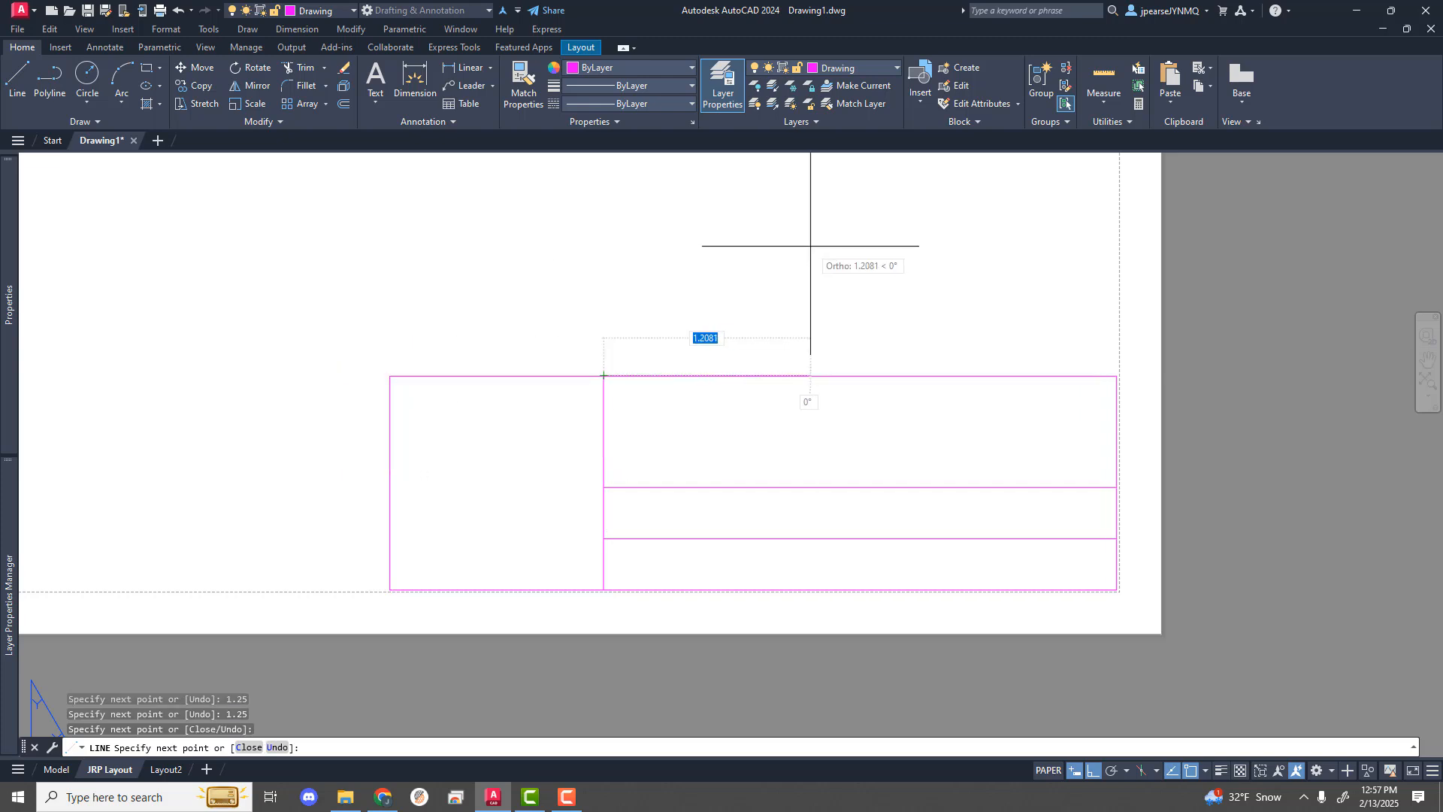
{"action": "key", "text": "Escape"}
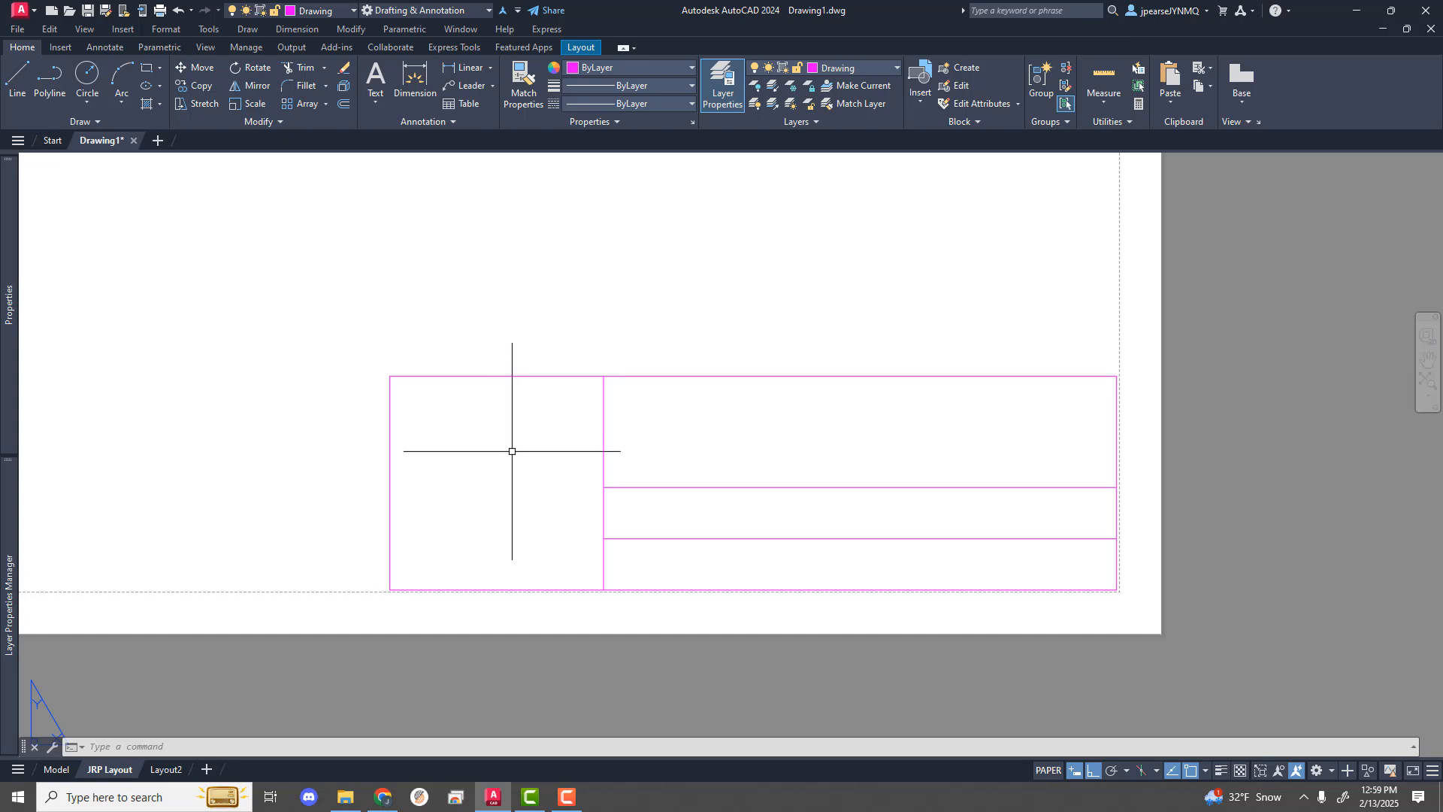
Step: Make the Image layer current and change its layer colour to light grey
{"action": "left_click", "coordinate": [896, 66]}
{"action": "left_click", "coordinate": [850, 121]}
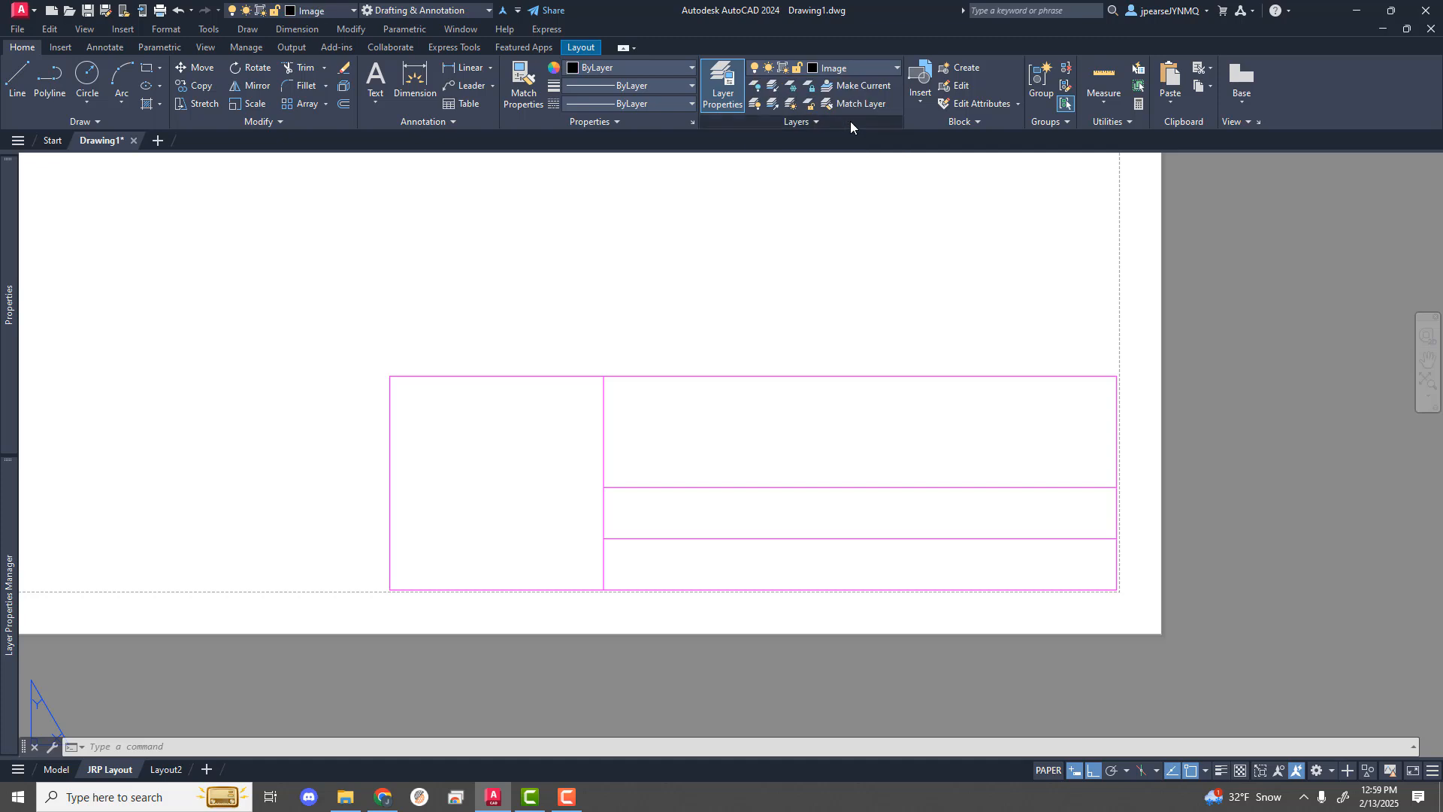
{"action": "left_click", "coordinate": [852, 66]}
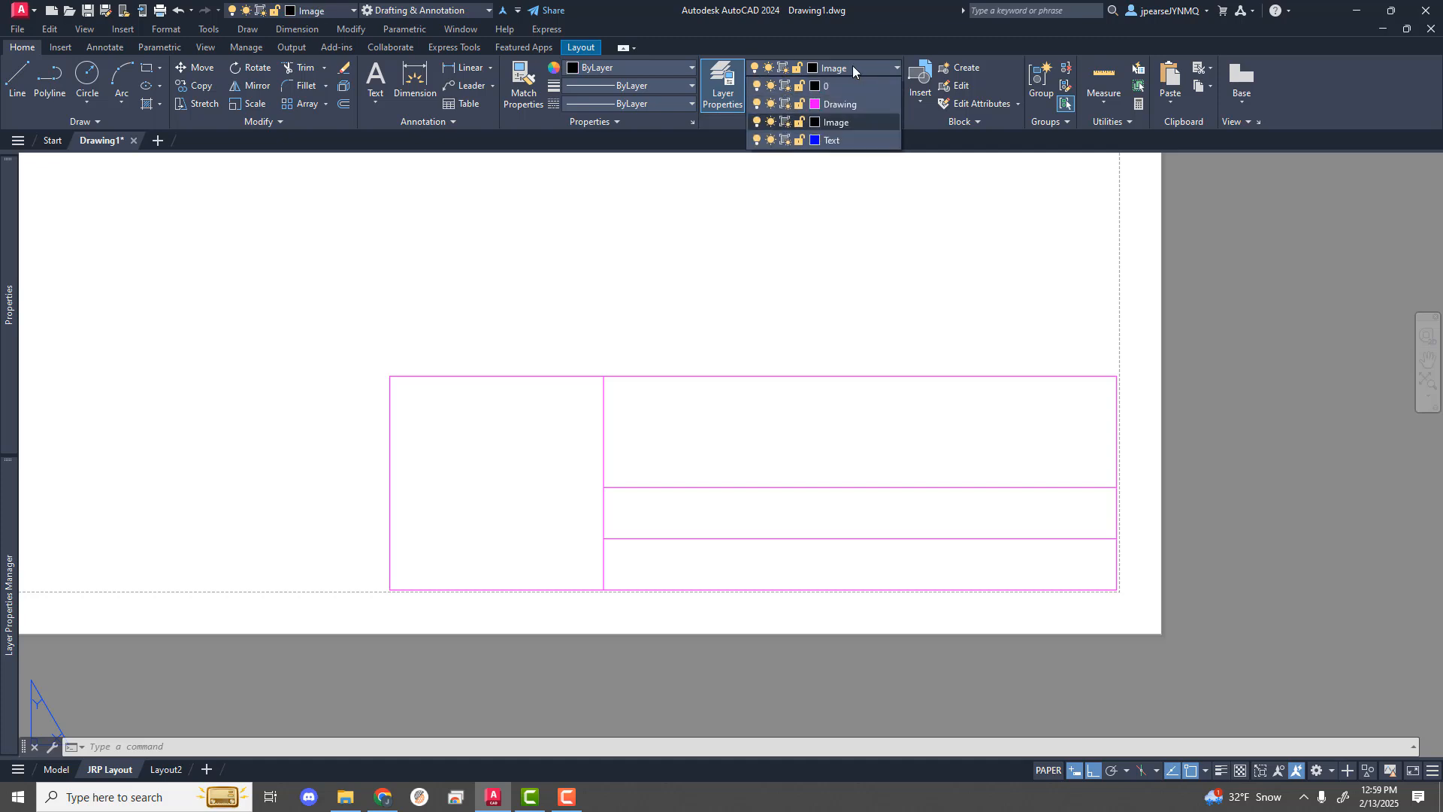
{"action": "left_click", "coordinate": [732, 85]}
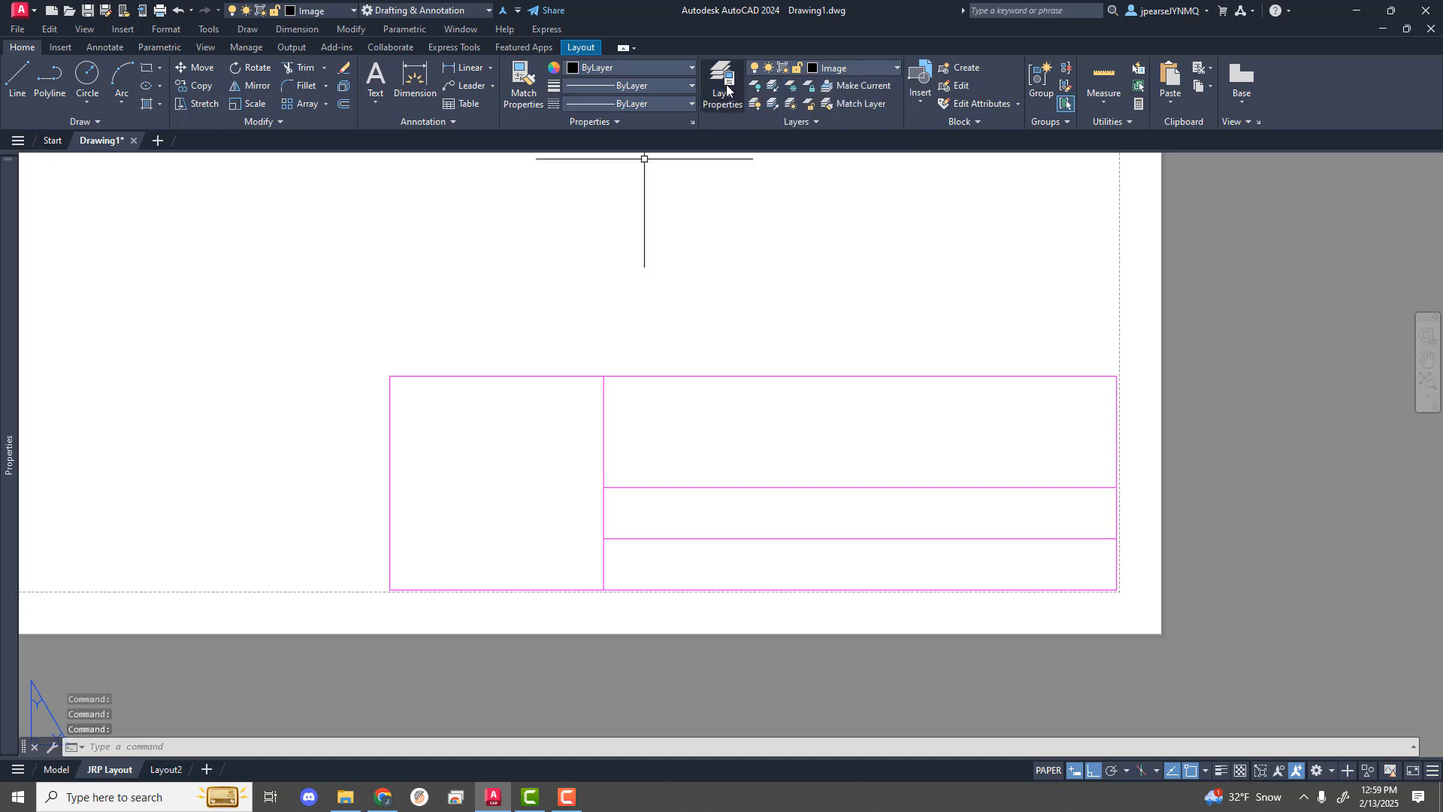
{"action": "left_click", "coordinate": [725, 89]}
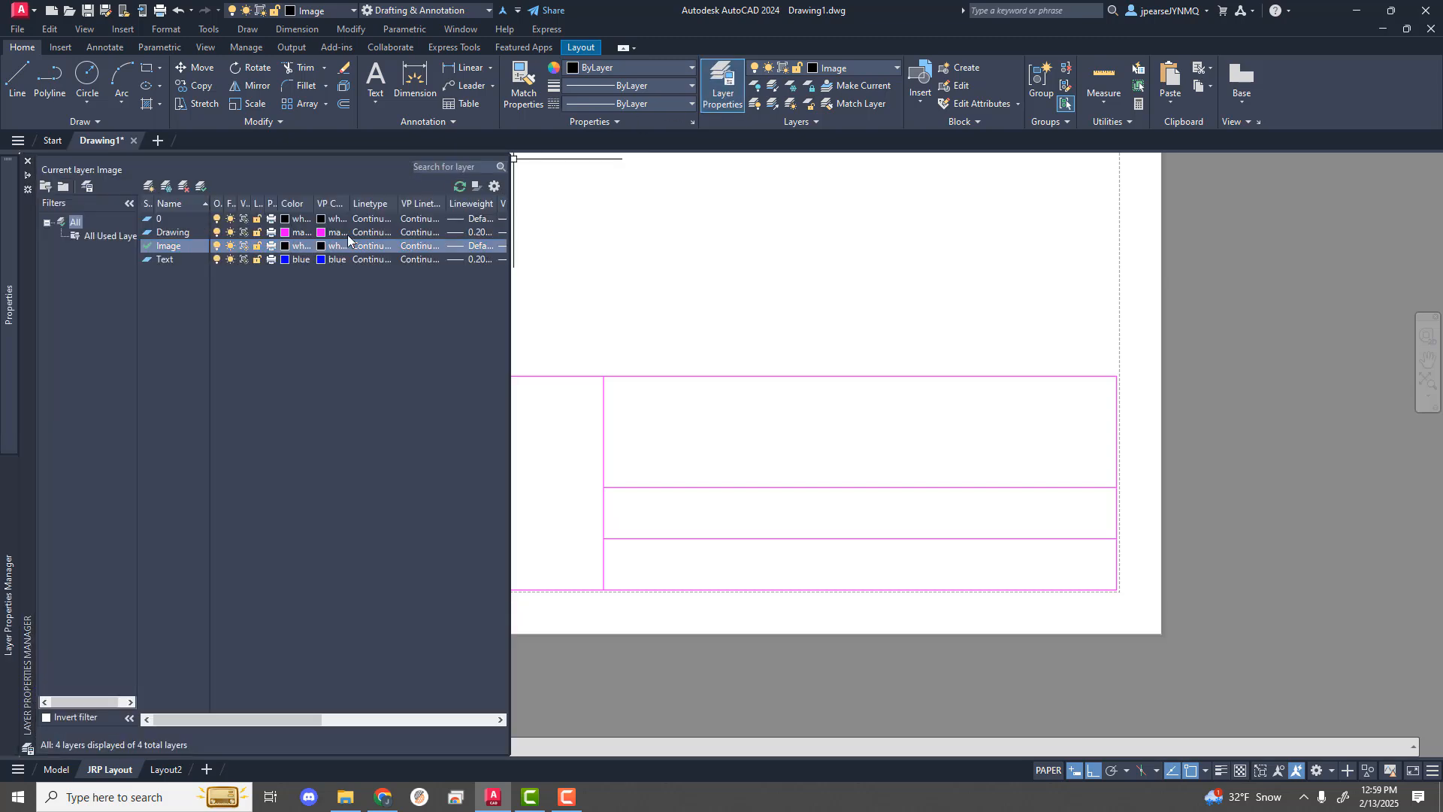
{"action": "left_click", "coordinate": [285, 246]}
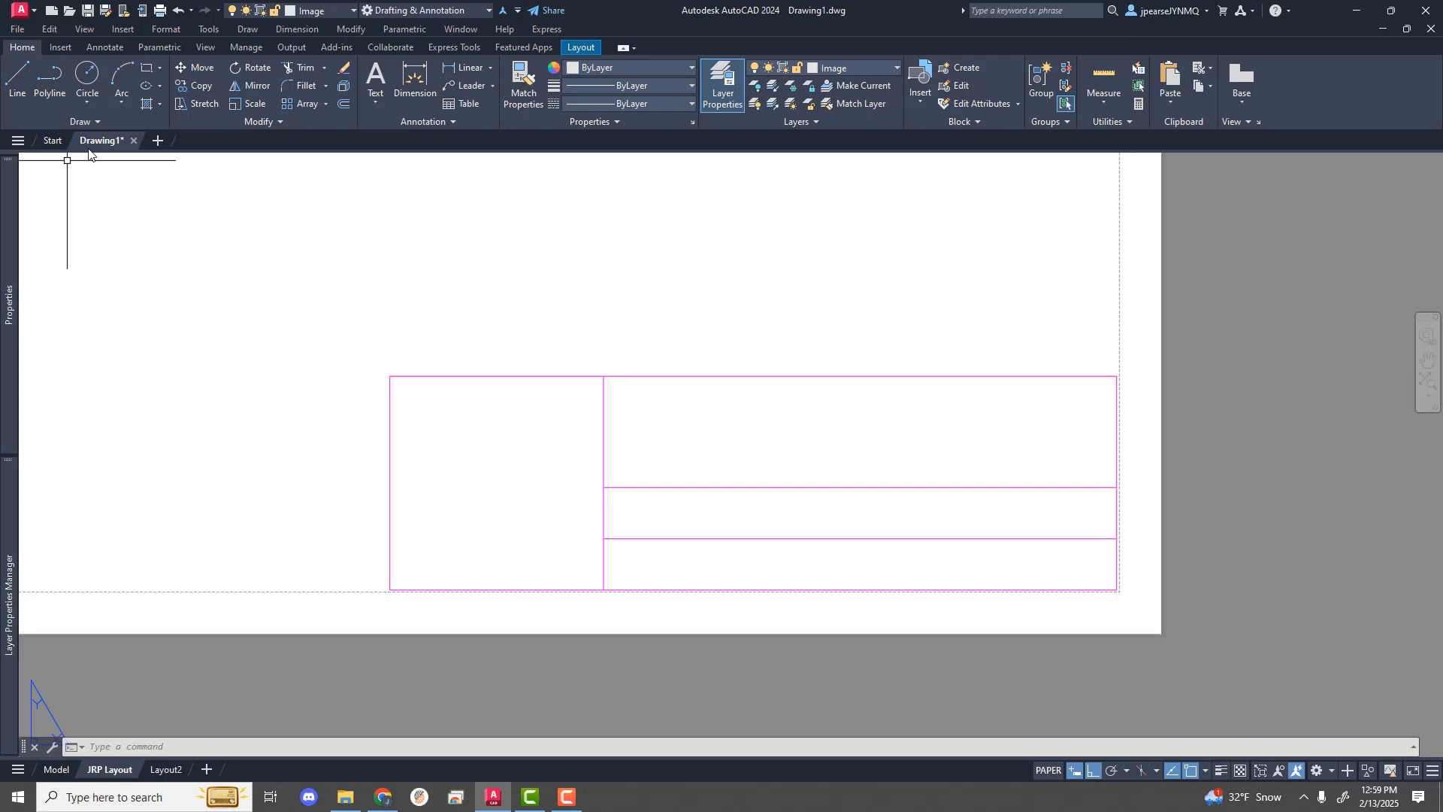
{"action": "mouse_move", "coordinate": [101, 141]}
{"action": "left_click", "coordinate": [184, 237]}
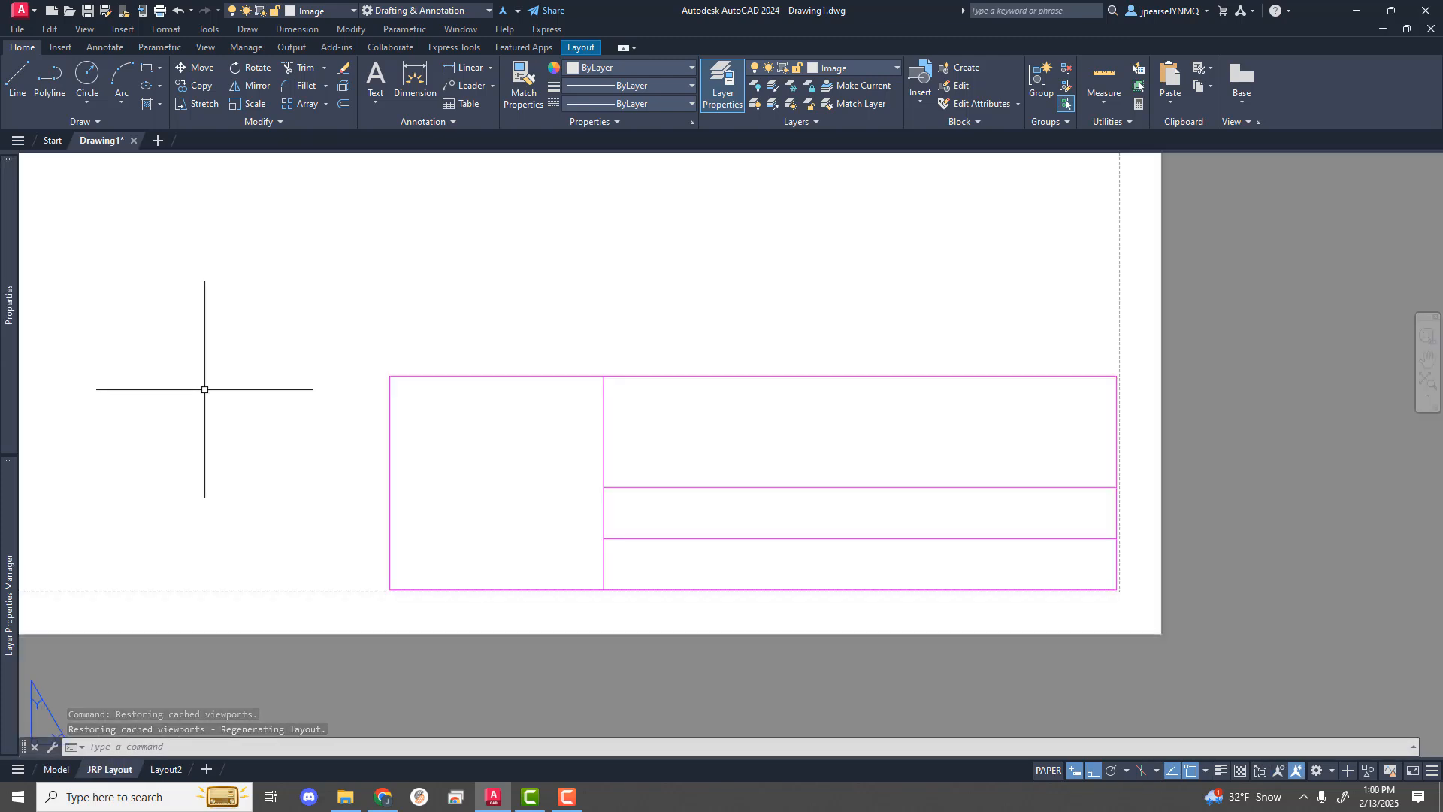
Step: Attach the image Initials.jpg inside the left square with object snap off, scaled to nearly fill its width, and shift it slightly upward
{"action": "left_click", "coordinate": [61, 49]}
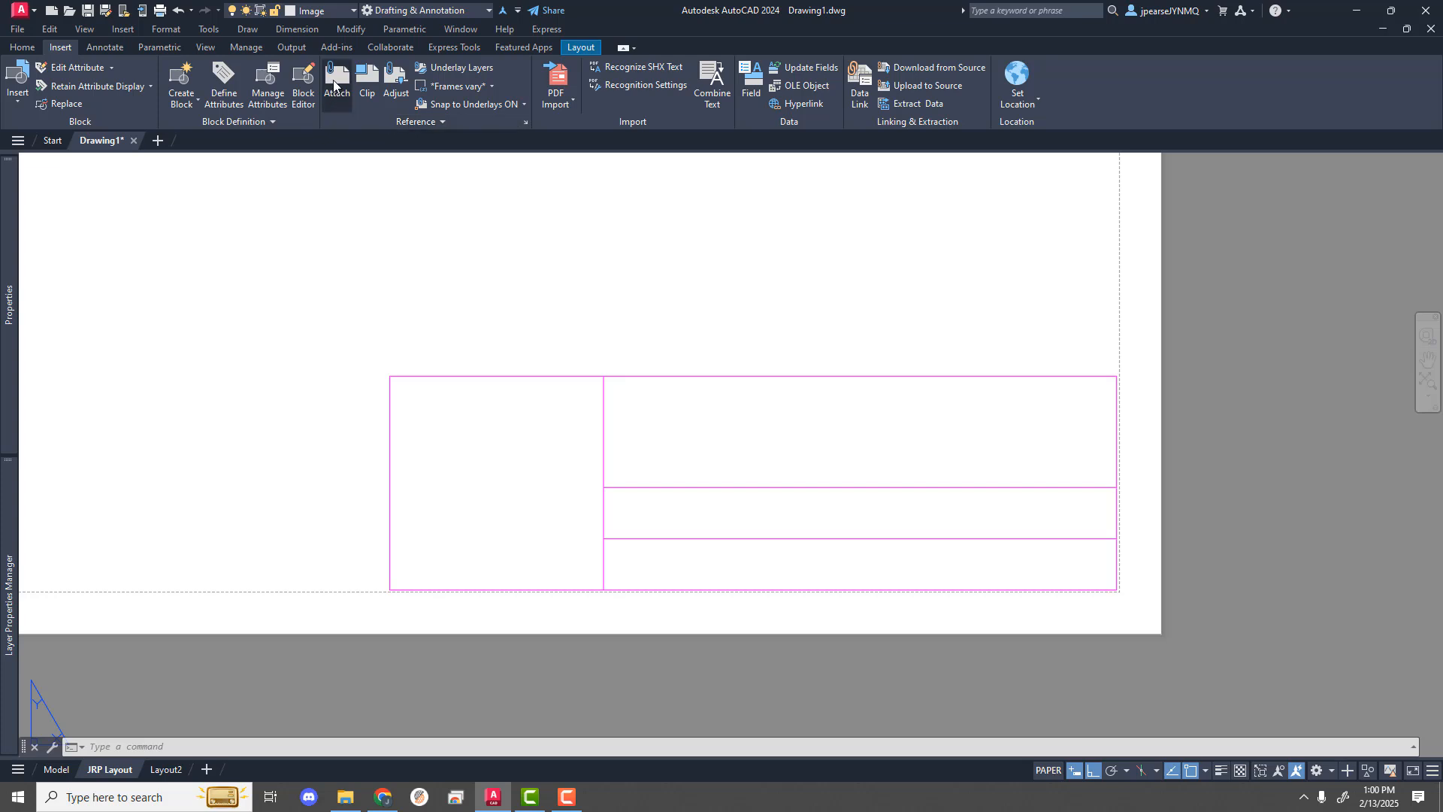
{"action": "left_click", "coordinate": [333, 82]}
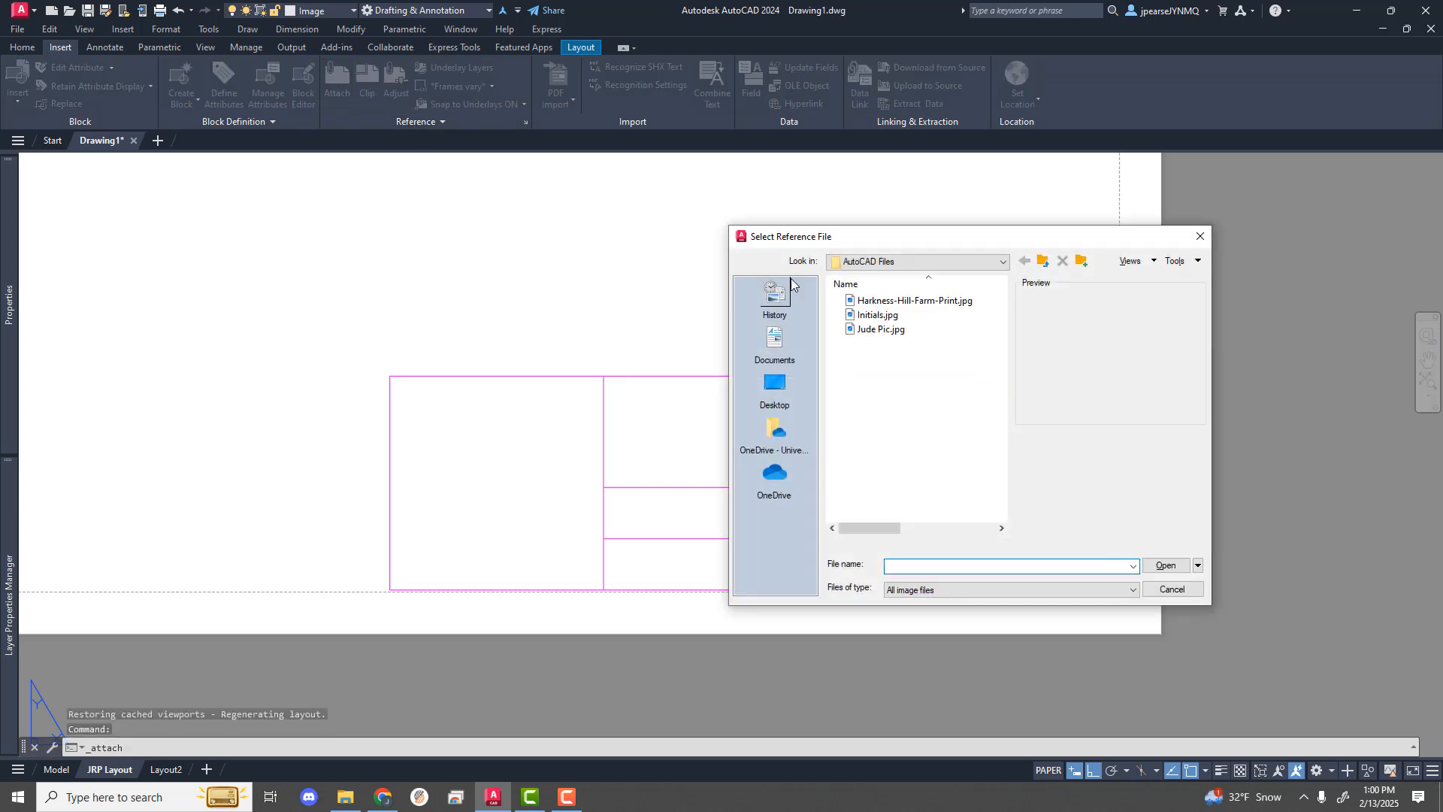
{"action": "left_click", "coordinate": [877, 316]}
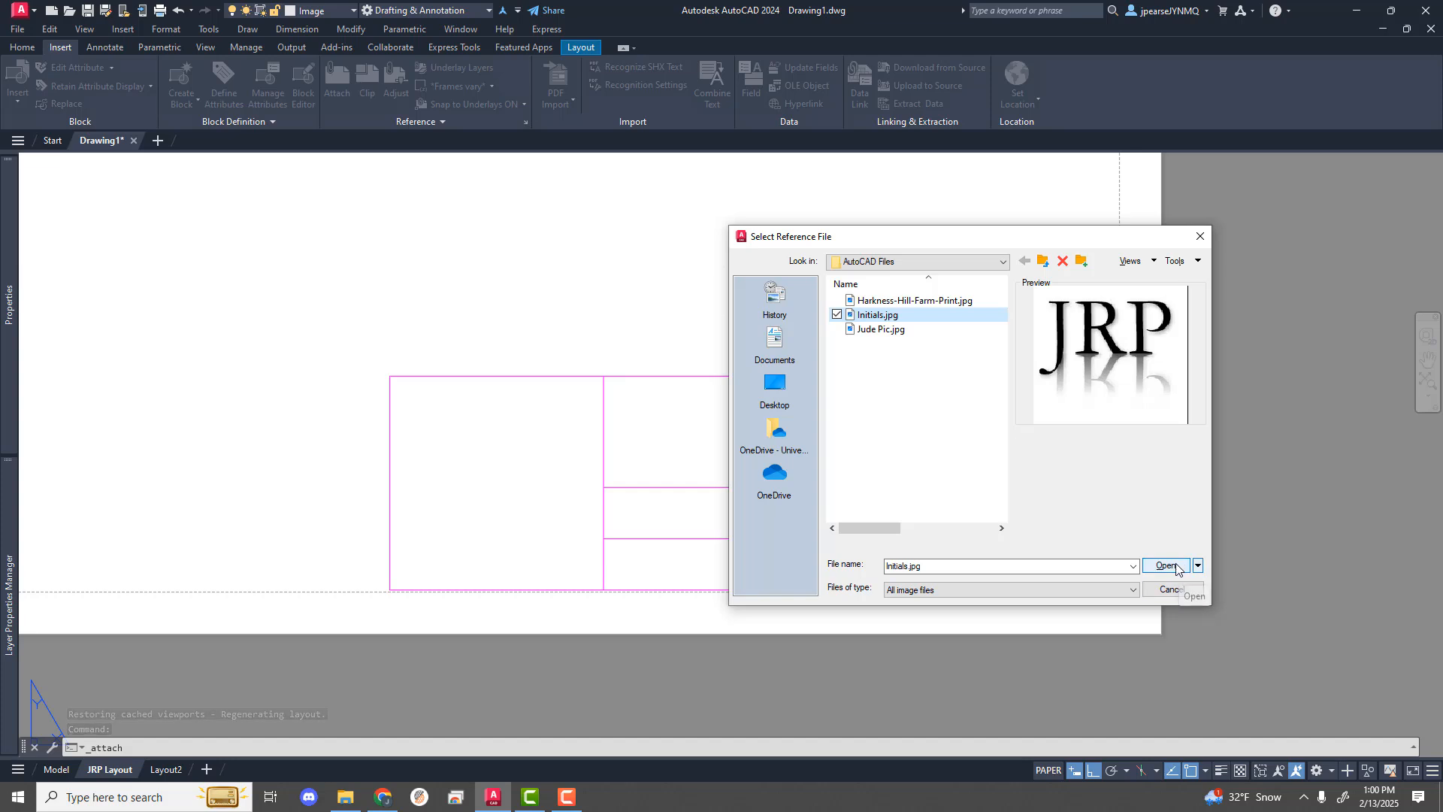
{"action": "left_click", "coordinate": [1167, 566]}
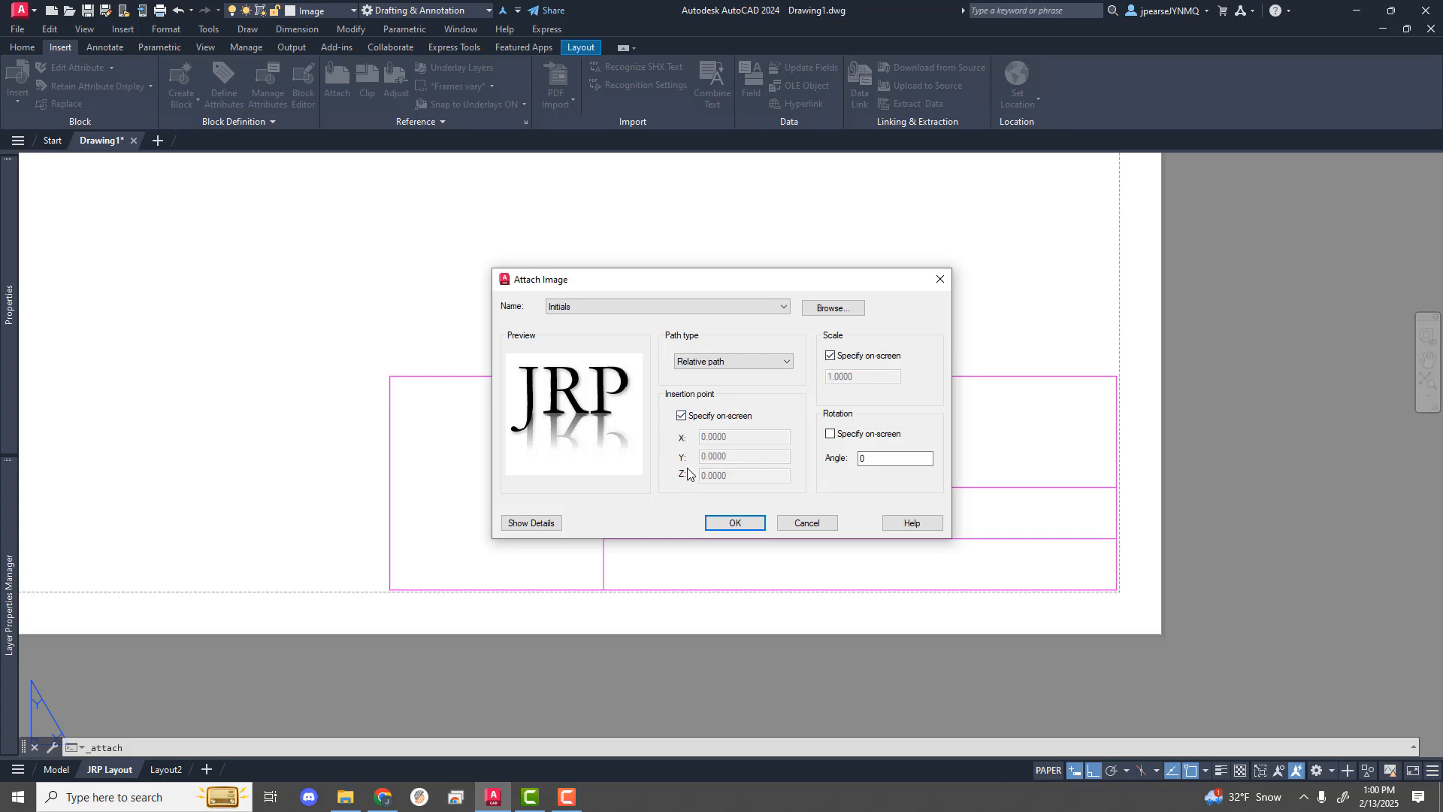
{"action": "left_click", "coordinate": [733, 524]}
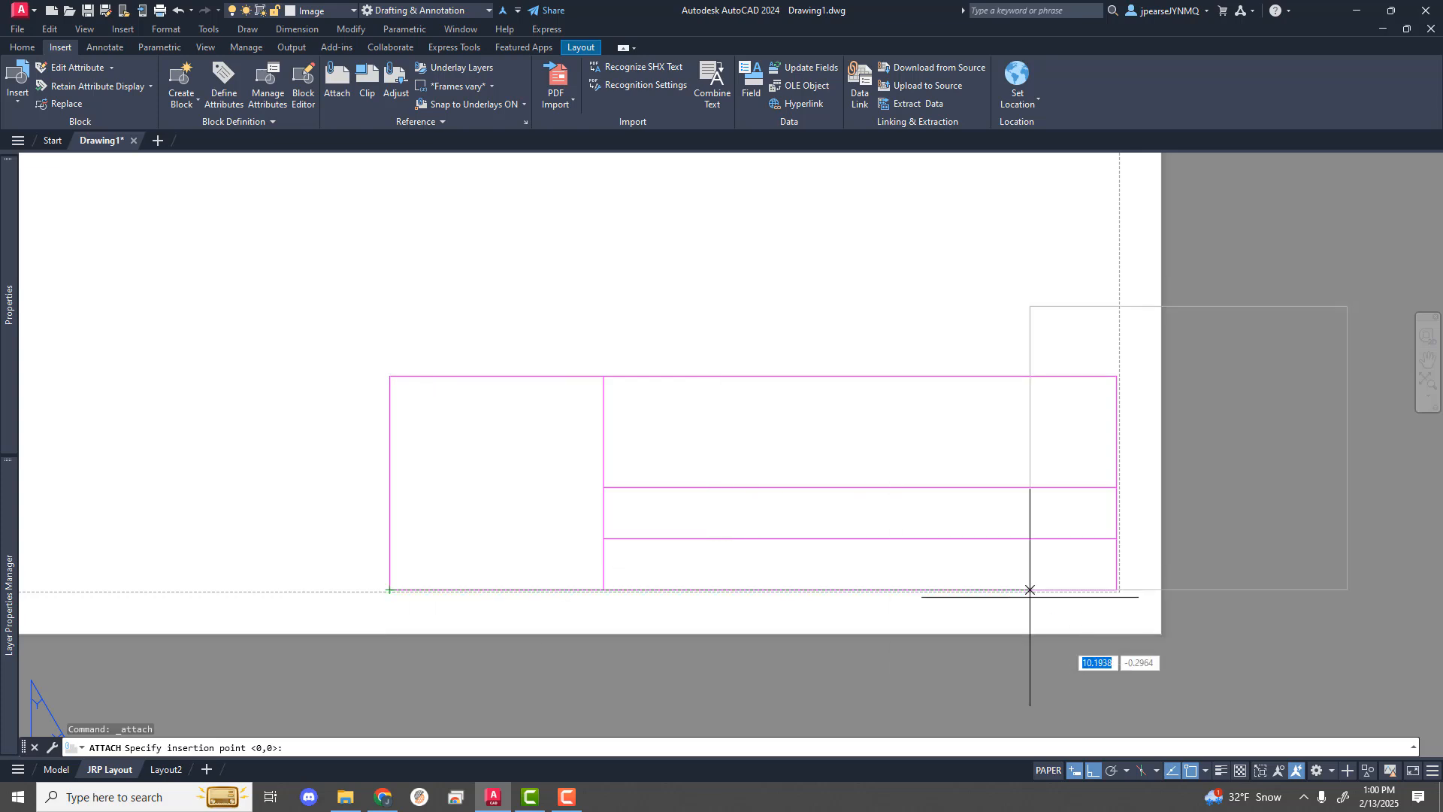
{"action": "left_click", "coordinate": [1190, 773]}
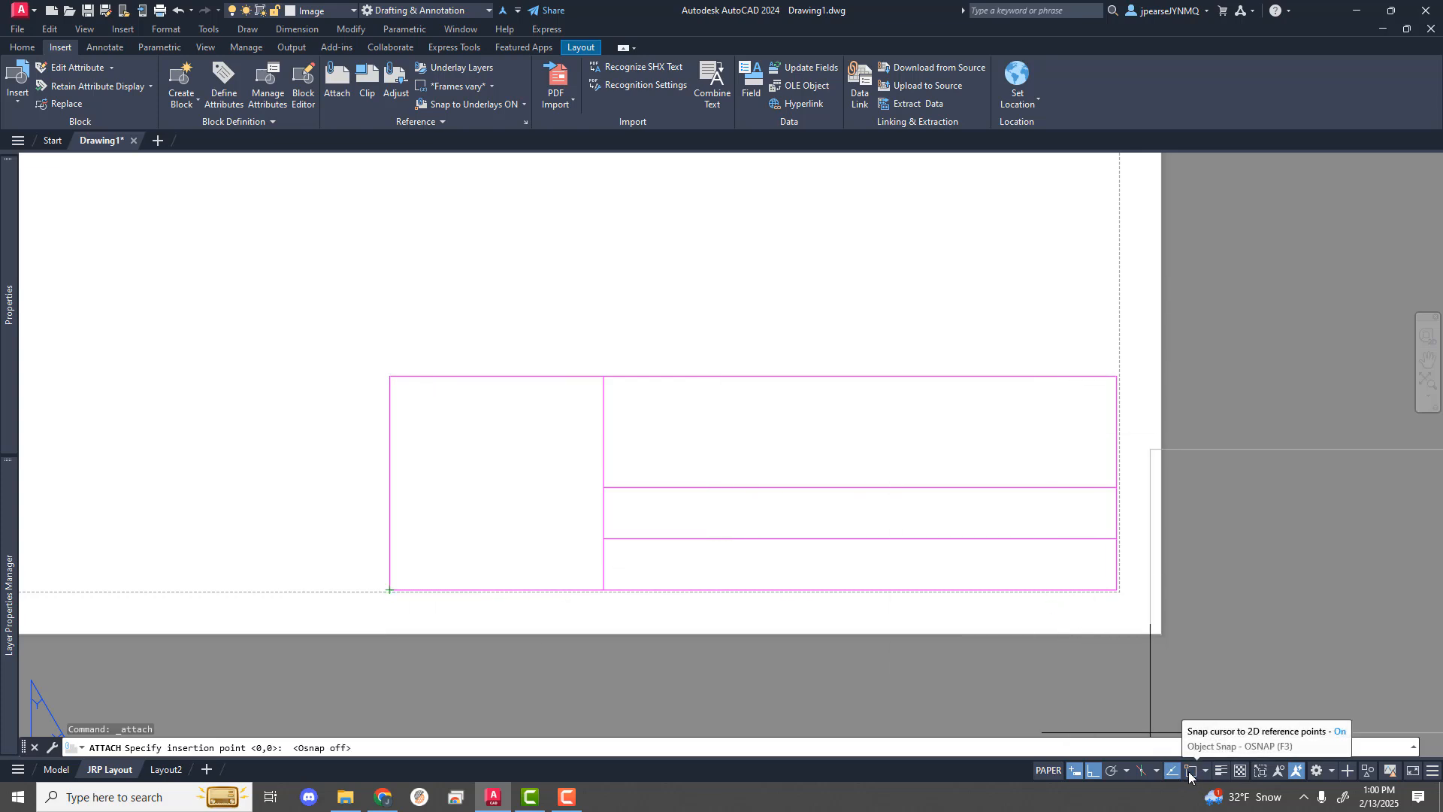
{"action": "left_click", "coordinate": [394, 585]}
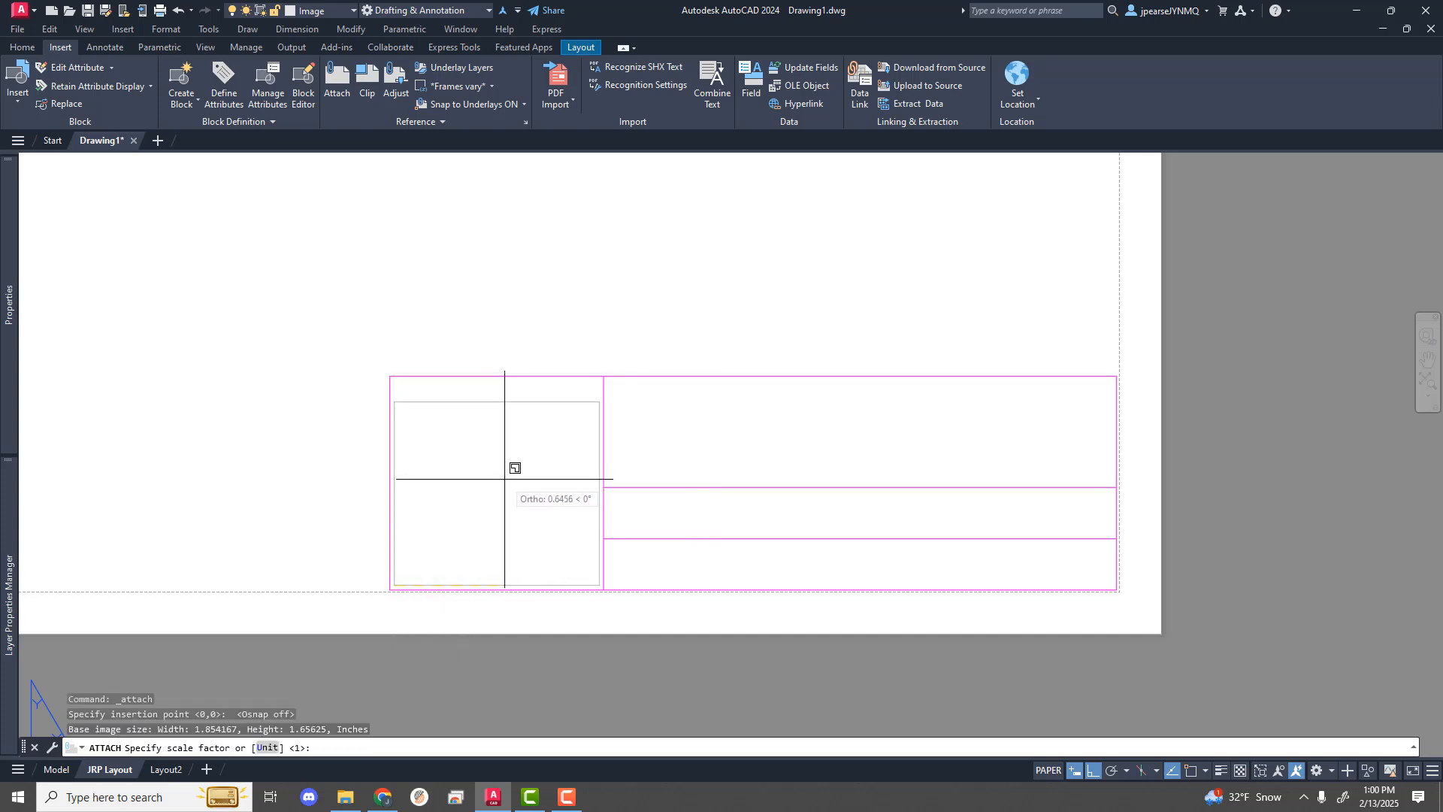
{"action": "left_click", "coordinate": [505, 479]}
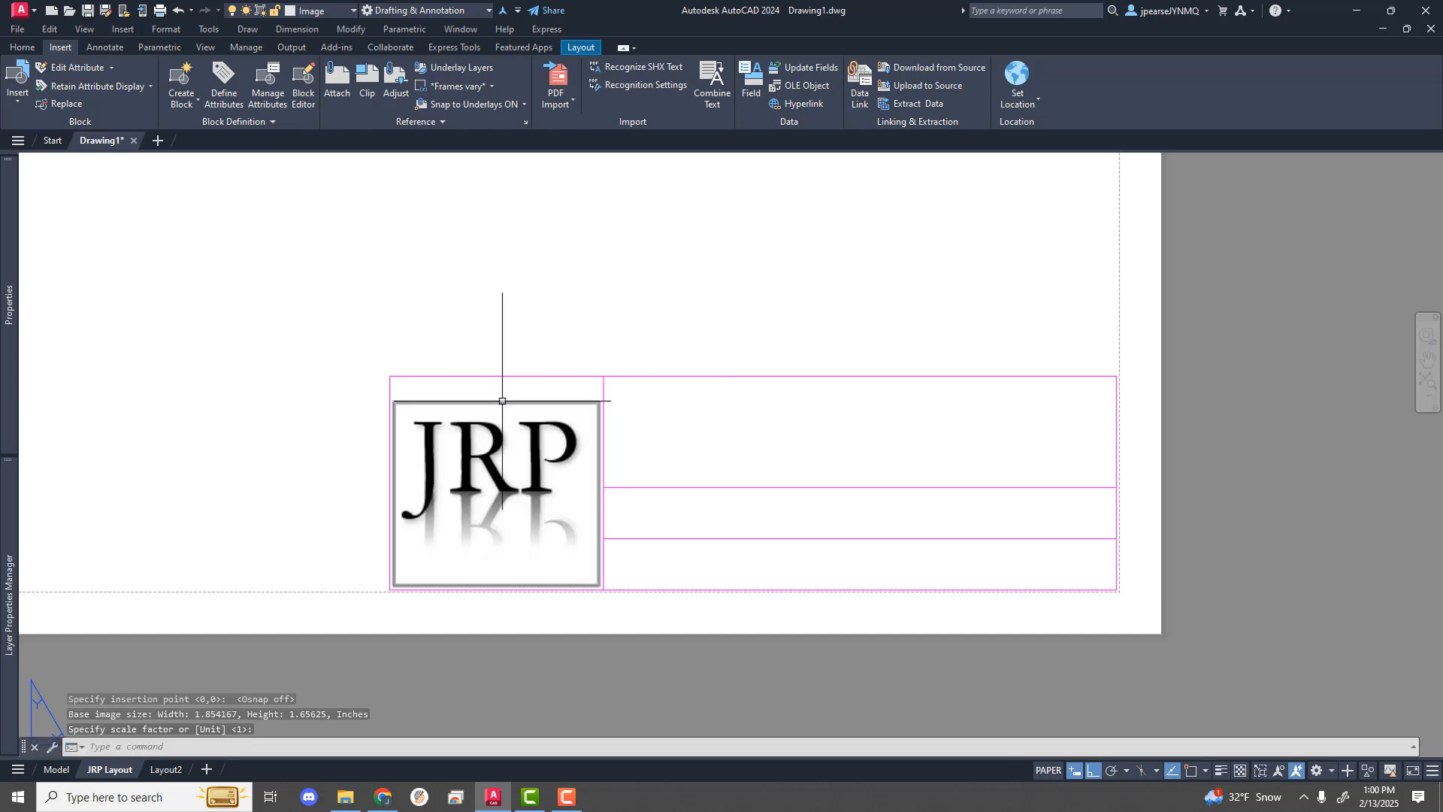
{"action": "left_click", "coordinate": [503, 401]}
{"action": "left_click_drag", "start_coordinate": [502, 402], "coordinate": [502, 389]}
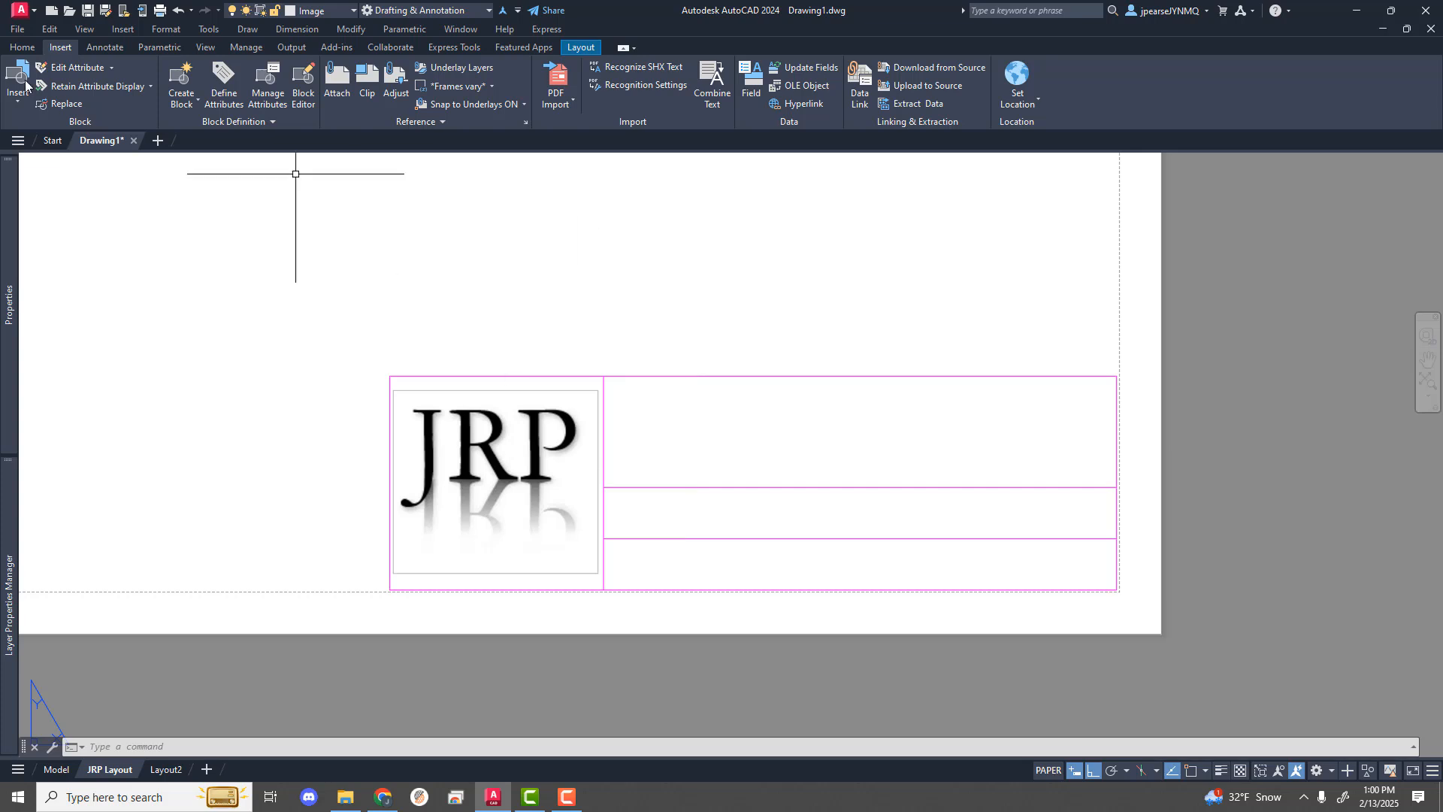
Step: Make the Text layer current and set FXTTXT as the current text style
{"action": "left_click", "coordinate": [27, 48]}
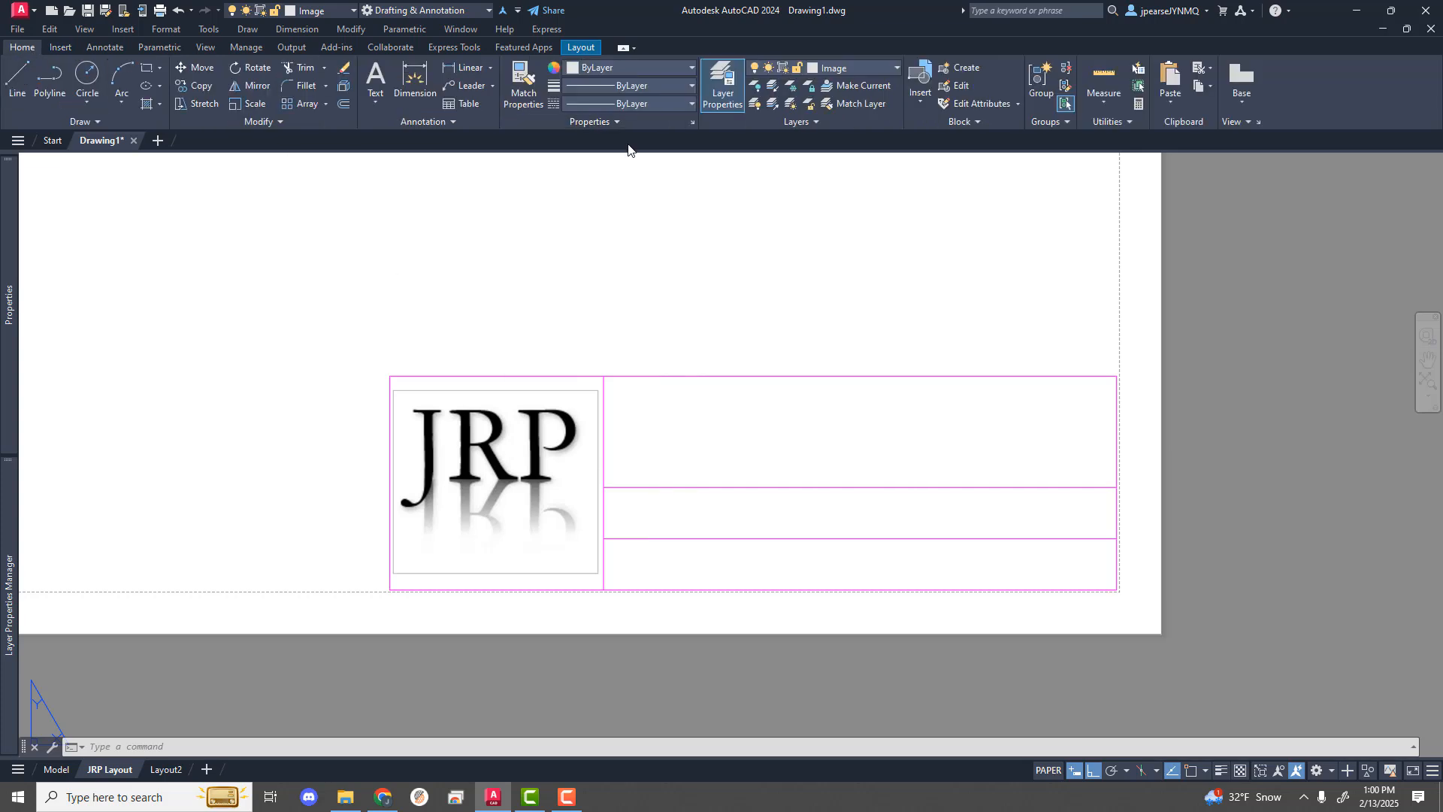
{"action": "left_click", "coordinate": [897, 67]}
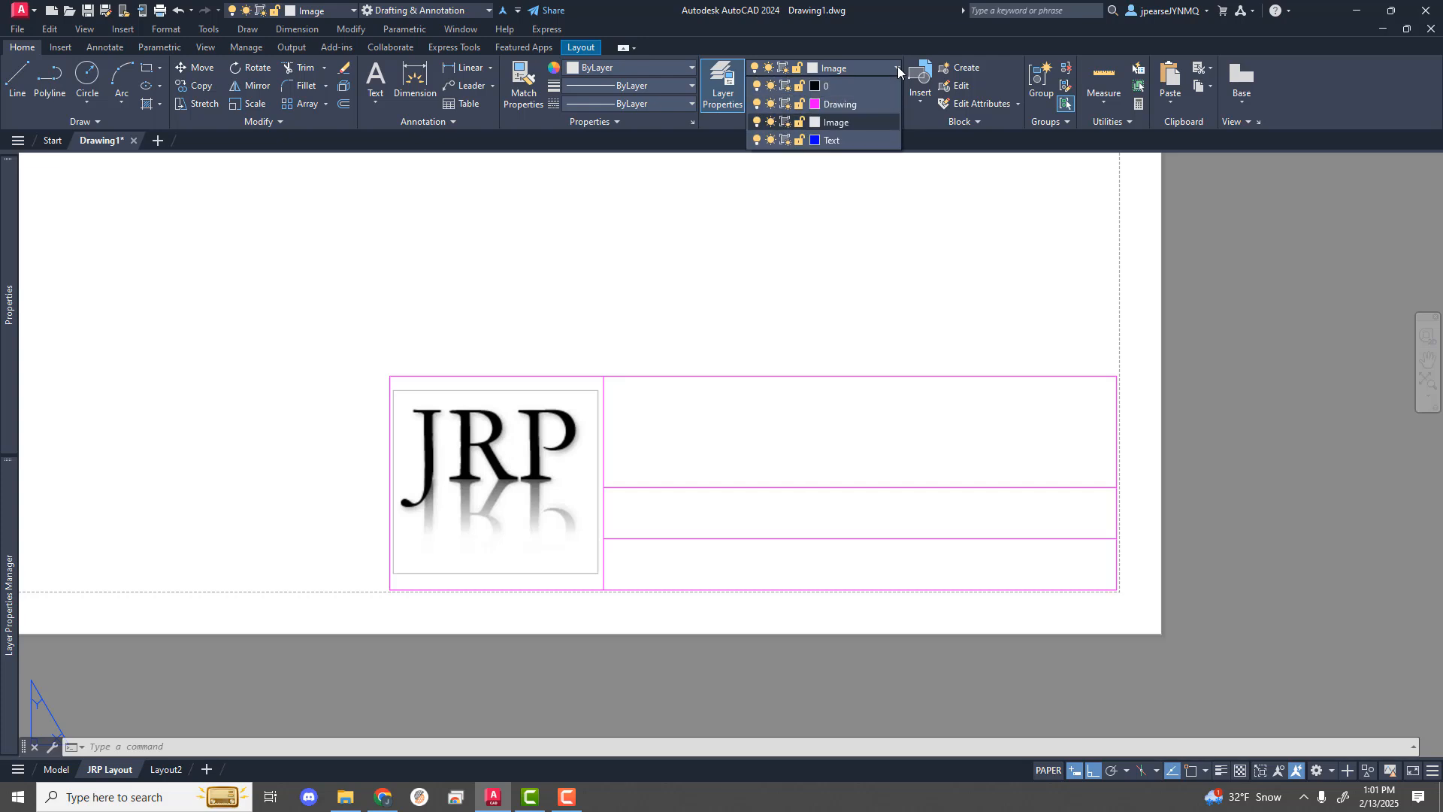
{"action": "left_click", "coordinate": [830, 141]}
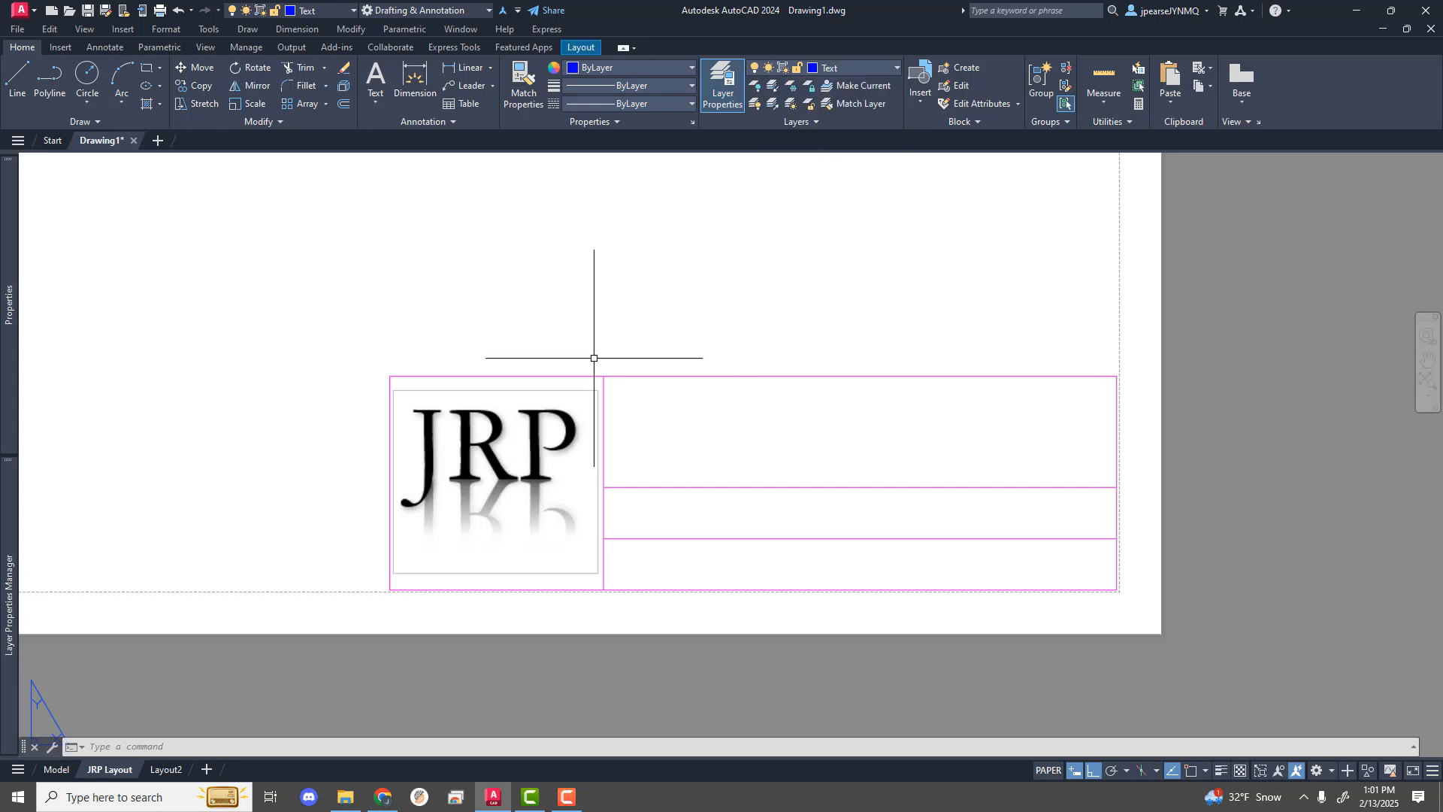
{"action": "left_click", "coordinate": [375, 102]}
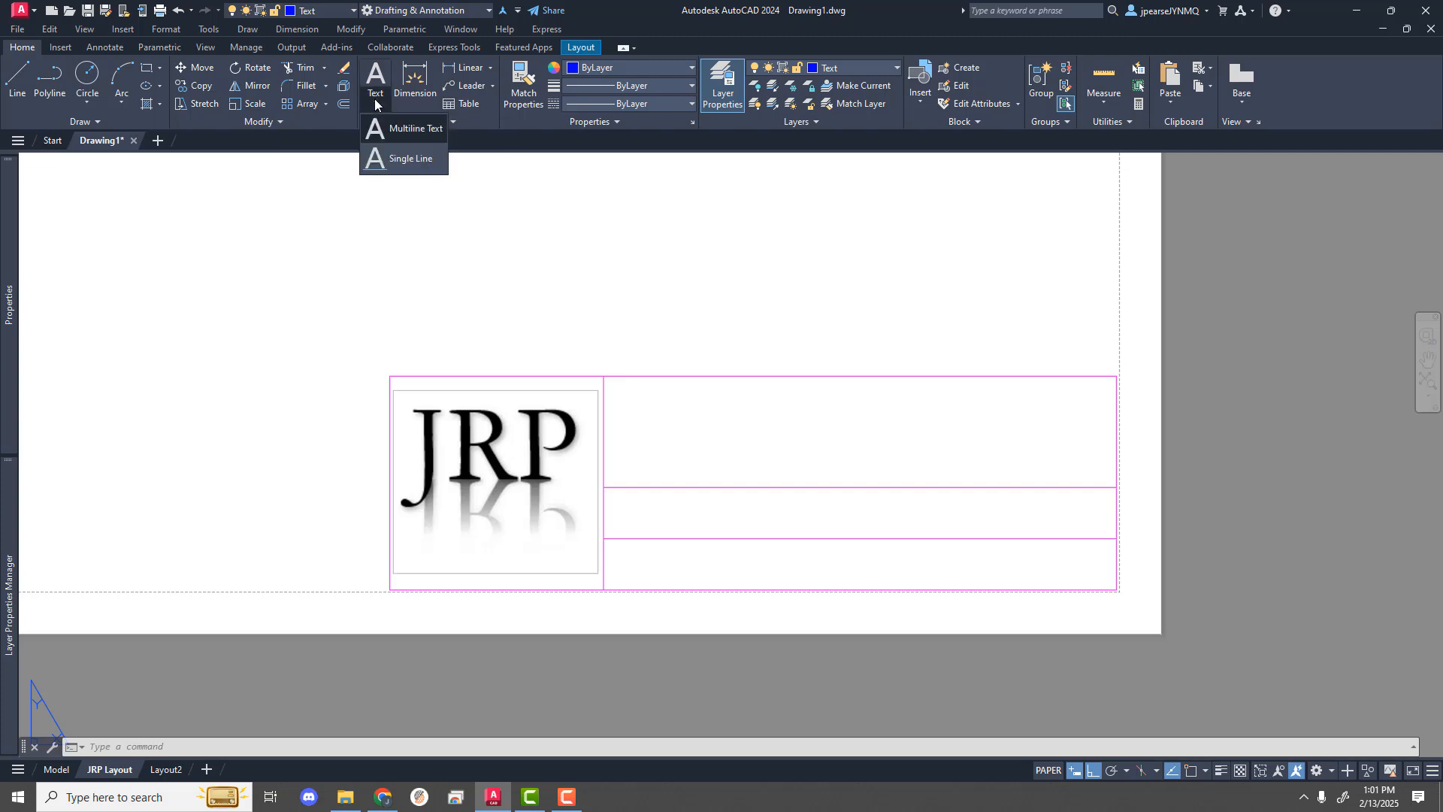
{"action": "left_click", "coordinate": [395, 160]}
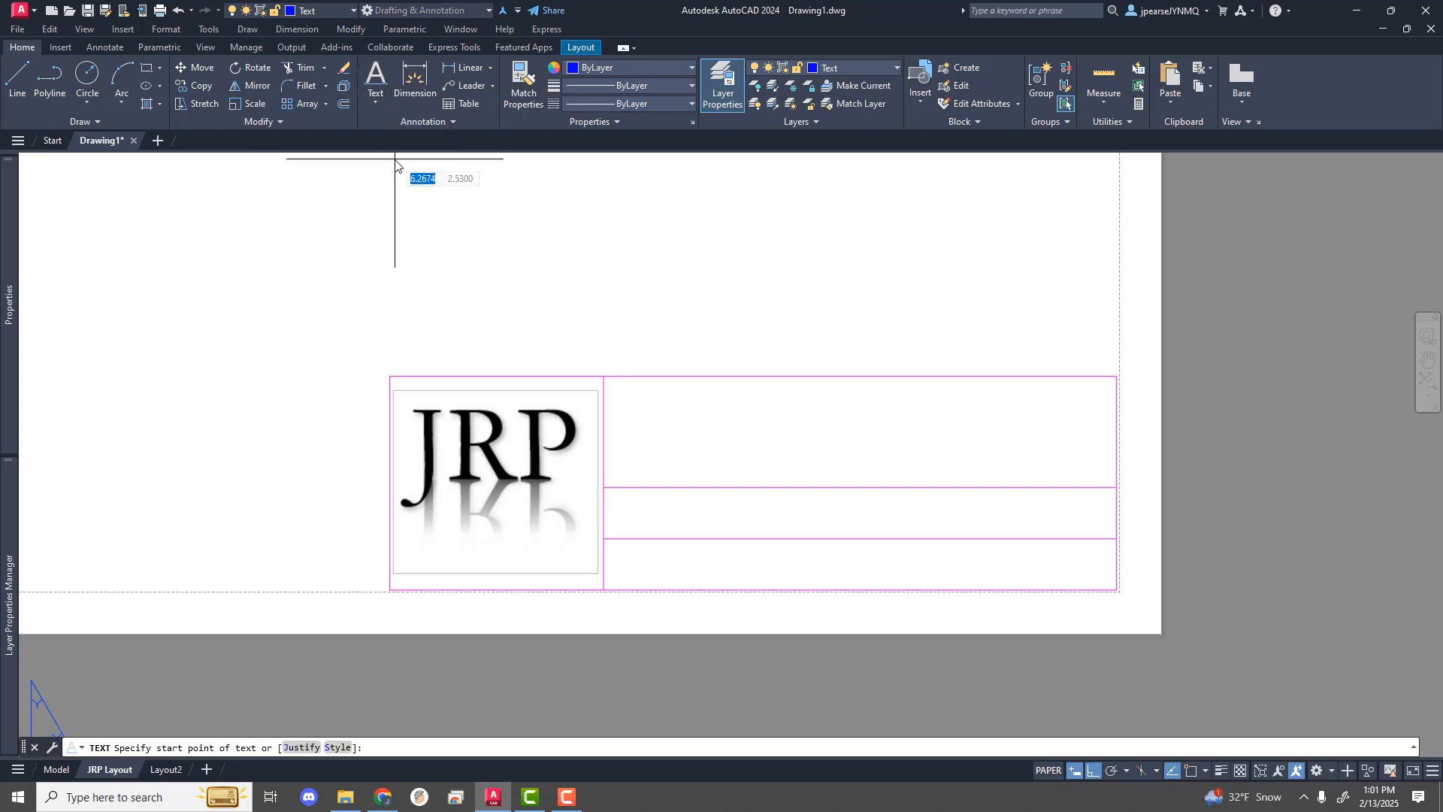
{"action": "left_click", "coordinate": [430, 123]}
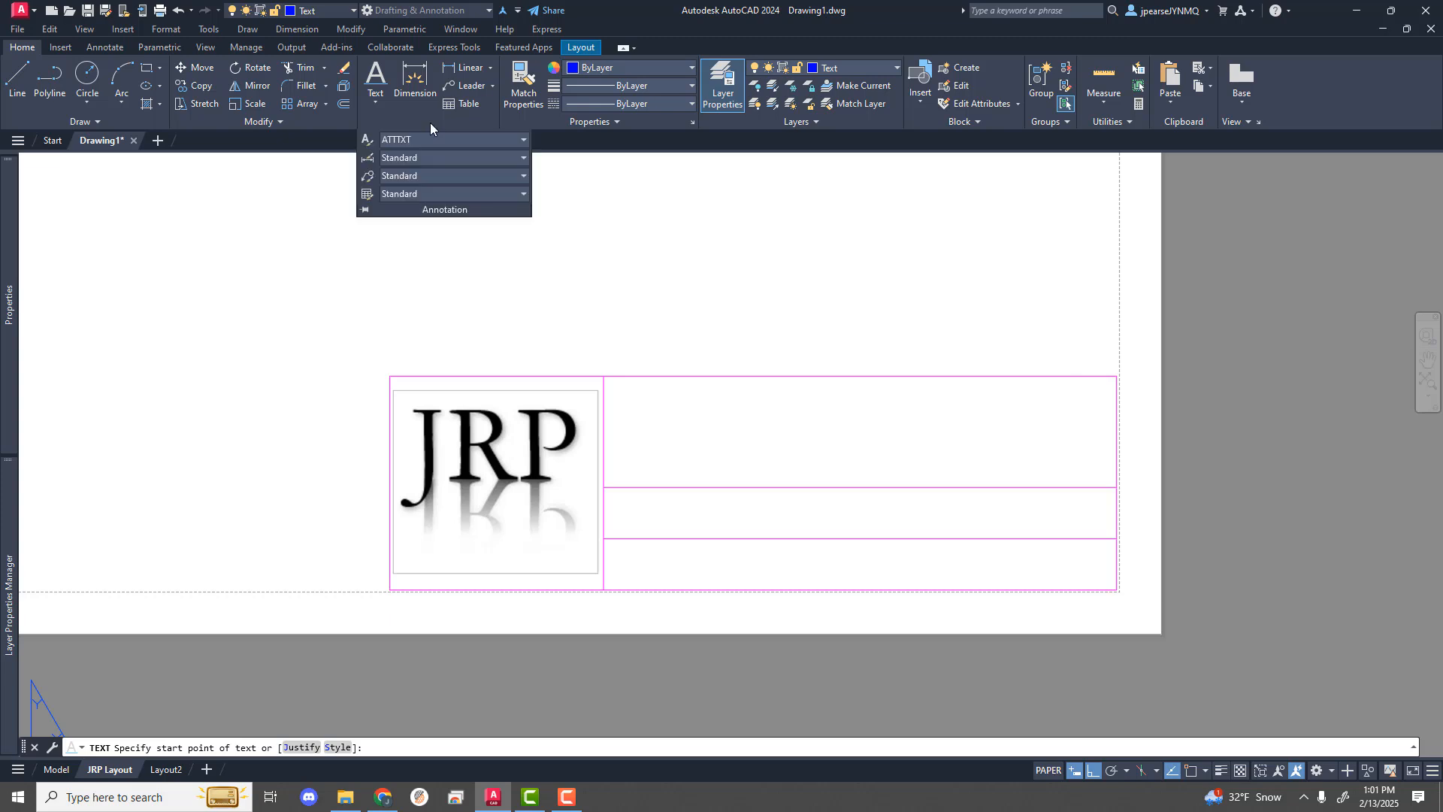
{"action": "left_click", "coordinate": [523, 139]}
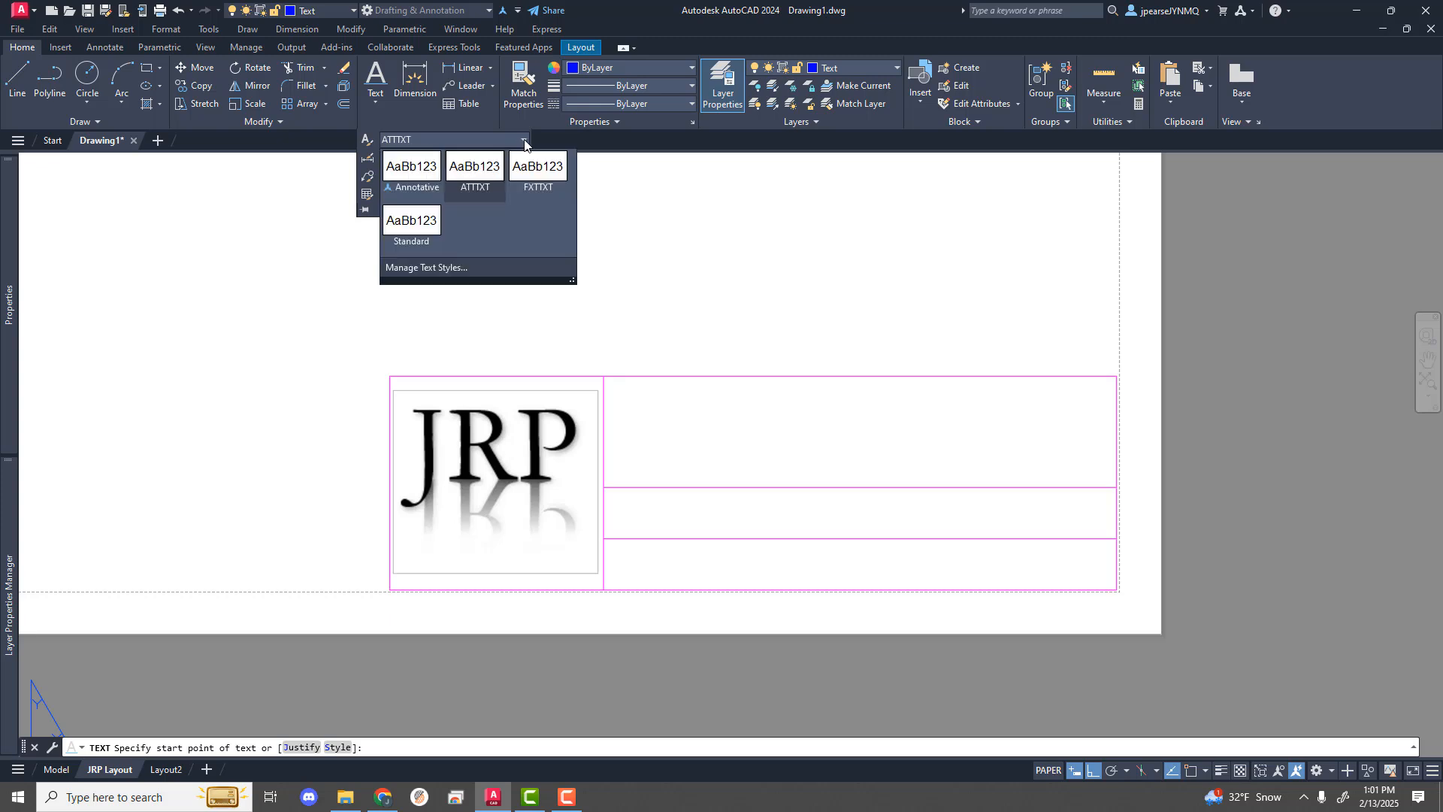
{"action": "left_click", "coordinate": [536, 178]}
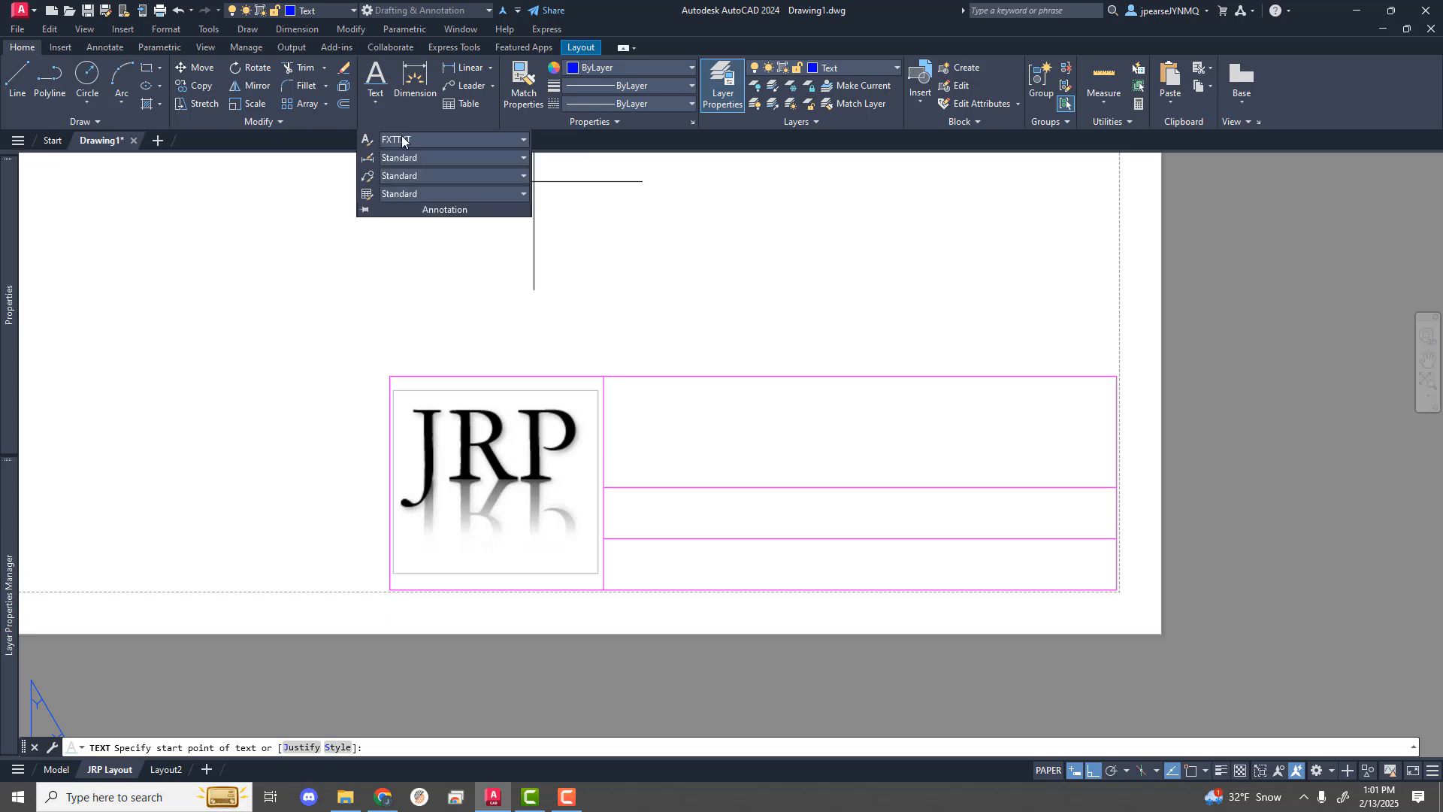
Step: Add the single-line text "Title:" with zero rotation in the upper-left corner of the title block's top row, beside the logo
{"action": "left_click", "coordinate": [377, 103]}
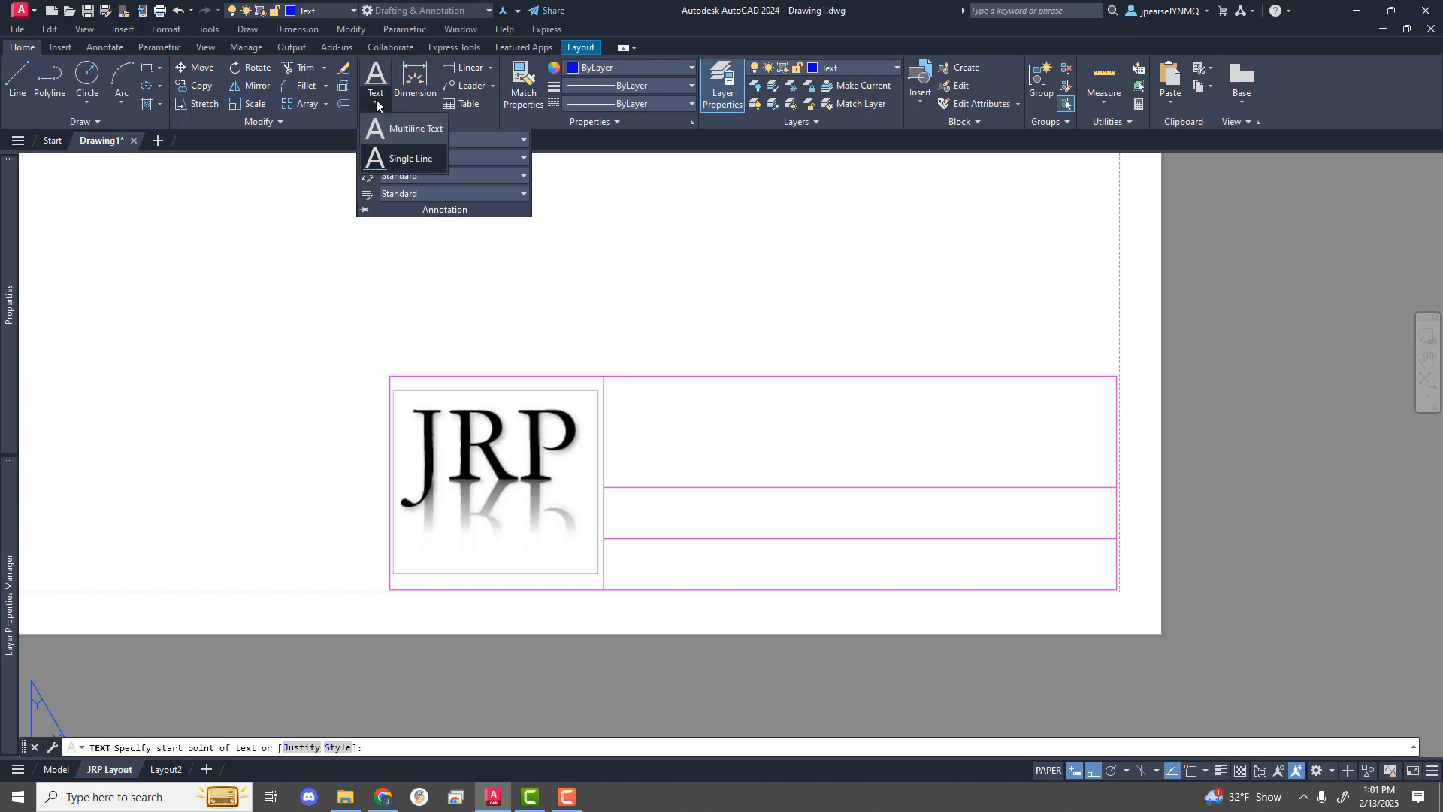
{"action": "left_click", "coordinate": [392, 159]}
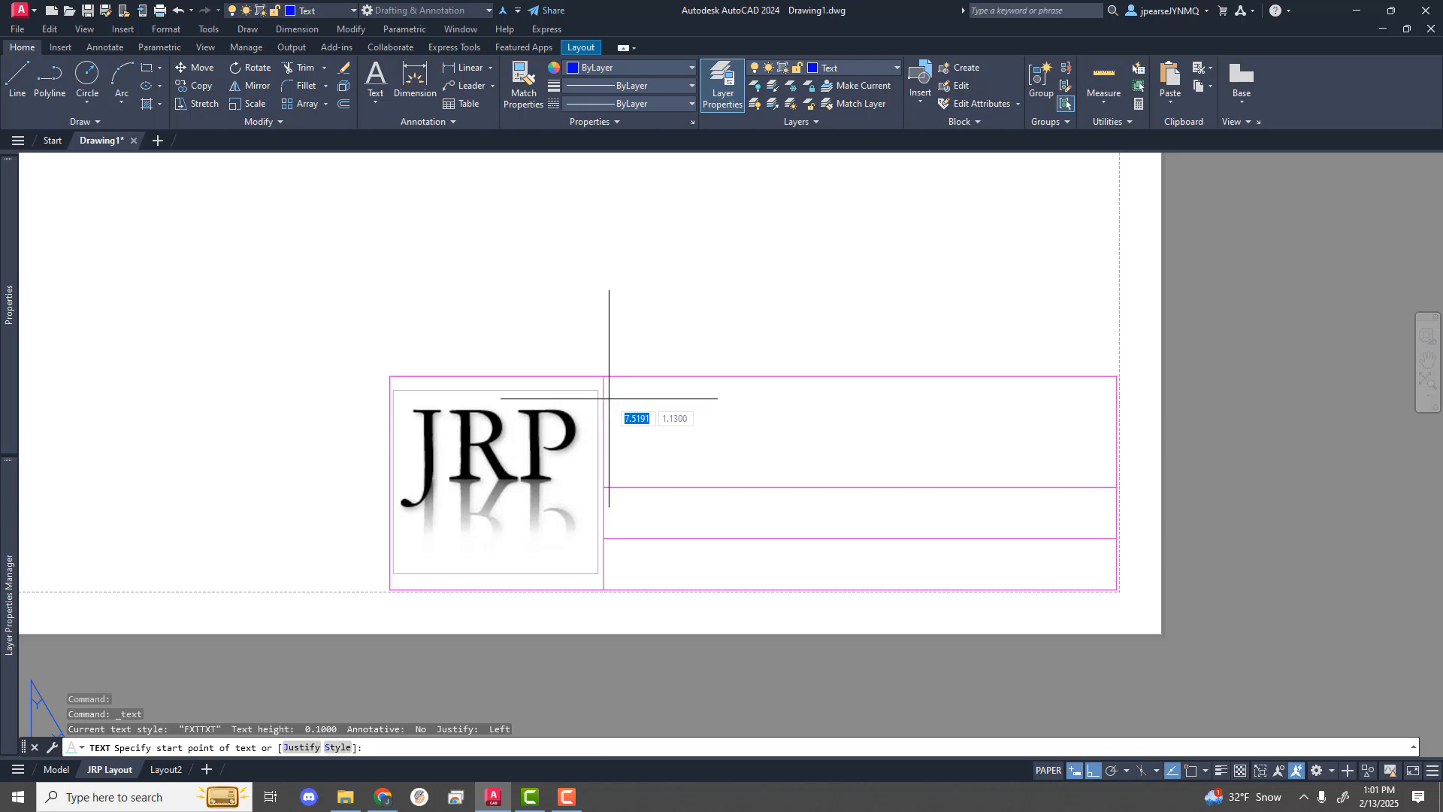
{"action": "left_click", "coordinate": [612, 402]}
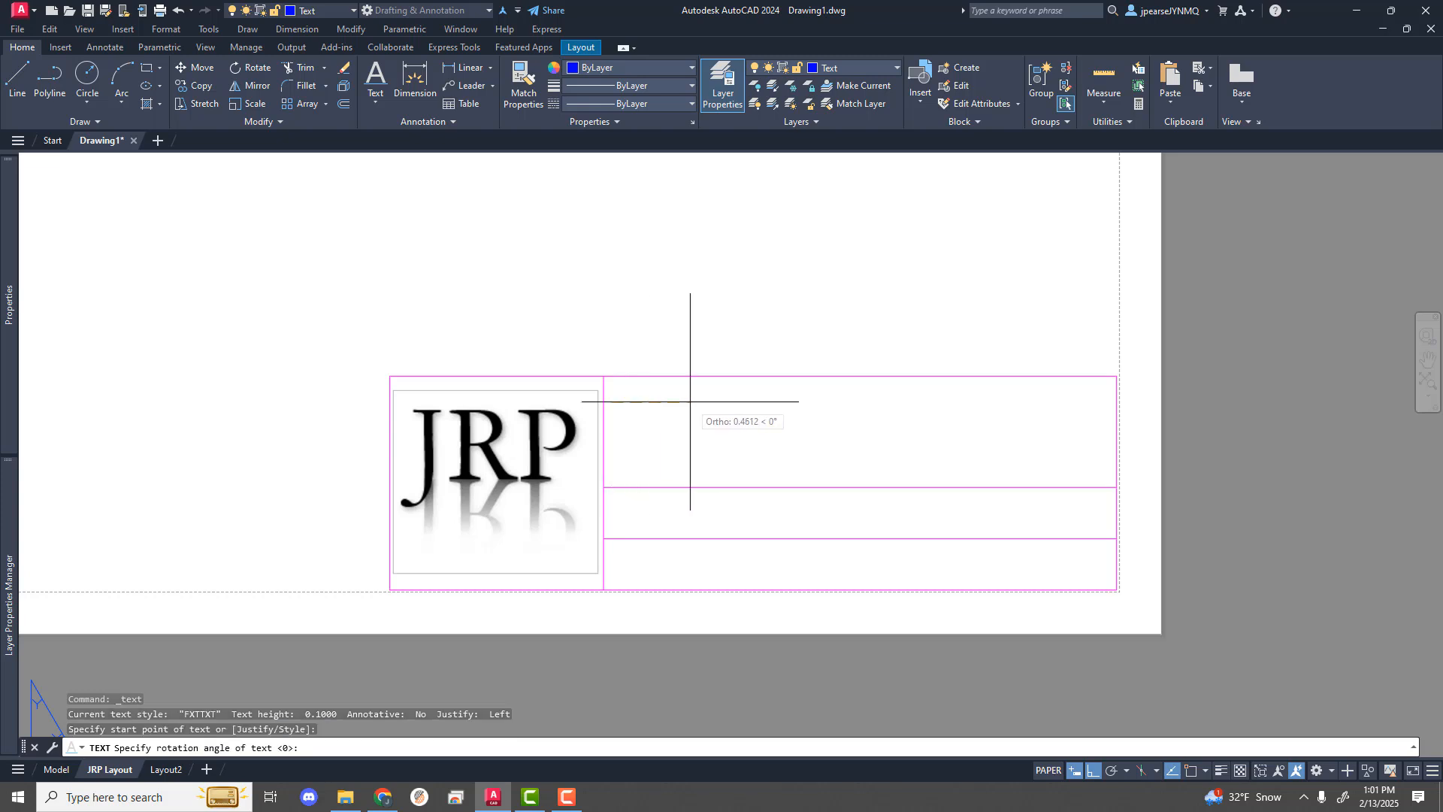
{"action": "key", "text": "Return"}
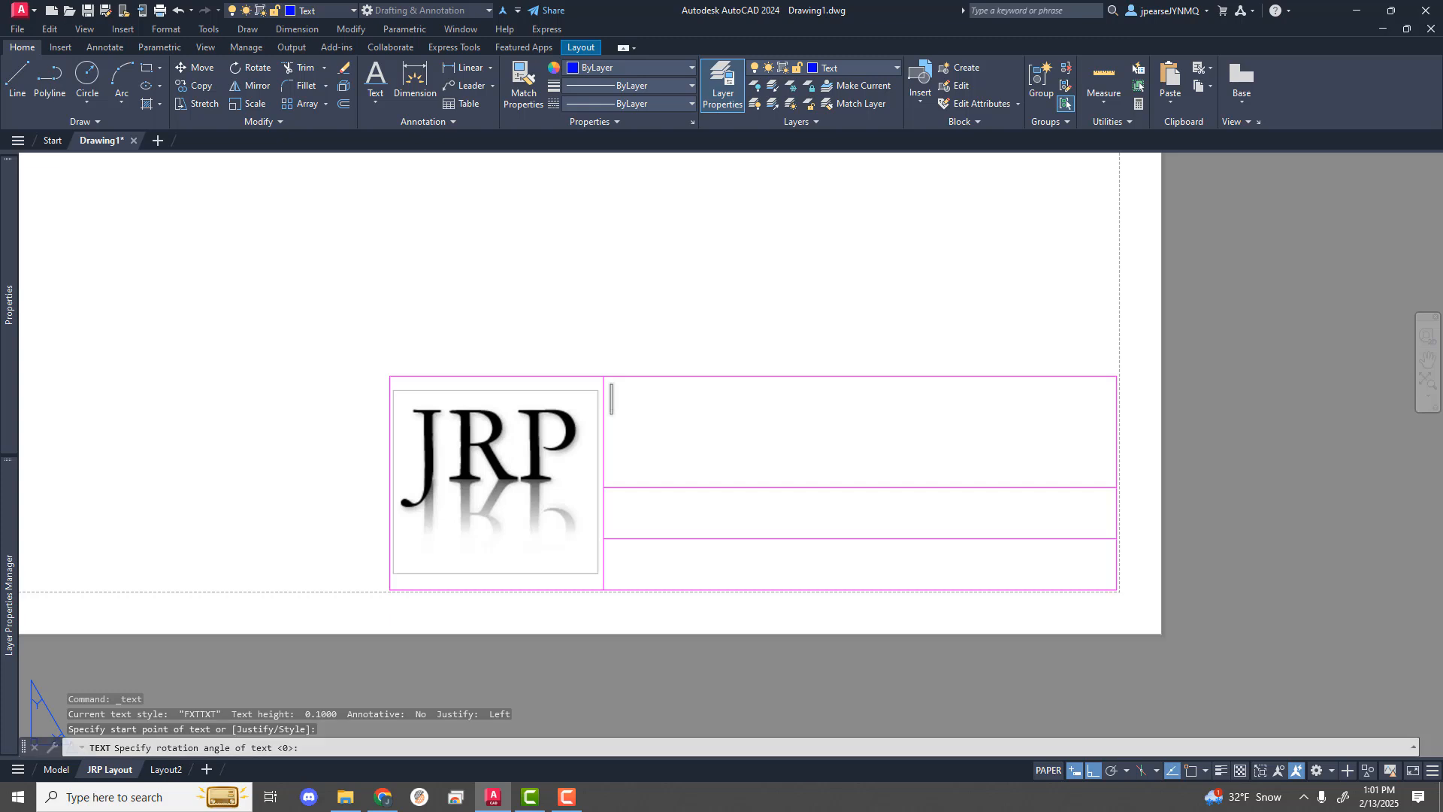
{"action": "type", "text": "Title:"}
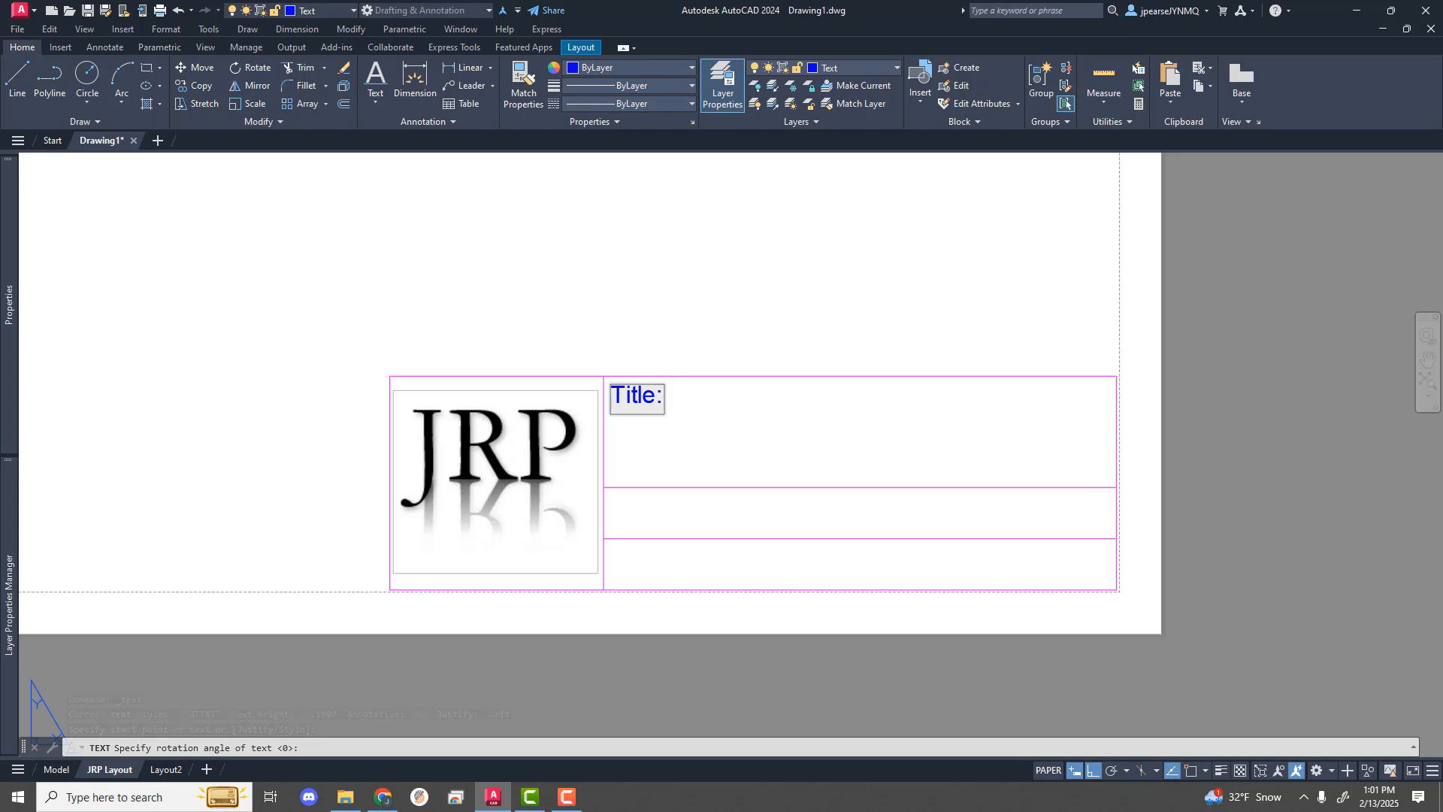
{"action": "left_click", "coordinate": [691, 356]}
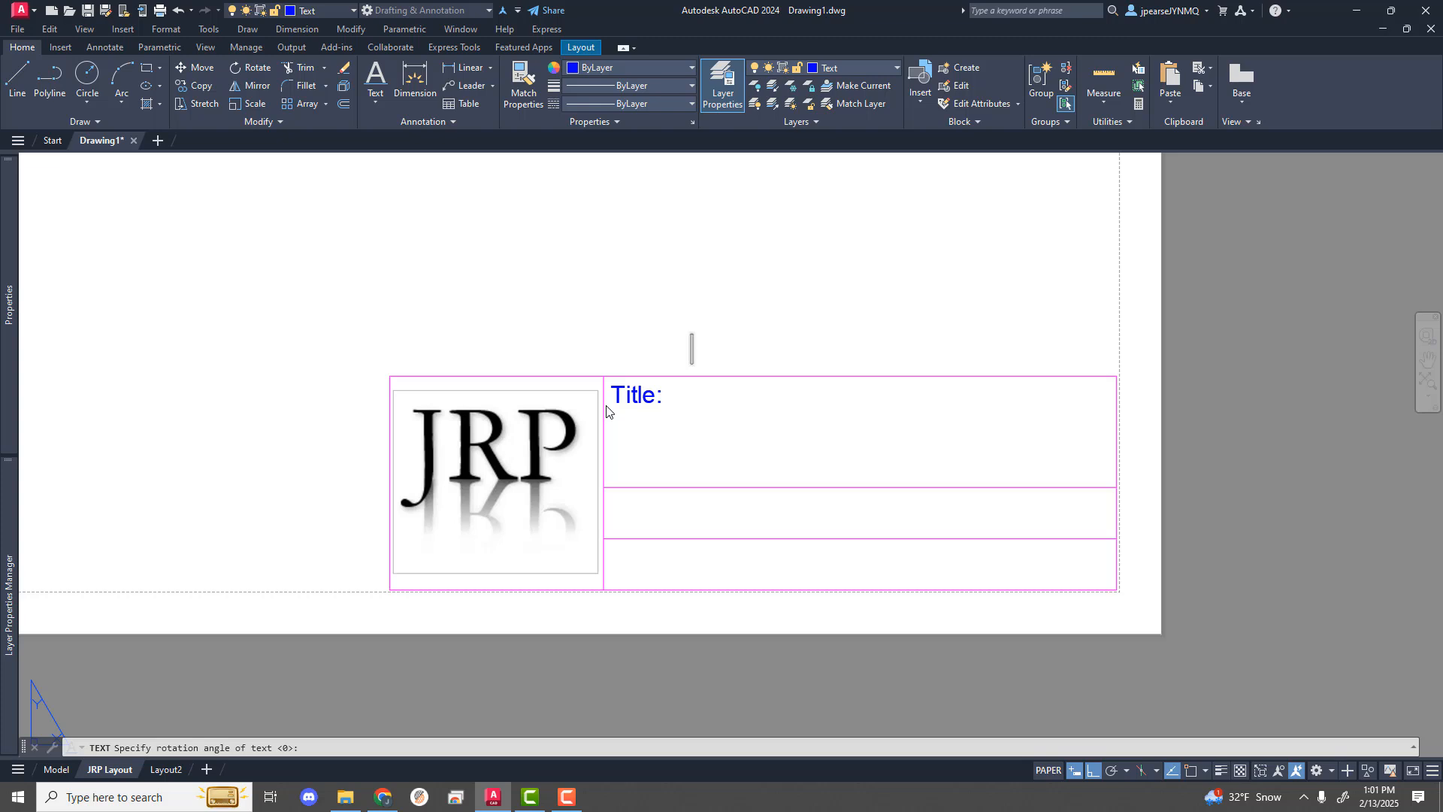
{"action": "key", "text": "Escape"}
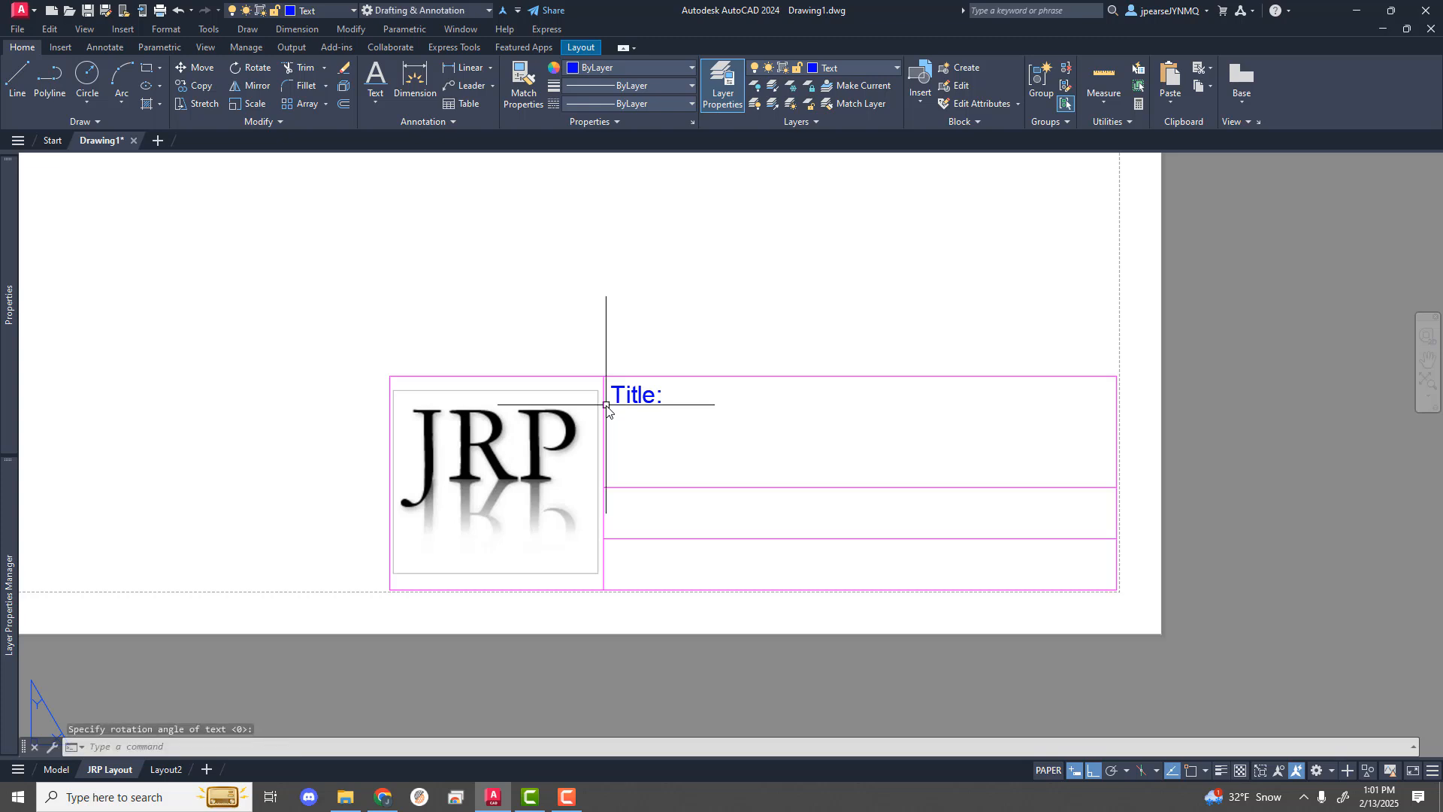
Step: Copy the "Title:" label straight down into the middle and bottom rows of the title block
{"action": "type", "text": "COPY"}
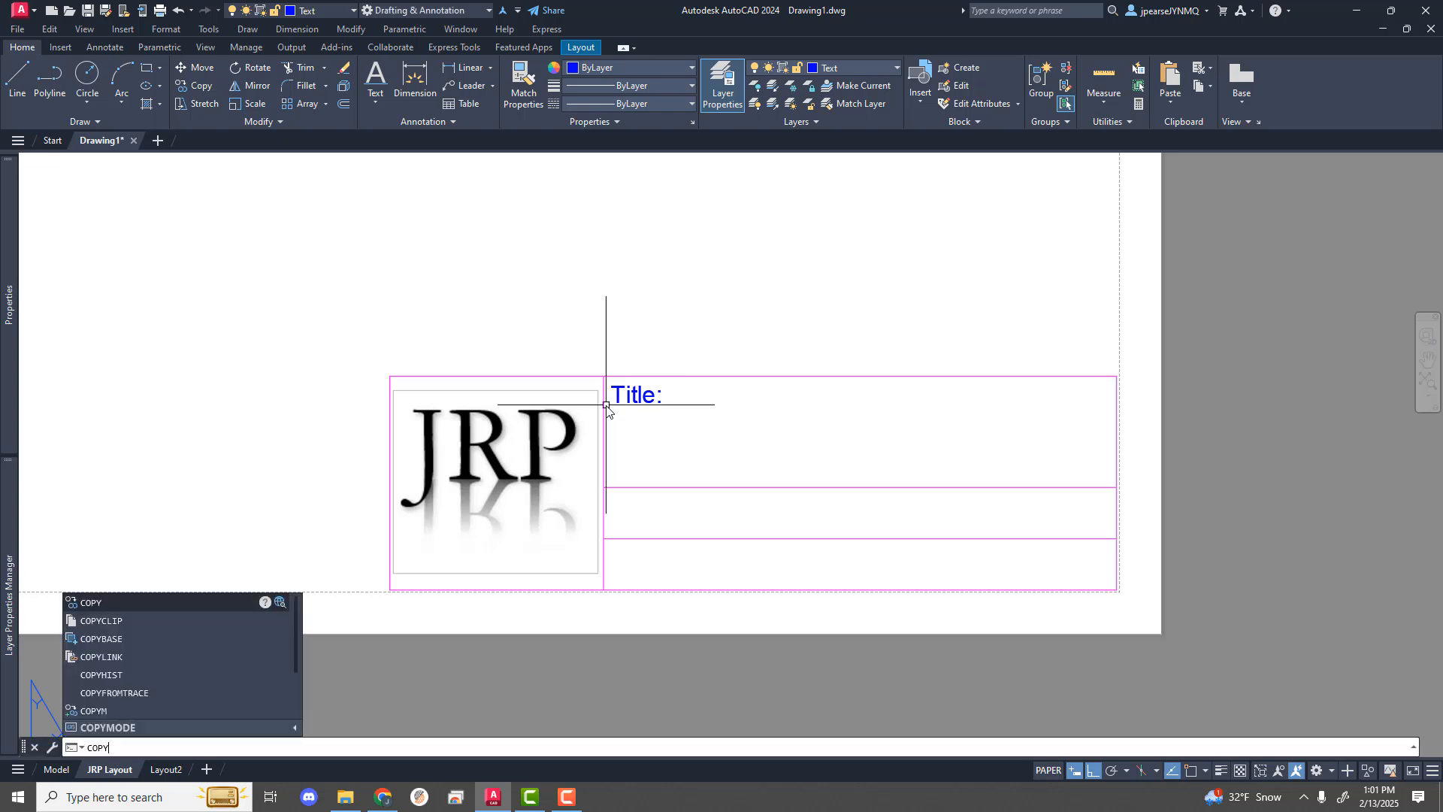
{"action": "key", "text": "Return"}
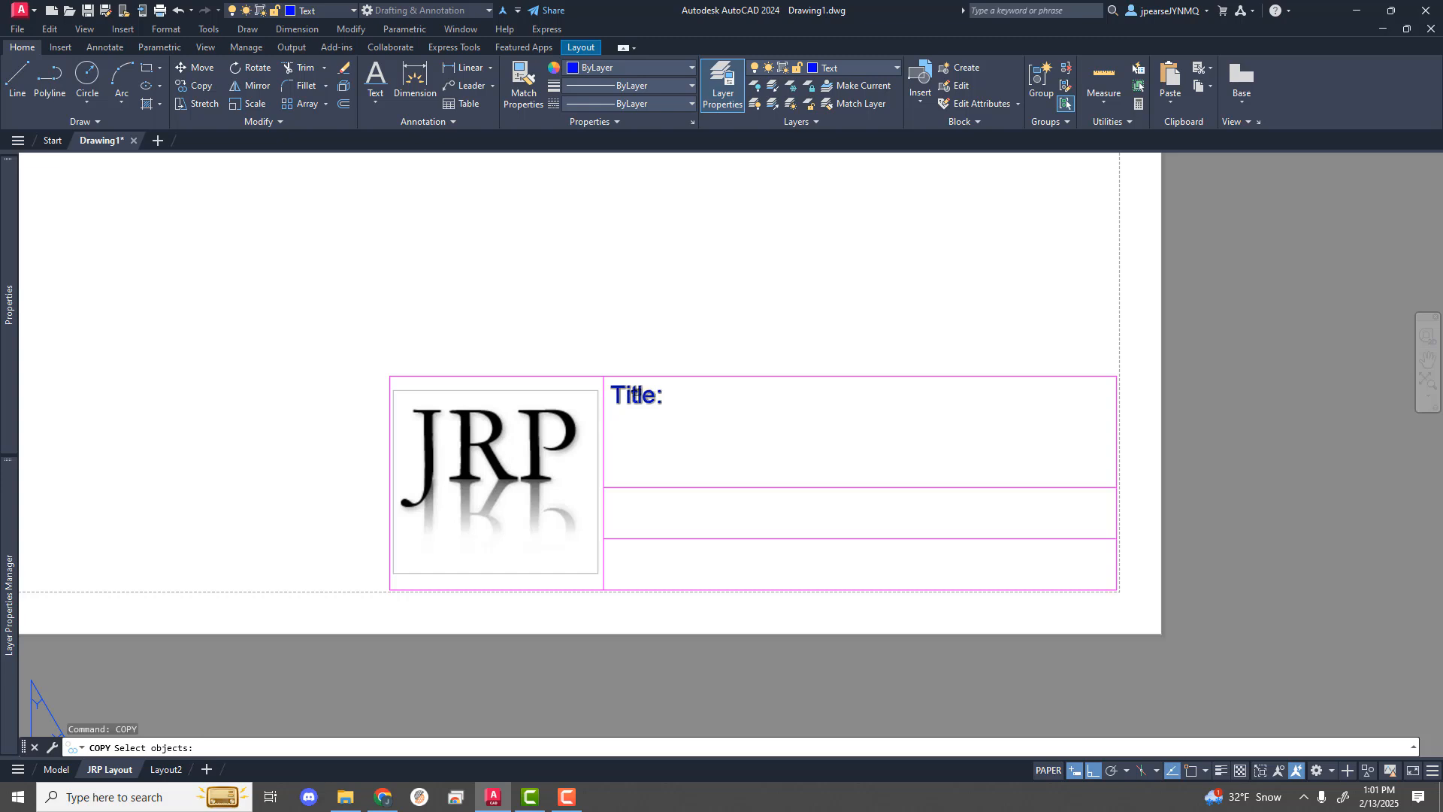
{"action": "left_click", "coordinate": [635, 394]}
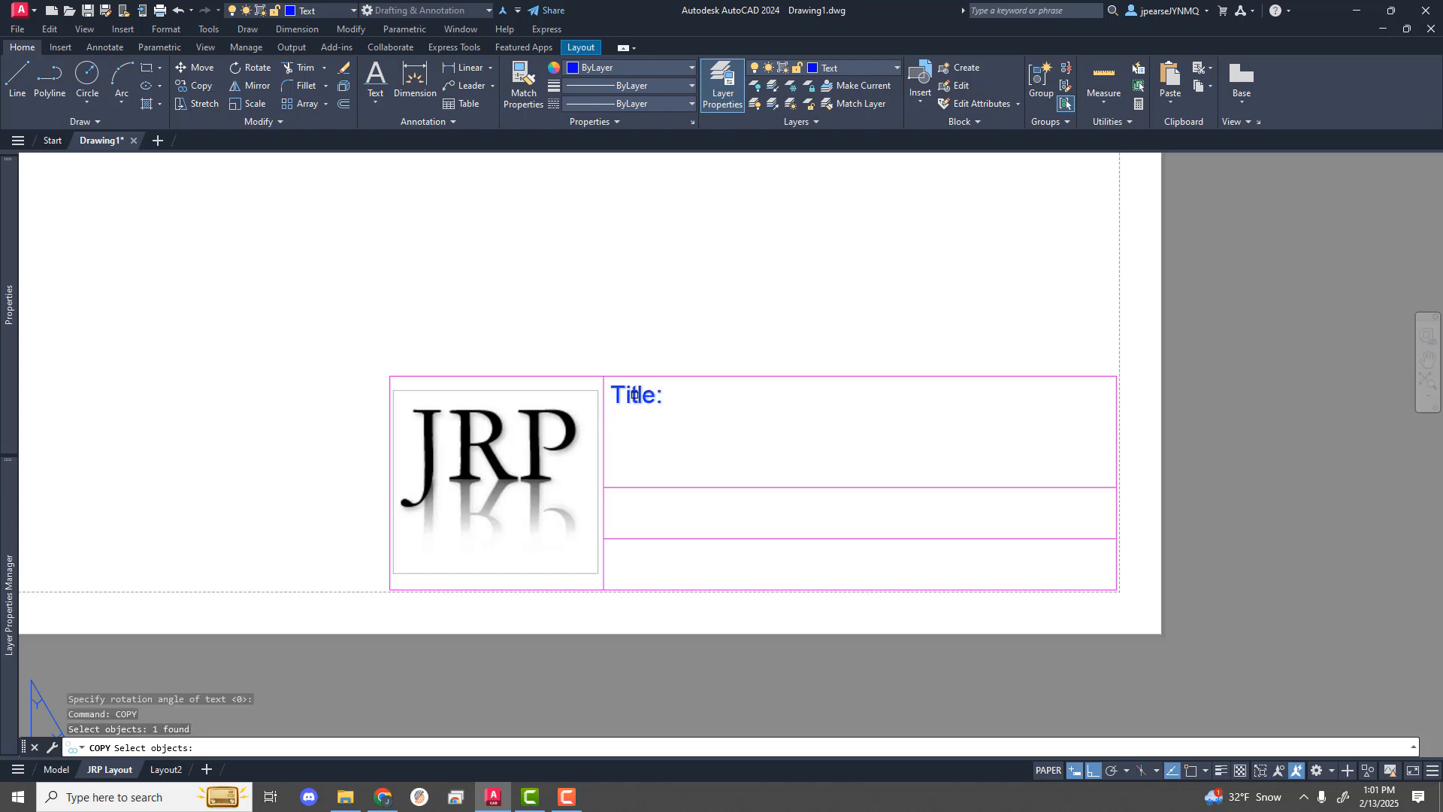
{"action": "key", "text": "Return"}
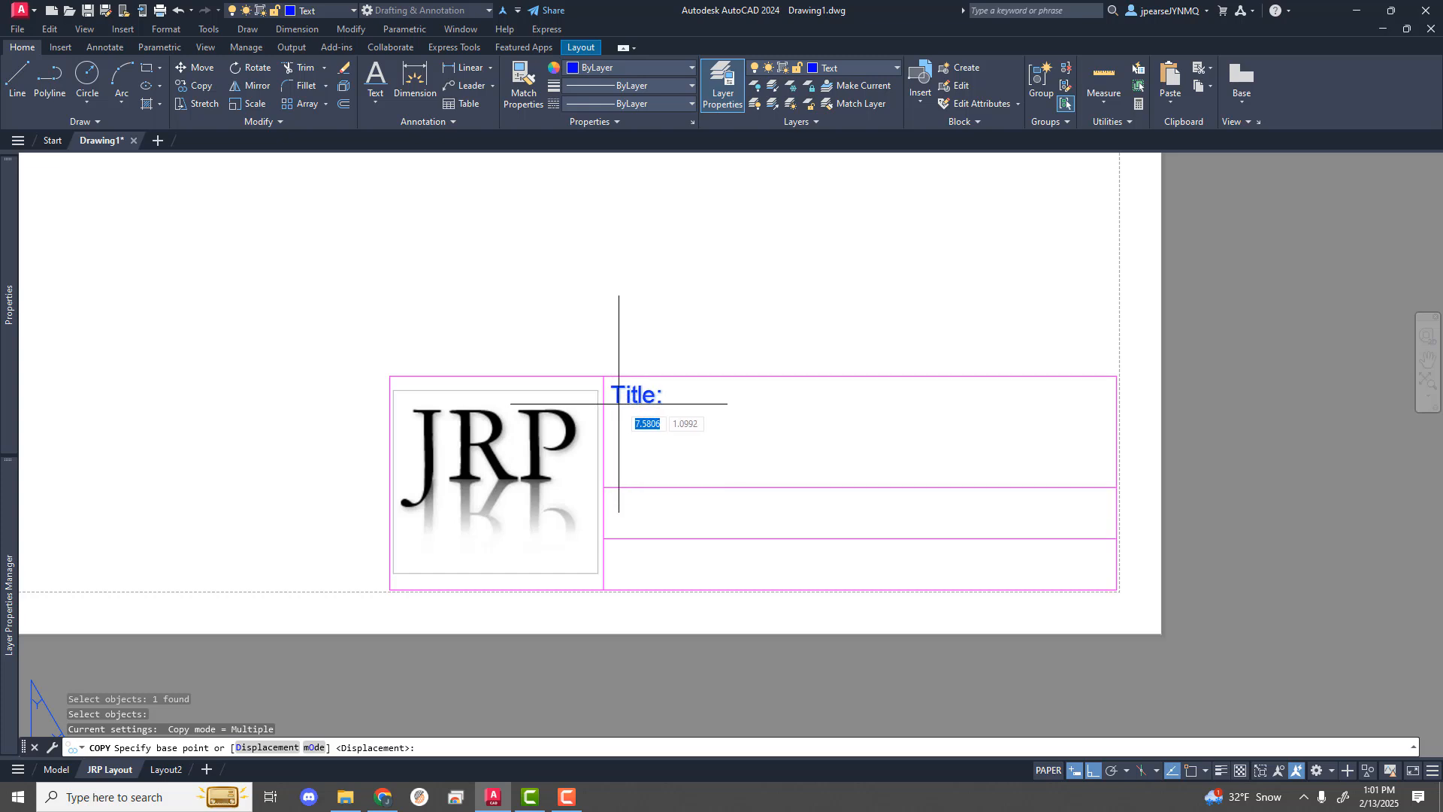
{"action": "left_click", "coordinate": [618, 401]}
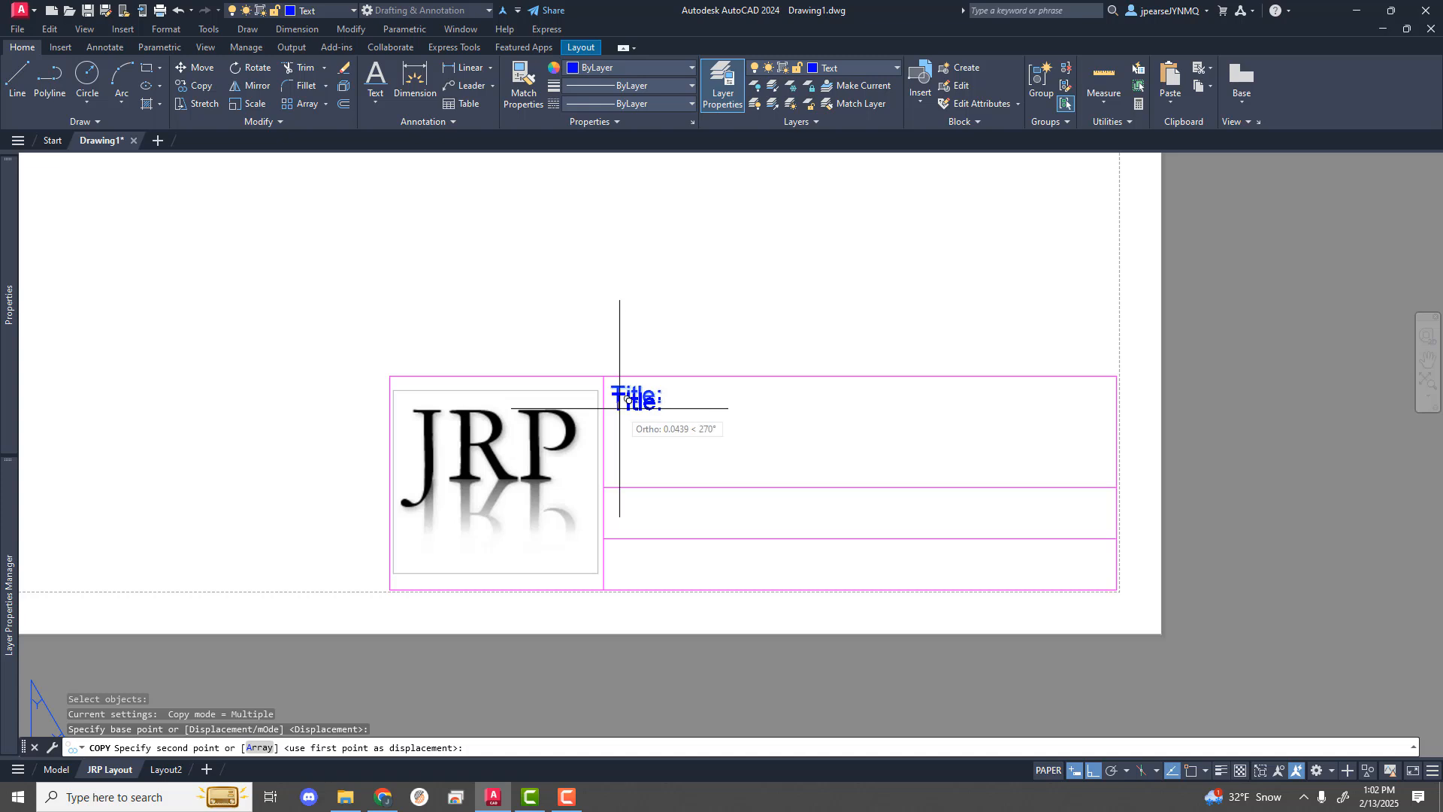
{"action": "left_click", "coordinate": [616, 508]}
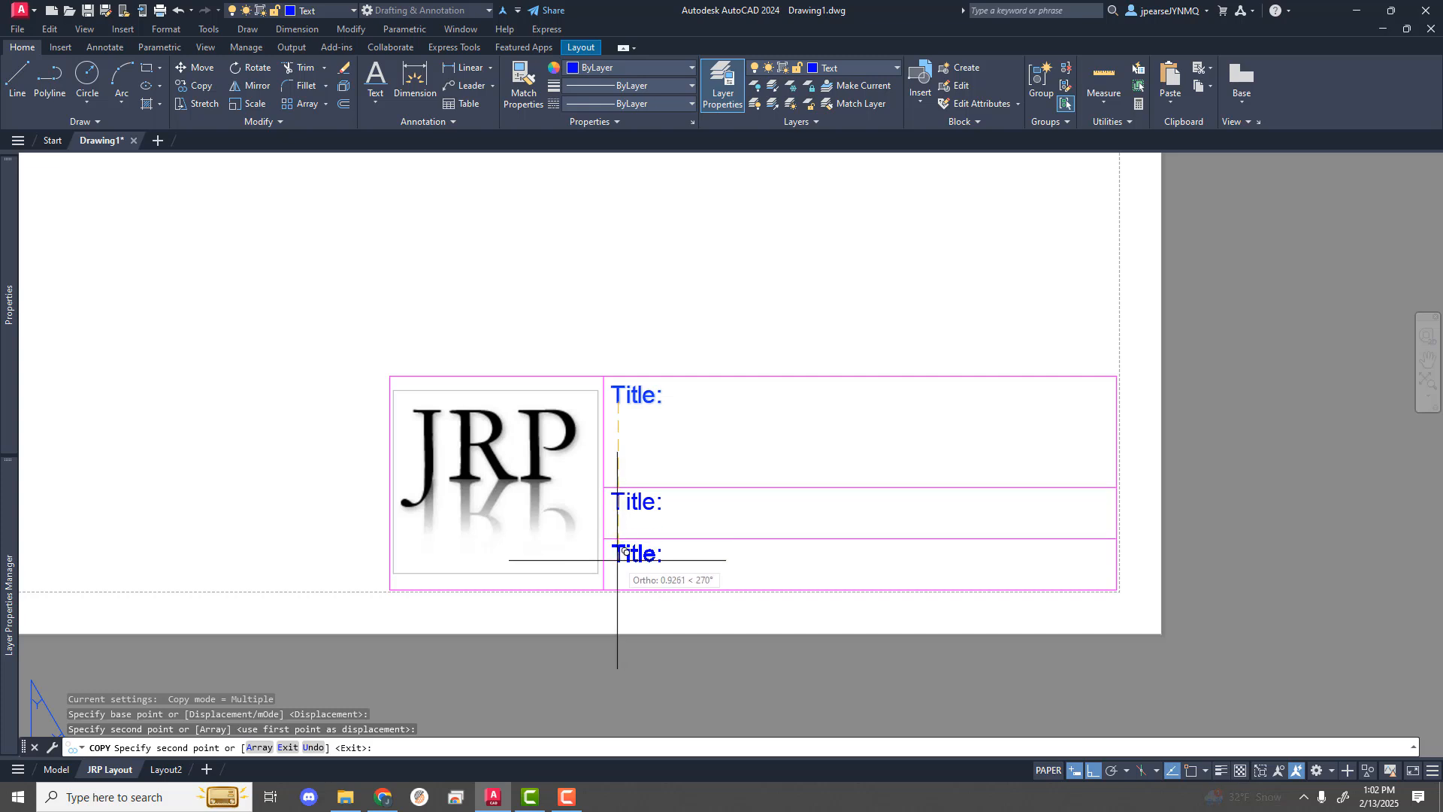
{"action": "left_click", "coordinate": [627, 553]}
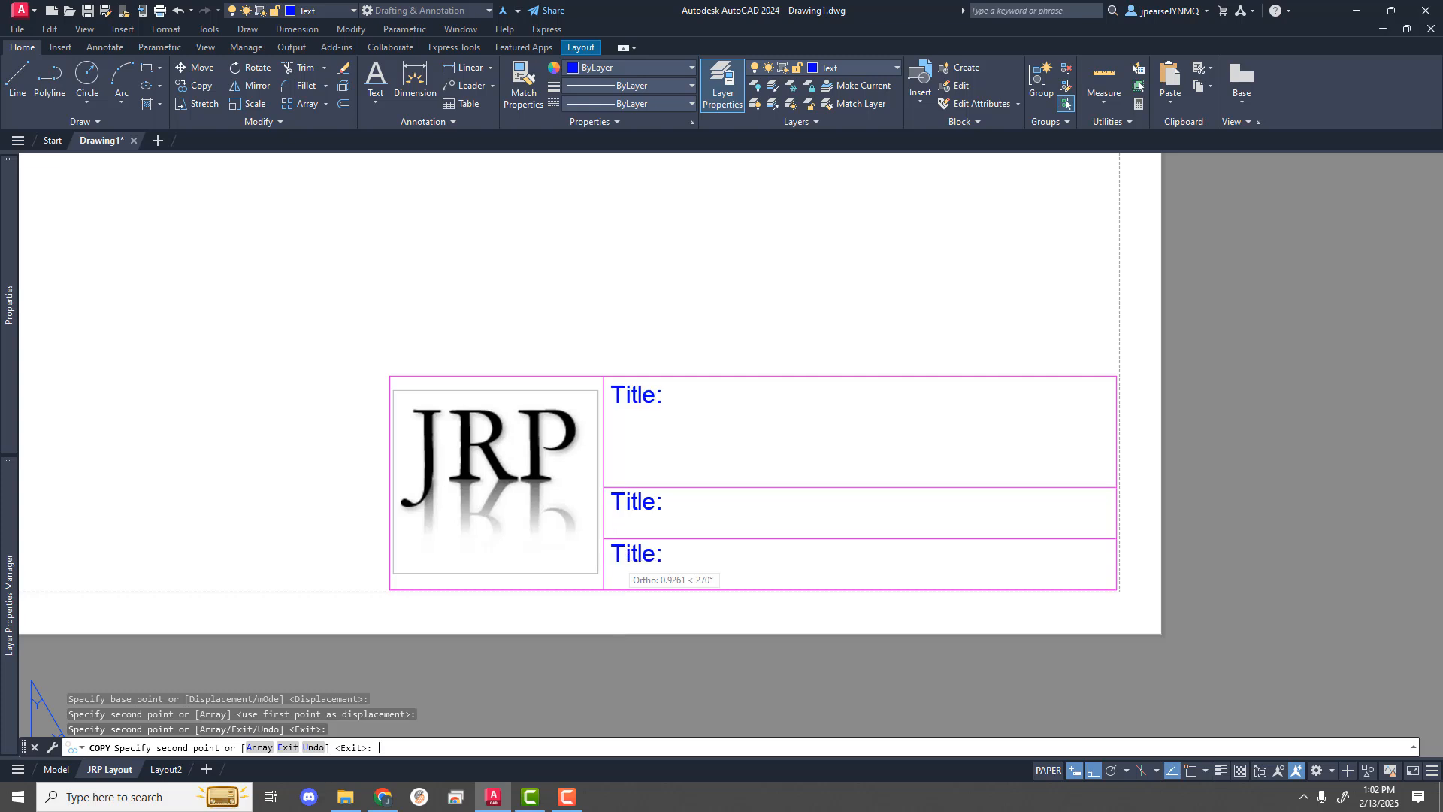
{"action": "key", "text": "Return"}
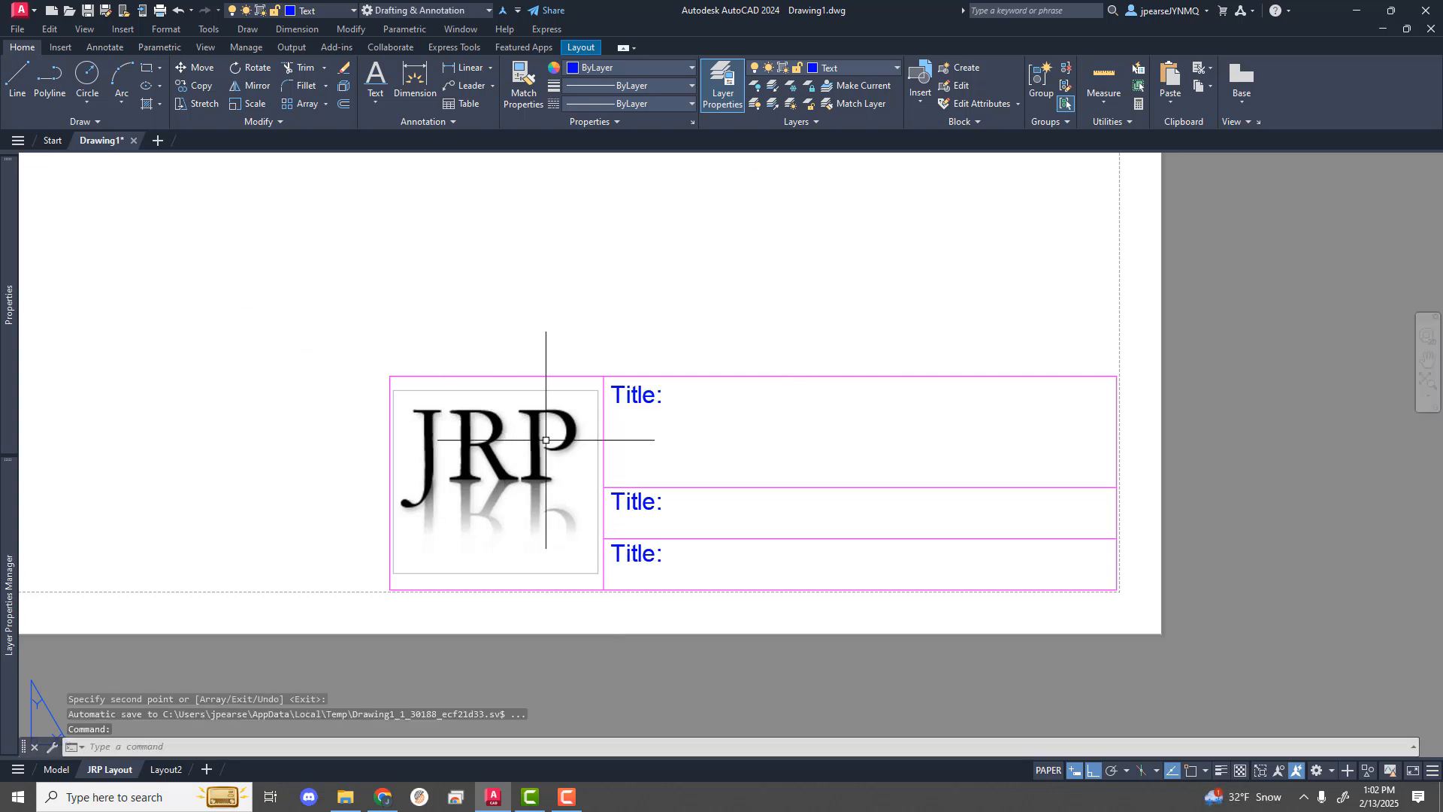
Step: Change the middle row's label to "Drawn by:" and the bottom row's label to "Date:"
{"action": "double_click", "coordinate": [635, 505]}
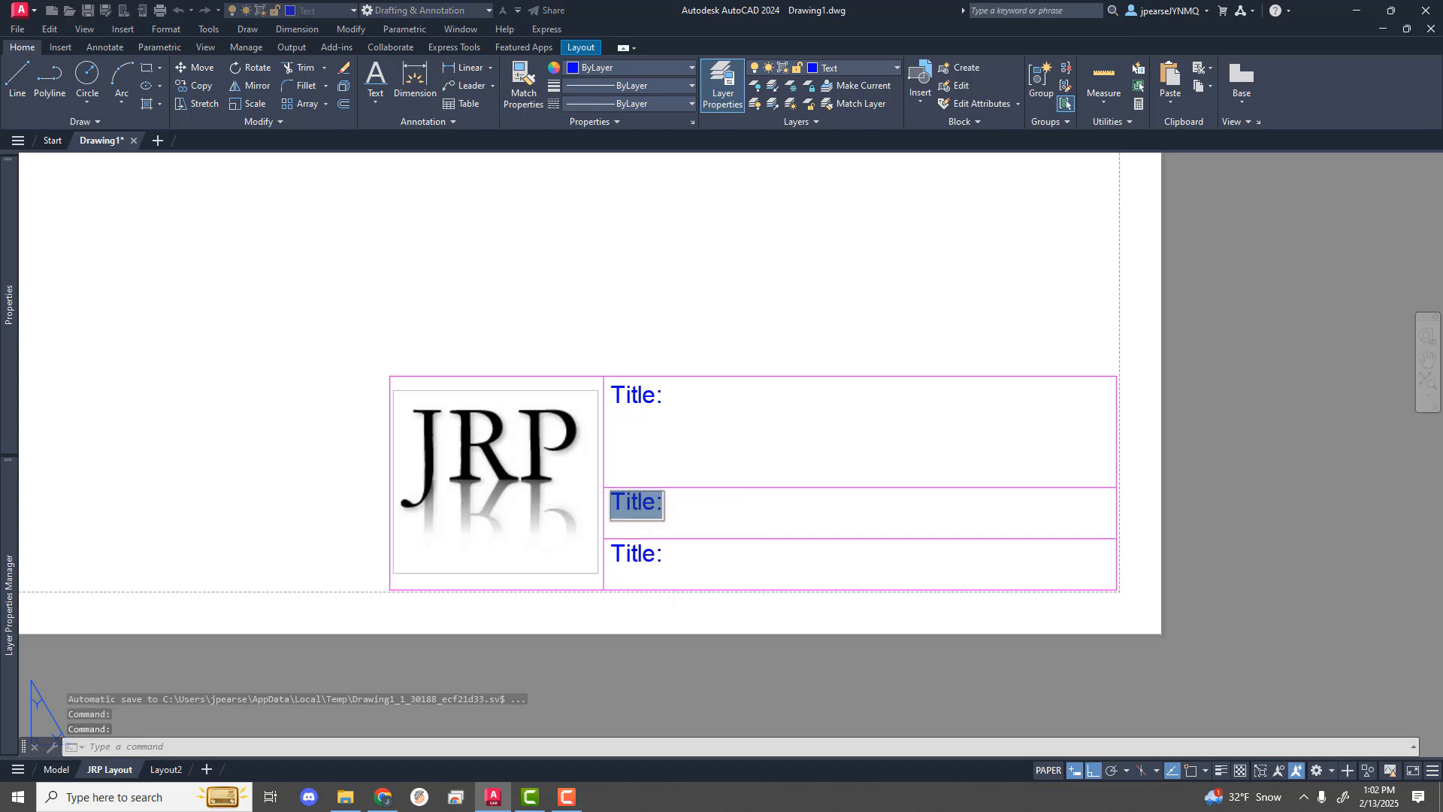
{"action": "type", "text": "D"}
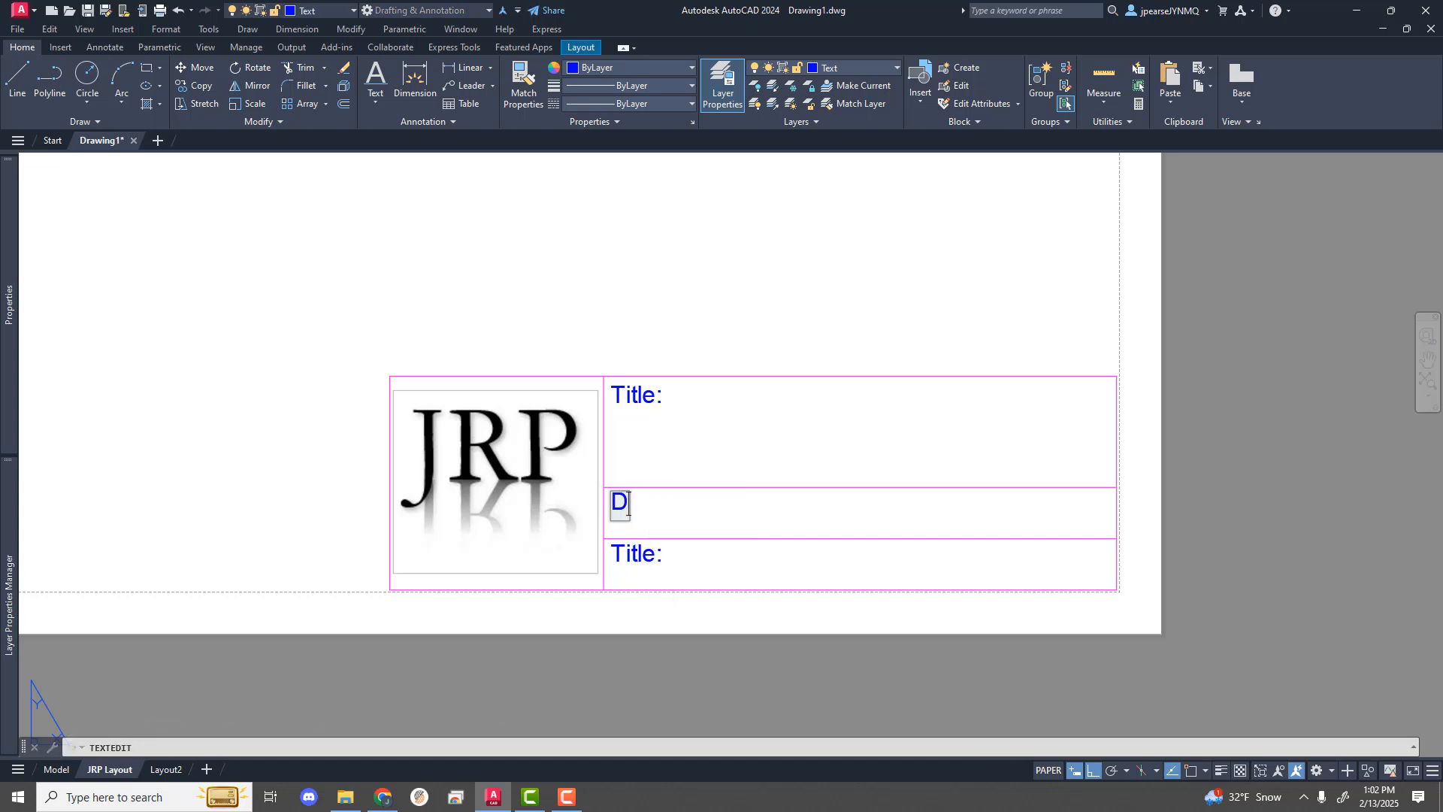
{"action": "type", "text": "rawn by:"}
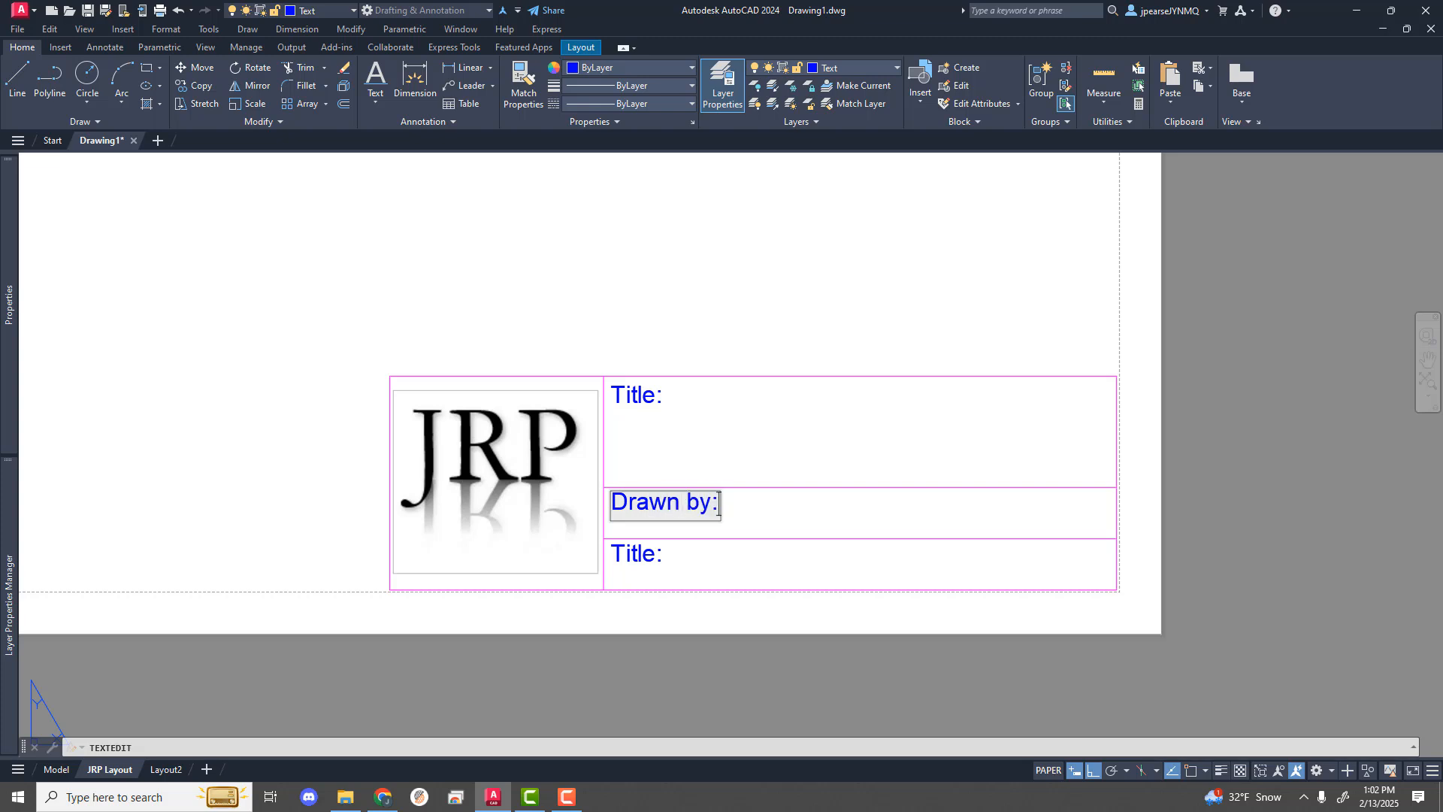
{"action": "left_click", "coordinate": [630, 556]}
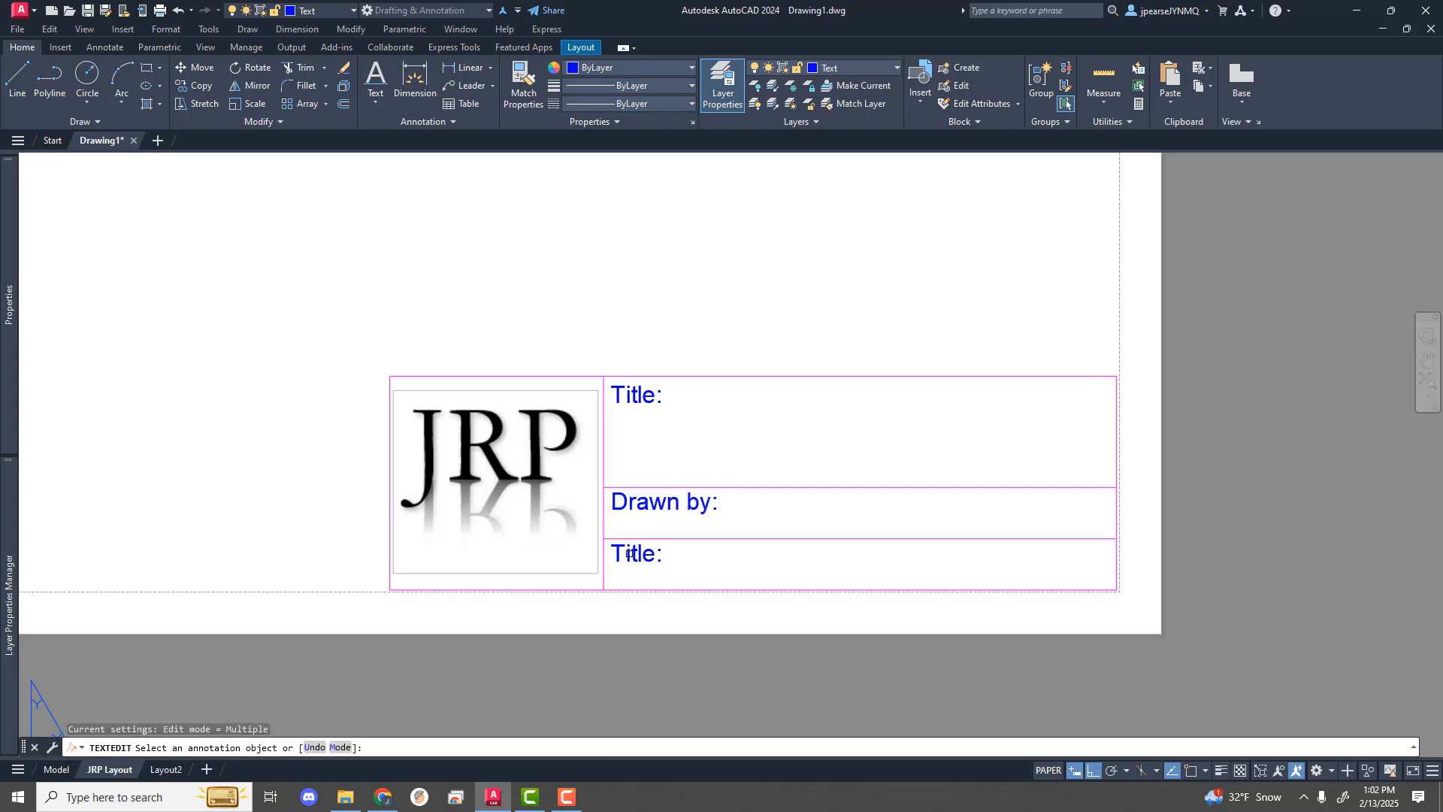
{"action": "left_click", "coordinate": [630, 554]}
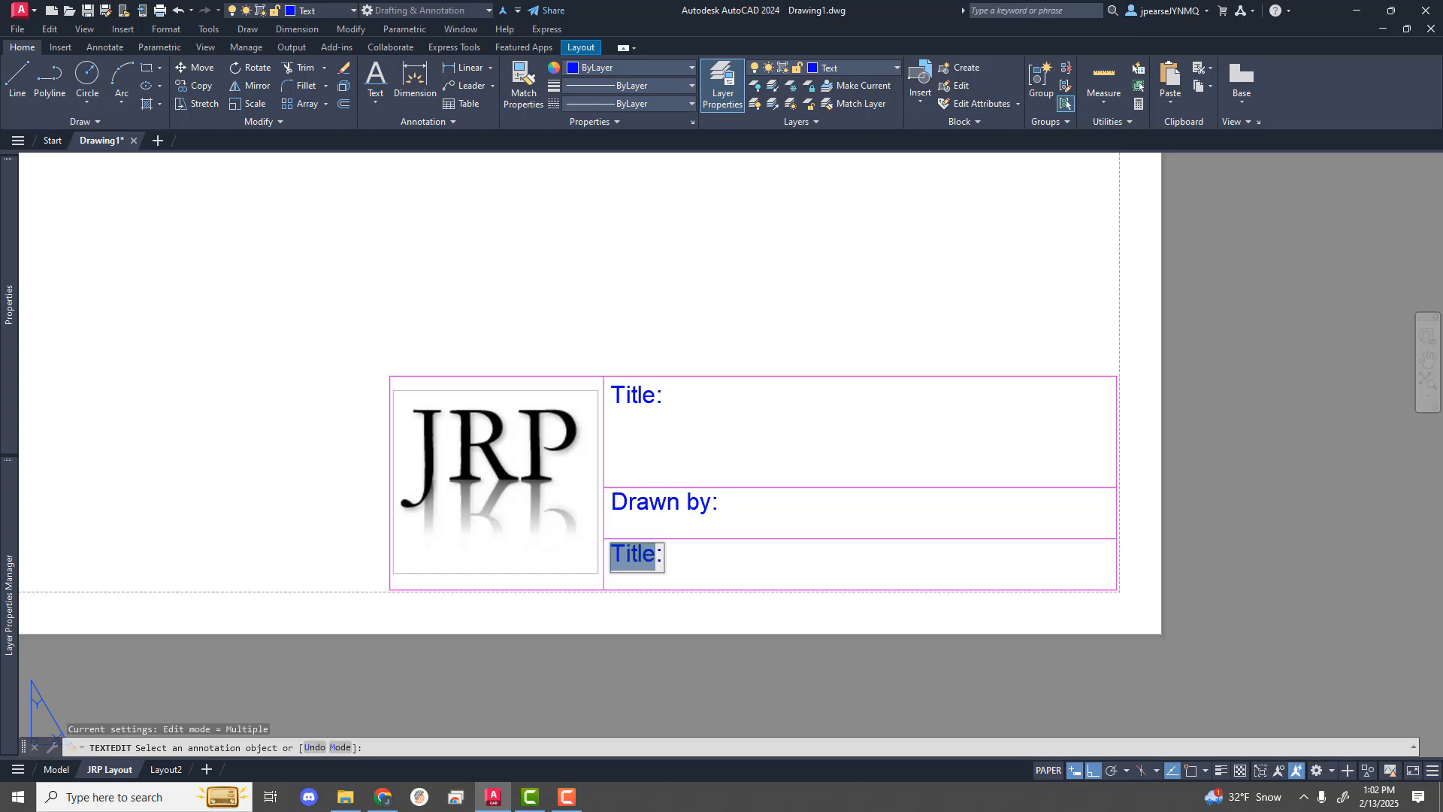
{"action": "type", "text": "Date"}
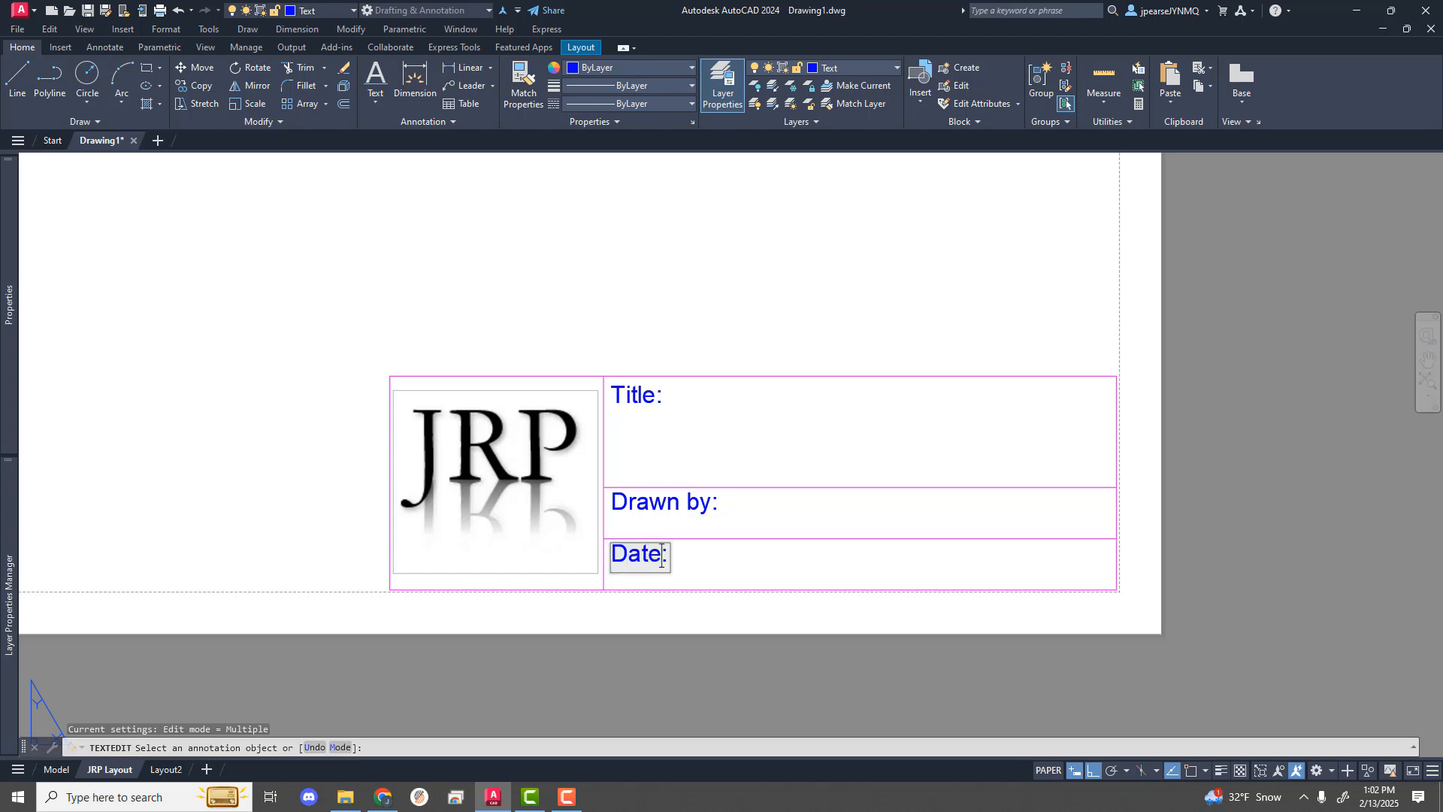
{"action": "left_click", "coordinate": [743, 460]}
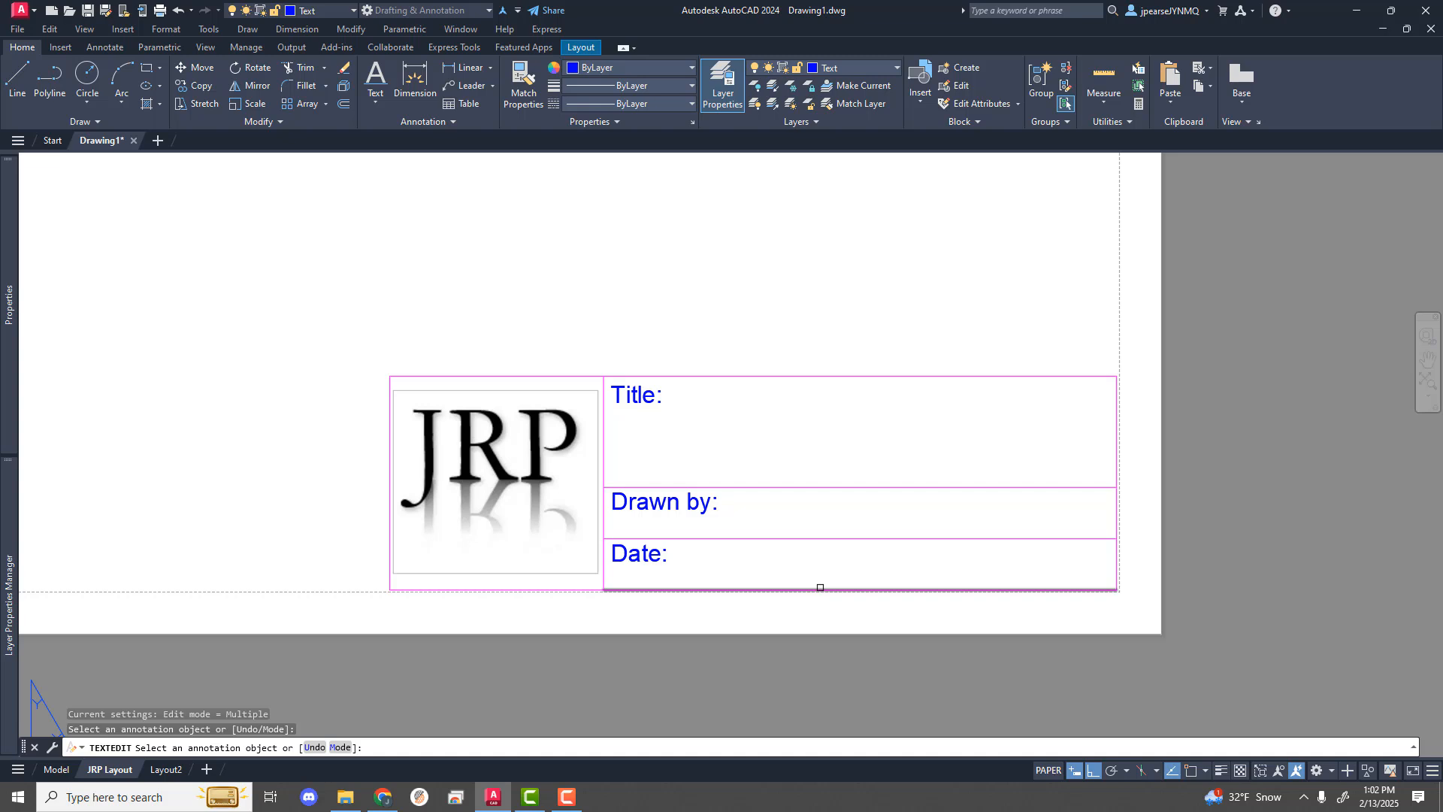
{"action": "key", "text": "Escape"}
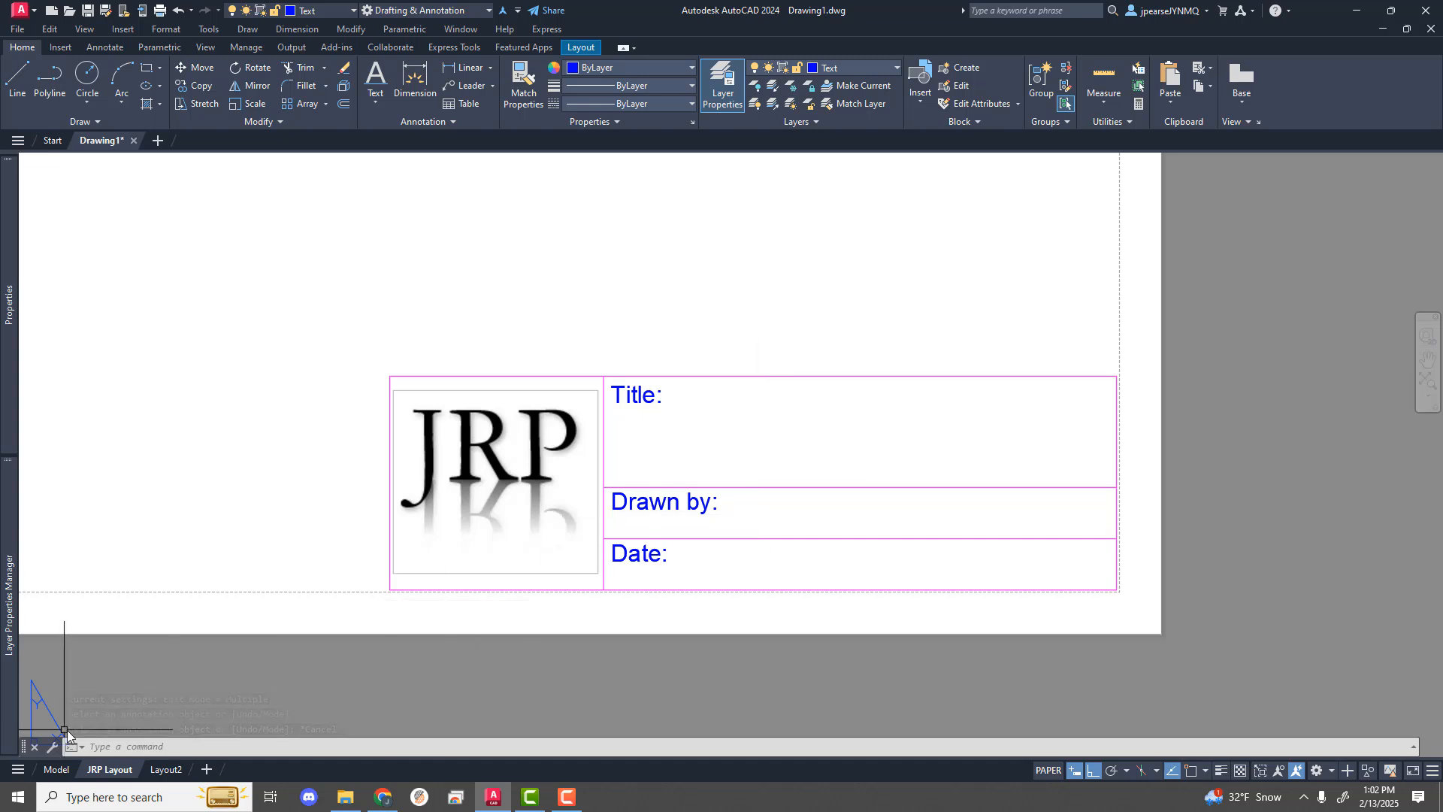
Step: Define an attribute with tag Title:, prompt Title?, default Title and Middle center justification, and place it in the middle of the top row
{"action": "left_click", "coordinate": [105, 746]}
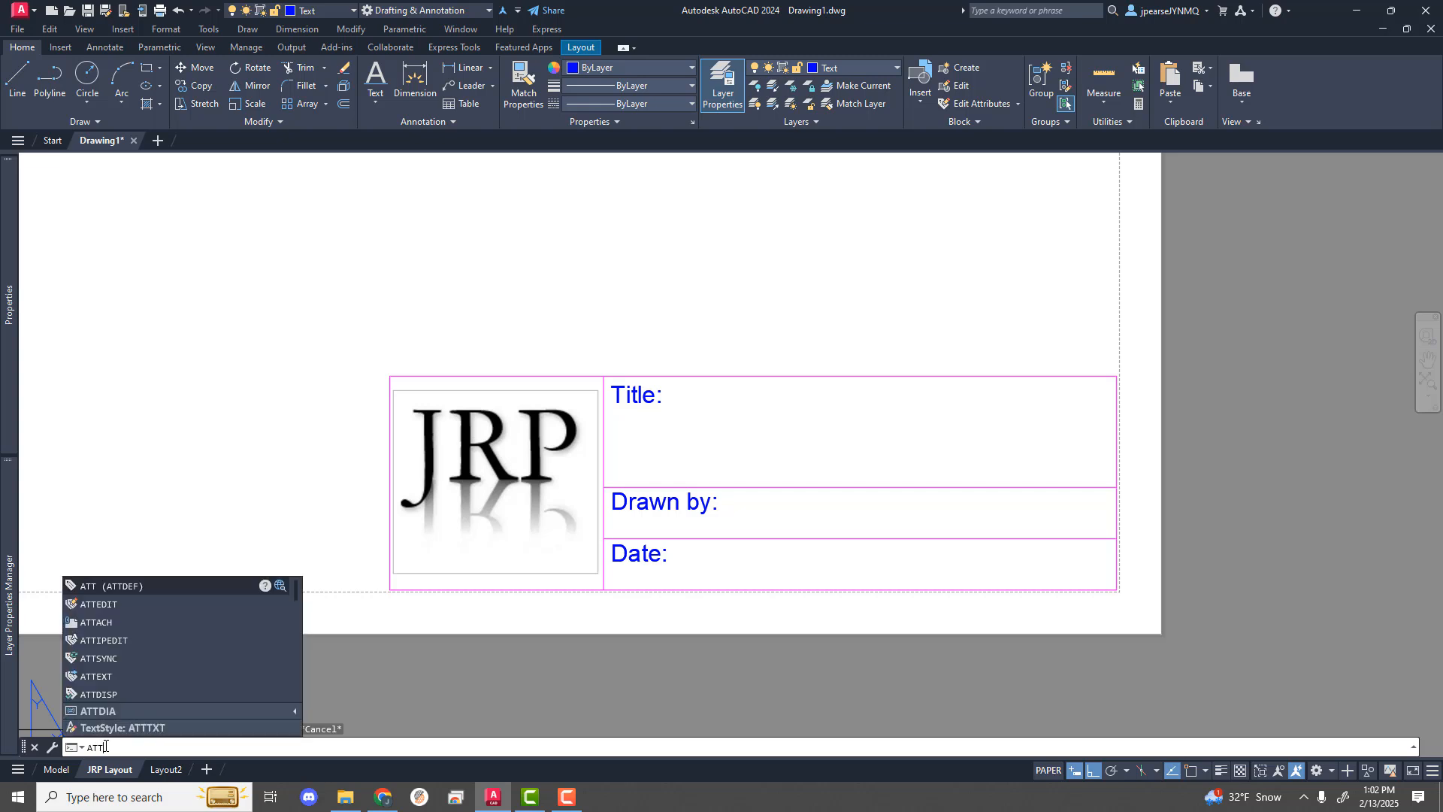
{"action": "left_click", "coordinate": [104, 586]}
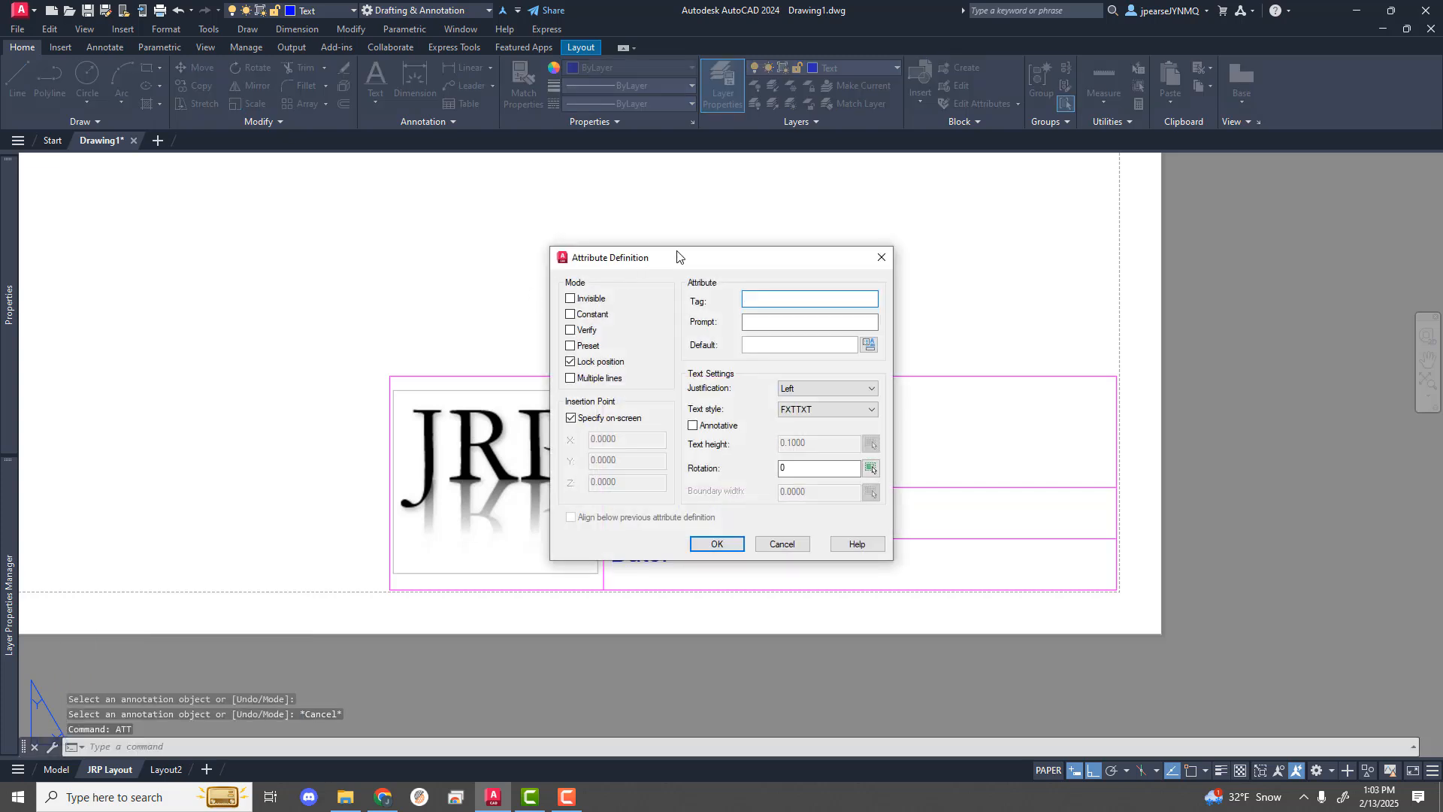
{"action": "left_click_drag", "start_coordinate": [680, 258], "coordinate": [981, 220]}
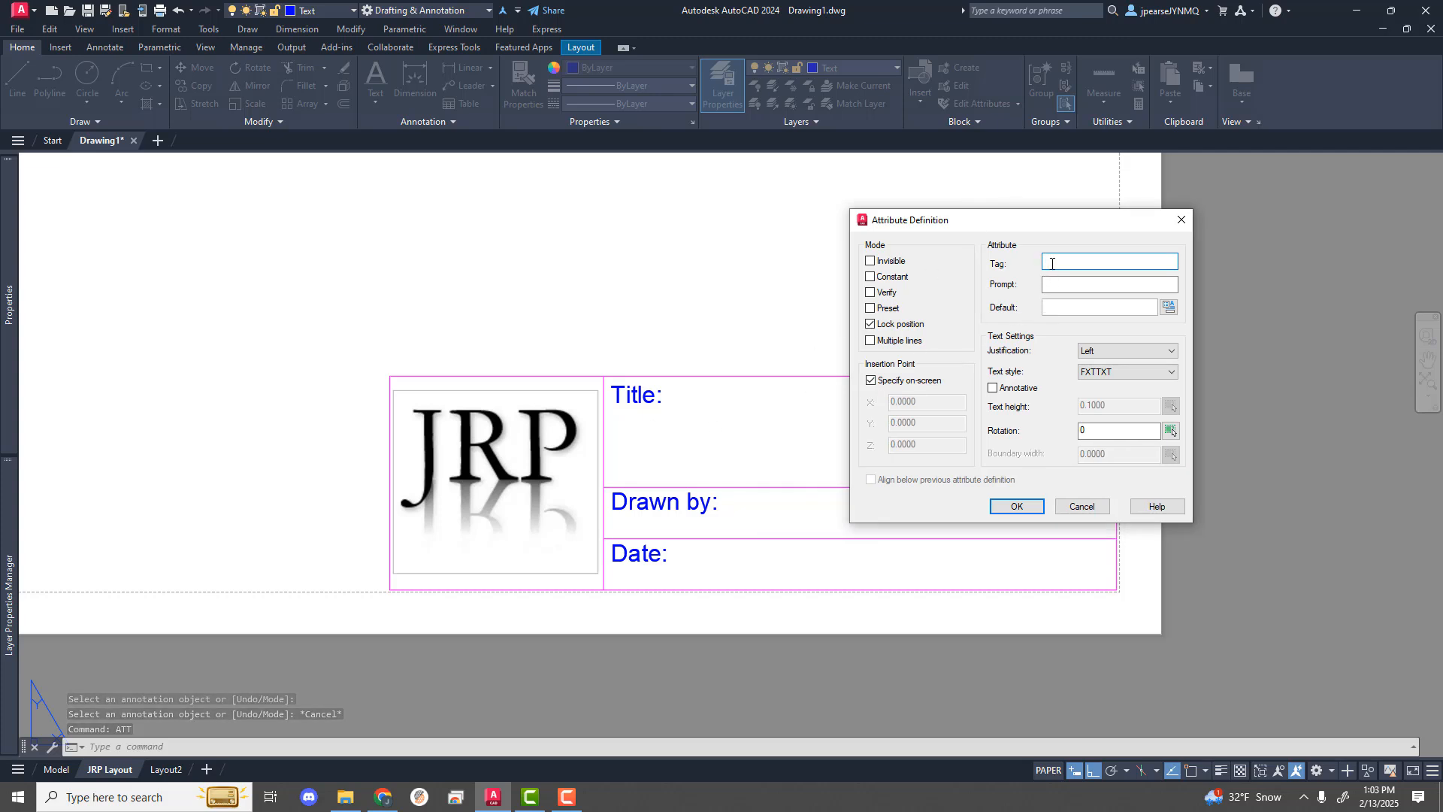
{"action": "type", "text": "Title:"}
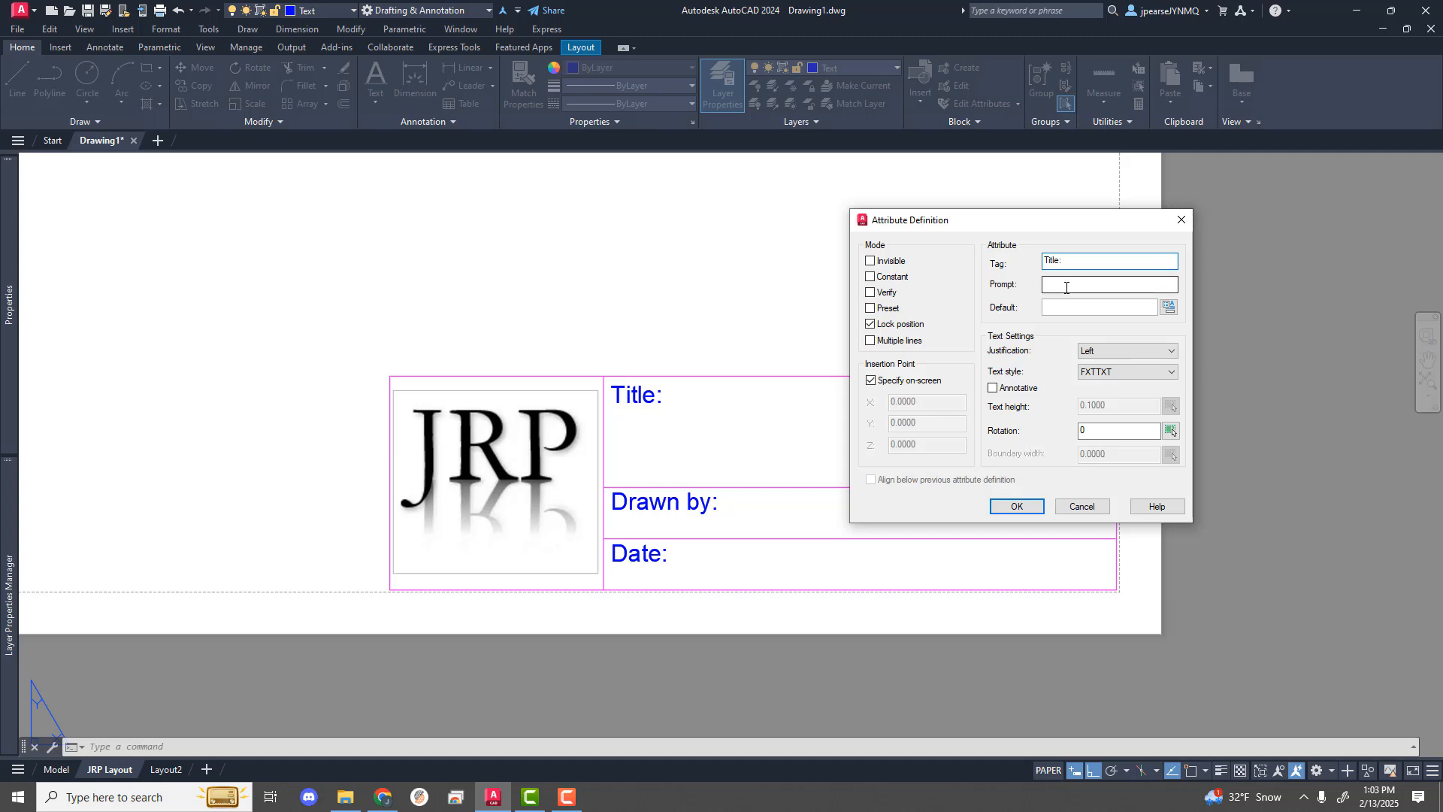
{"action": "left_click", "coordinate": [1058, 286]}
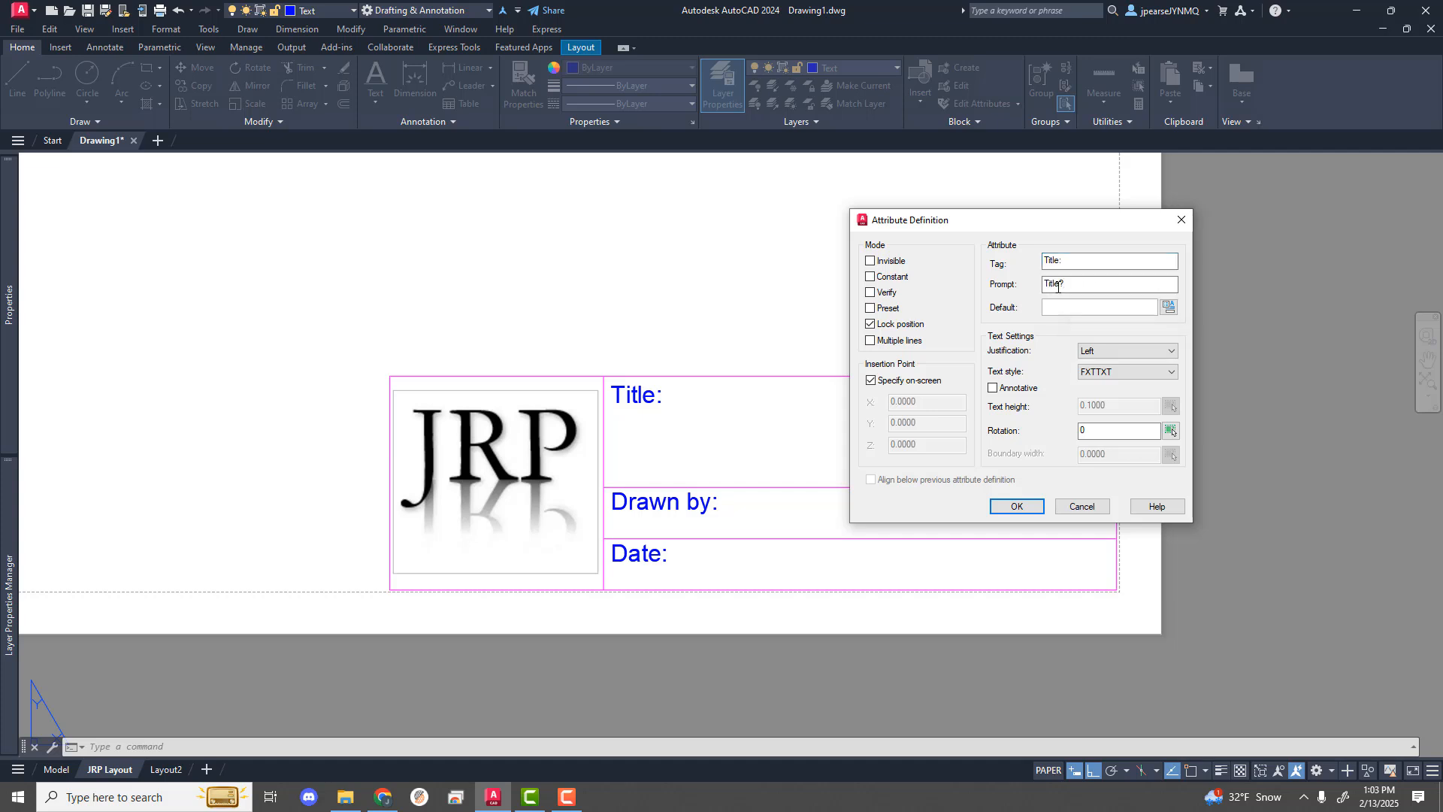
{"action": "left_click", "coordinate": [1052, 306]}
{"action": "left_click", "coordinate": [1175, 351]}
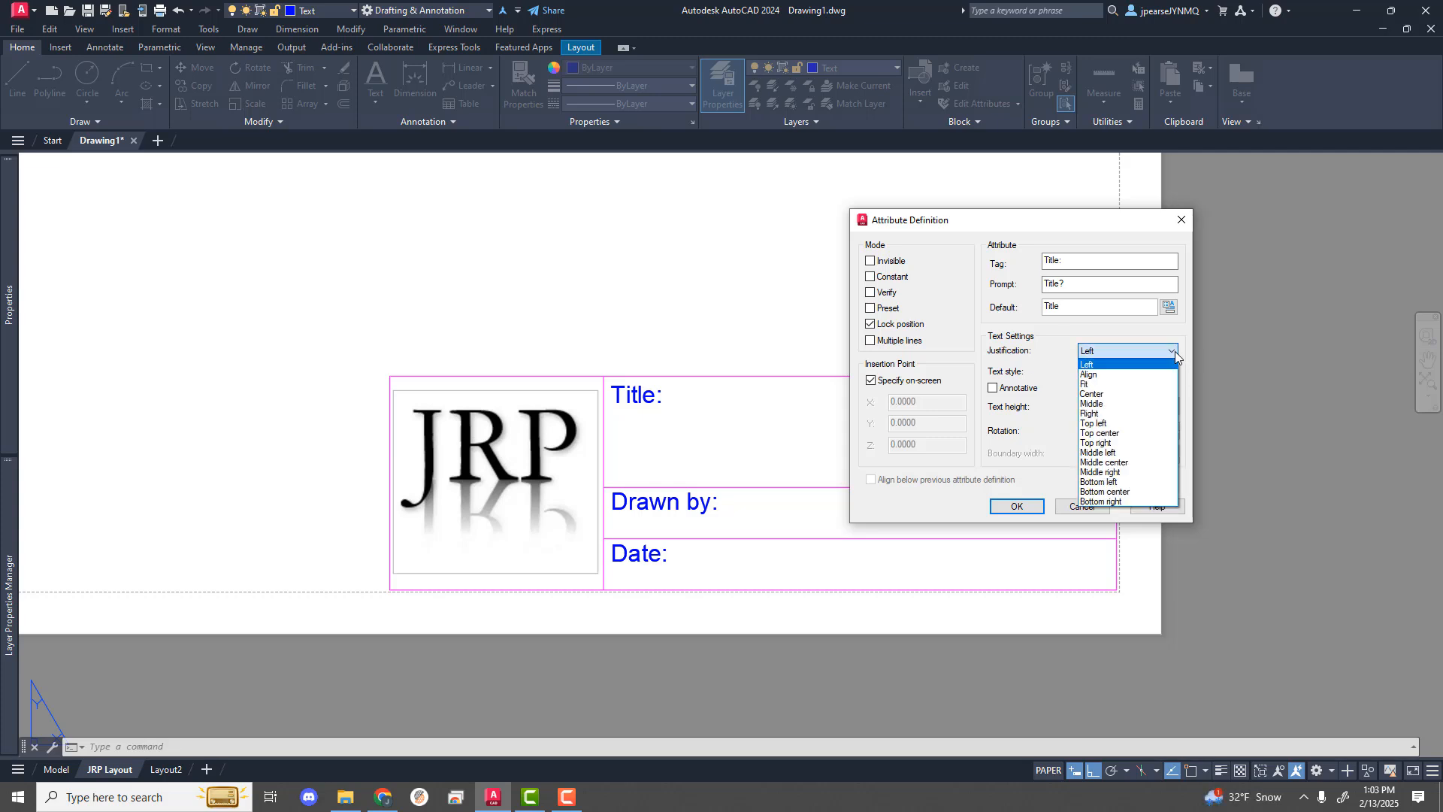
{"action": "left_click", "coordinate": [1134, 462]}
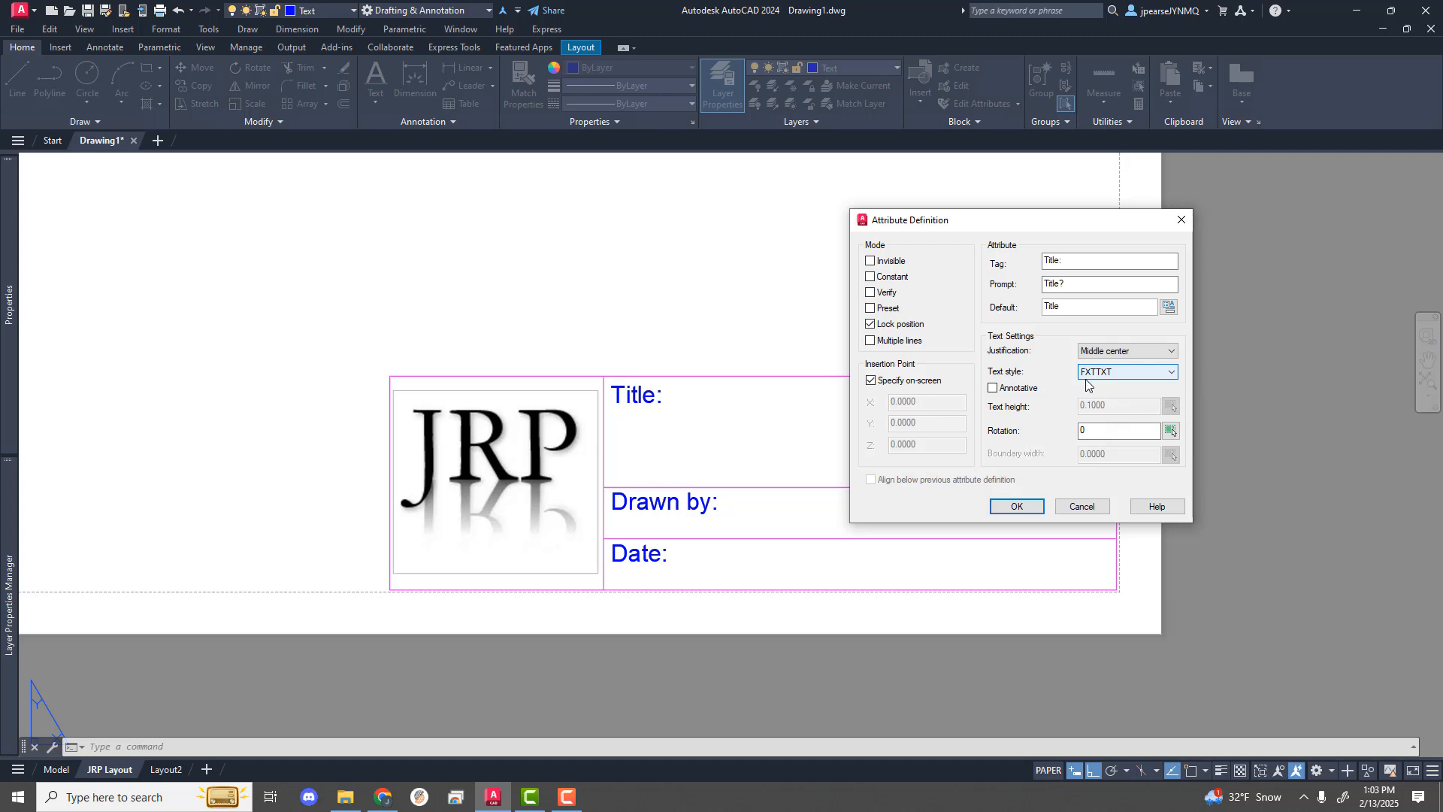
{"action": "left_click", "coordinate": [1016, 507]}
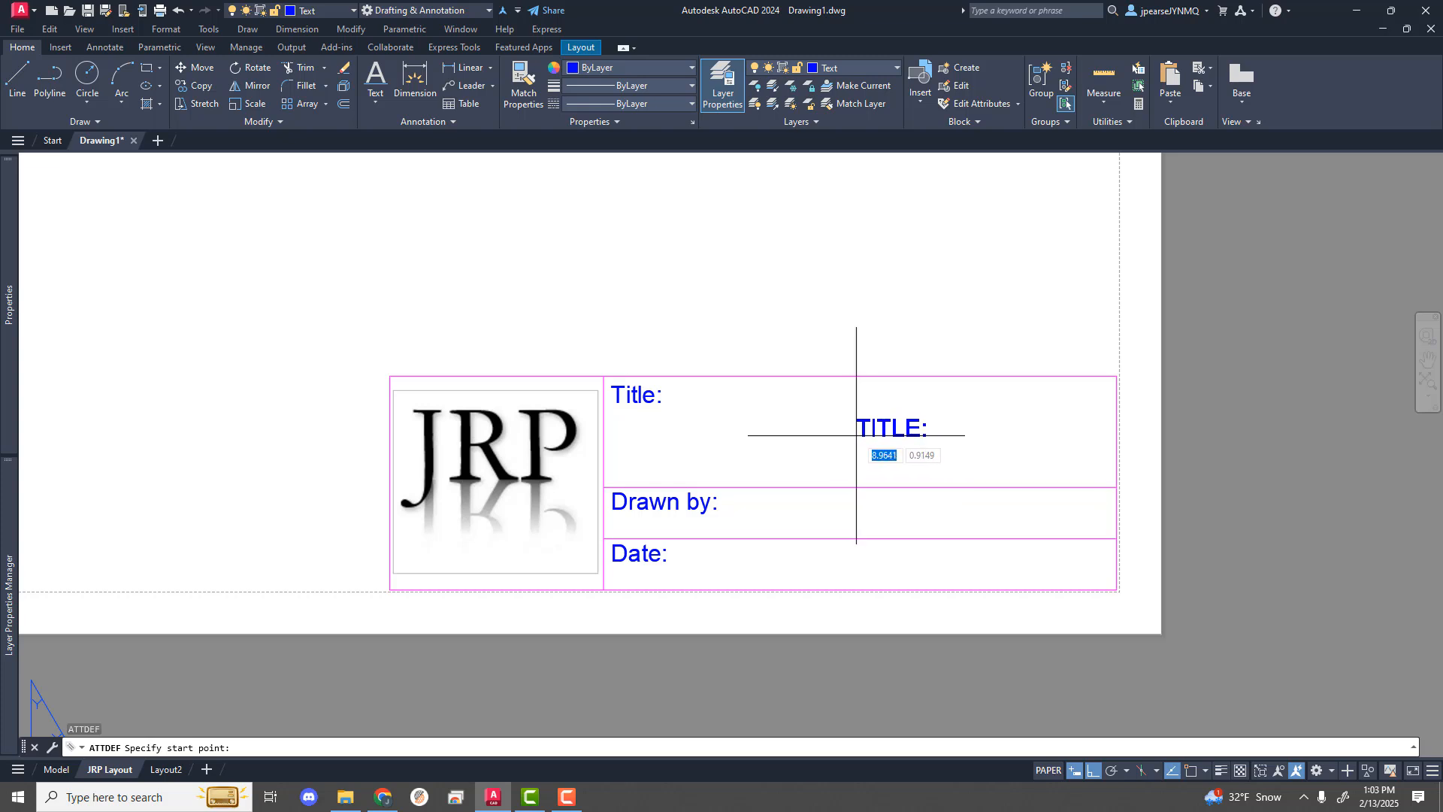
{"action": "left_click", "coordinate": [856, 435]}
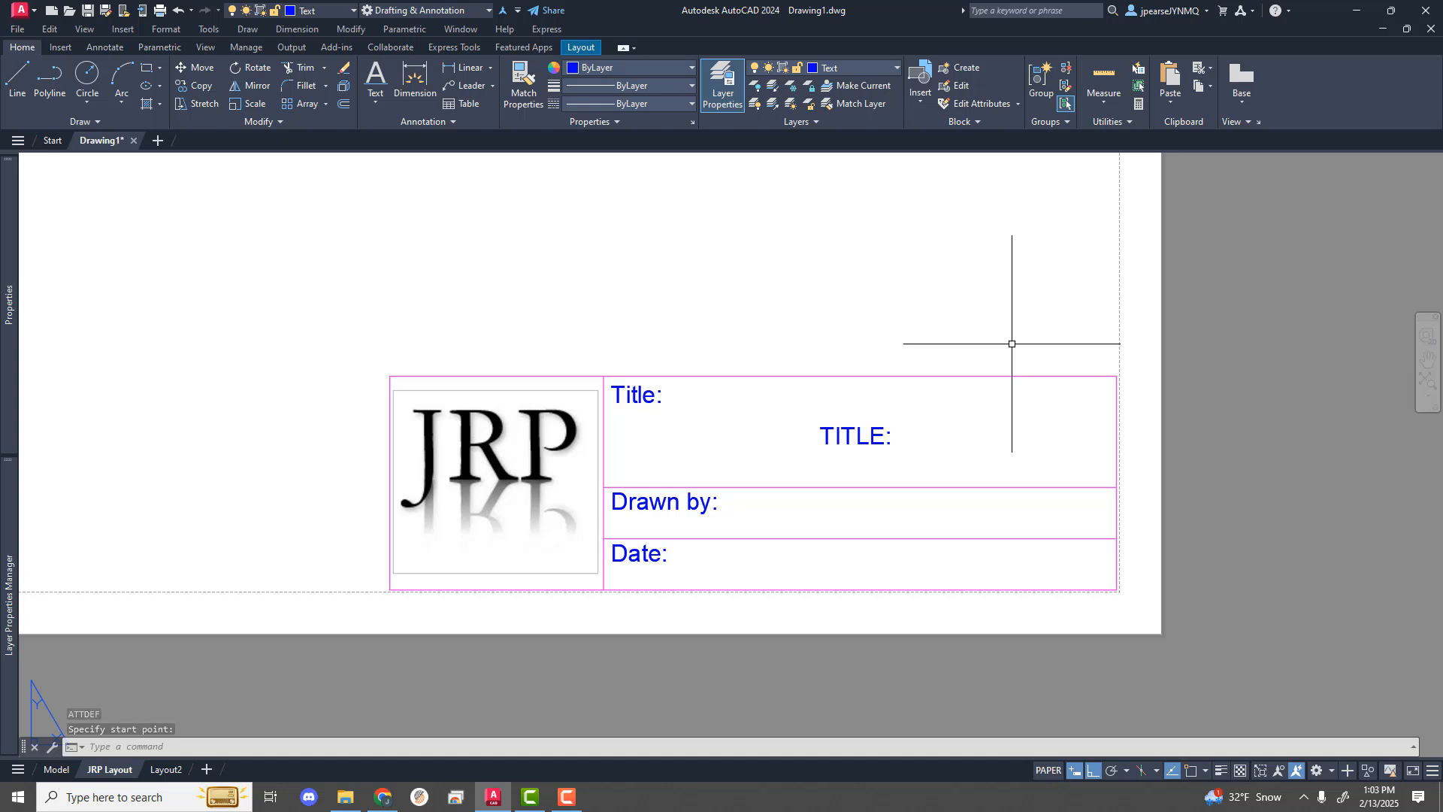
Step: Start a new attribute definition with tag Designer:, prompt Designer? and default value Designer
{"action": "left_click", "coordinate": [100, 747]}
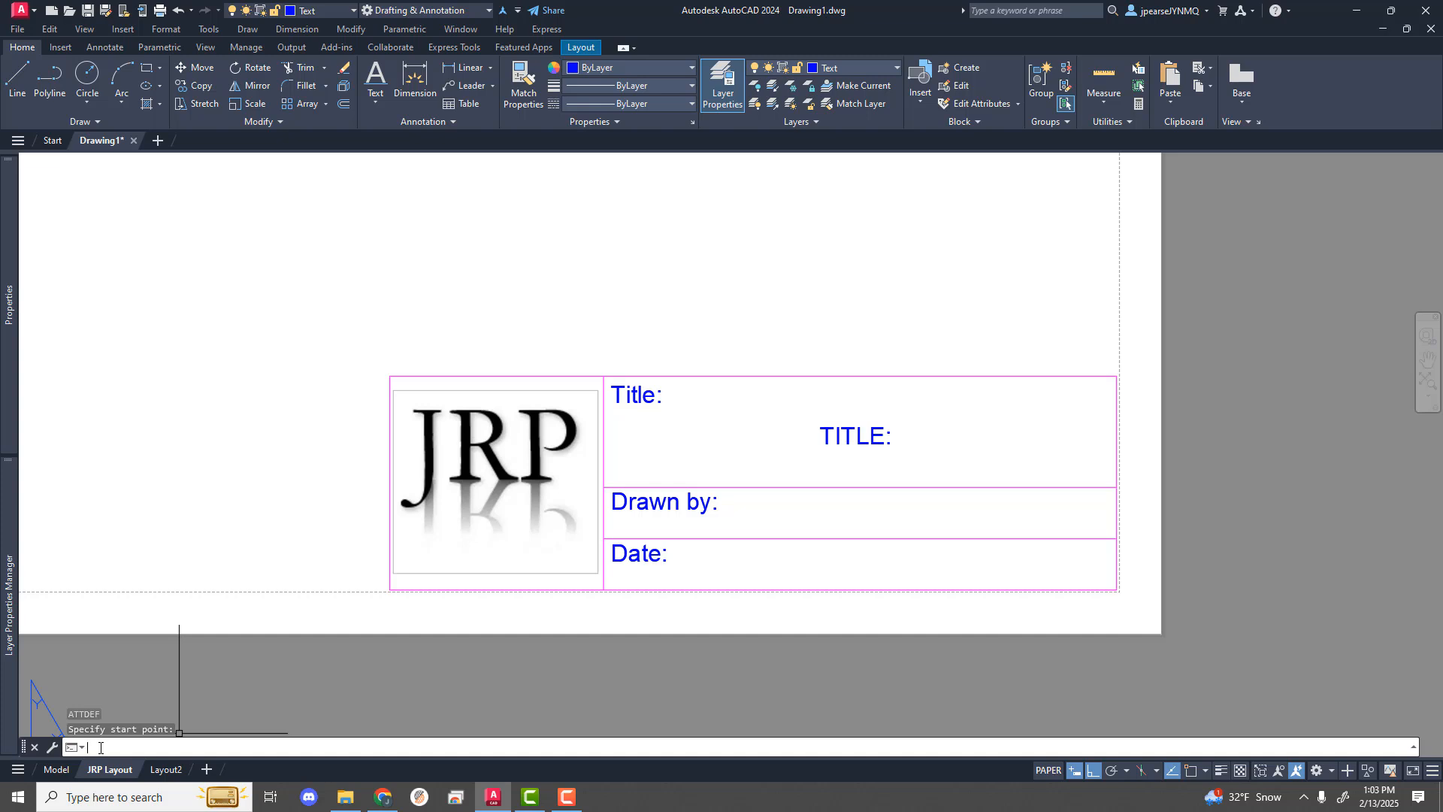
{"action": "type", "text": "ATT"}
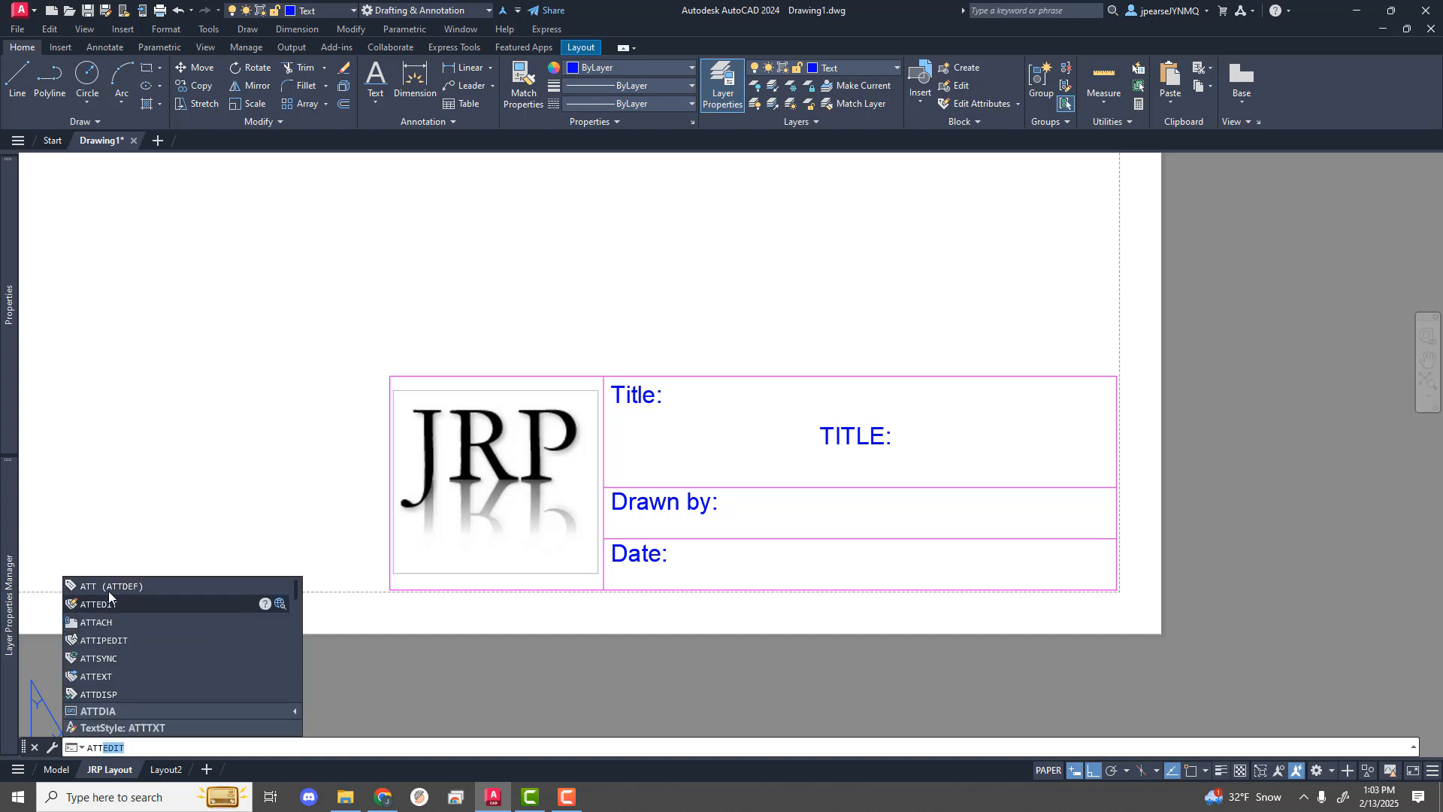
{"action": "left_click", "coordinate": [108, 589]}
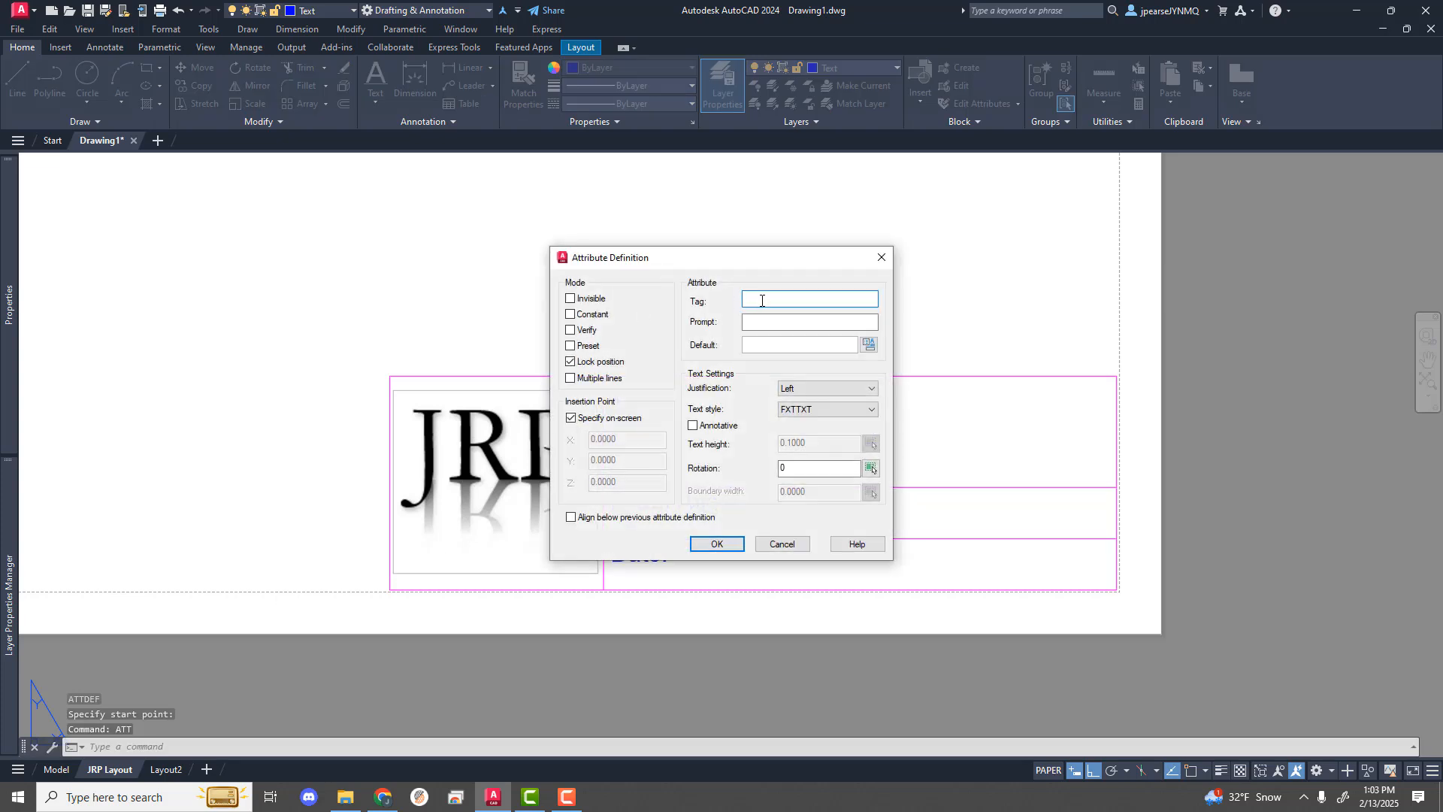
{"action": "type", "text": "Designer:"}
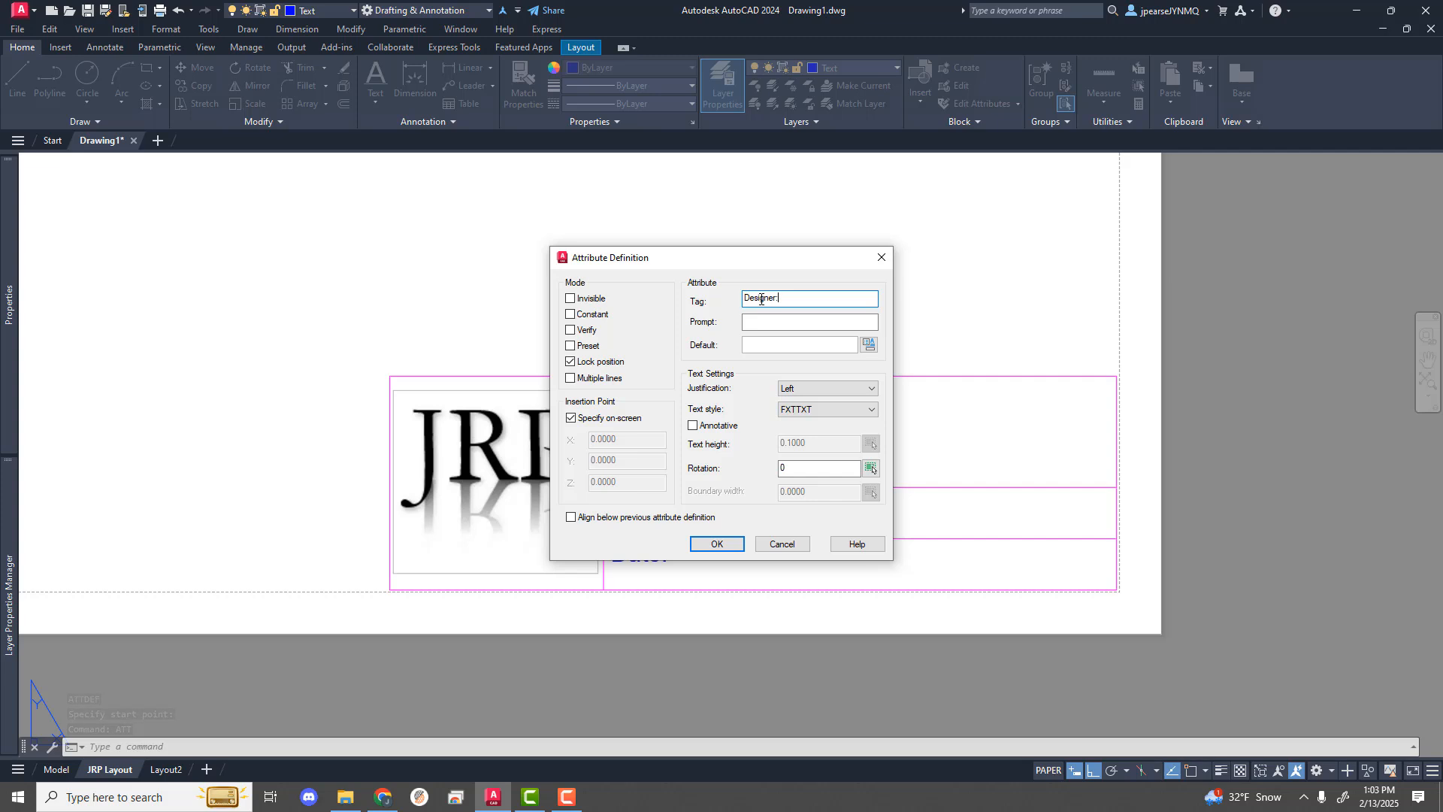
{"action": "left_click", "coordinate": [754, 321]}
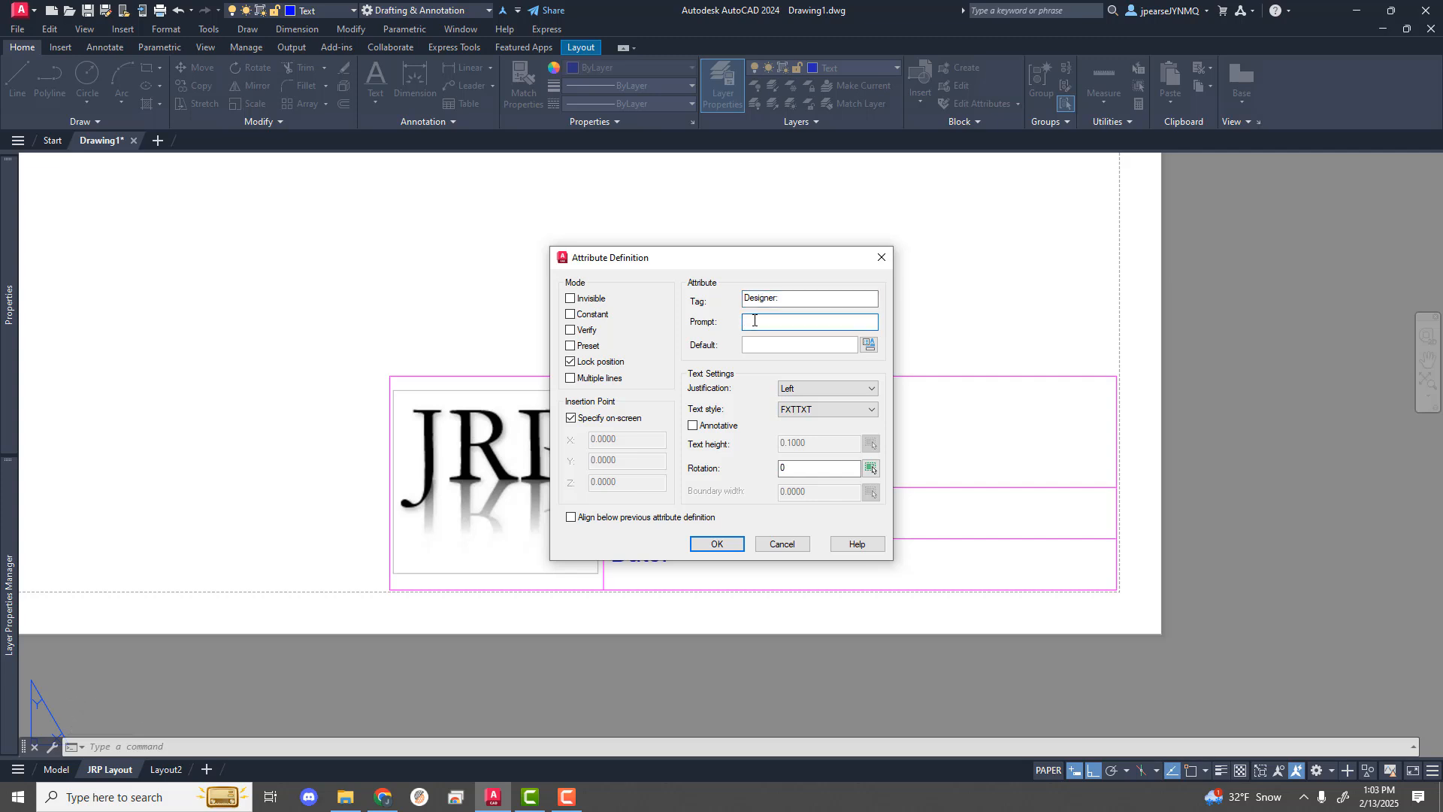
{"action": "type", "text": "Designer?"}
{"action": "left_click", "coordinate": [755, 342]}
{"action": "type", "text": "Designer"}
Step: Give the Designer attribute Middle center justification and the ATTTXT text style, and place it in the middle of the "Drawn by:" row
{"action": "left_click", "coordinate": [871, 390]}
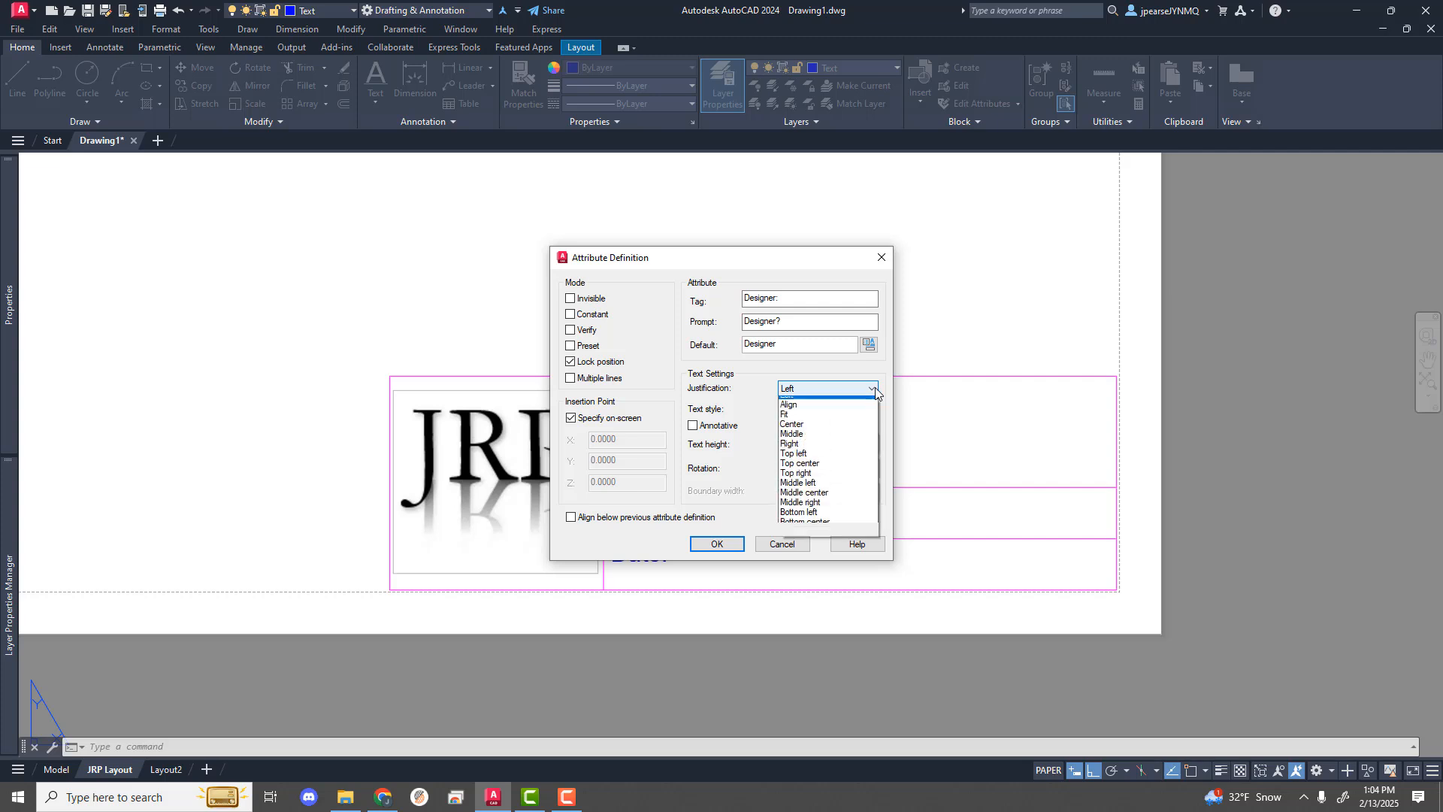
{"action": "left_click", "coordinate": [834, 506]}
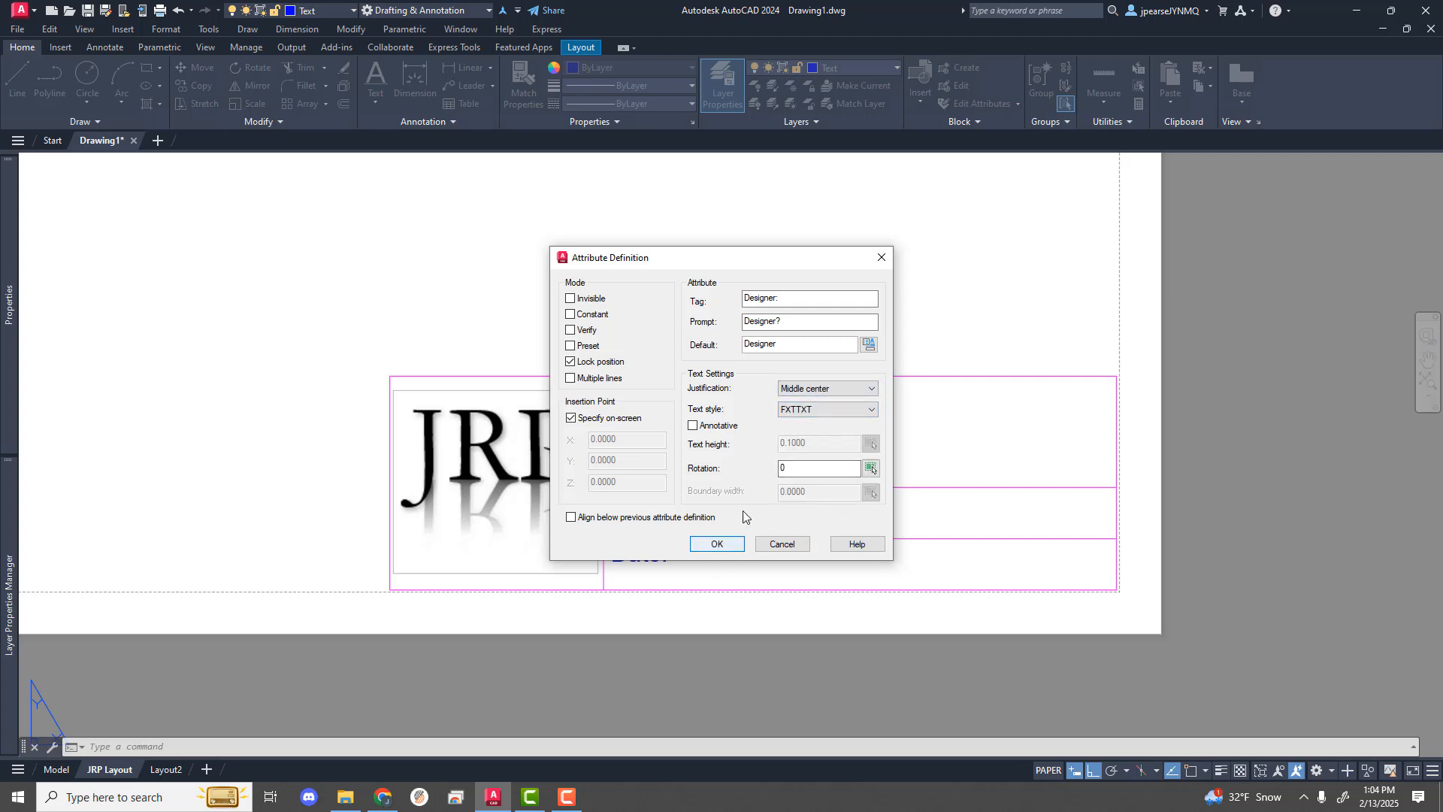
{"action": "left_click", "coordinate": [872, 410]}
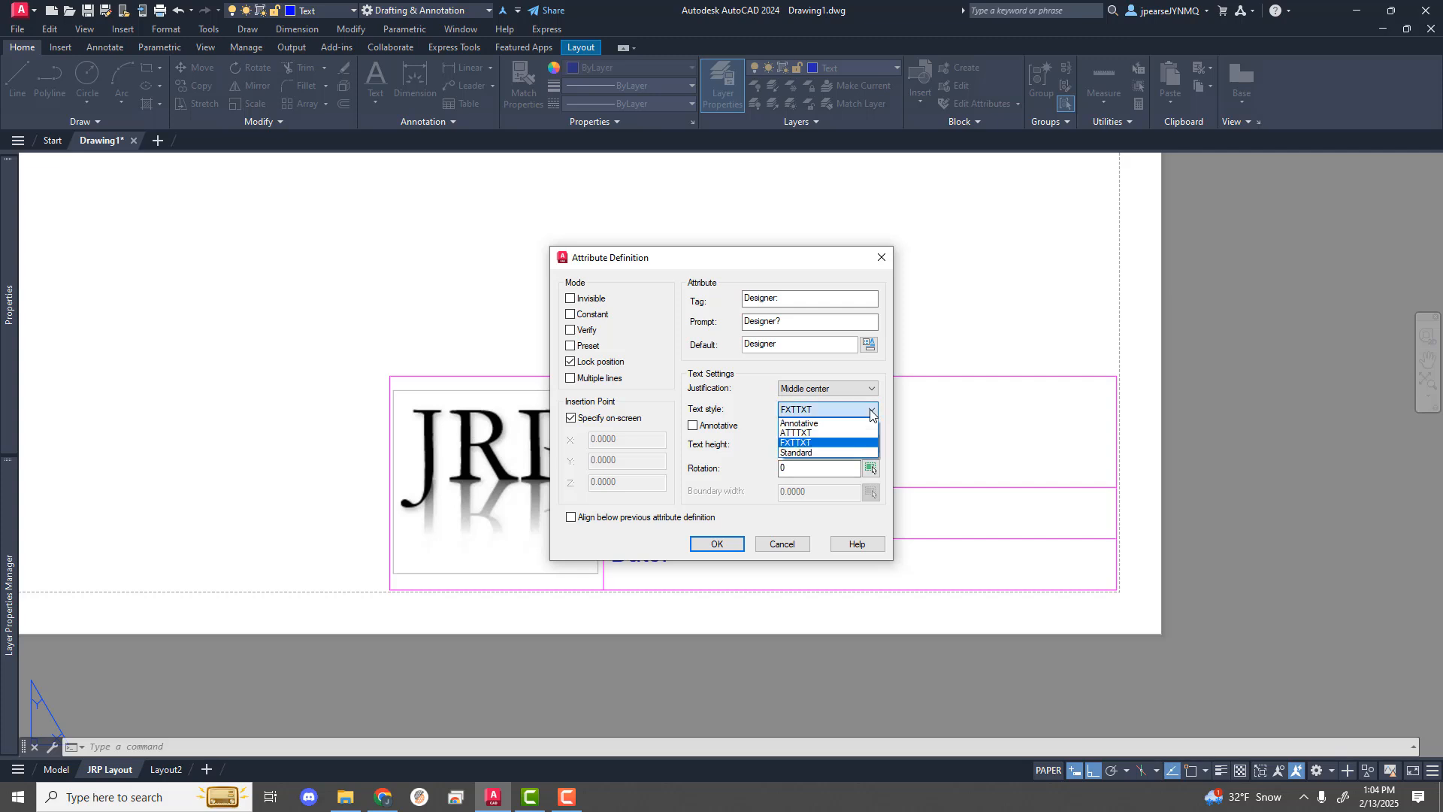
{"action": "left_click", "coordinate": [815, 434]}
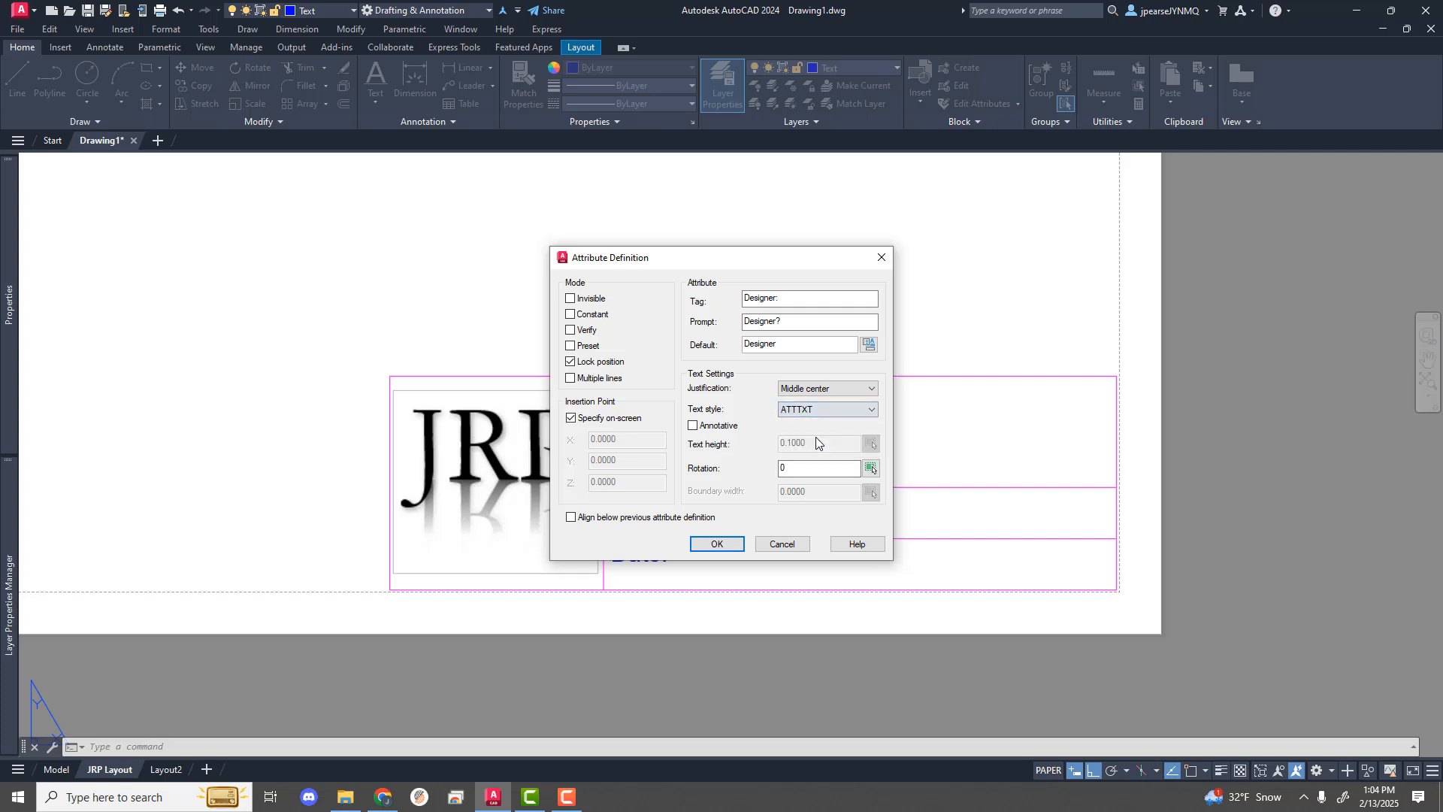
{"action": "left_click", "coordinate": [718, 544]}
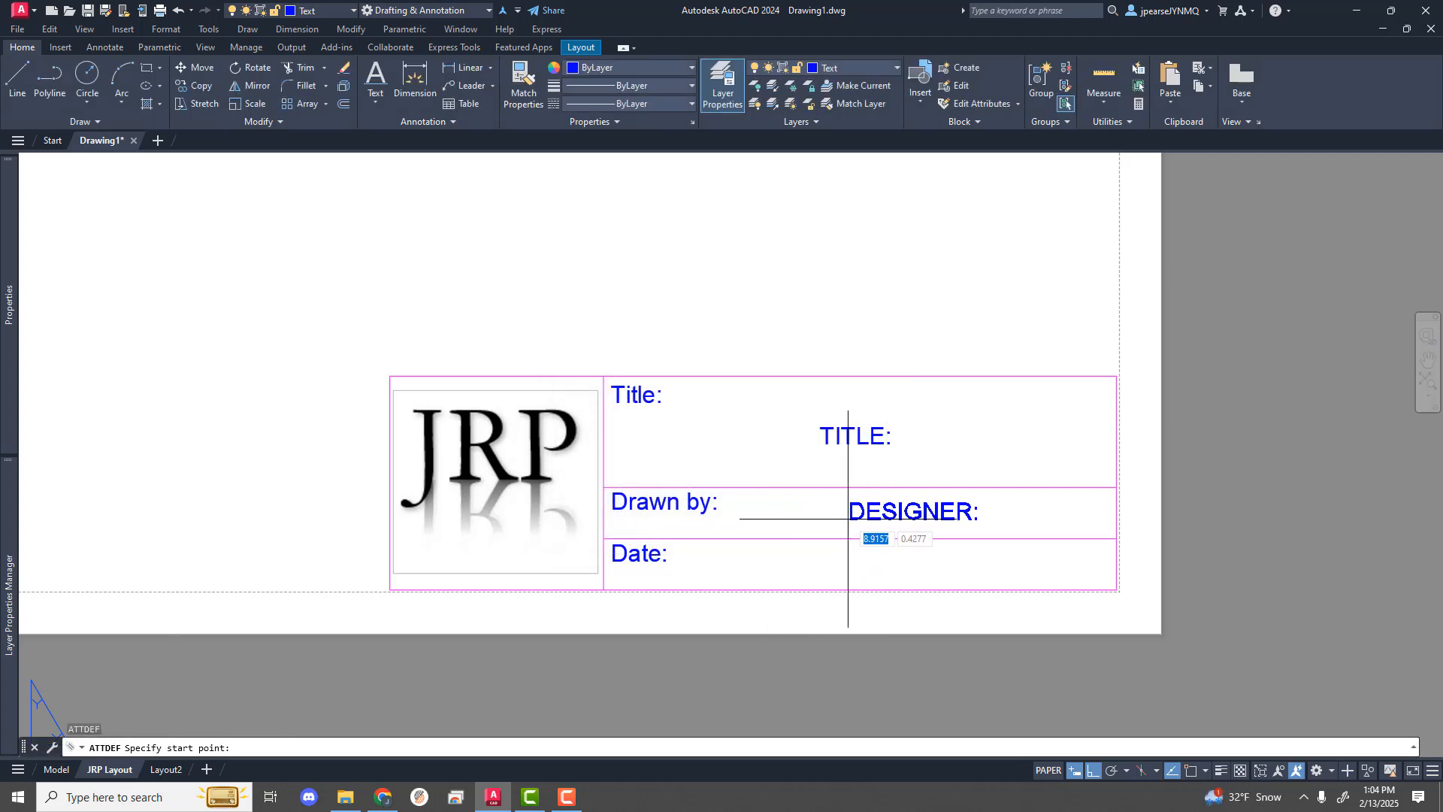
{"action": "left_click", "coordinate": [848, 521]}
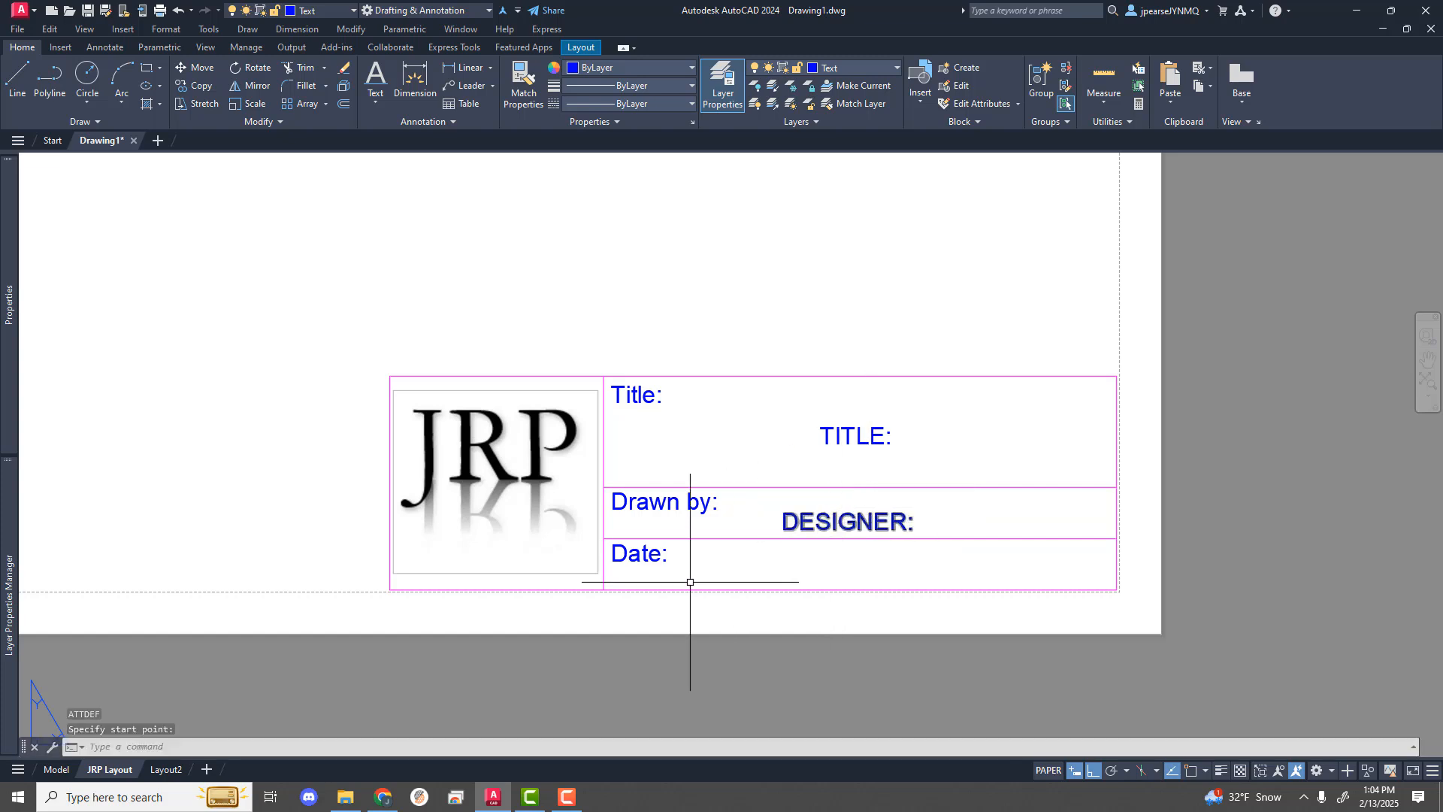
Step: Start another attribute definition with tag Date: and prompt Date?
{"action": "left_click", "coordinate": [127, 750]}
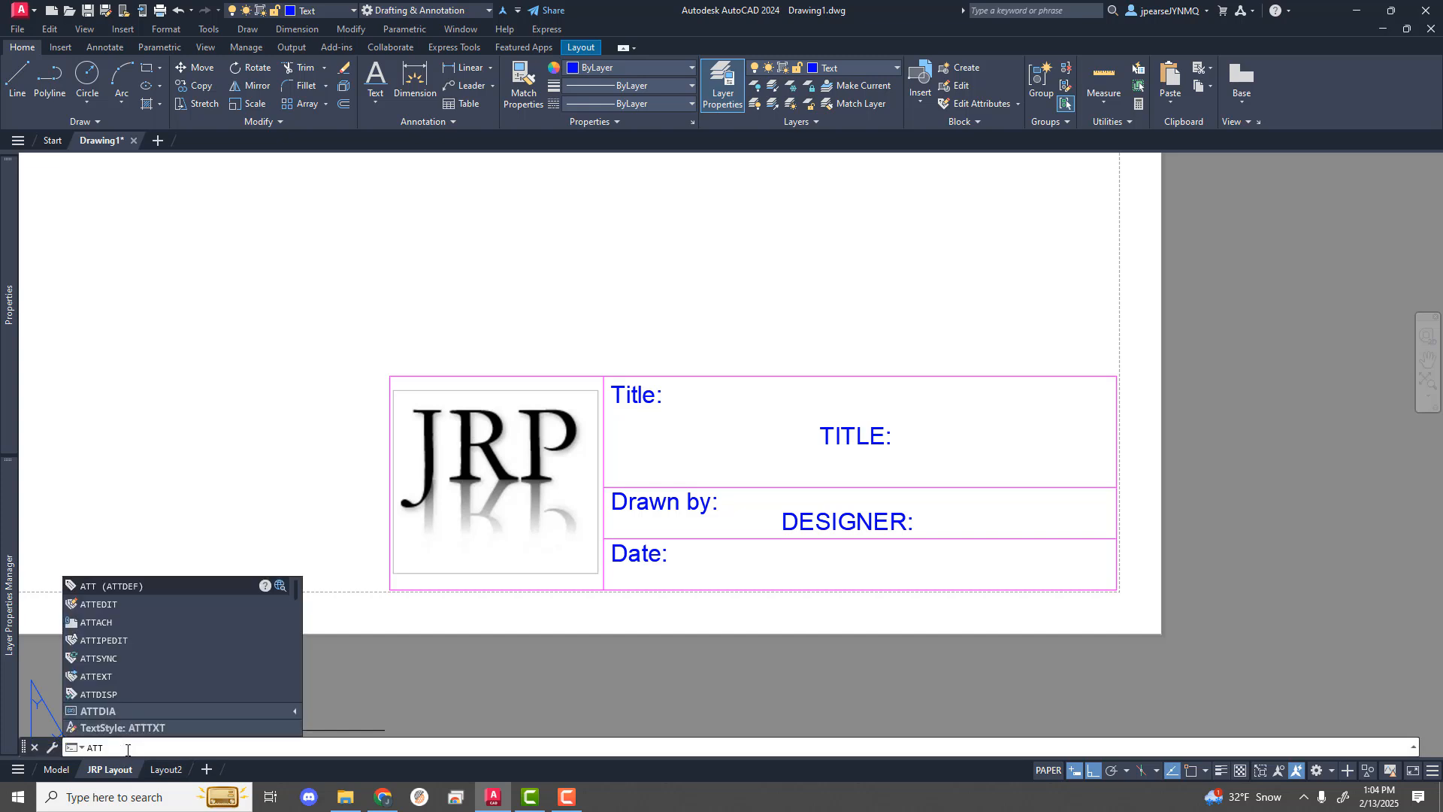
{"action": "type", "text": "attde"}
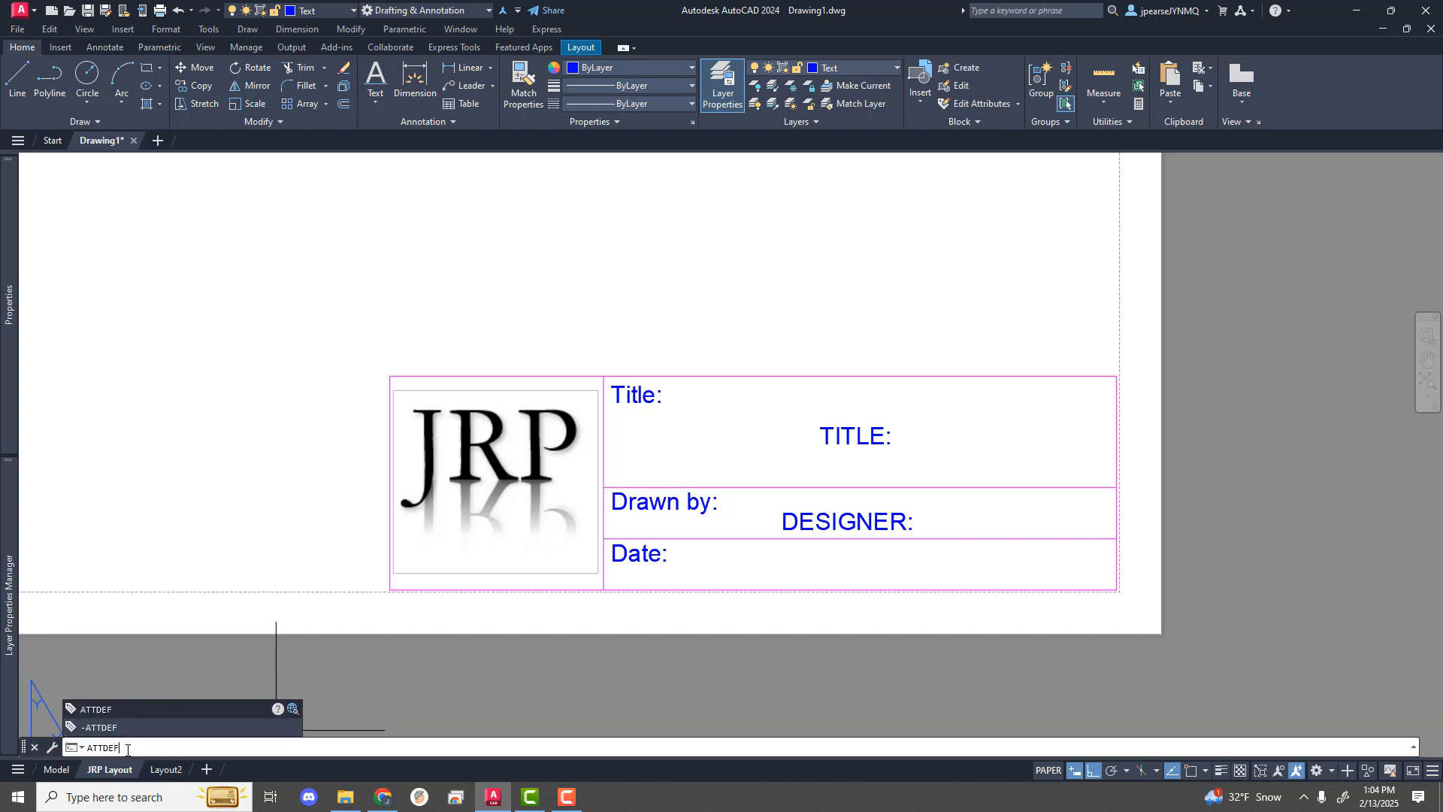
{"action": "left_click", "coordinate": [118, 708]}
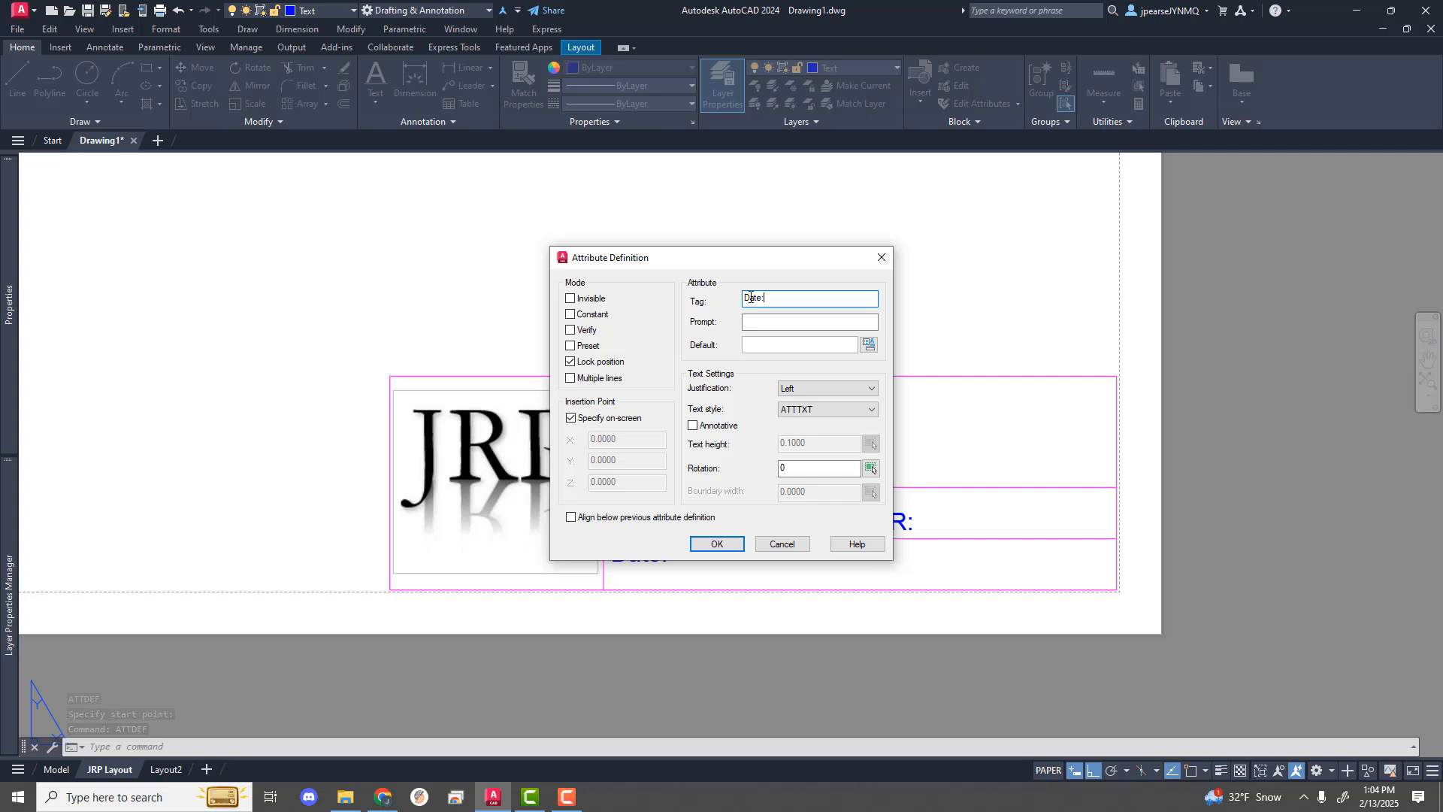
{"action": "left_click", "coordinate": [755, 321]}
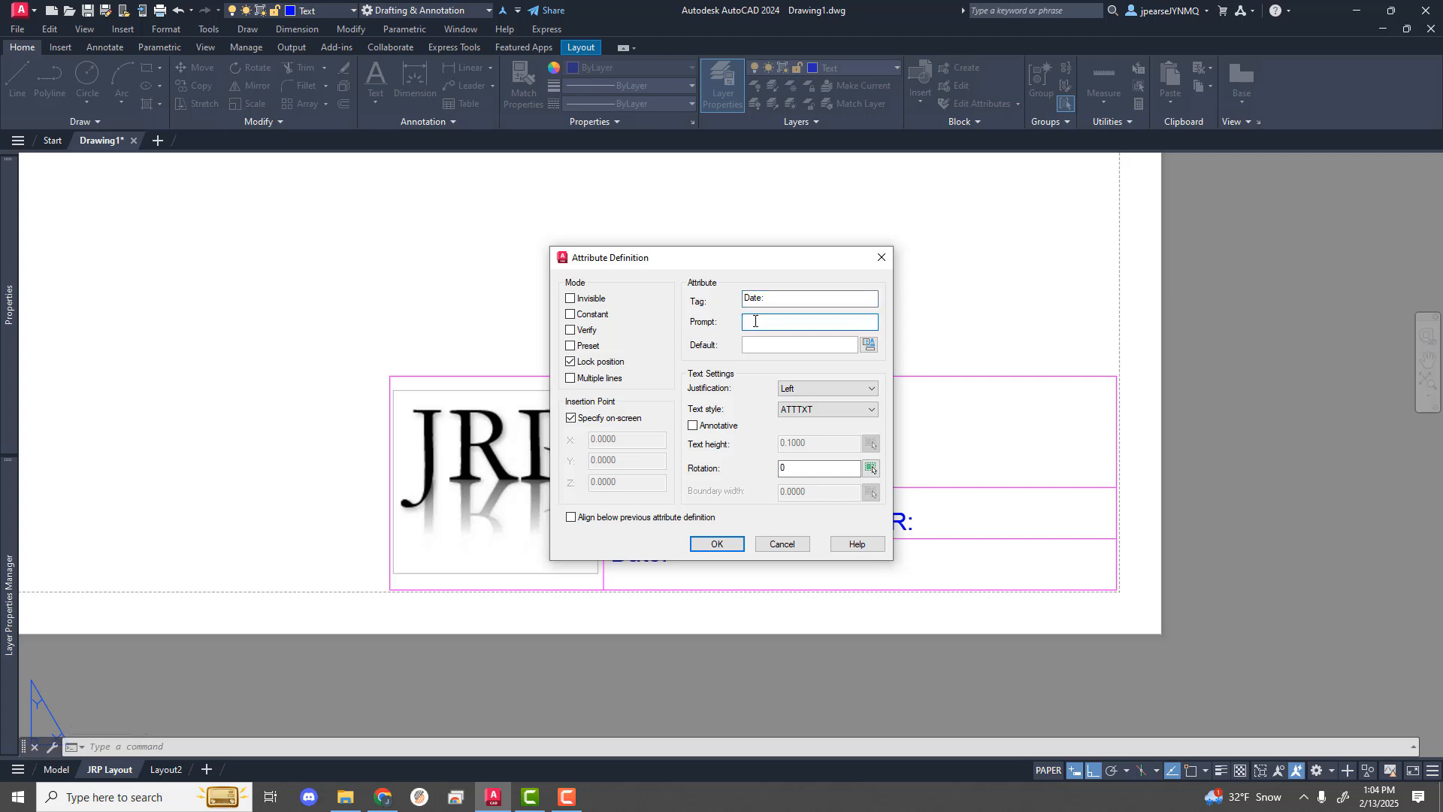
{"action": "type", "text": "DAte"}
{"action": "type", "text": "ate?"}
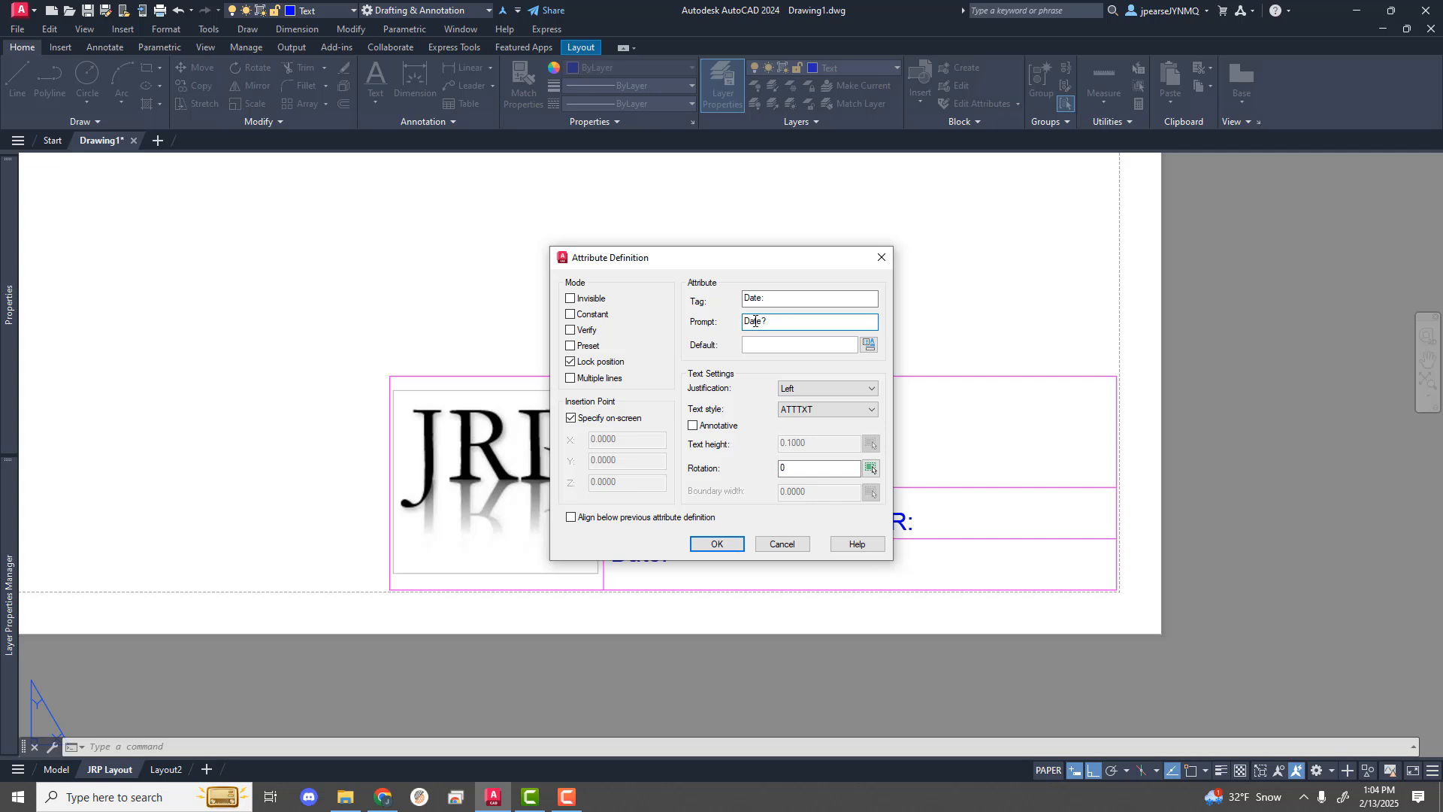
Step: Insert a Date field in the M/d/yyyy format as the attribute's default value
{"action": "left_click", "coordinate": [868, 345]}
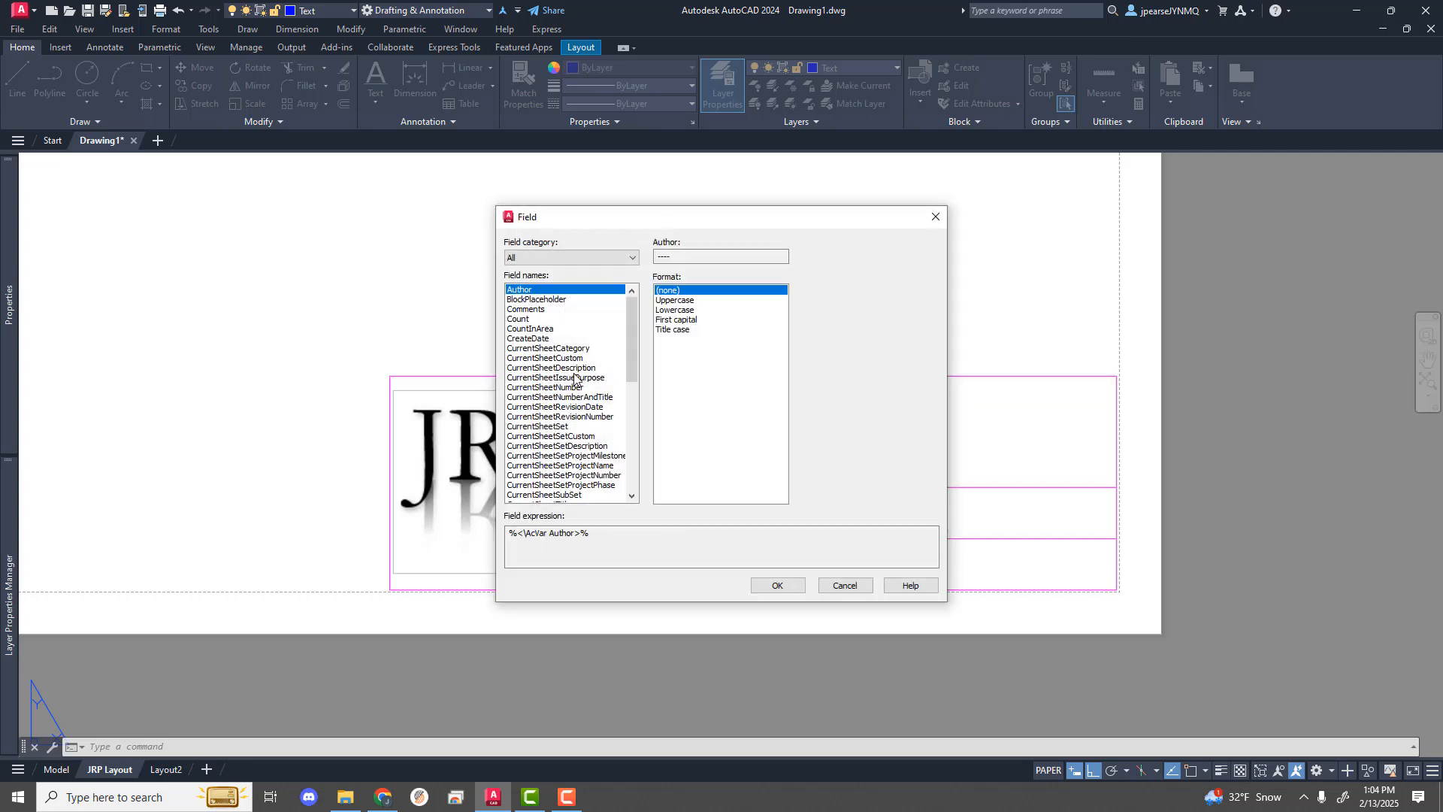
{"action": "scroll", "coordinate": [575, 378], "scroll_direction": "down", "scroll_amount": 2}
{"action": "scroll", "coordinate": [574, 378], "scroll_direction": "down", "scroll_amount": 2}
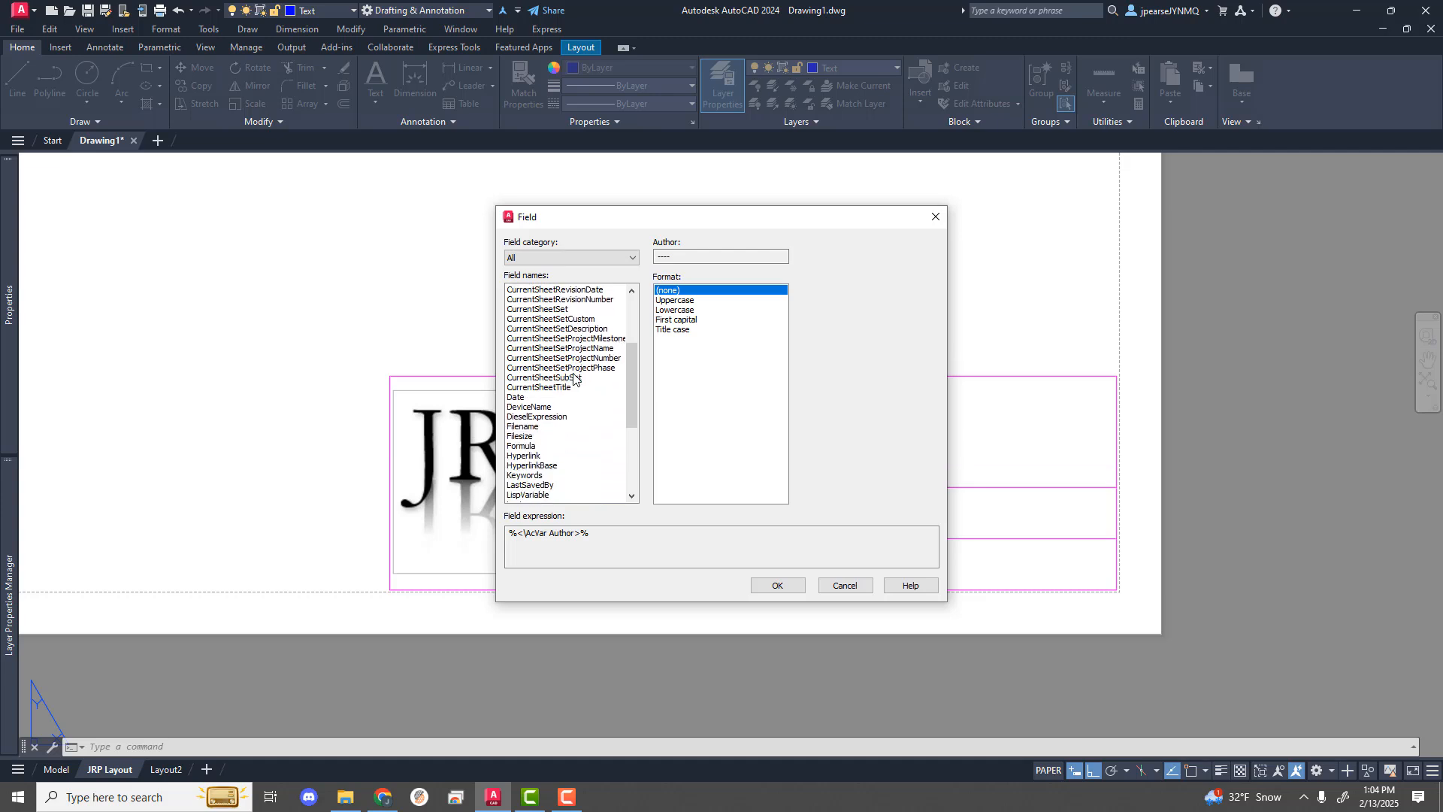
{"action": "scroll", "coordinate": [574, 378], "scroll_direction": "down", "scroll_amount": 2}
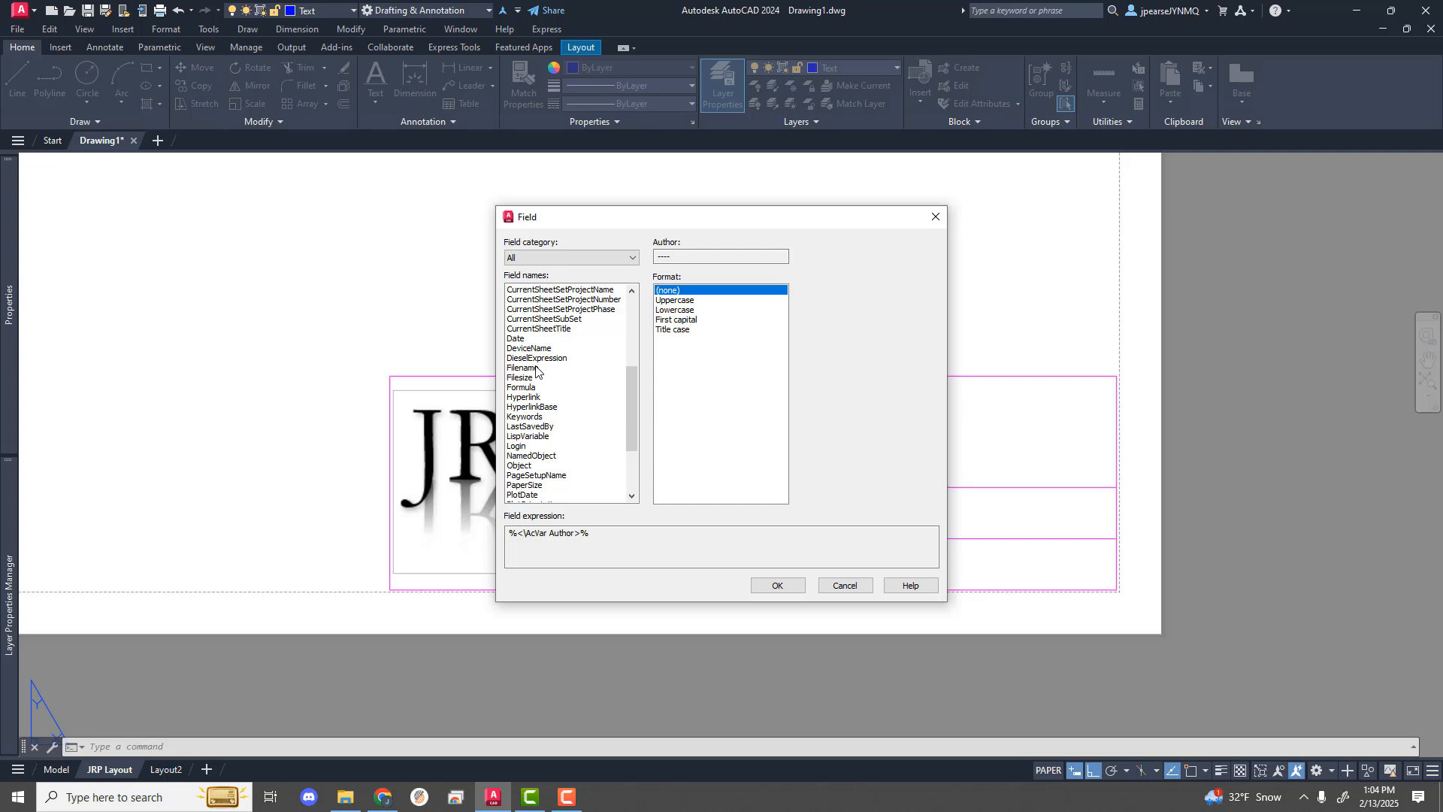
{"action": "scroll", "coordinate": [563, 436], "scroll_direction": "down", "scroll_amount": 1}
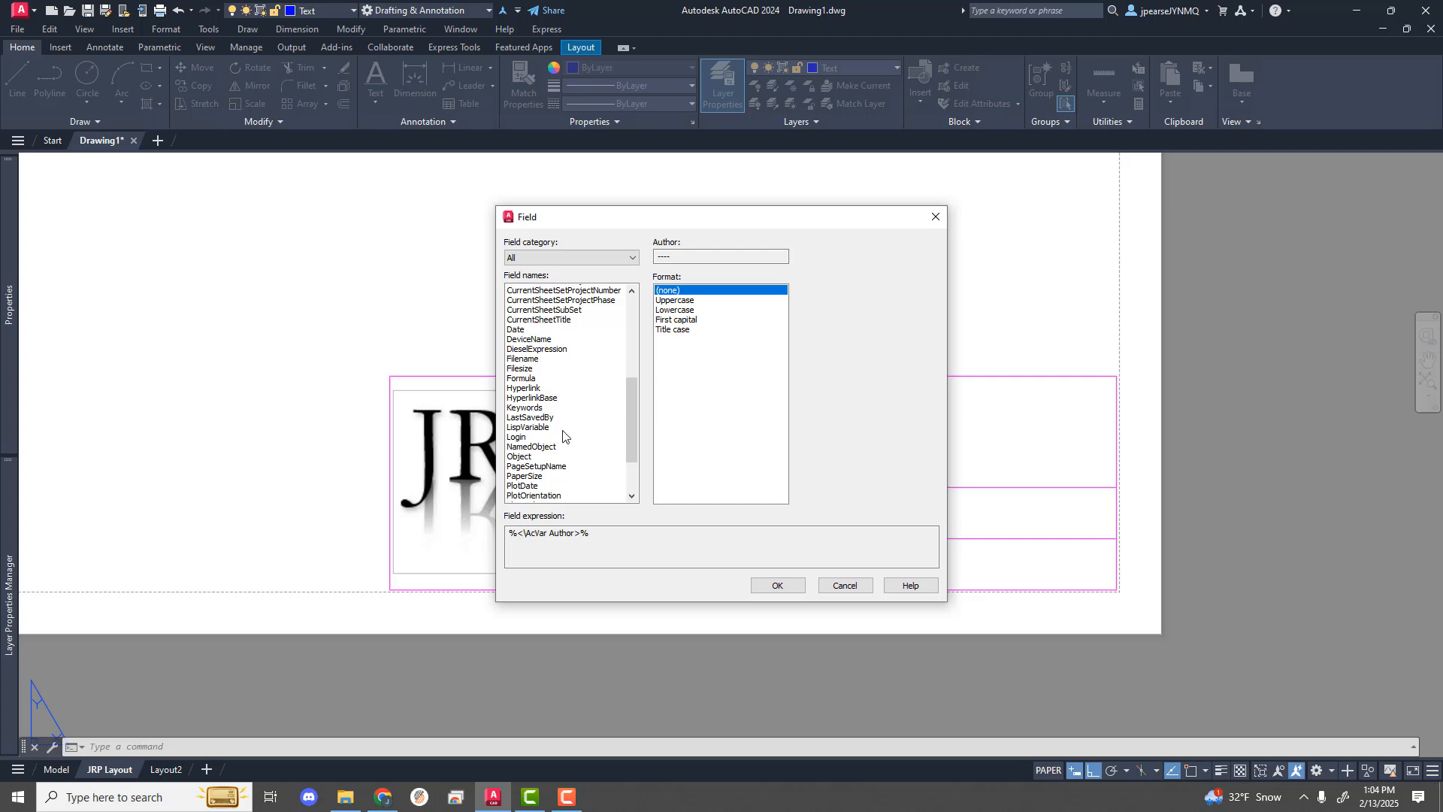
{"action": "scroll", "coordinate": [563, 436], "scroll_direction": "down", "scroll_amount": 1}
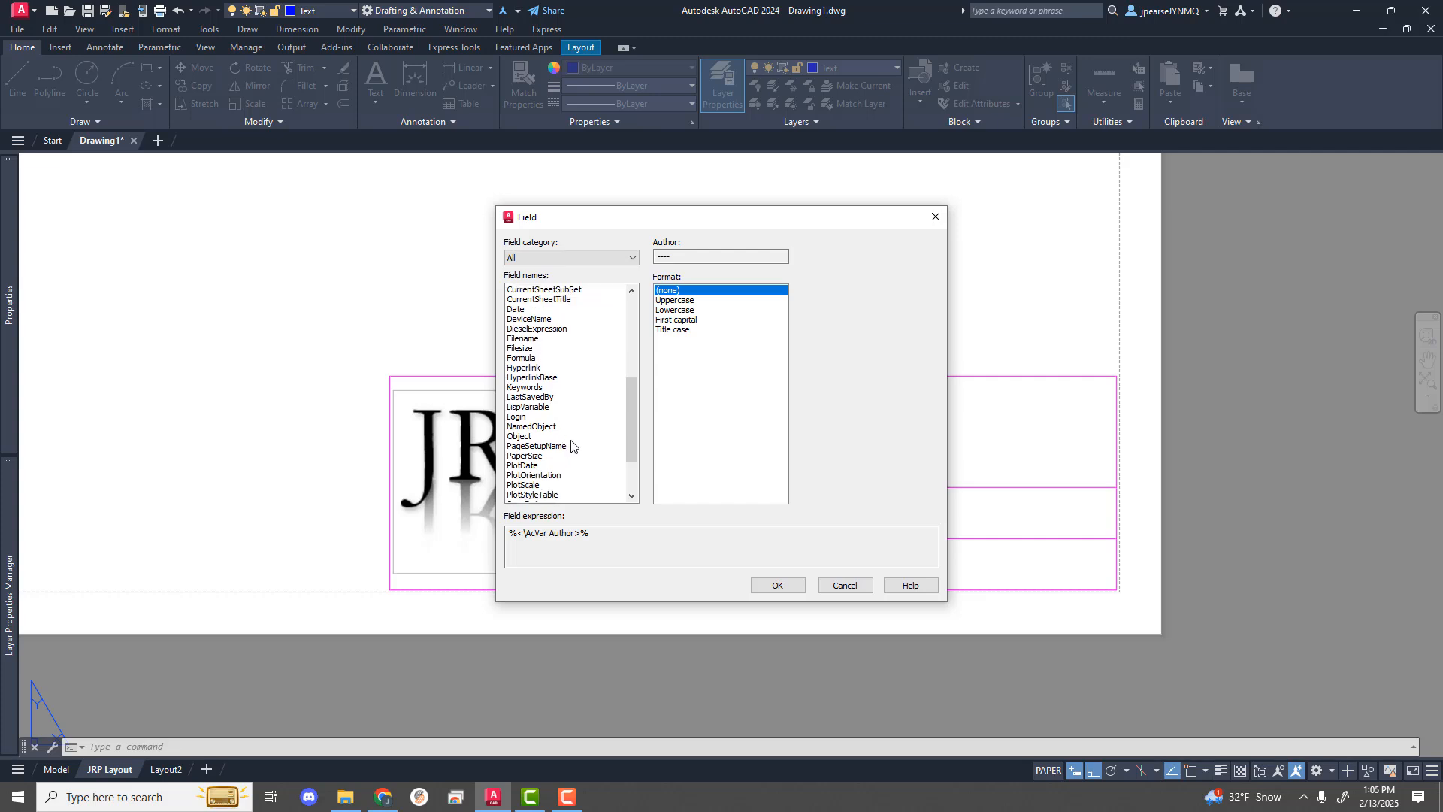
{"action": "left_click", "coordinate": [513, 310]}
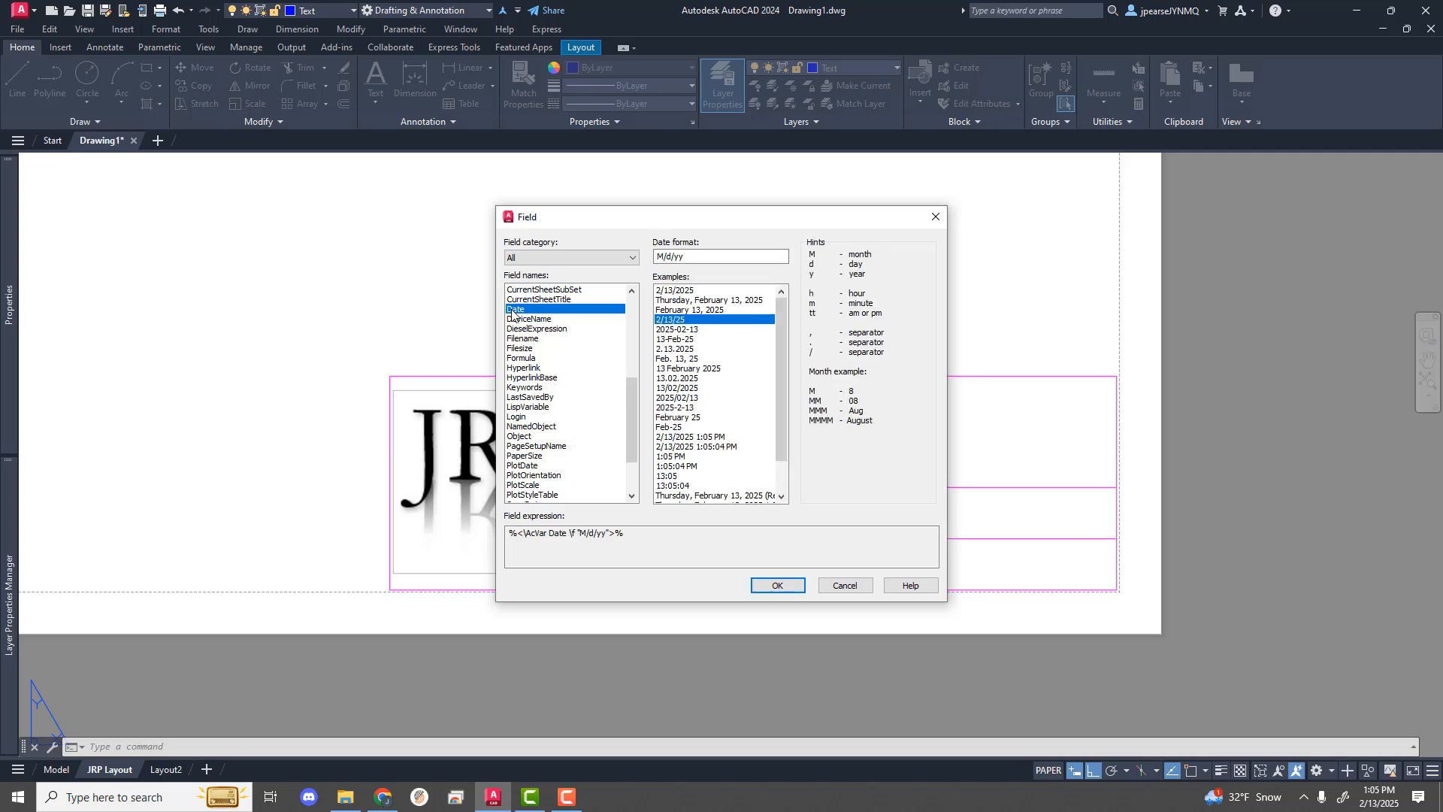
{"action": "left_click", "coordinate": [681, 318]}
{"action": "left_click", "coordinate": [683, 291]}
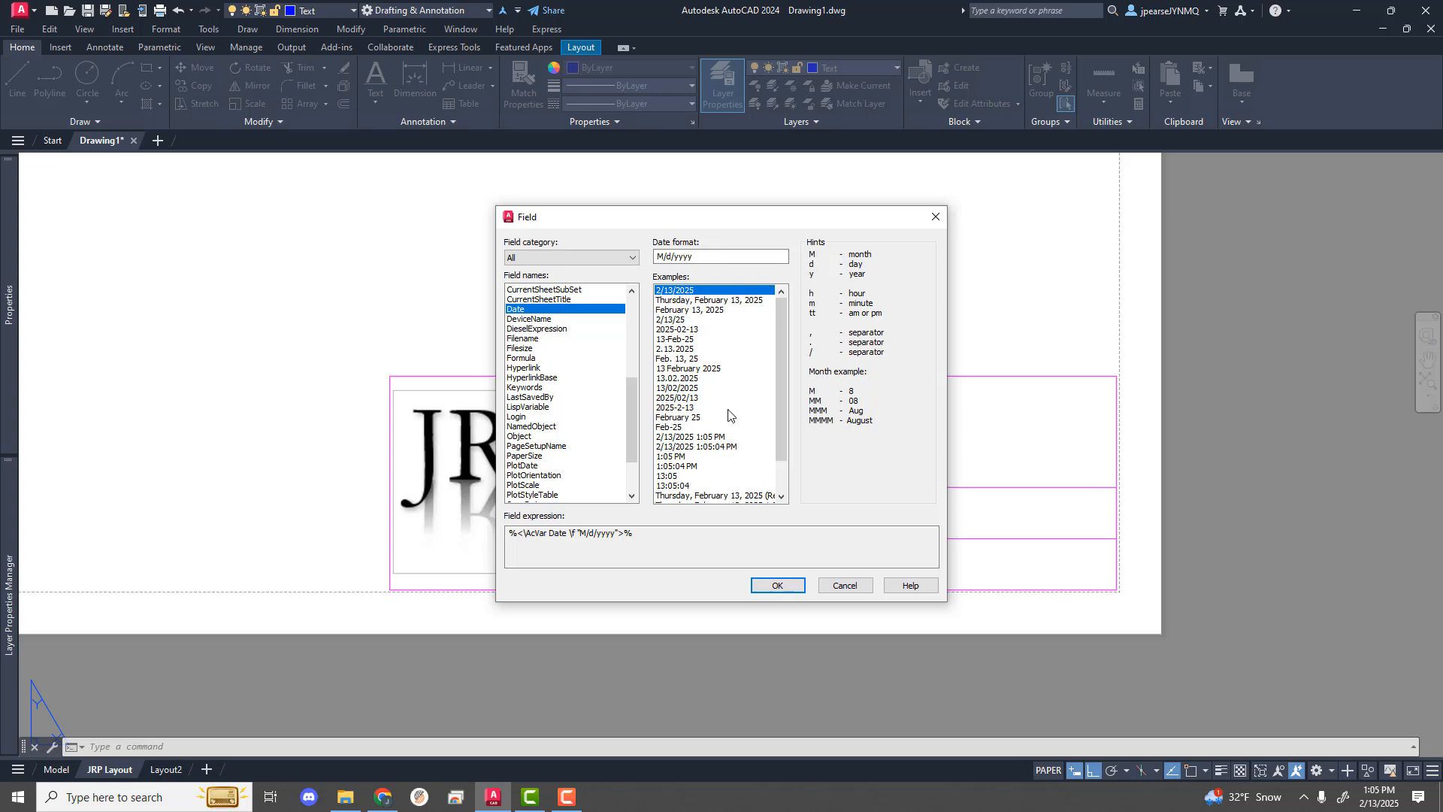
{"action": "left_click", "coordinate": [778, 585]}
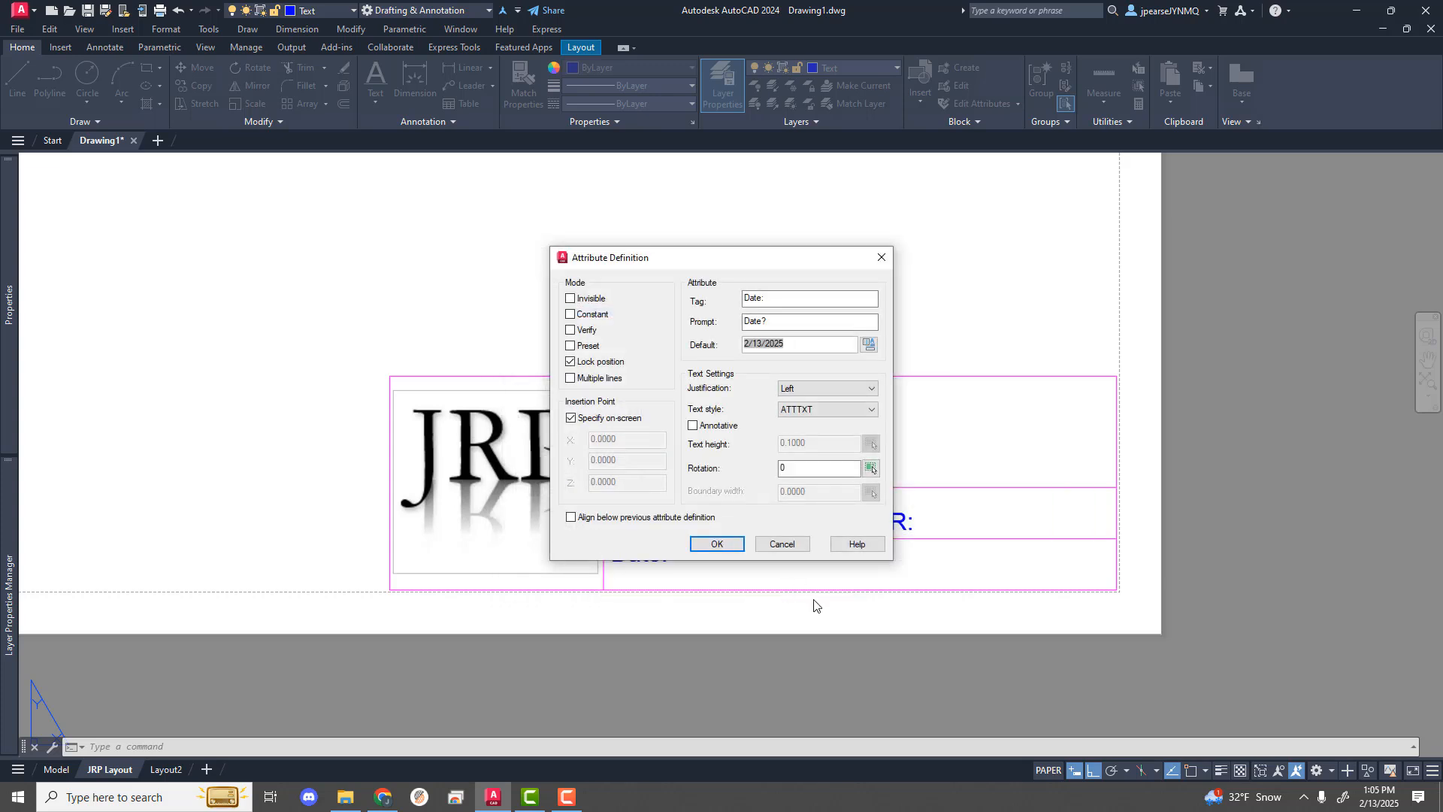
Step: Set the Date attribute's justification to Middle center and place it in the middle of the title block's bottom row
{"action": "left_click", "coordinate": [872, 390]}
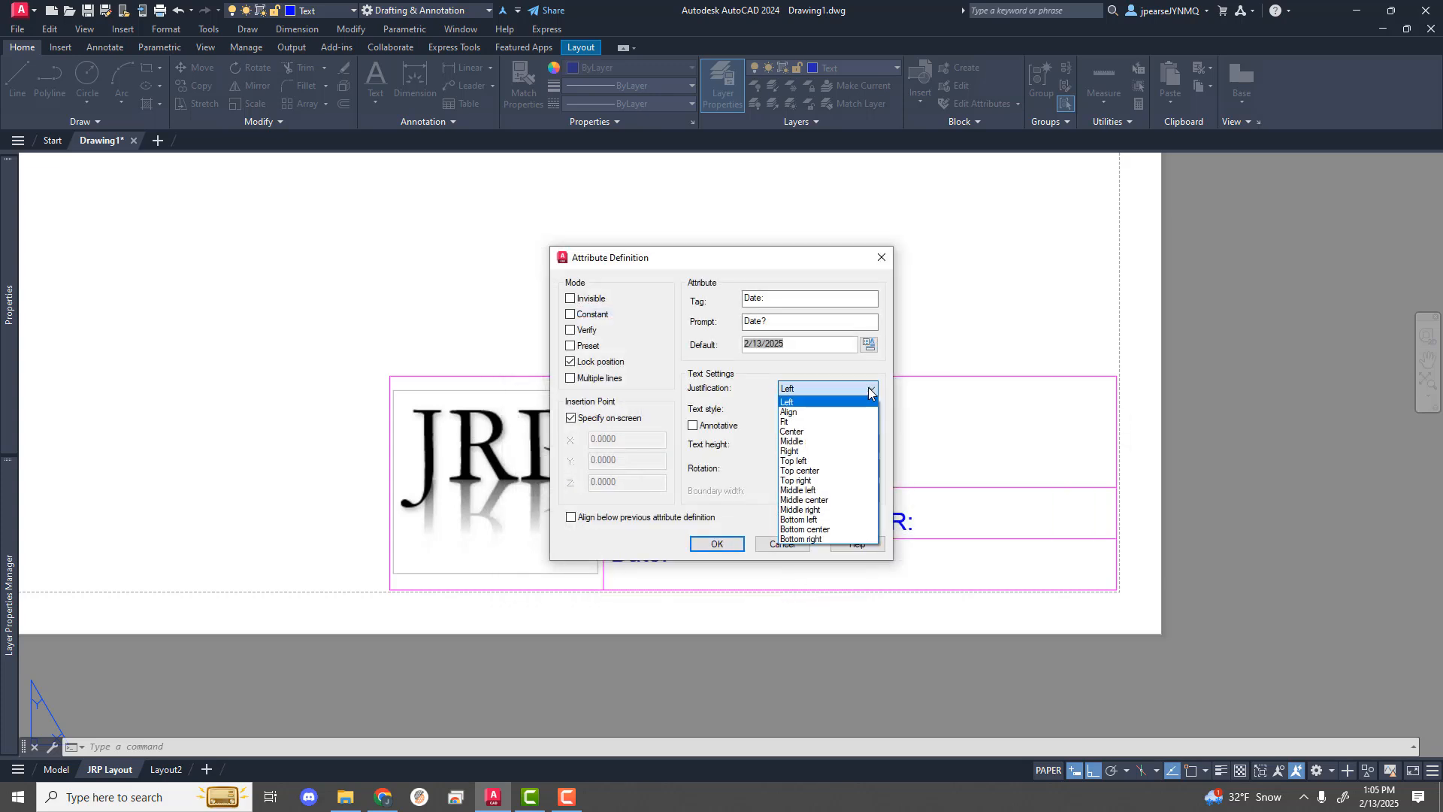
{"action": "left_click", "coordinate": [829, 505]}
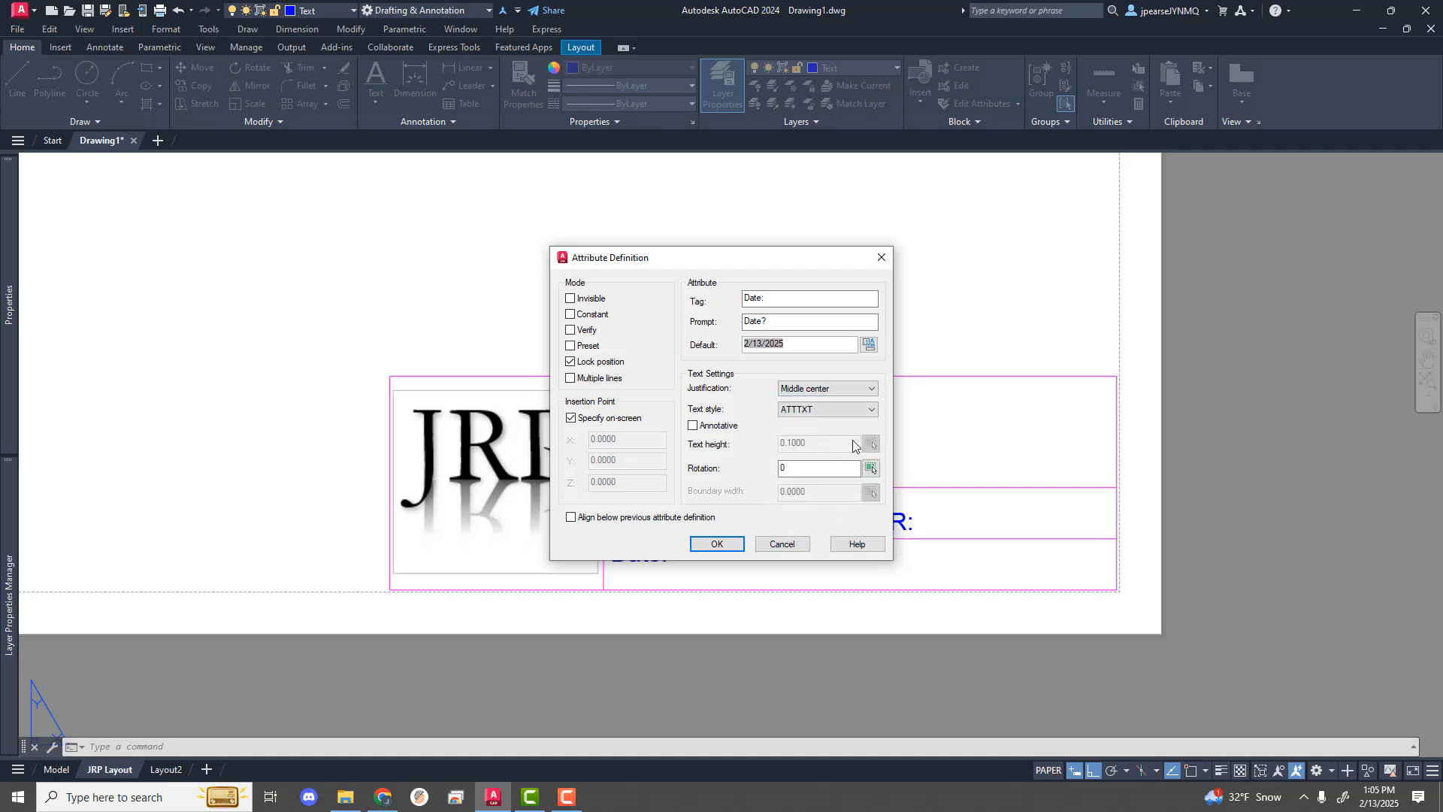
{"action": "left_click", "coordinate": [717, 544]}
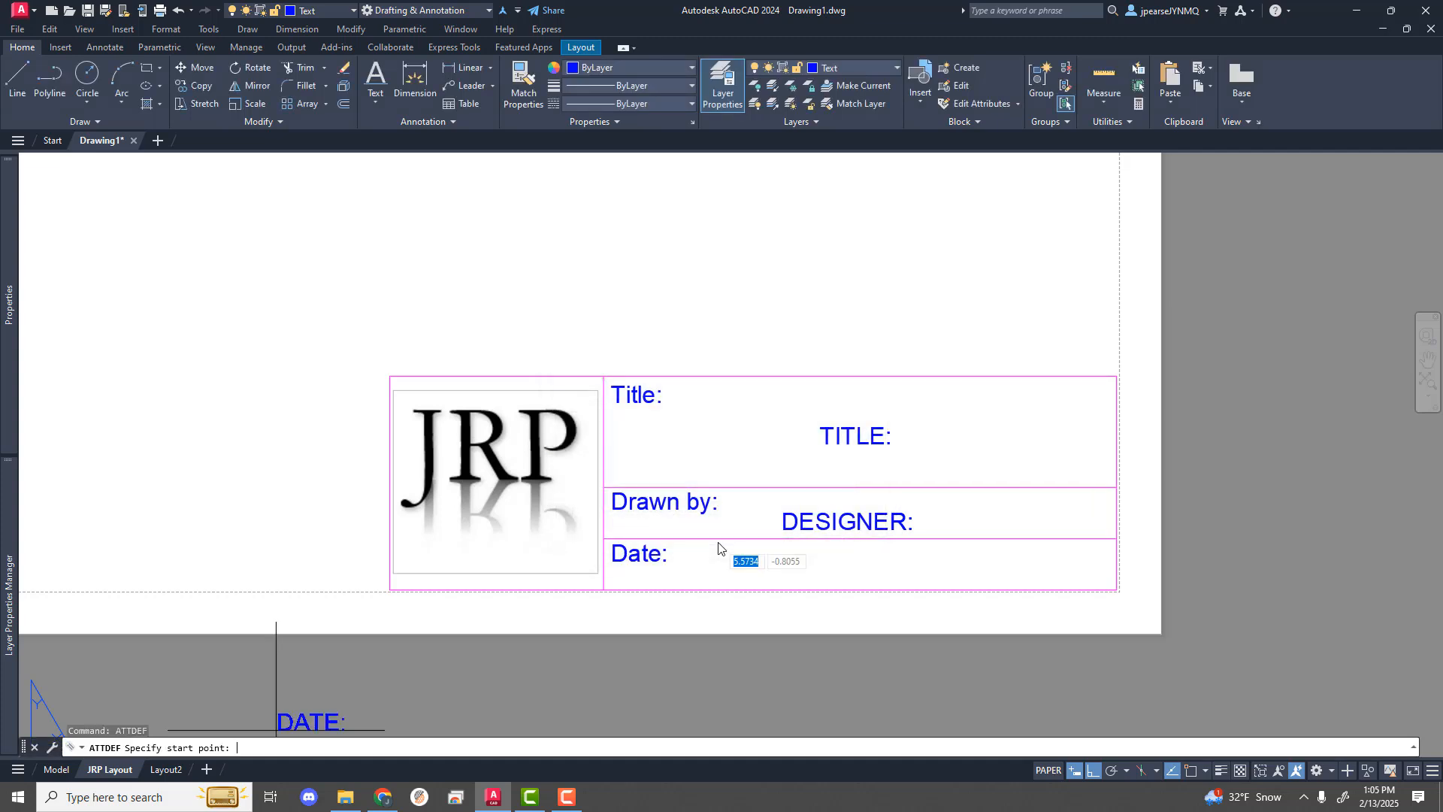
{"action": "left_click", "coordinate": [844, 569]}
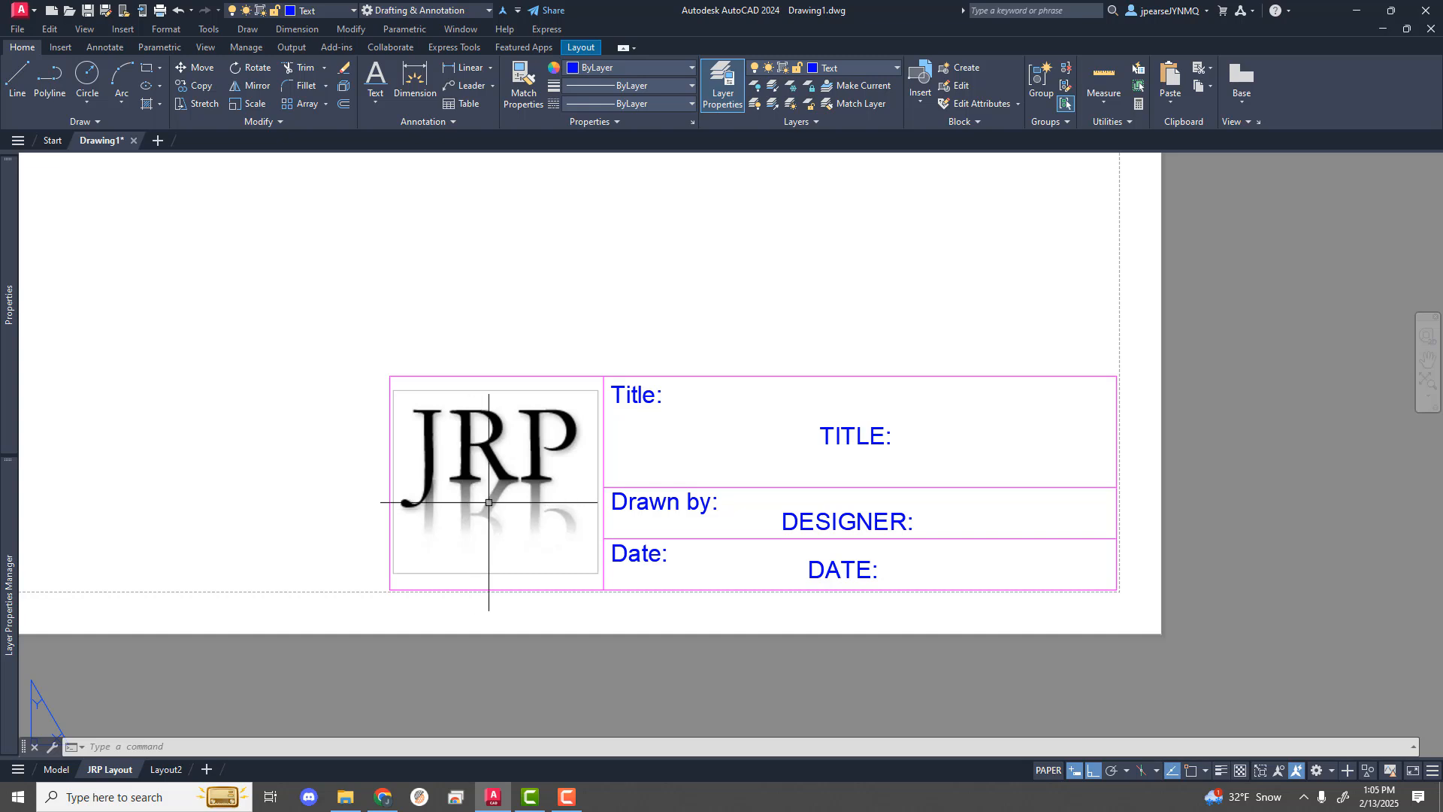
{"action": "left_click", "coordinate": [548, 375]}
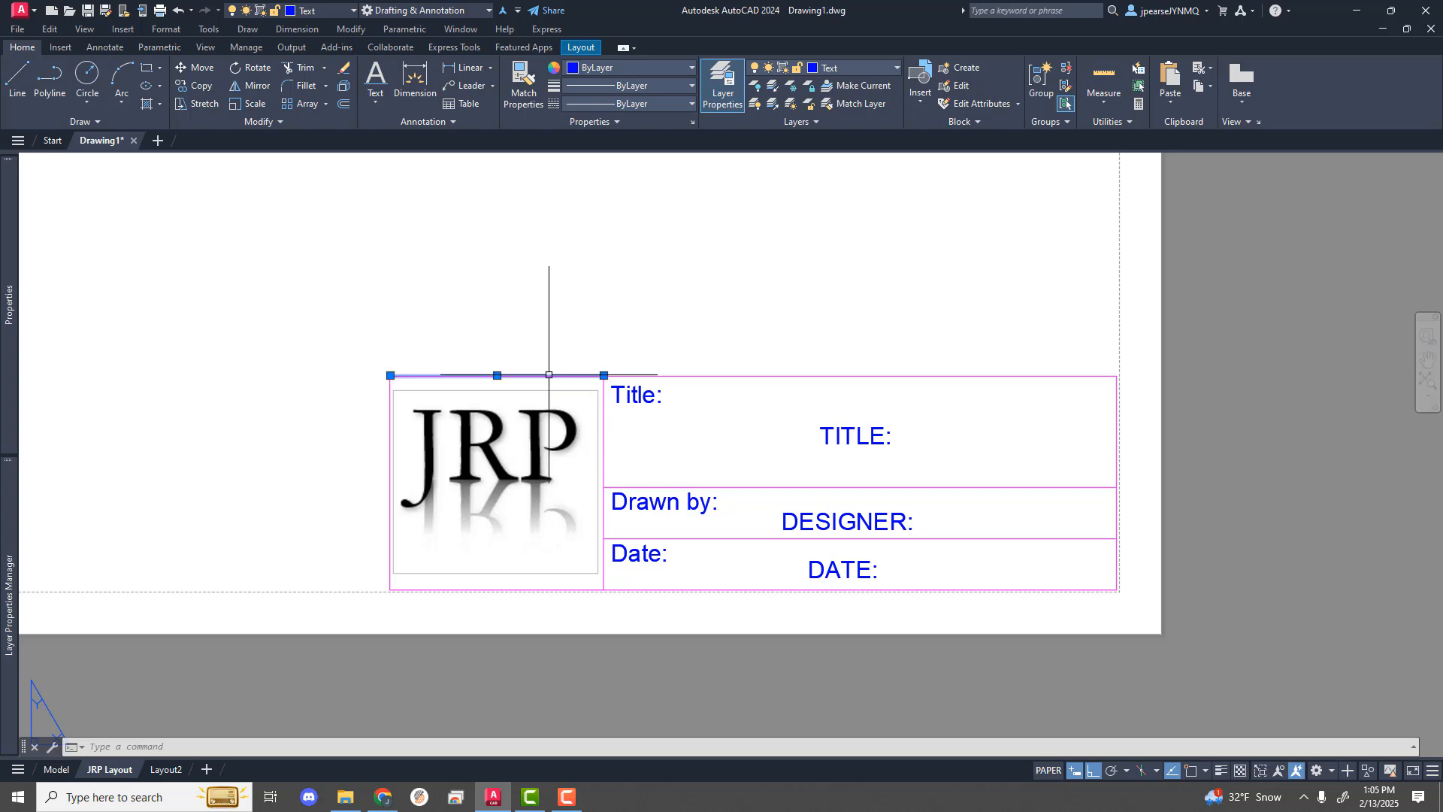
{"action": "left_click", "coordinate": [758, 376]}
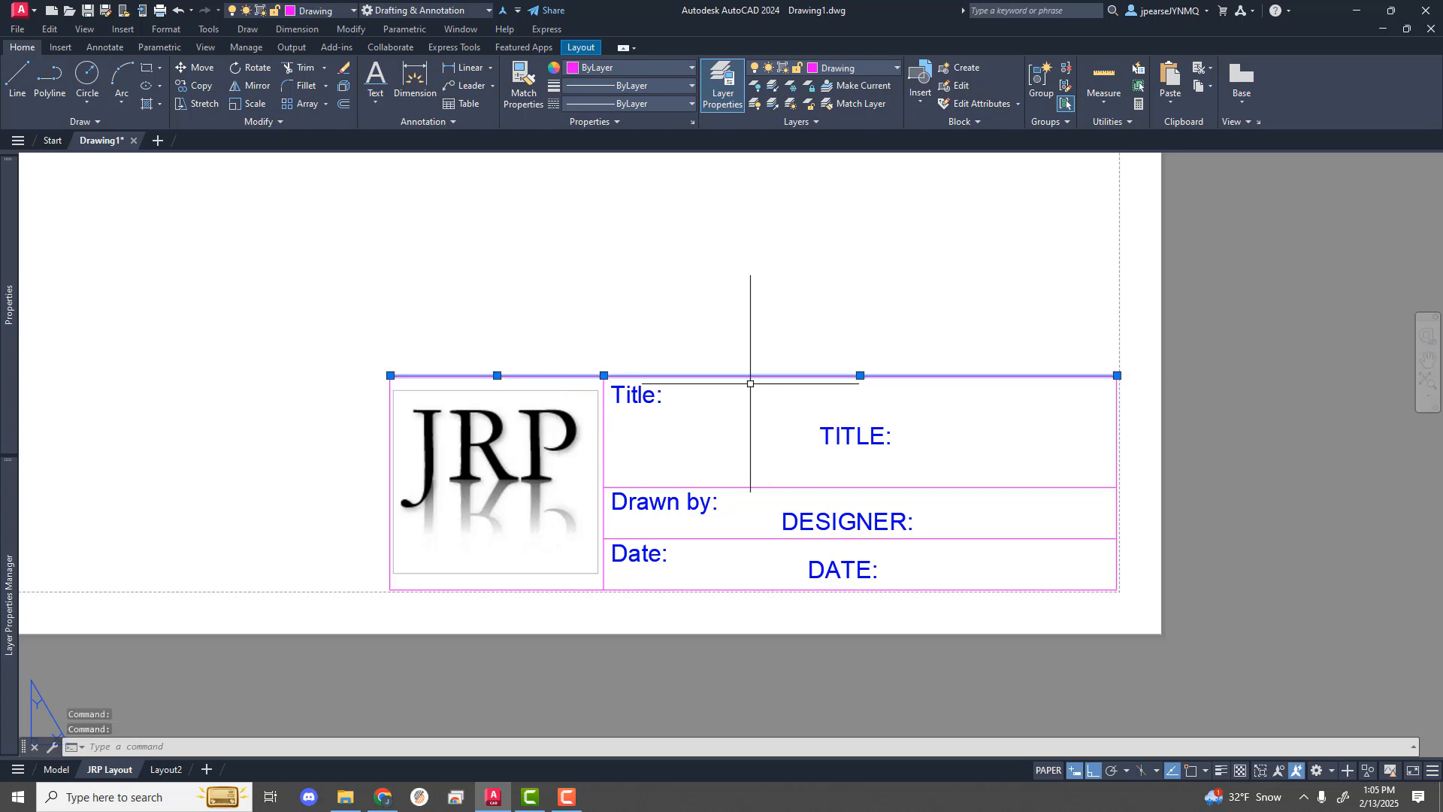
{"action": "left_click", "coordinate": [1153, 423]}
{"action": "key", "text": "Escape"}
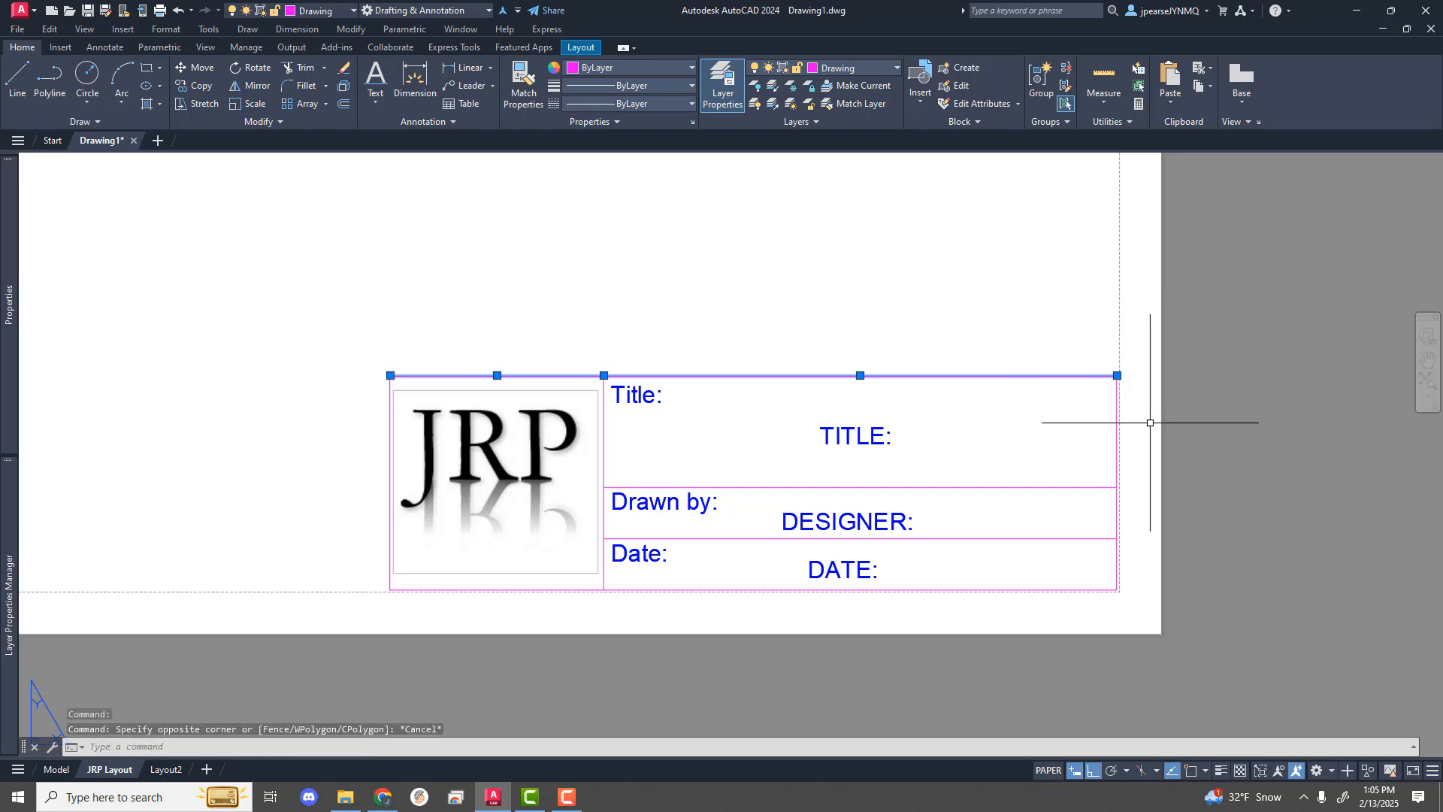
{"action": "key", "text": "Escape"}
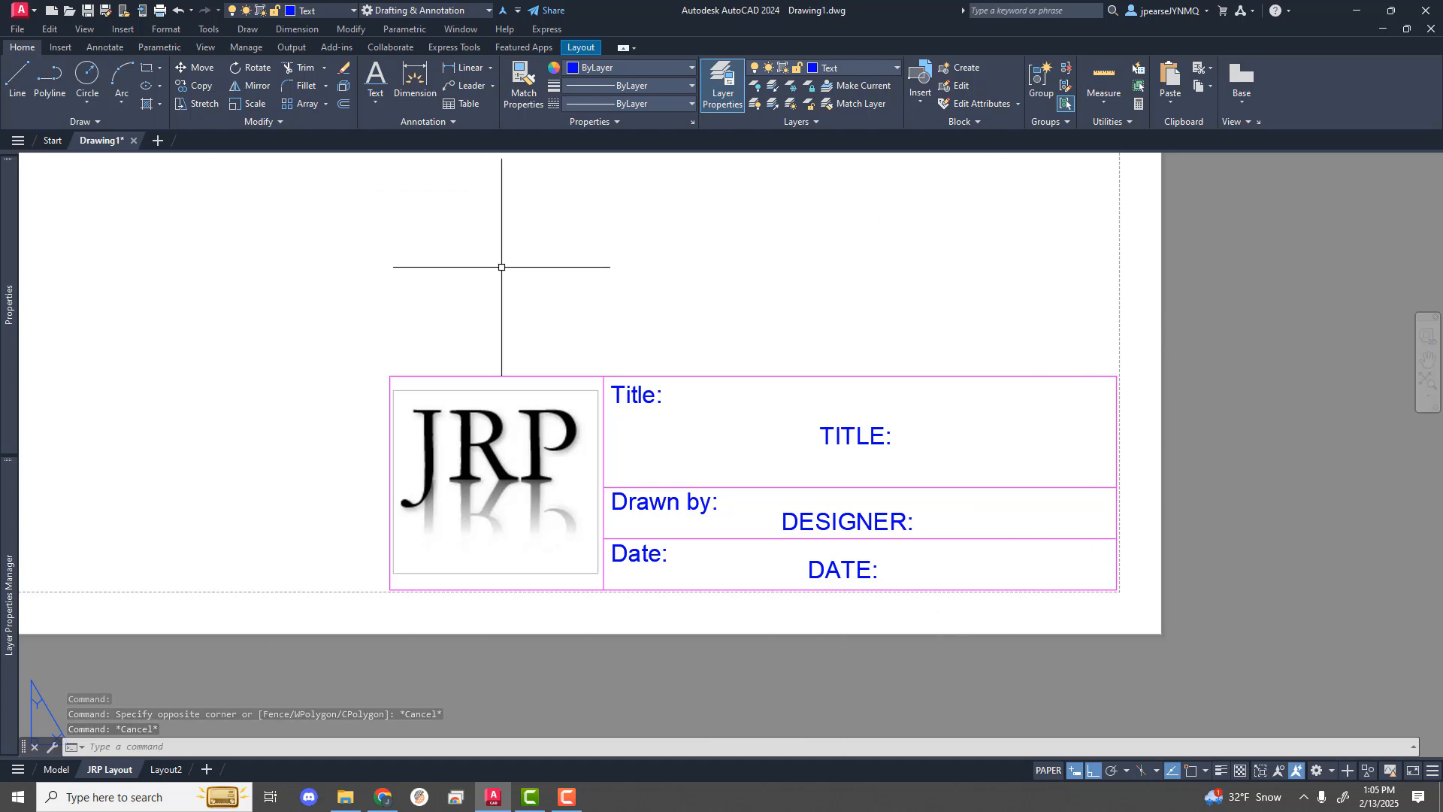
Step: Start a new block definition named JRP Title Block 1 with its base point and objects specified on screen
{"action": "left_click", "coordinate": [59, 50]}
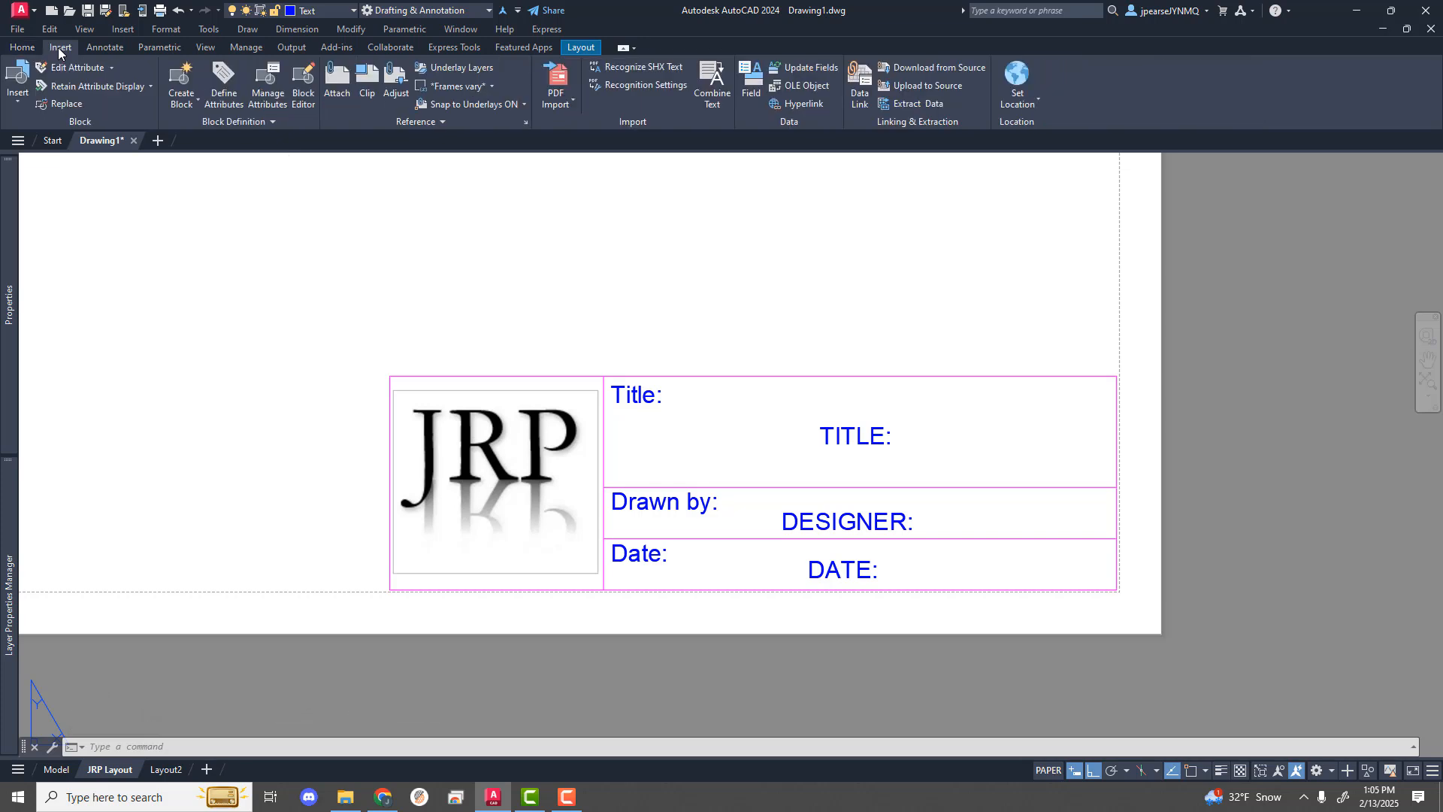
{"action": "left_click", "coordinate": [197, 100]}
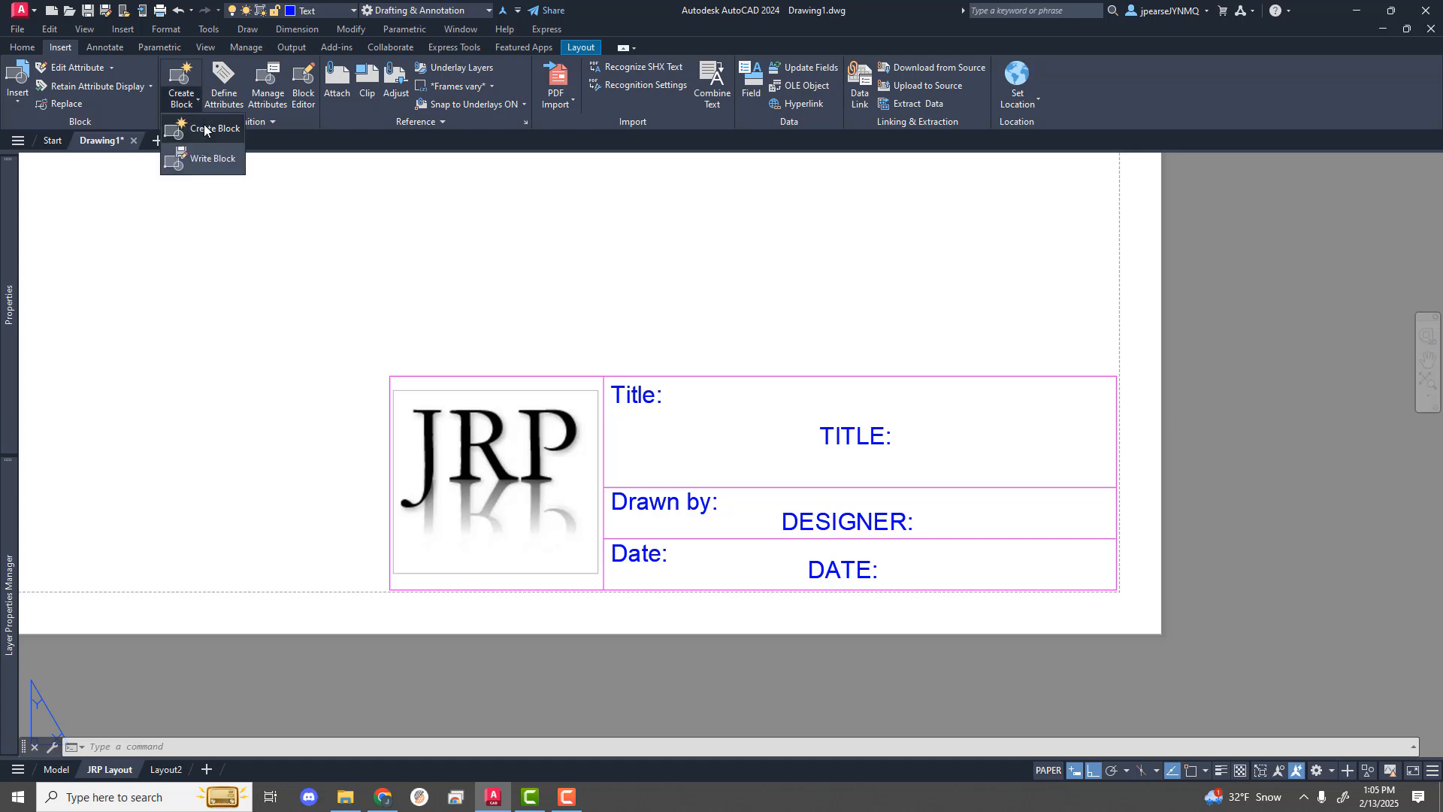
{"action": "left_click", "coordinate": [205, 129]}
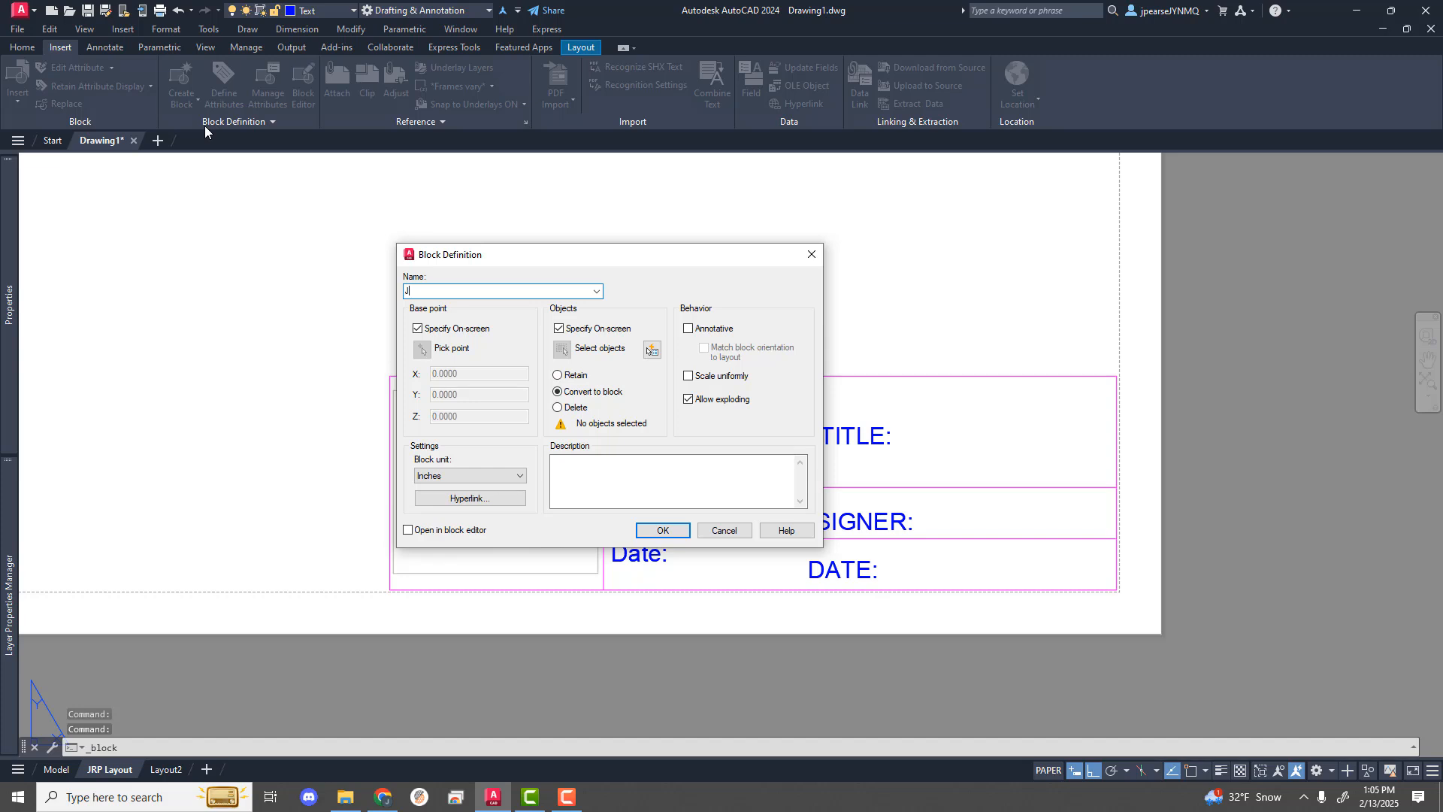
{"action": "type", "text": "JRP Title Block 1"}
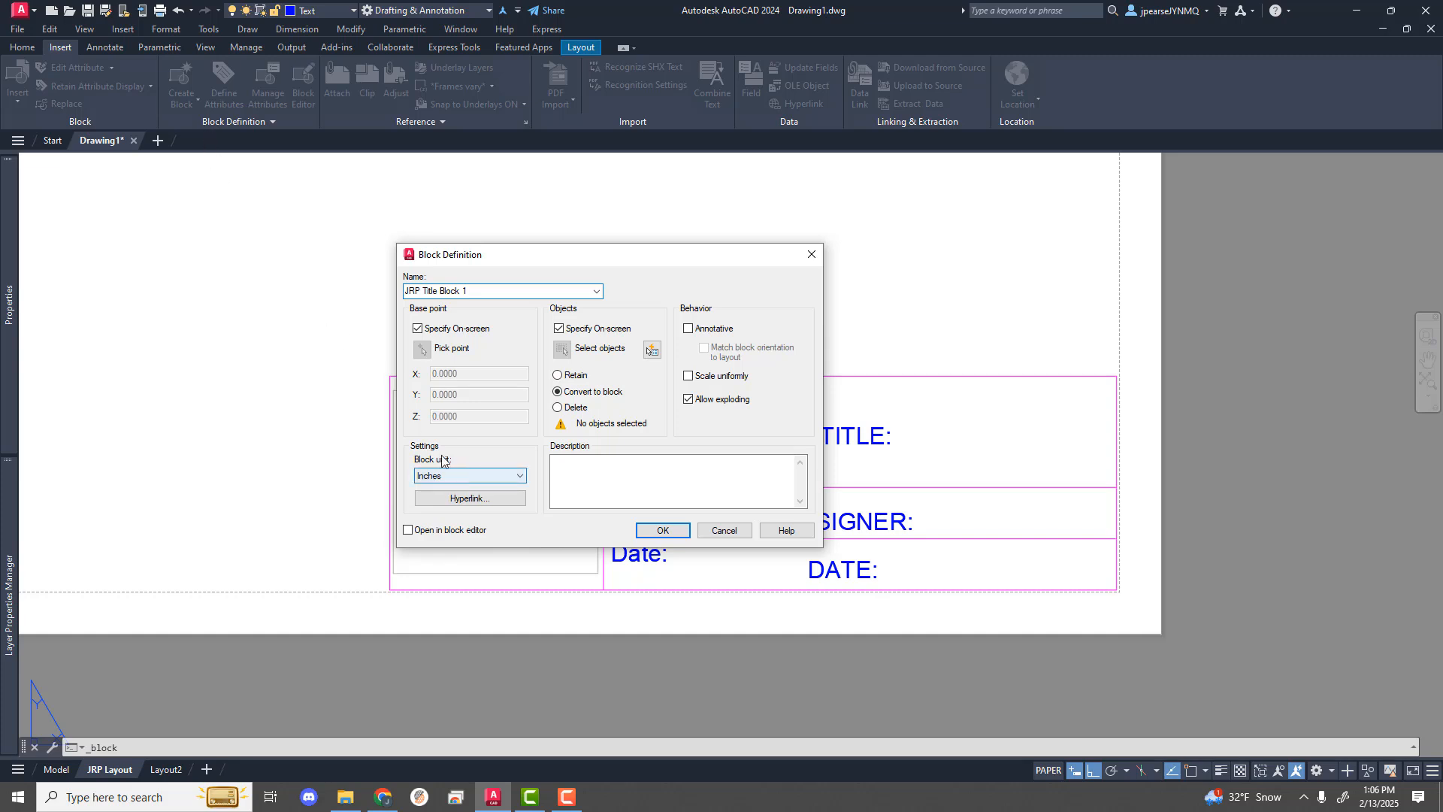
{"action": "left_click", "coordinate": [661, 533]}
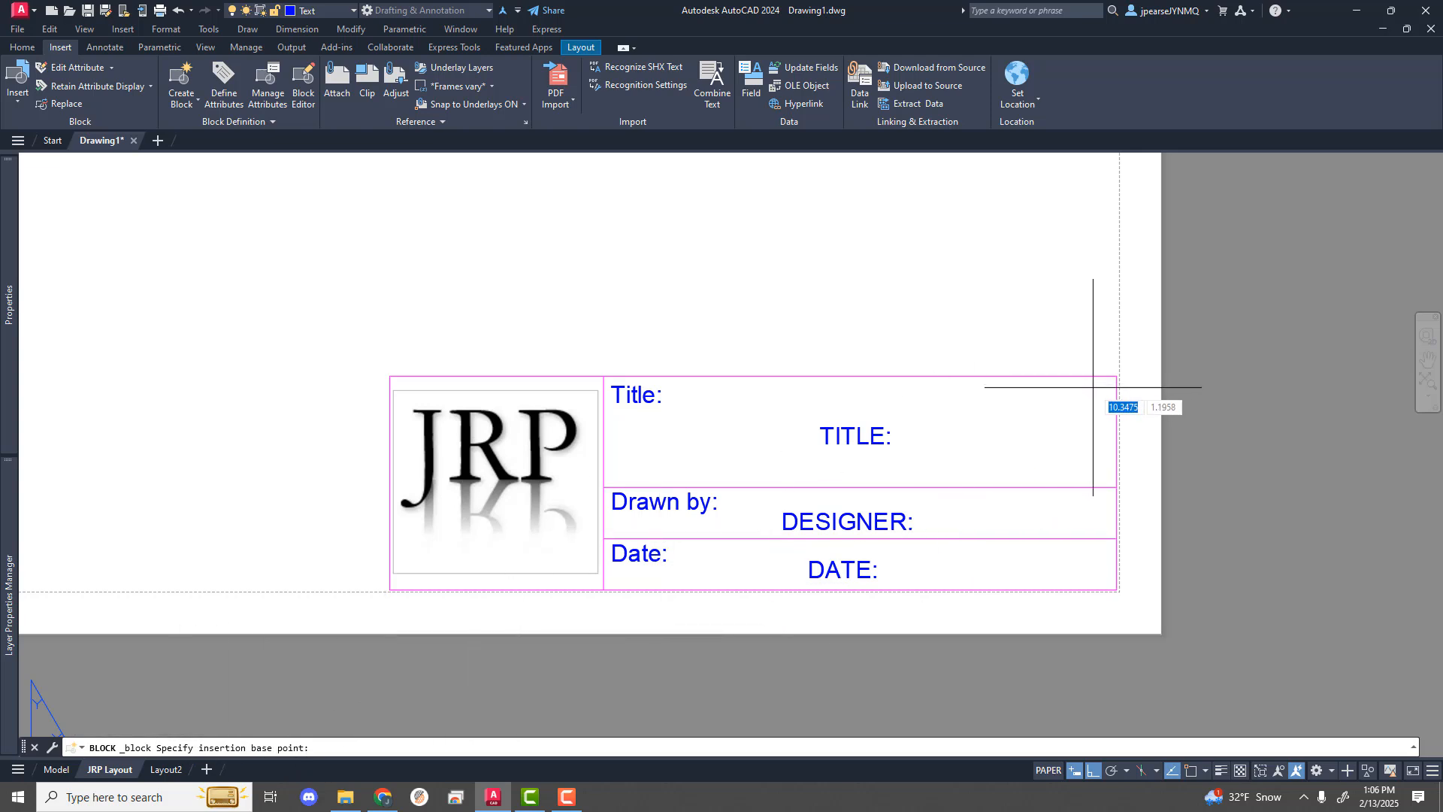
Step: Turn on object snap and create the block from the whole title block, with its upper-right corner as base point and default attribute values
{"action": "left_click", "coordinate": [1190, 769]}
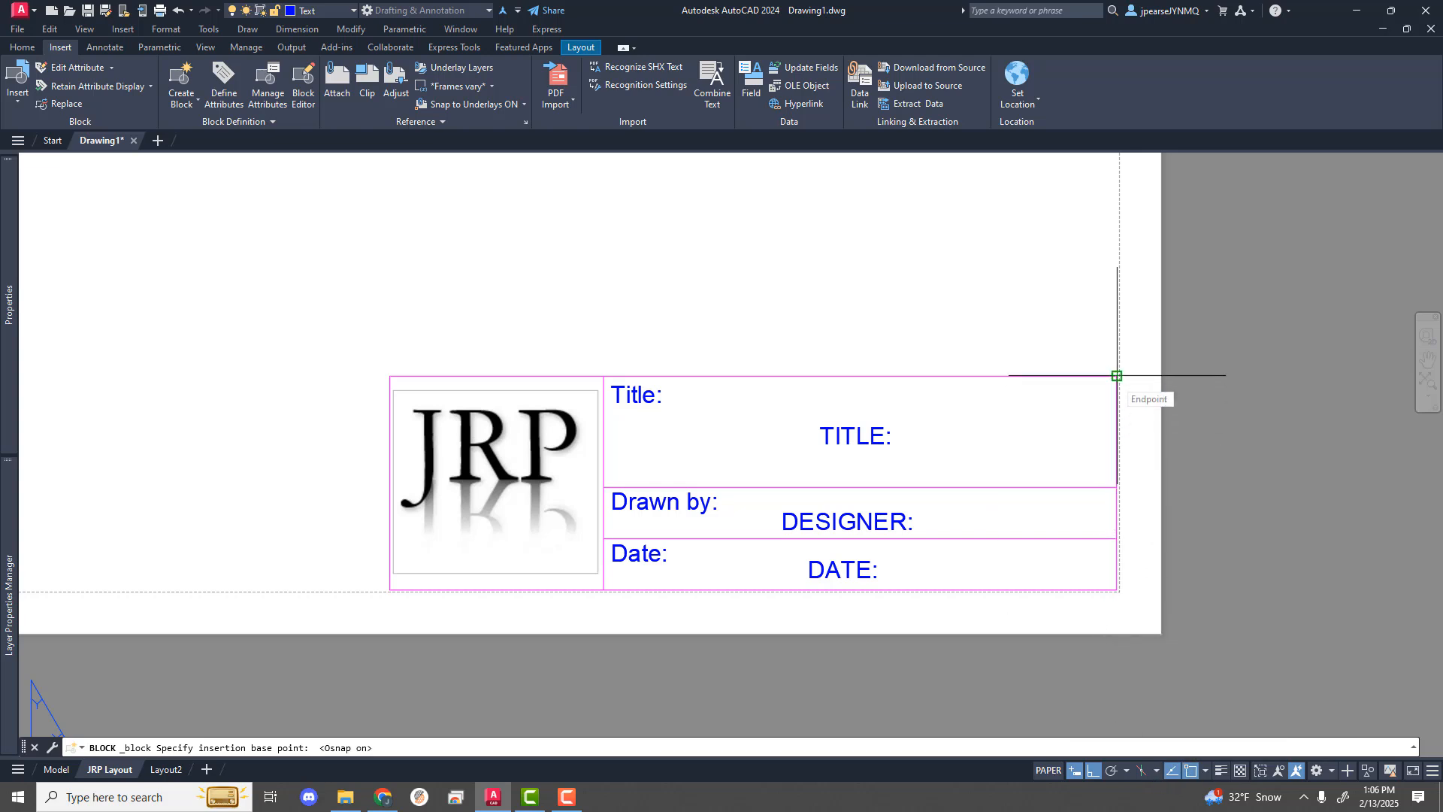
{"action": "left_click", "coordinate": [1117, 376]}
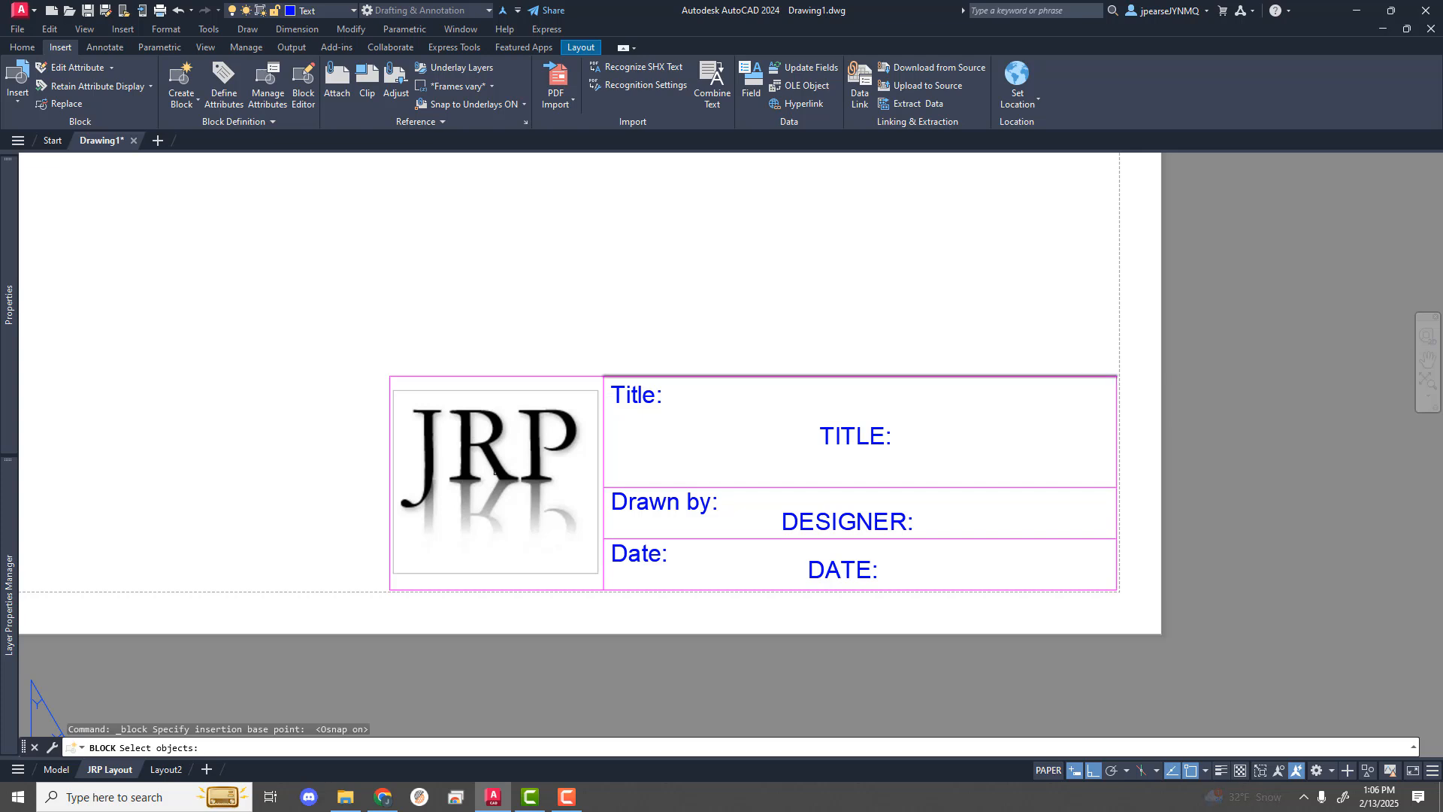
{"action": "left_click", "coordinate": [366, 346]}
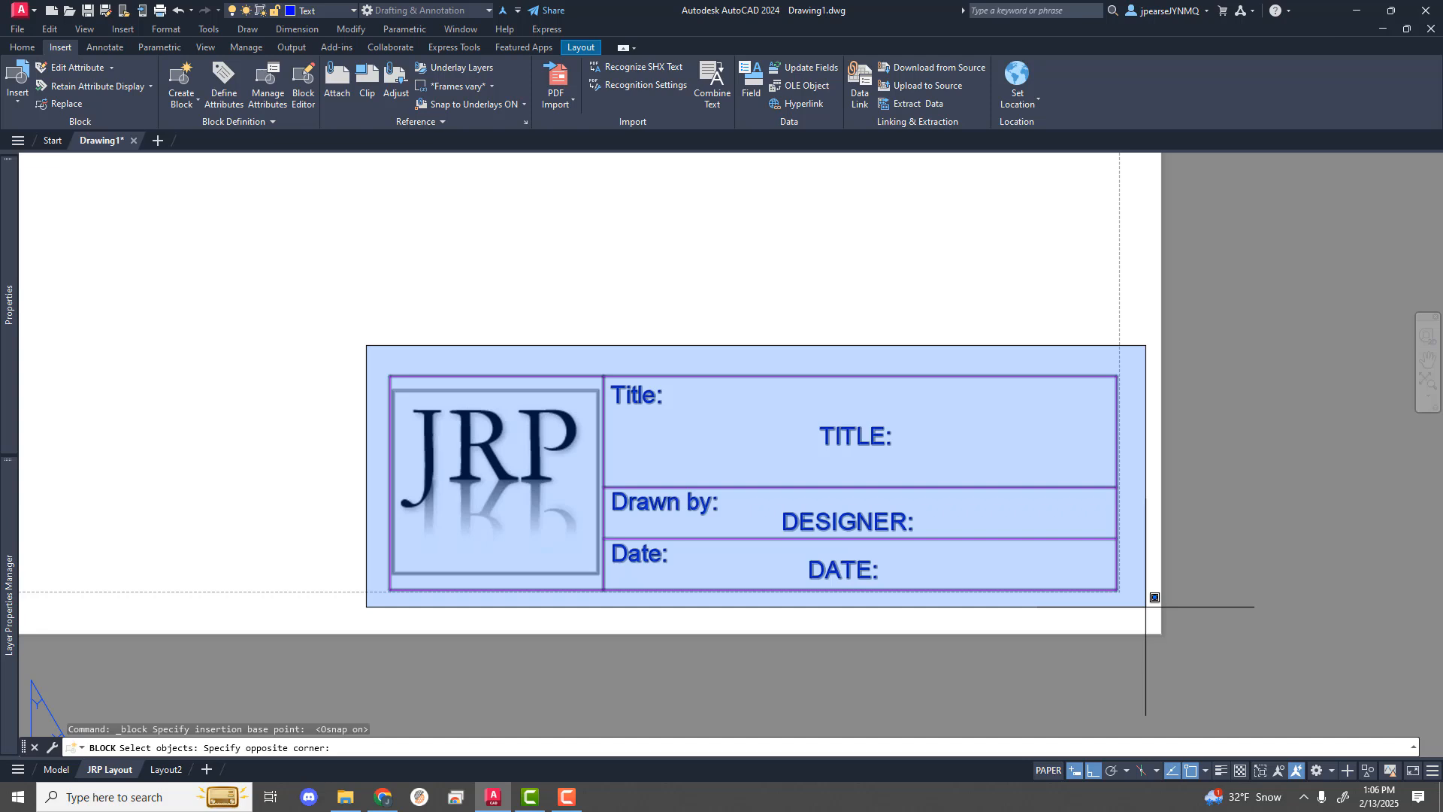
{"action": "left_click", "coordinate": [1145, 607]}
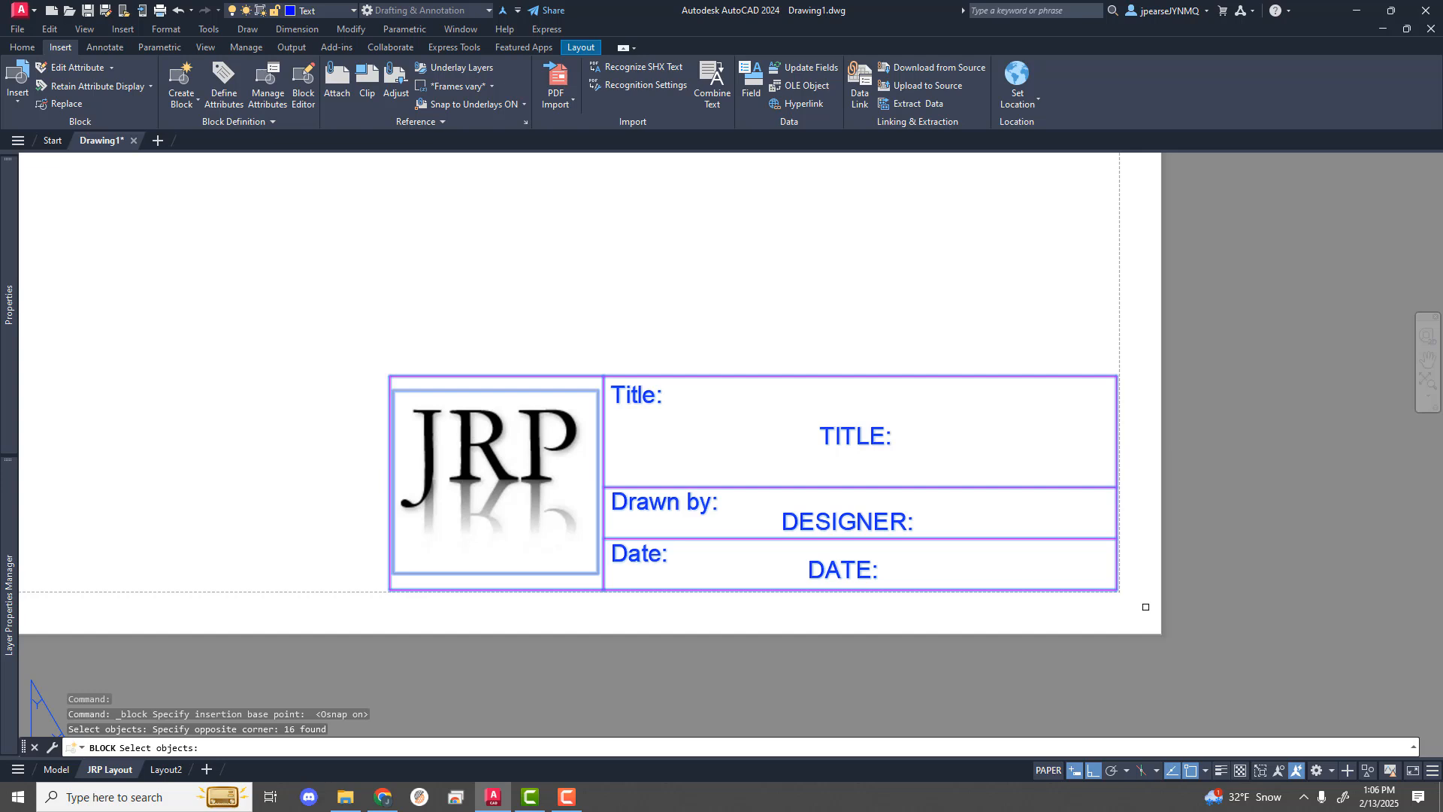
{"action": "key", "text": "Return"}
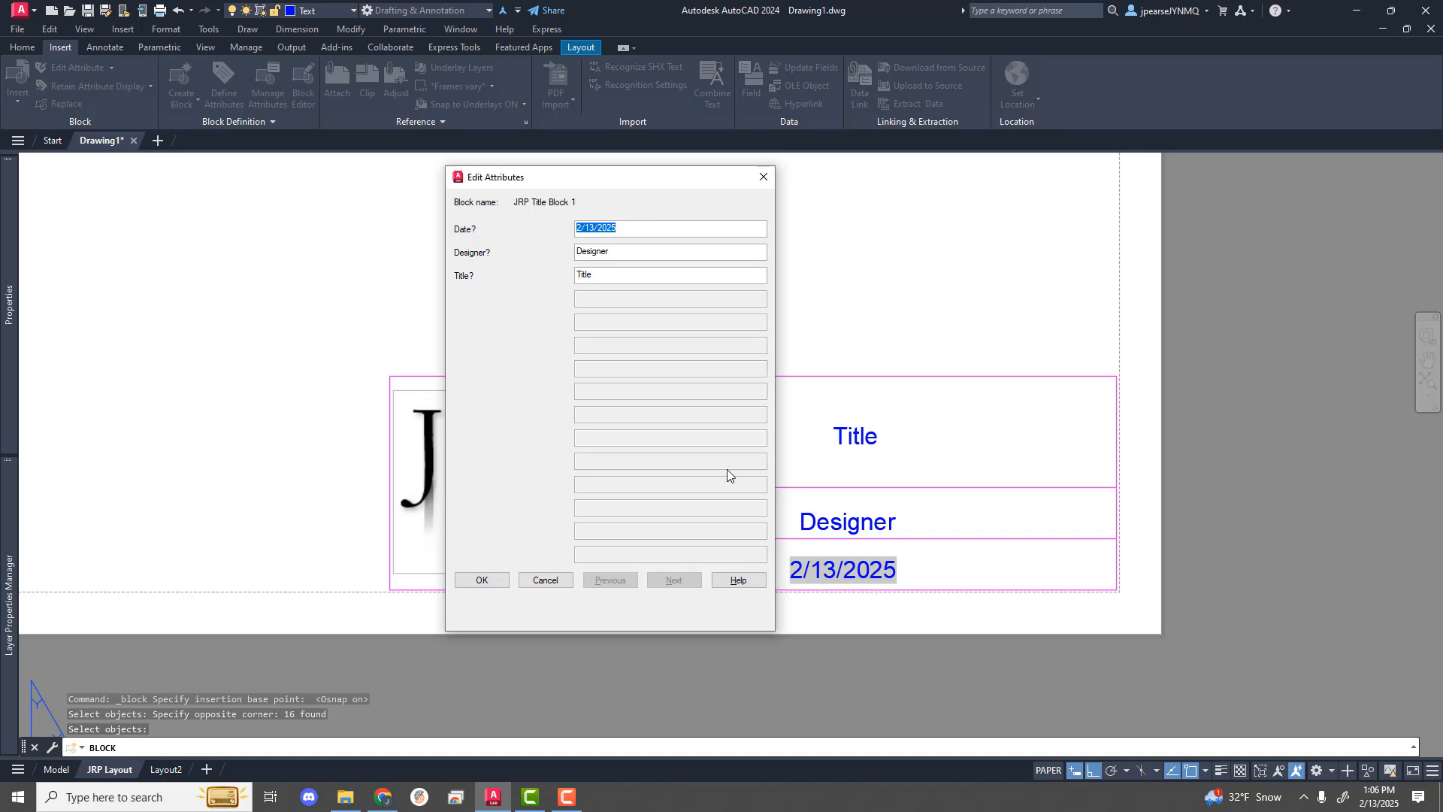
{"action": "left_click", "coordinate": [550, 580]}
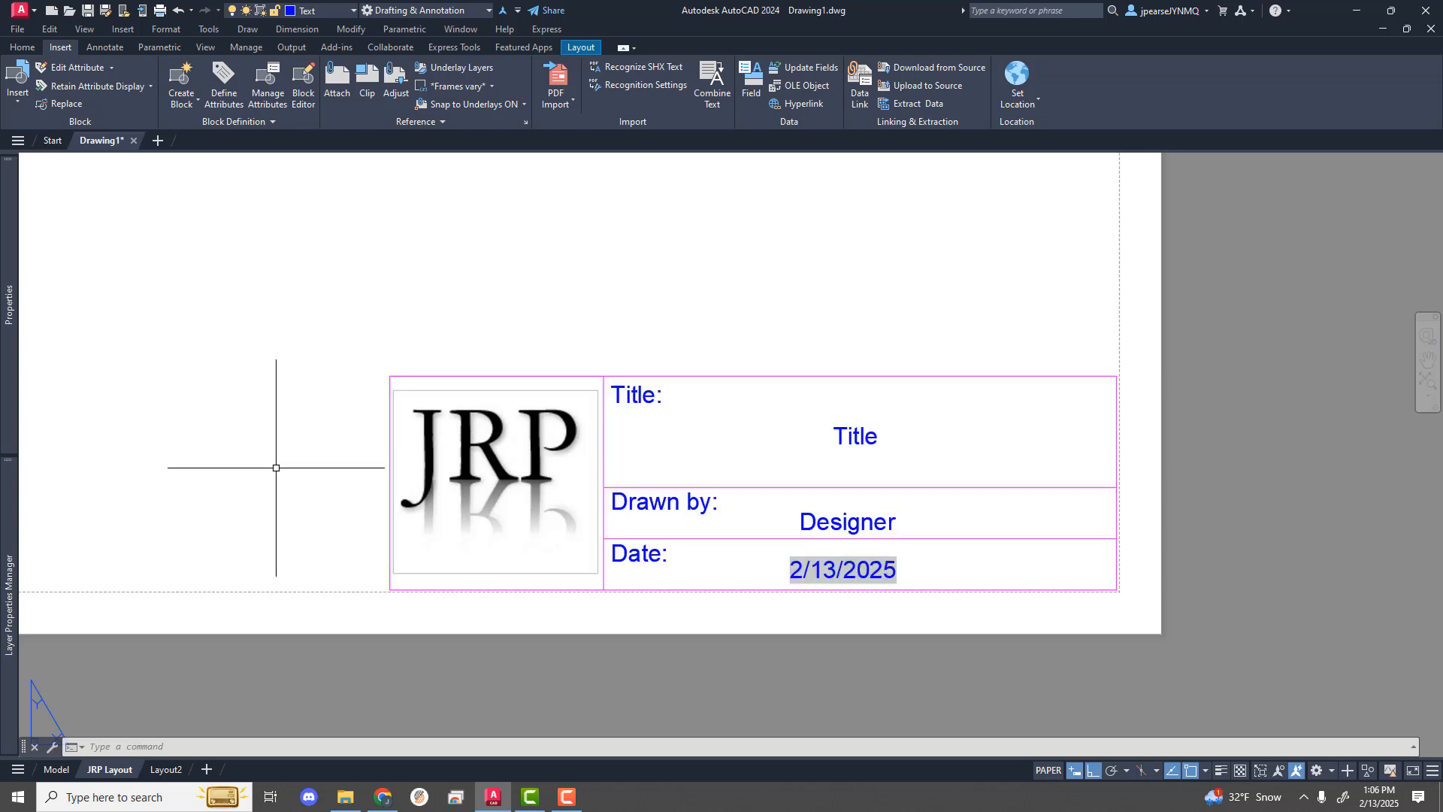
Step: Make Drawing the current layer
{"action": "scroll", "coordinate": [276, 467], "scroll_direction": "down", "scroll_amount": 4}
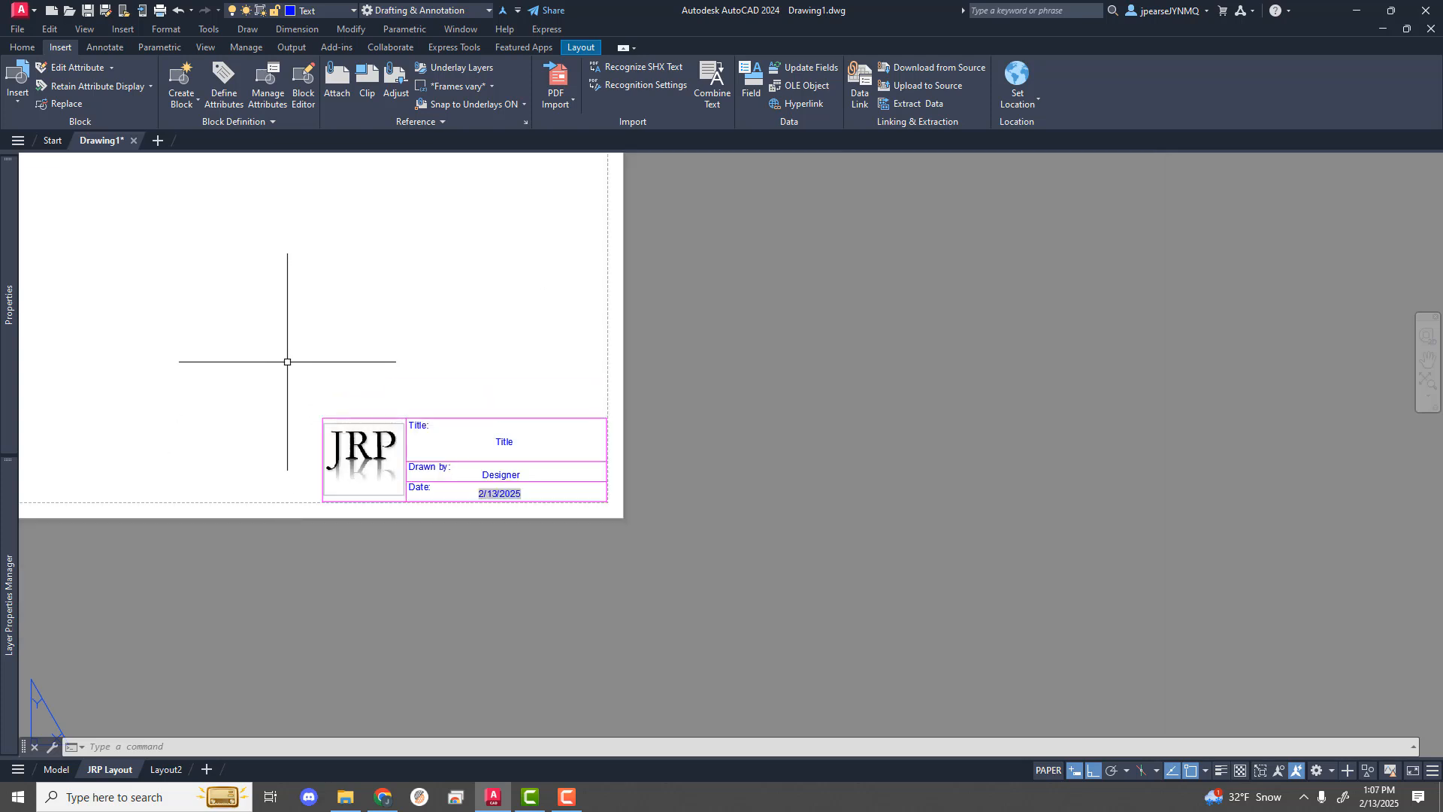
{"action": "middle_click_drag", "start_coordinate": [280, 345], "coordinate": [646, 550]}
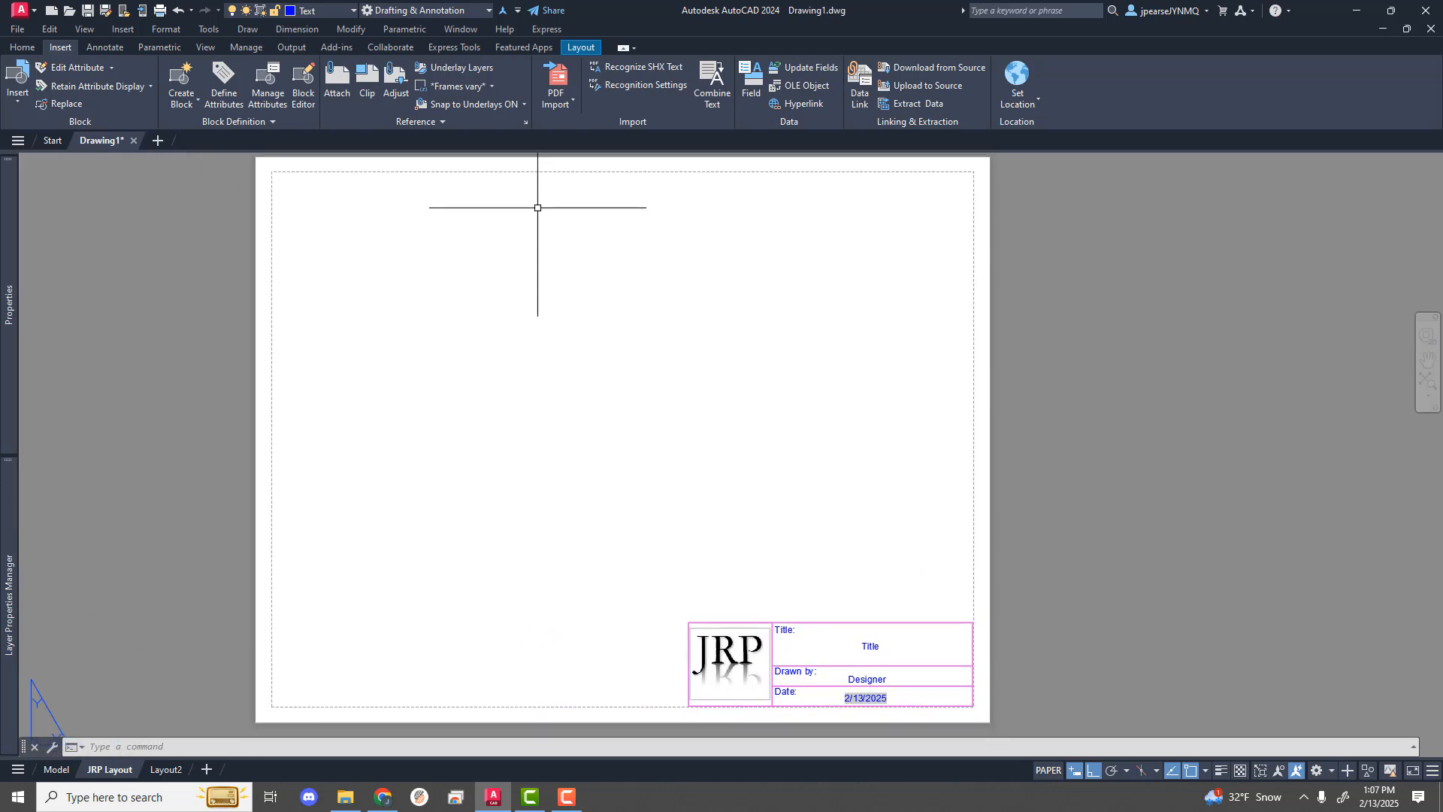
{"action": "left_click", "coordinate": [28, 48]}
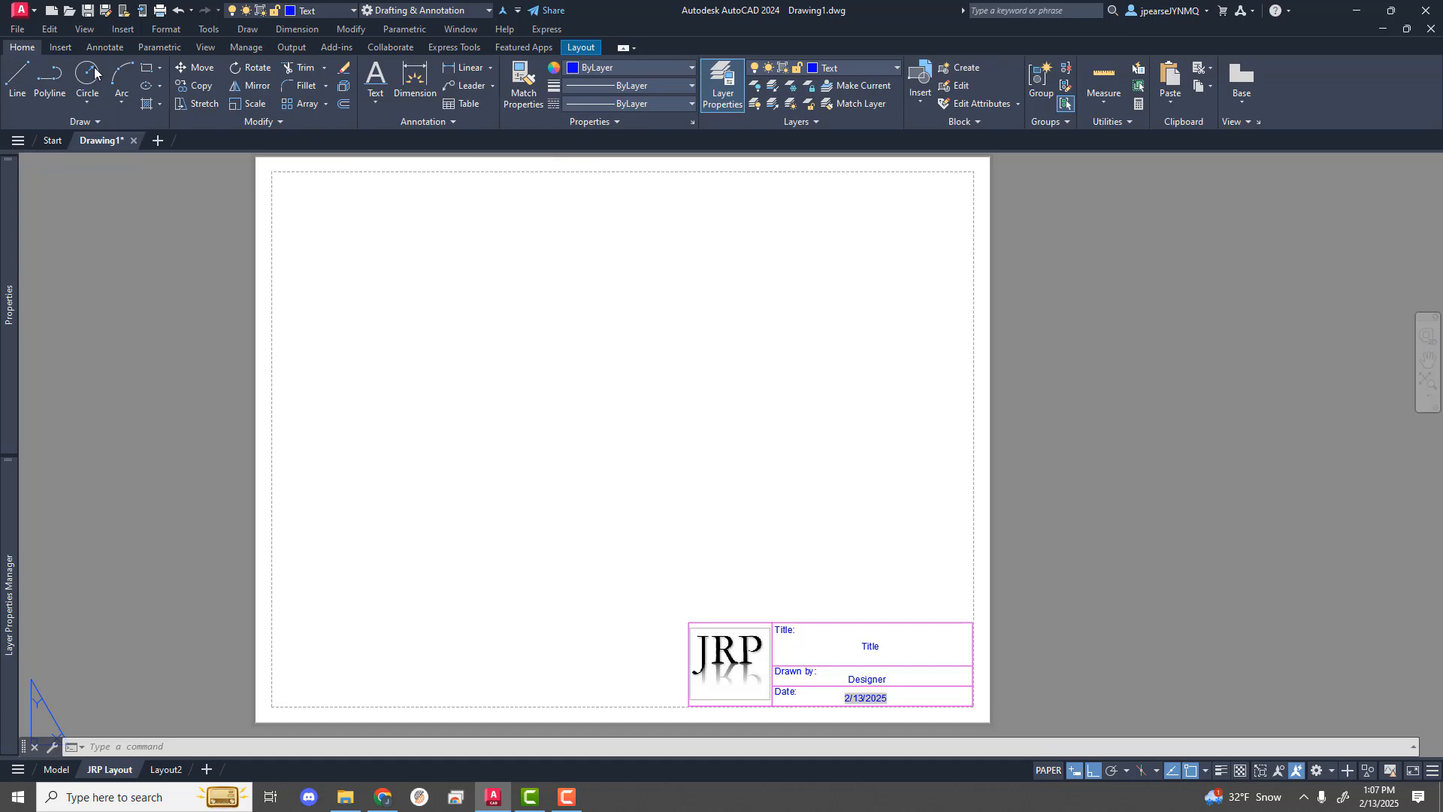
{"action": "left_click", "coordinate": [896, 67]}
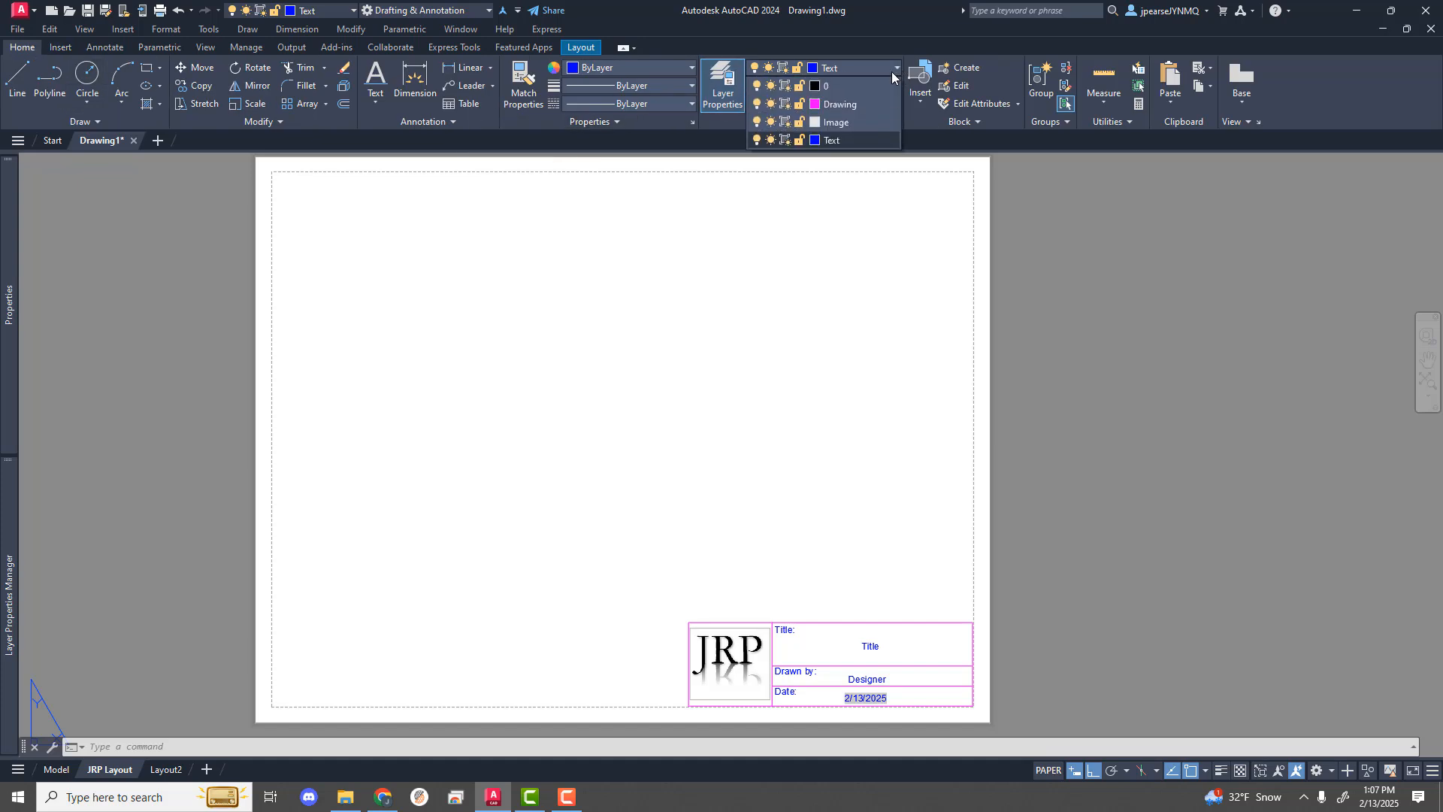
{"action": "left_click", "coordinate": [849, 104]}
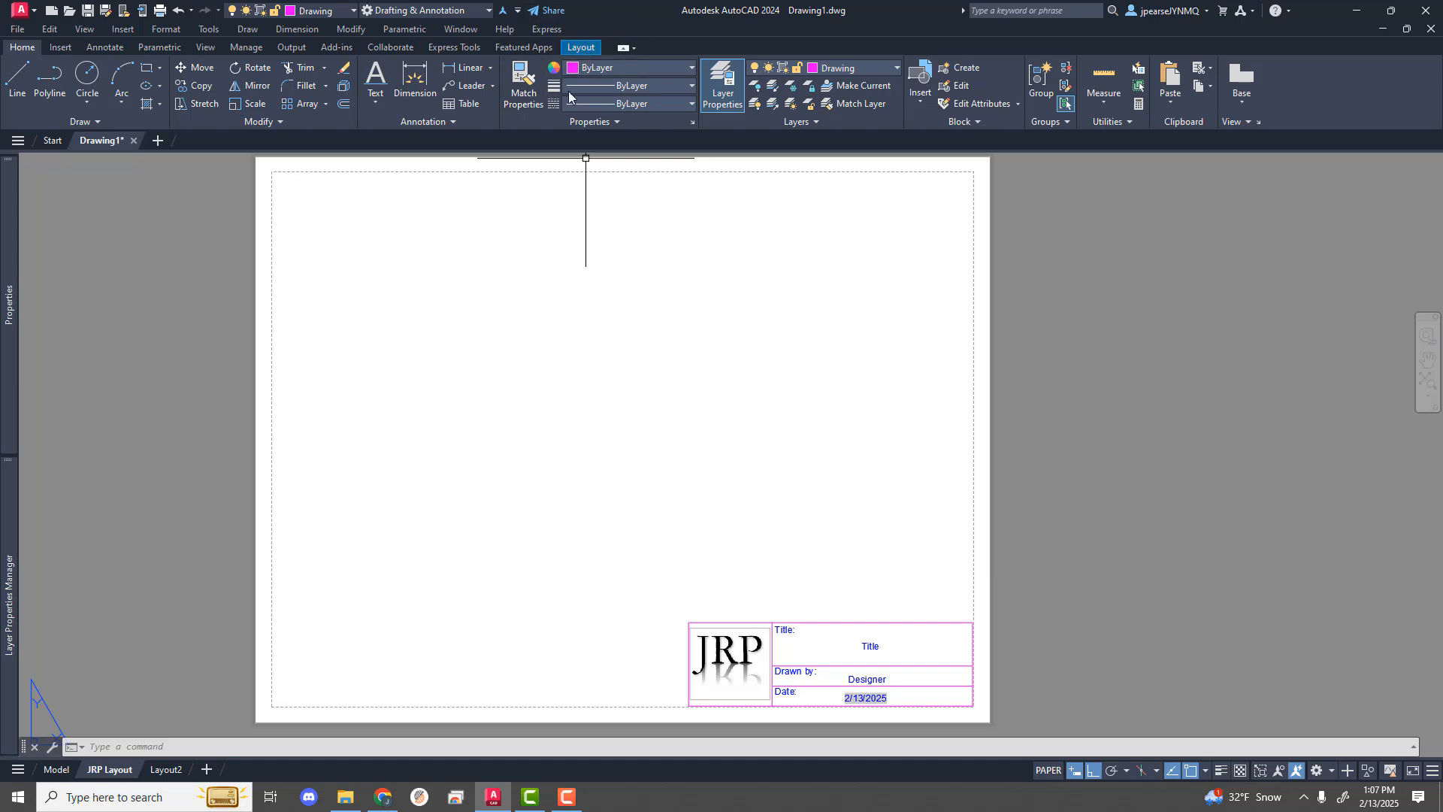
Step: Create a closed polygonal viewport just inside the printable margin of JRP Layout, running around the title block's left and upper edges
{"action": "left_click", "coordinate": [580, 48]}
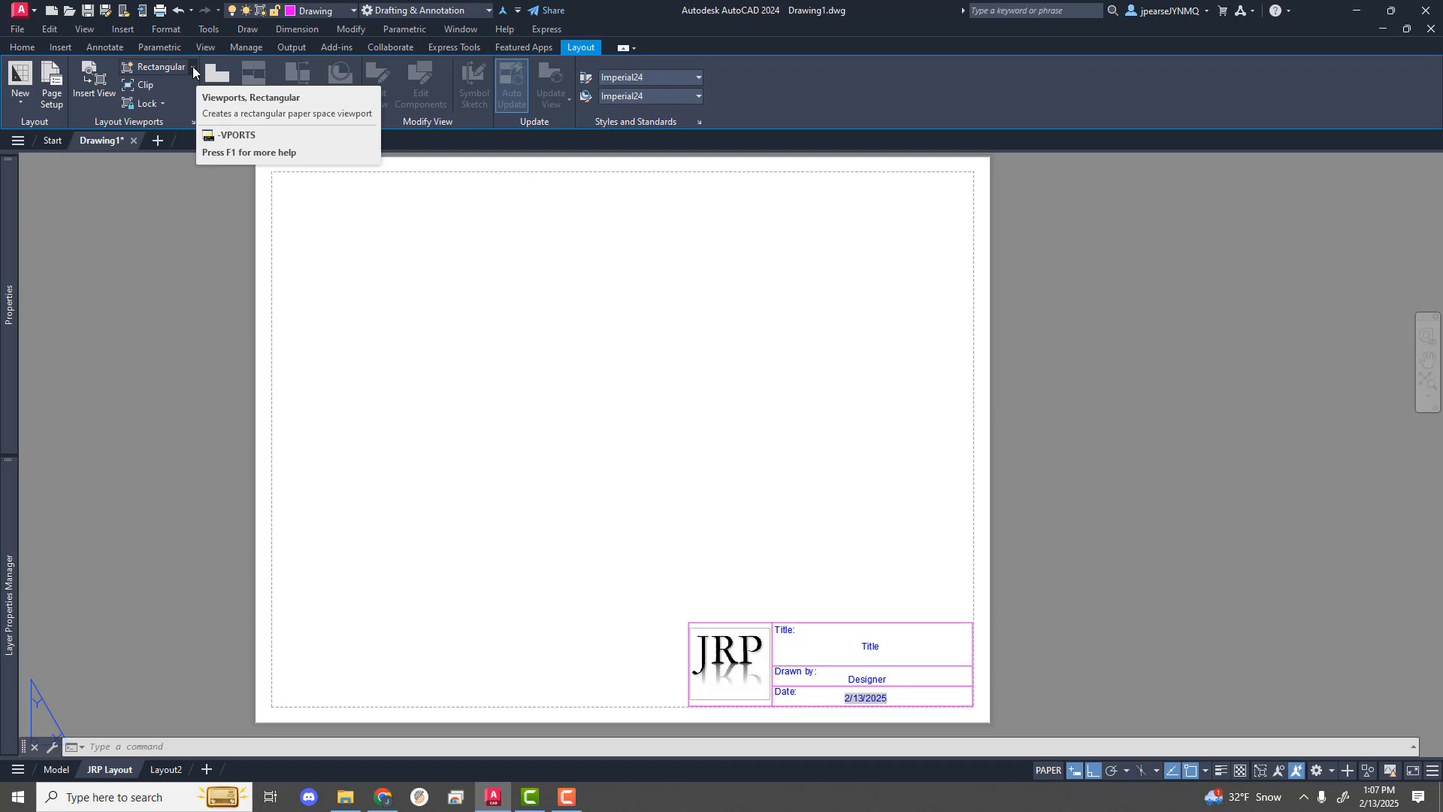
{"action": "left_click", "coordinate": [192, 68]}
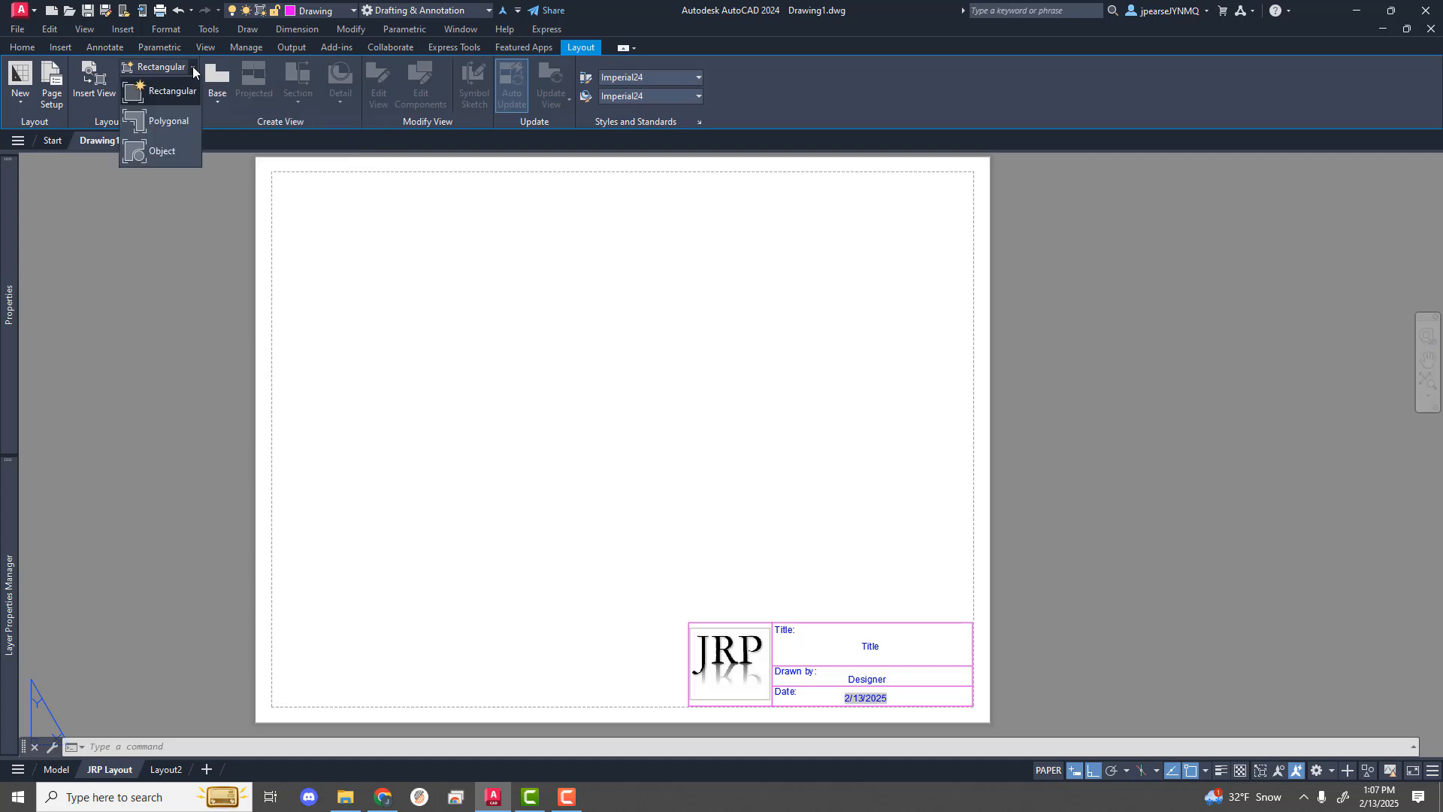
{"action": "left_click", "coordinate": [178, 124]}
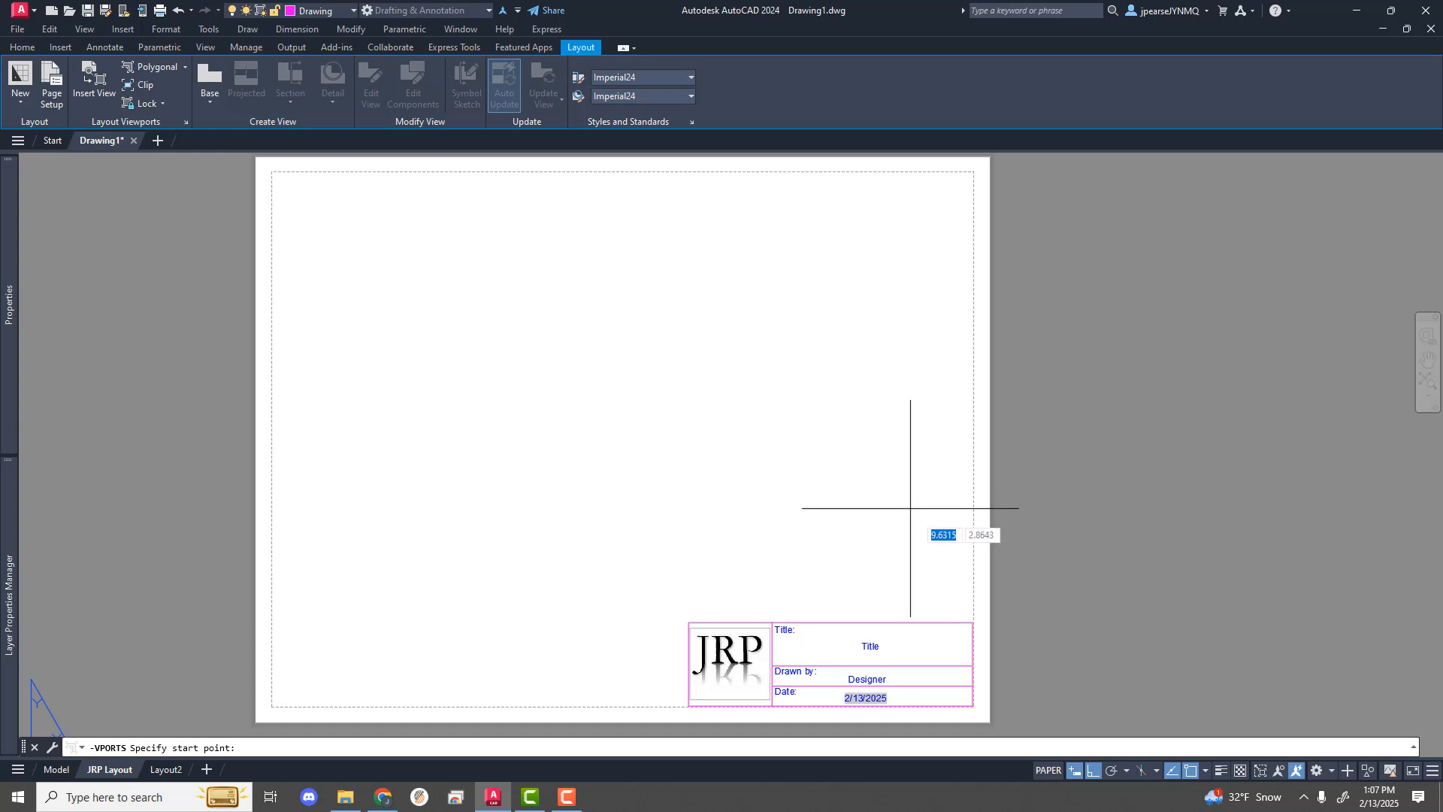
{"action": "left_click", "coordinate": [972, 622]}
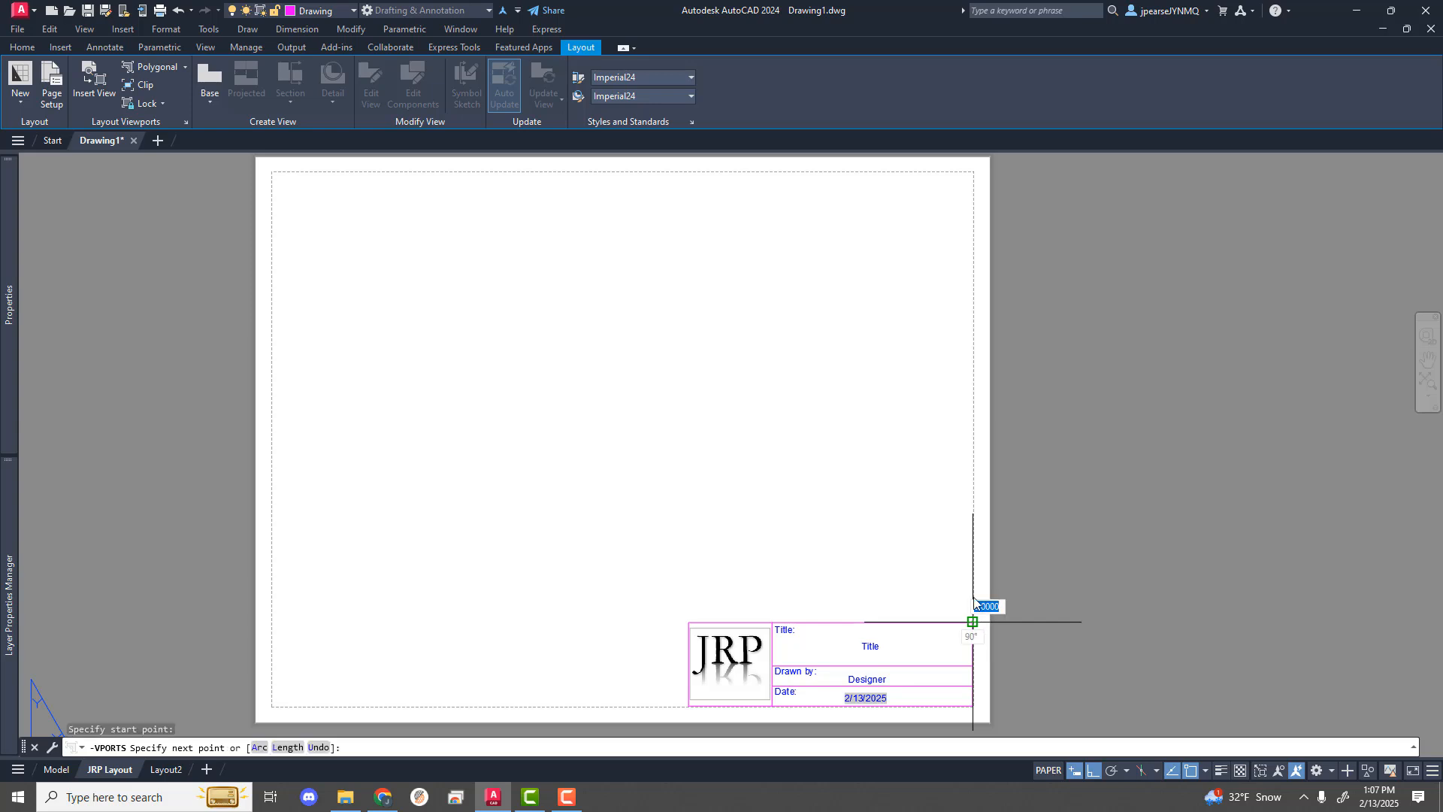
{"action": "left_click", "coordinate": [968, 175]}
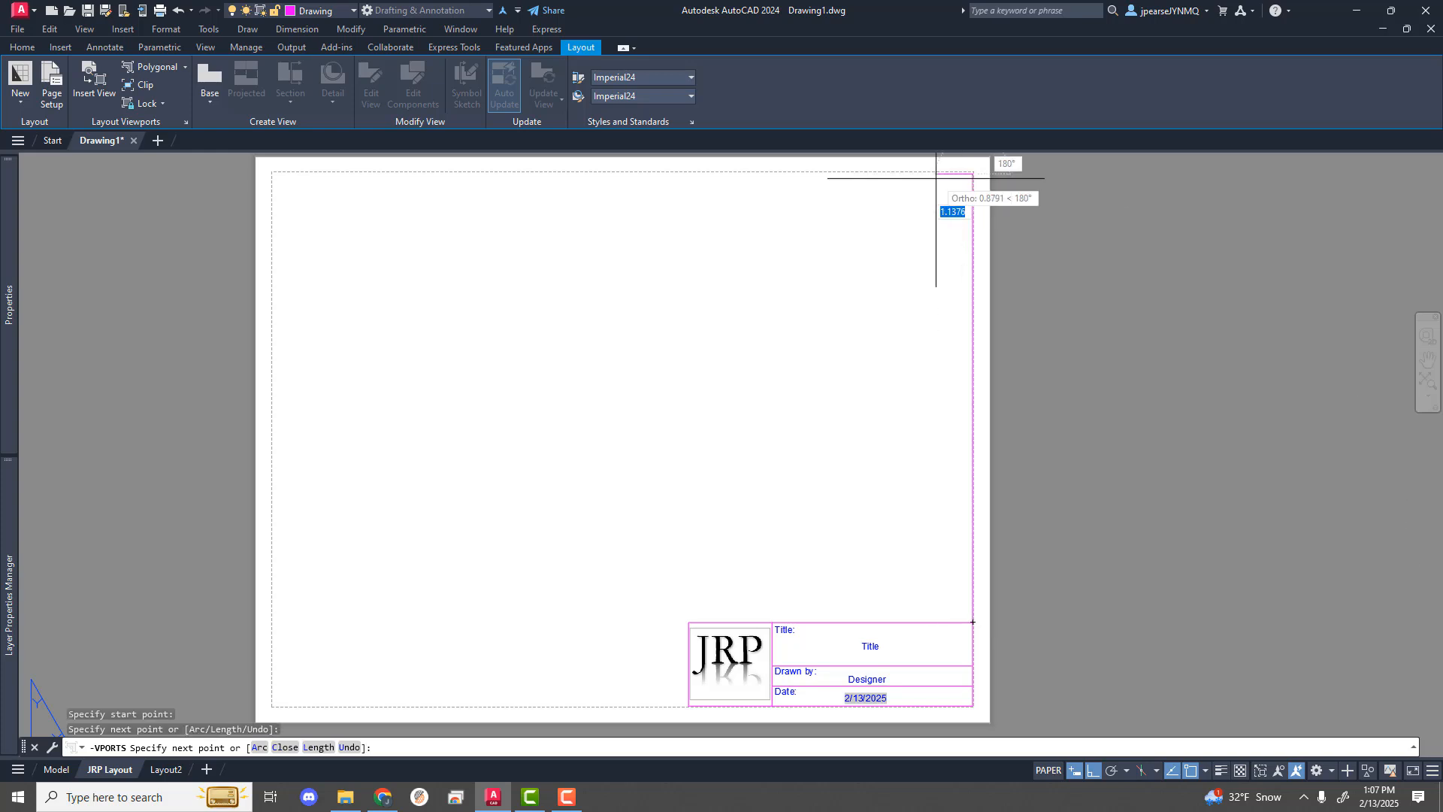
{"action": "left_click", "coordinate": [274, 210]}
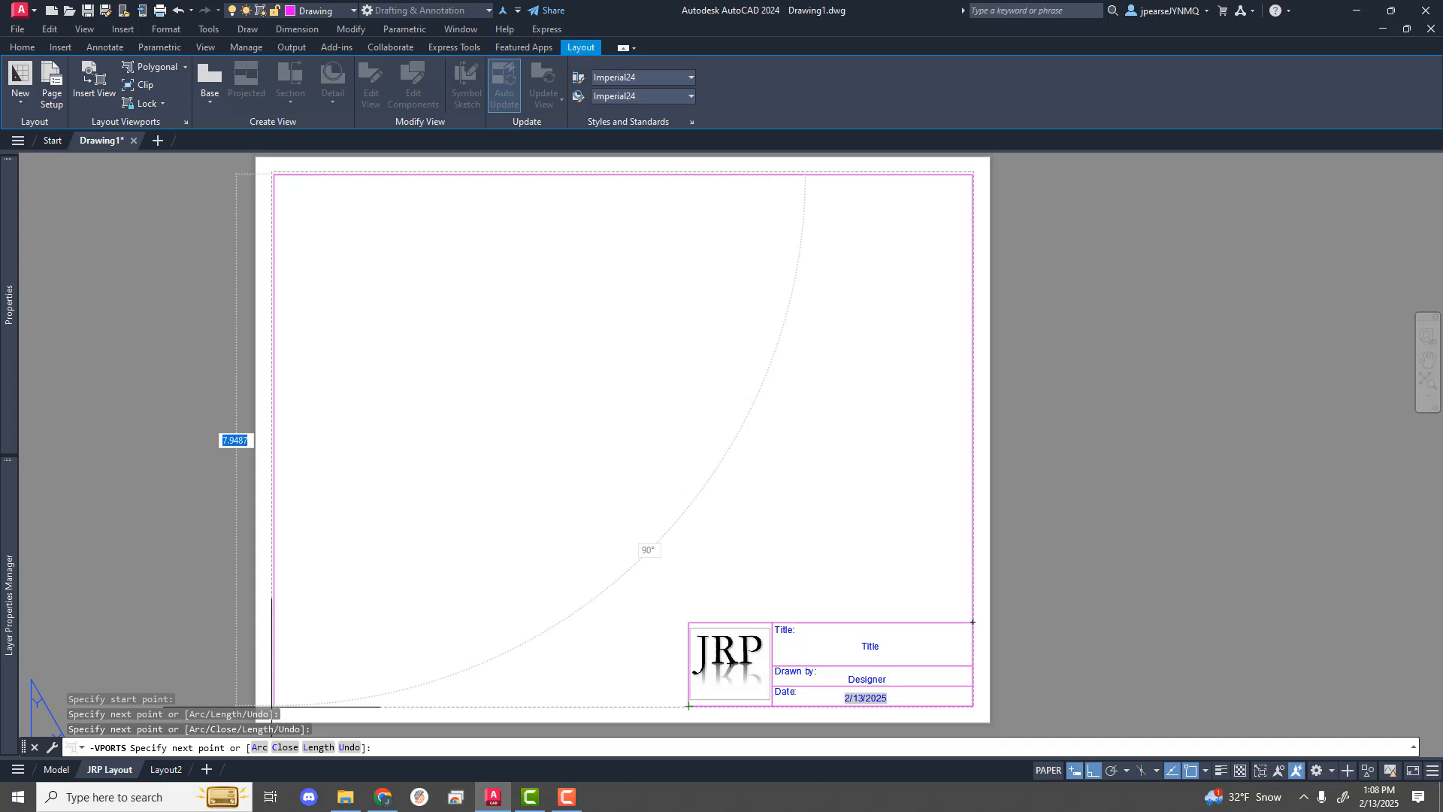
{"action": "left_click", "coordinate": [273, 705]}
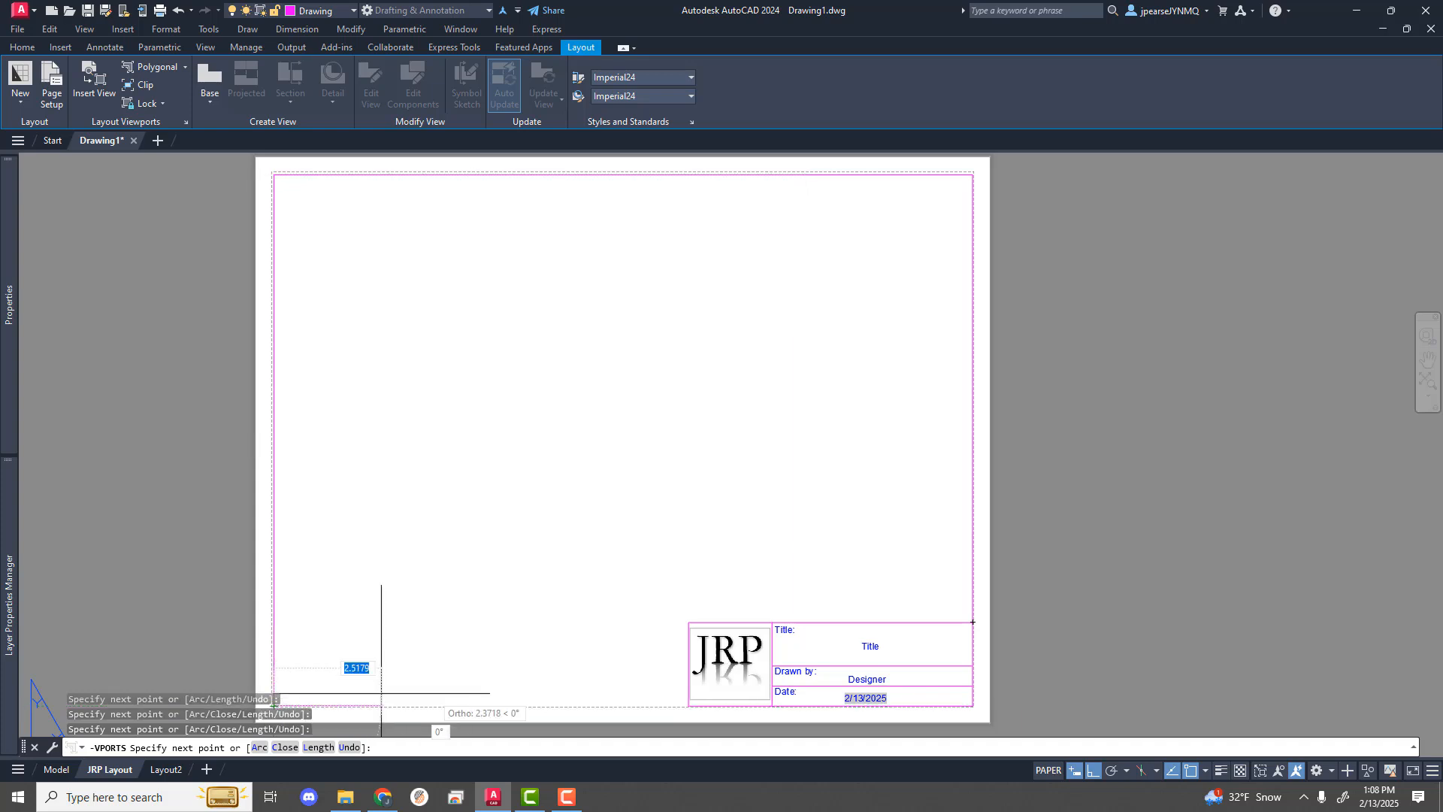
{"action": "left_click", "coordinate": [690, 705]}
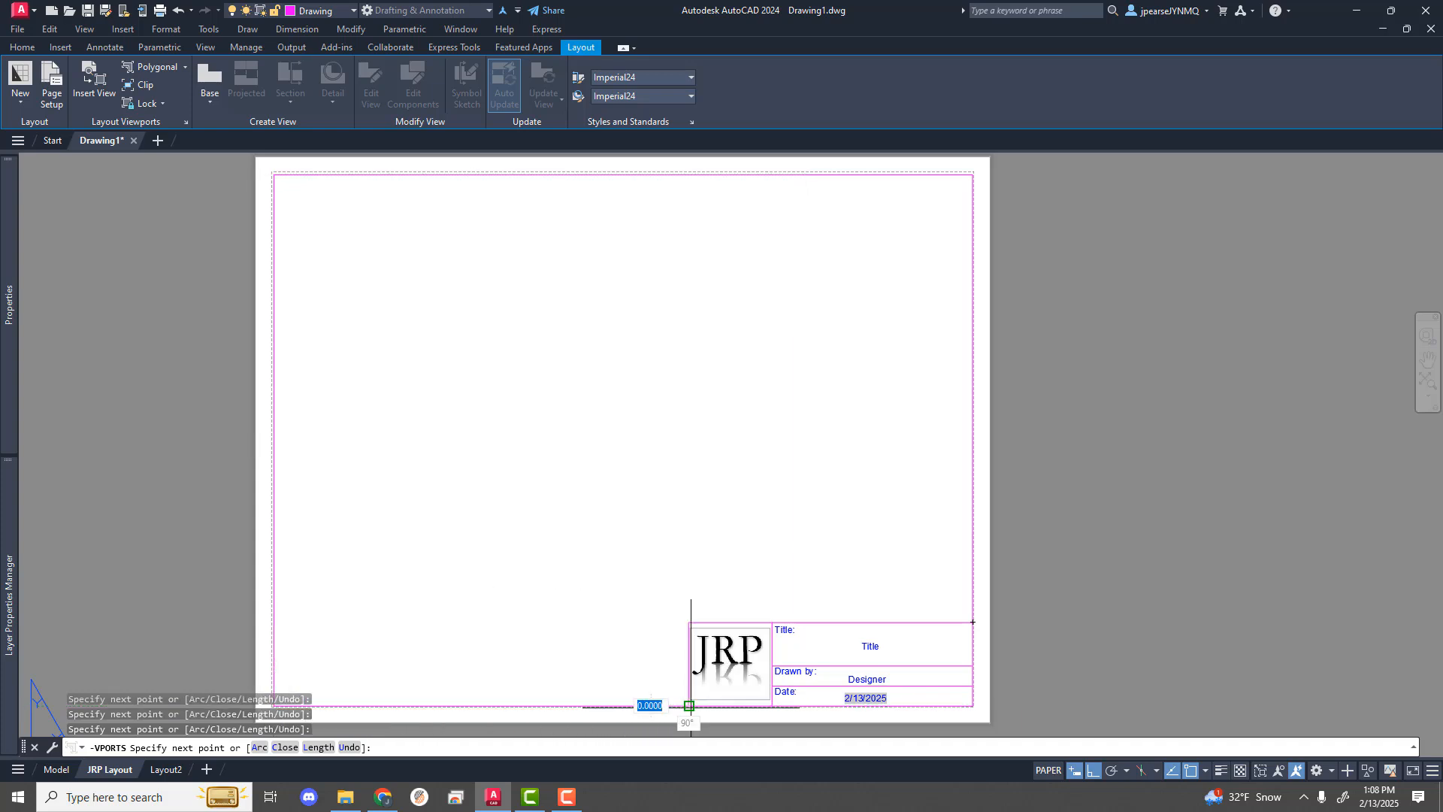
{"action": "left_click", "coordinate": [689, 622]}
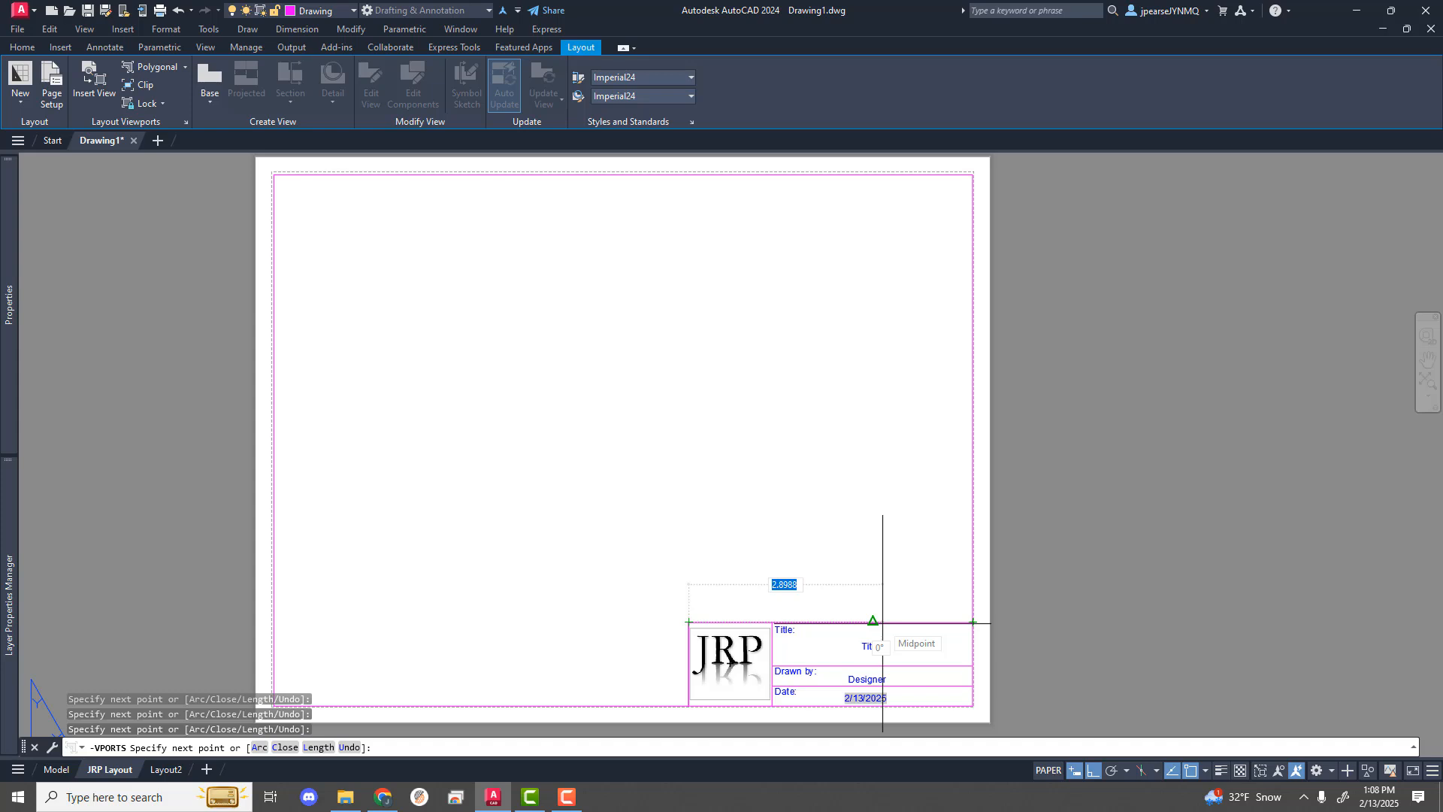
{"action": "type", "text": "c"}
{"action": "key", "text": "Return"}
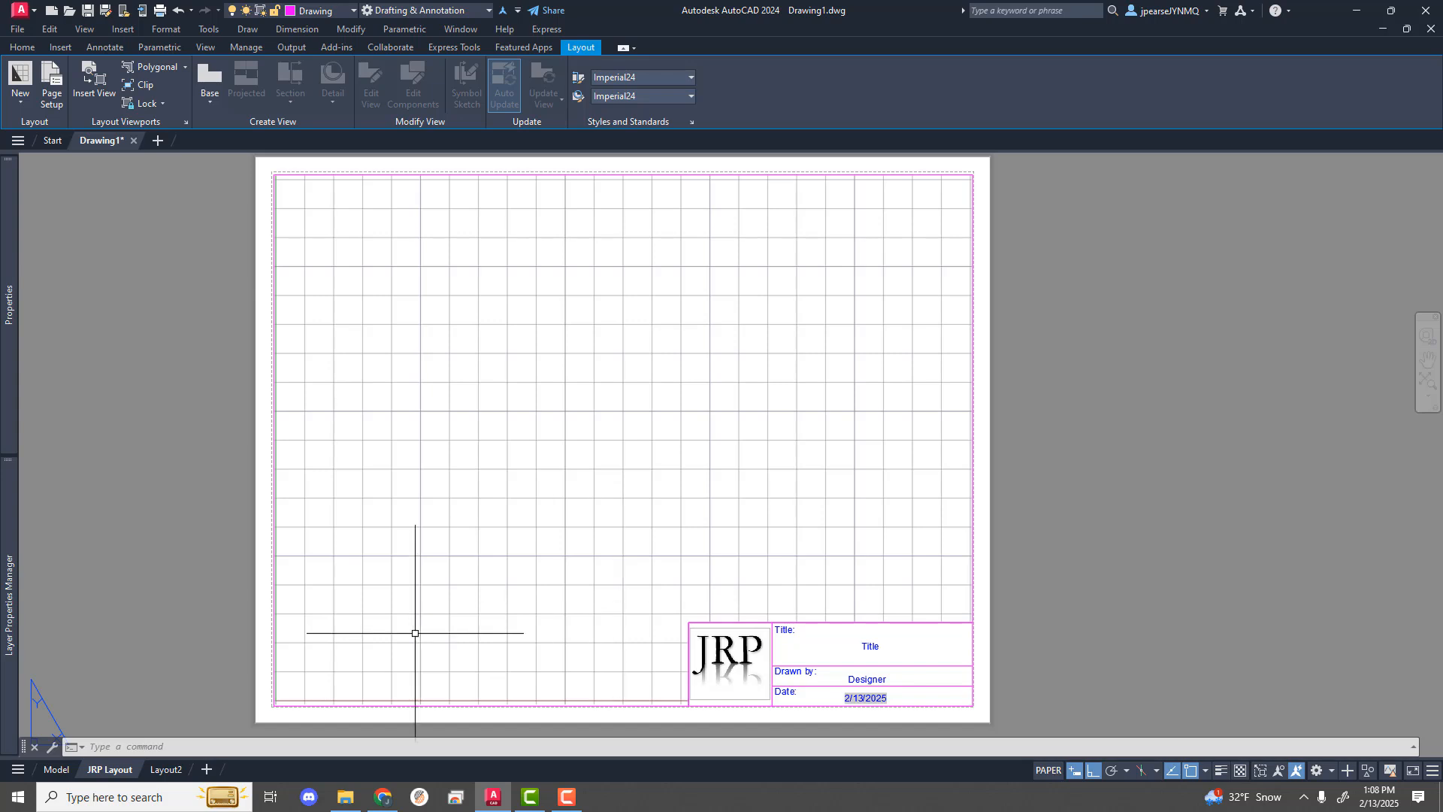
Step: In model space, turn Ortho off and draw a small 3-point arc near the middle of the drawing area
{"action": "left_click", "coordinate": [58, 769]}
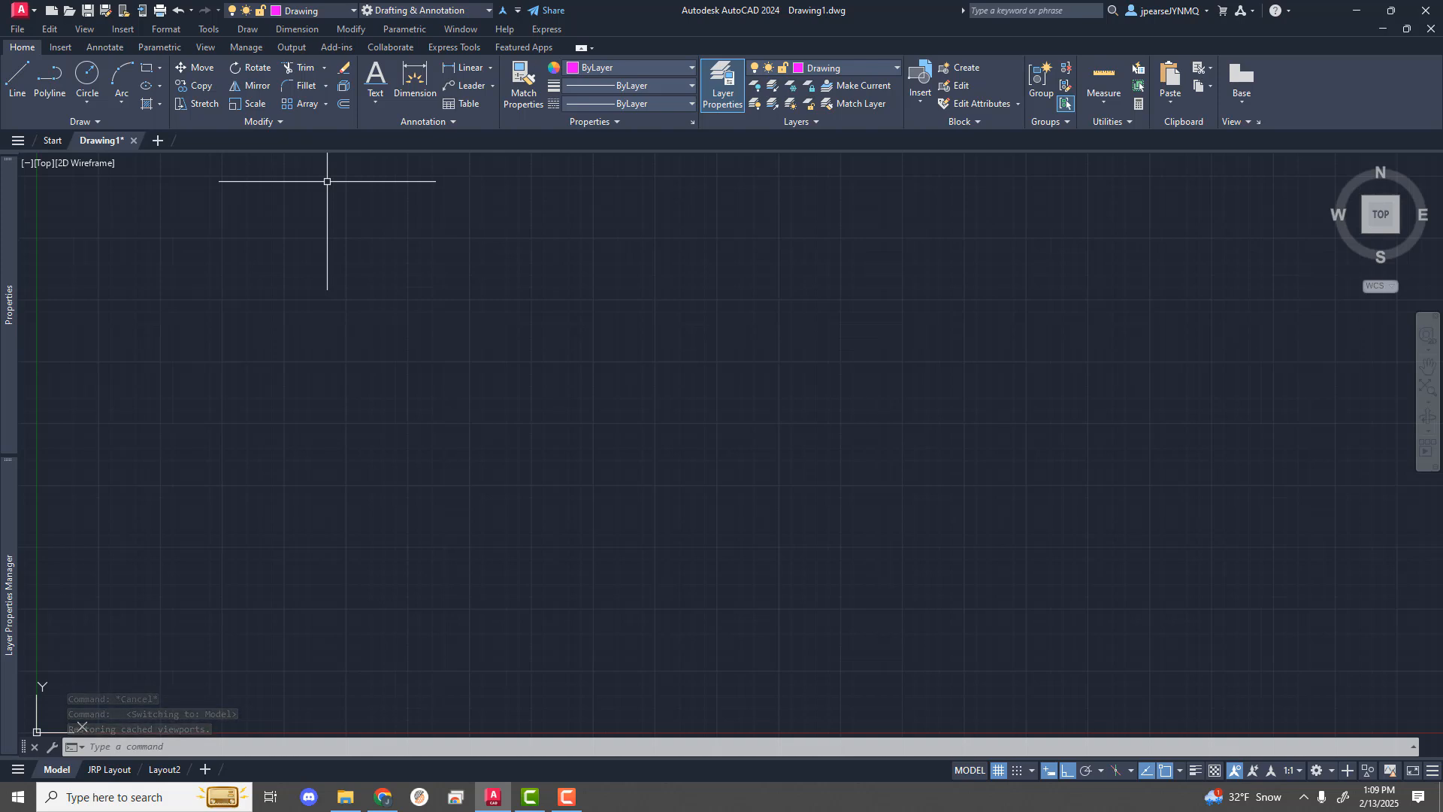
{"action": "left_click", "coordinate": [122, 83]}
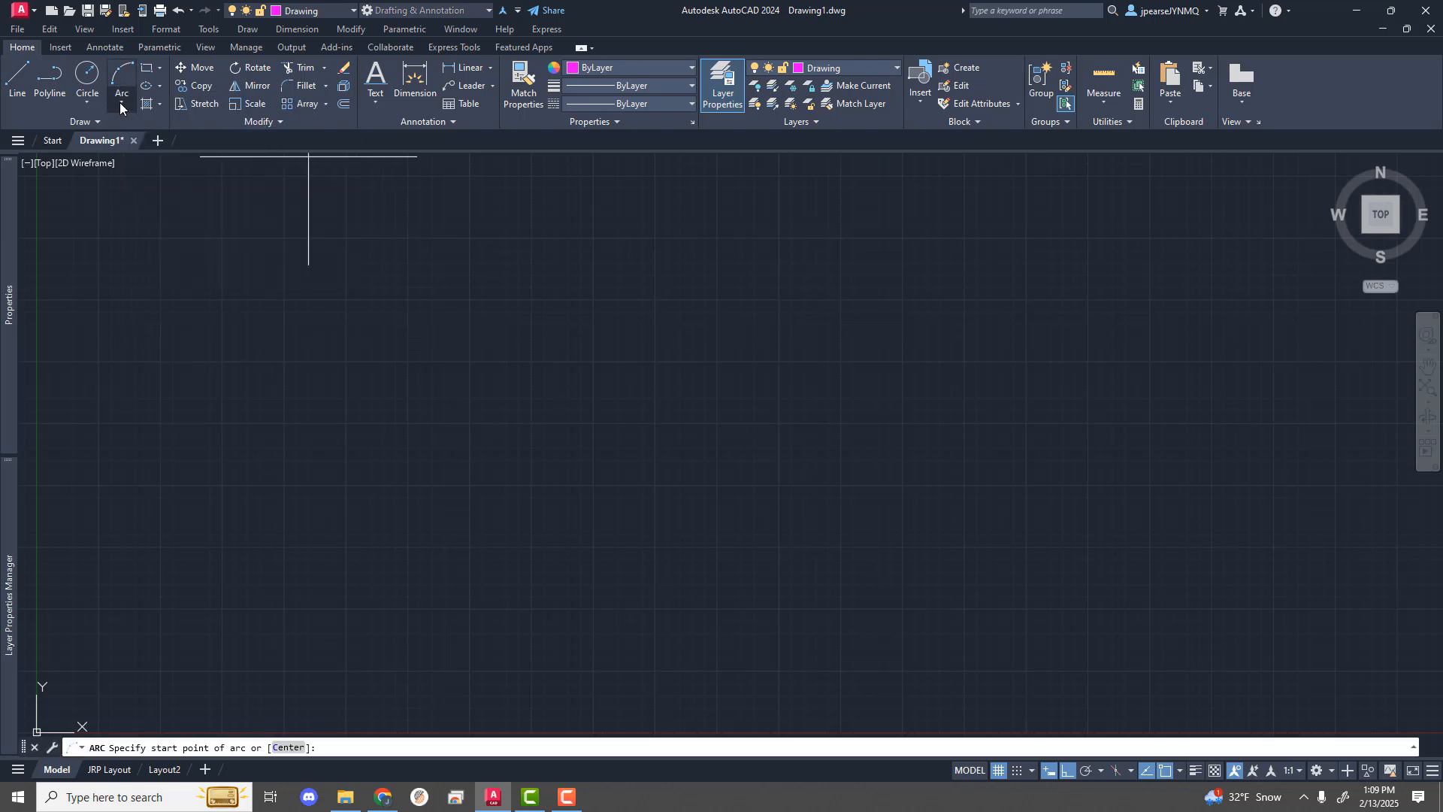
{"action": "left_click", "coordinate": [124, 101]}
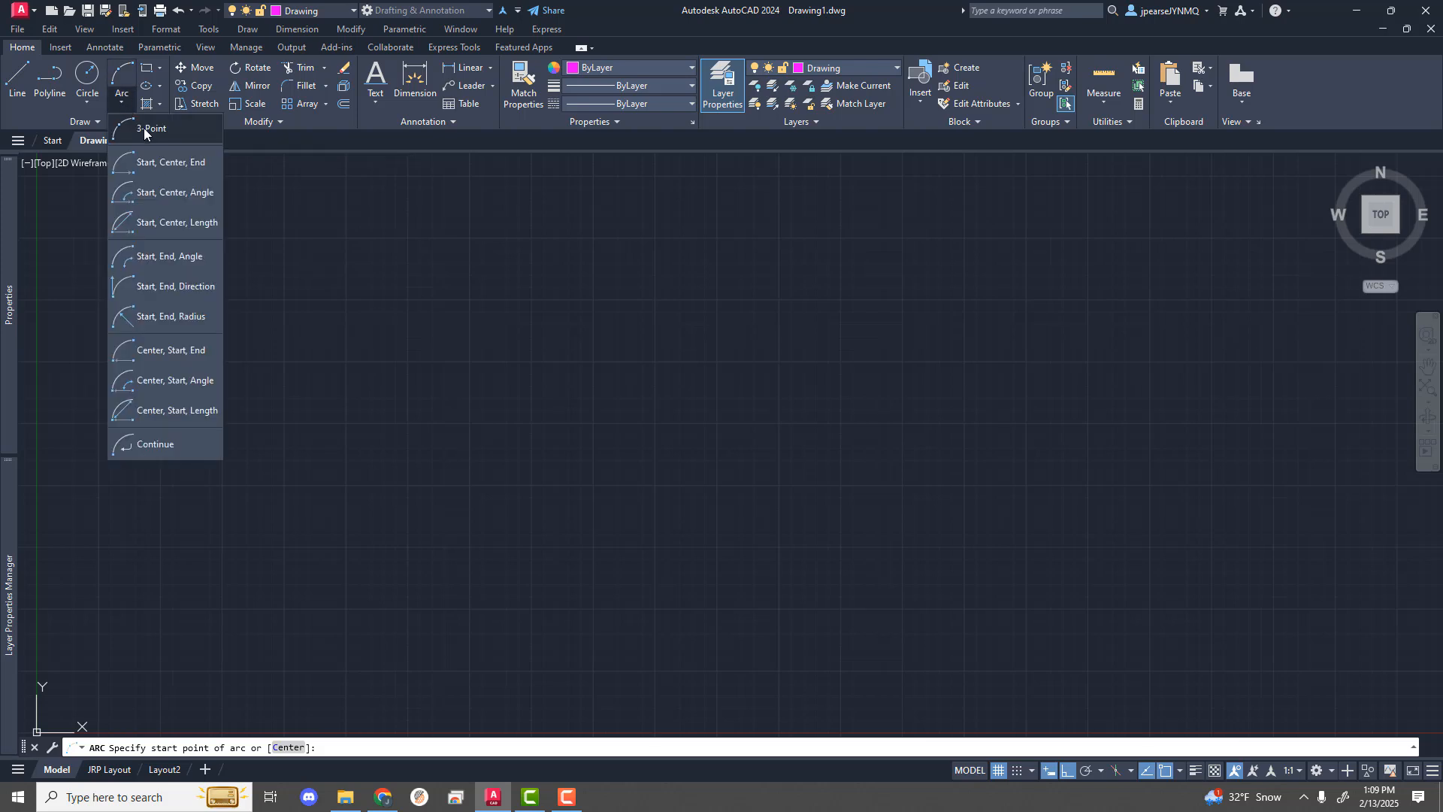
{"action": "left_click", "coordinate": [145, 130]}
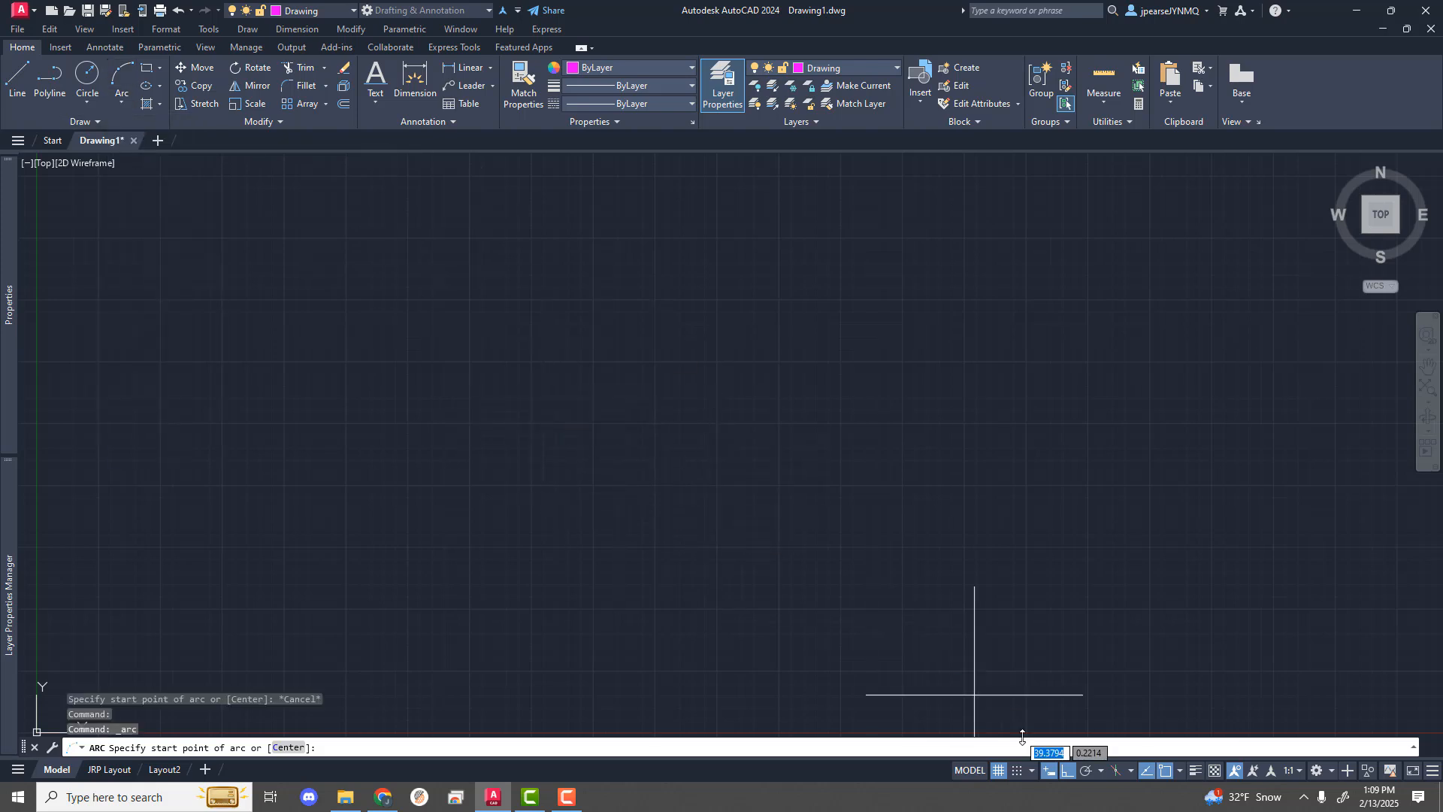
{"action": "left_click", "coordinate": [1069, 770]}
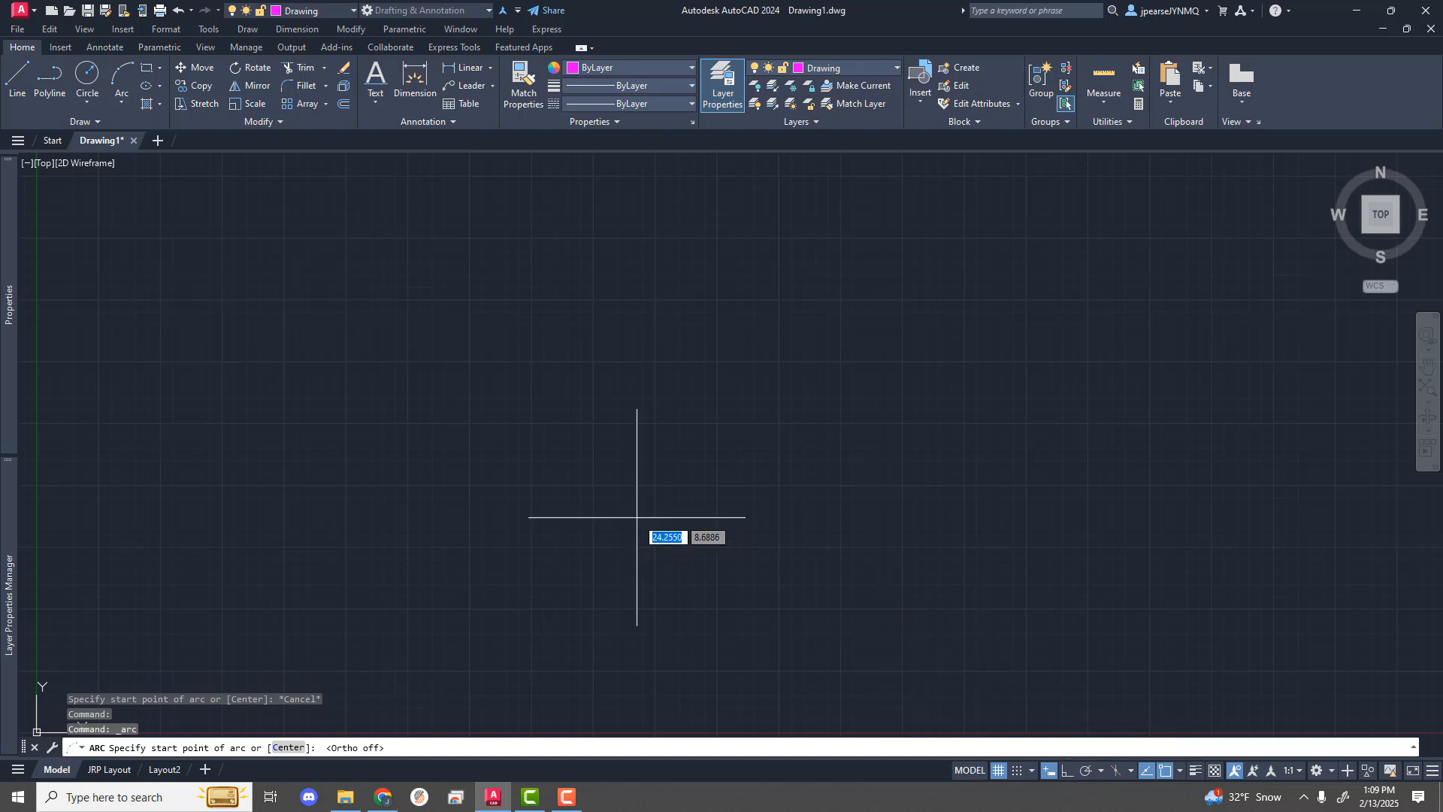
{"action": "left_click", "coordinate": [554, 443]}
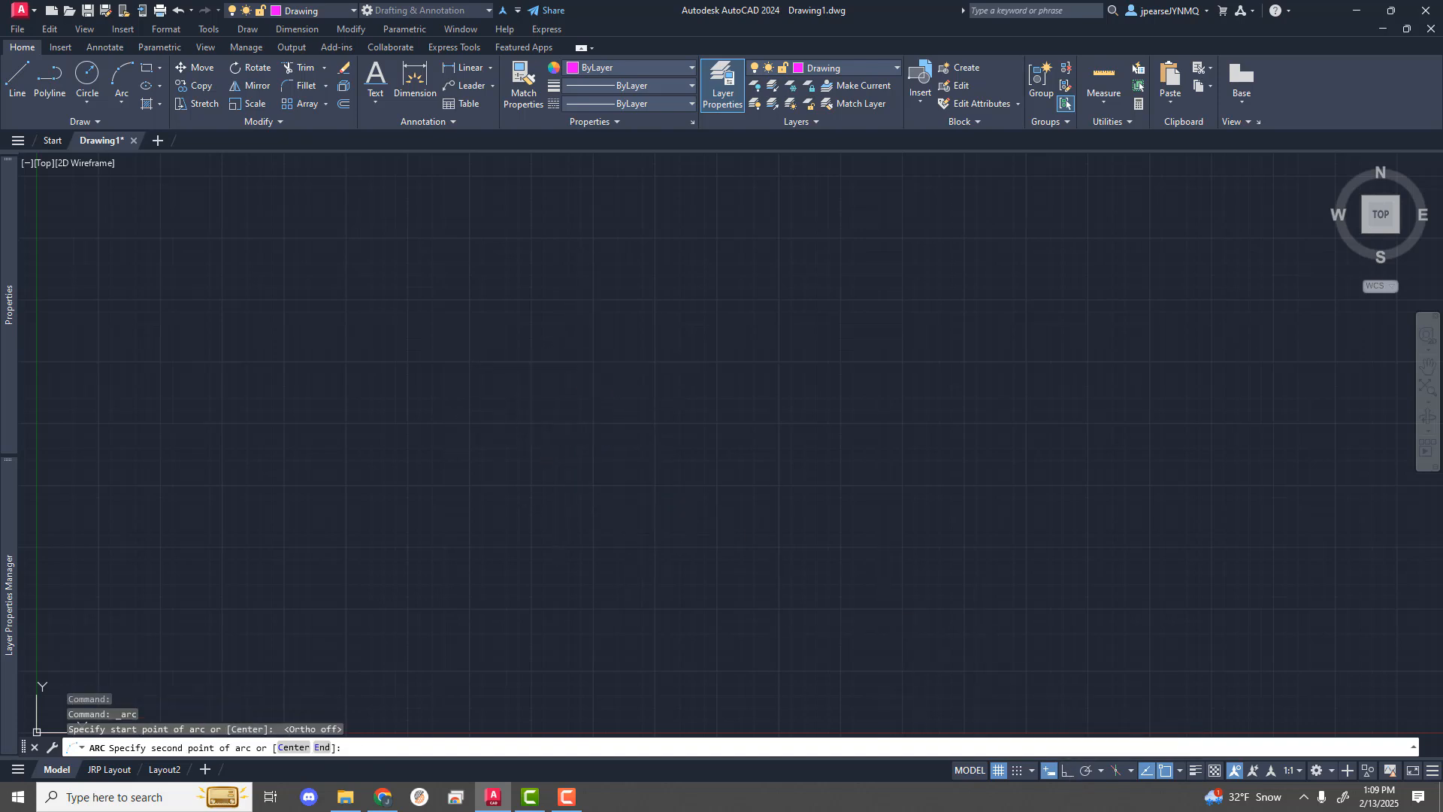
{"action": "left_click", "coordinate": [601, 363]}
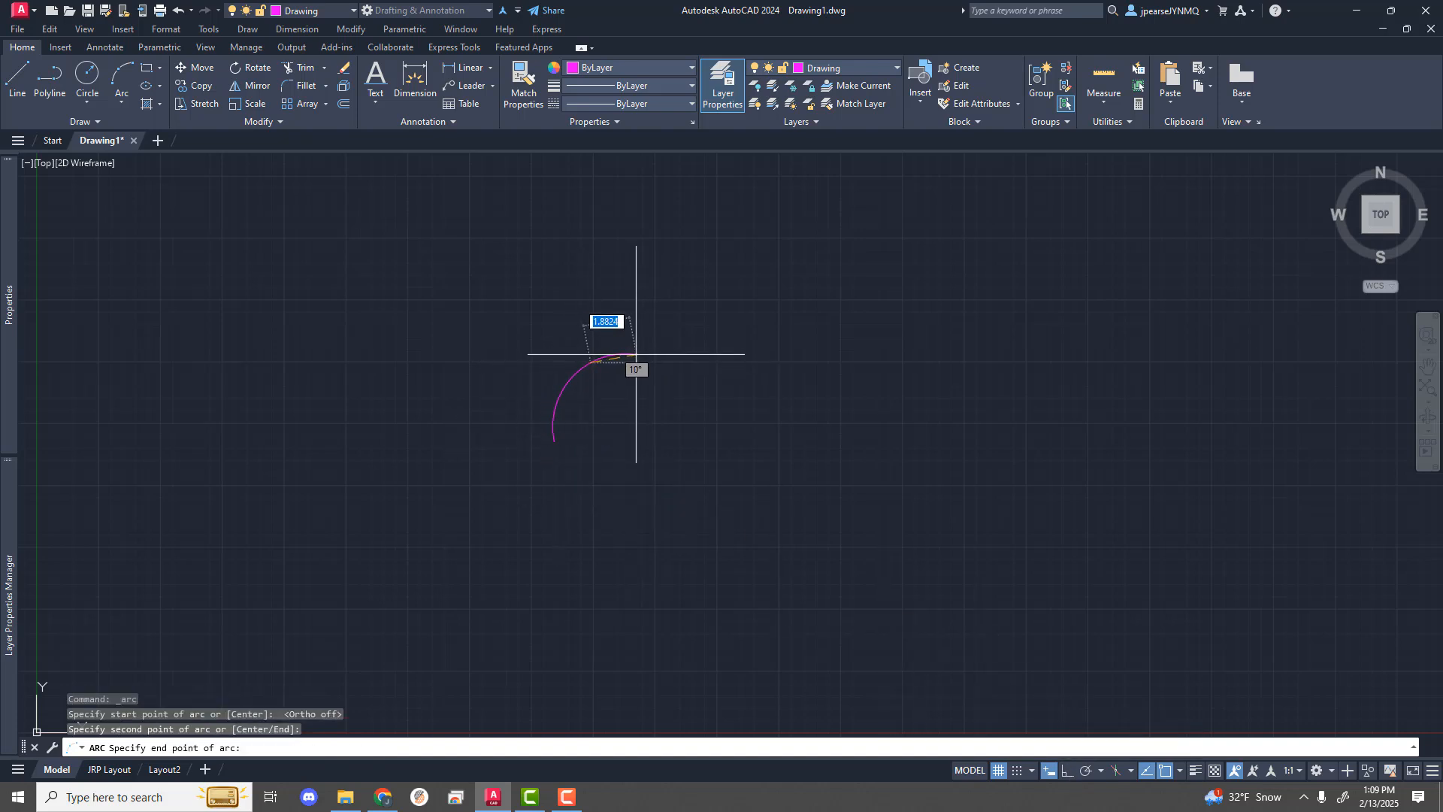
{"action": "left_click", "coordinate": [636, 354]}
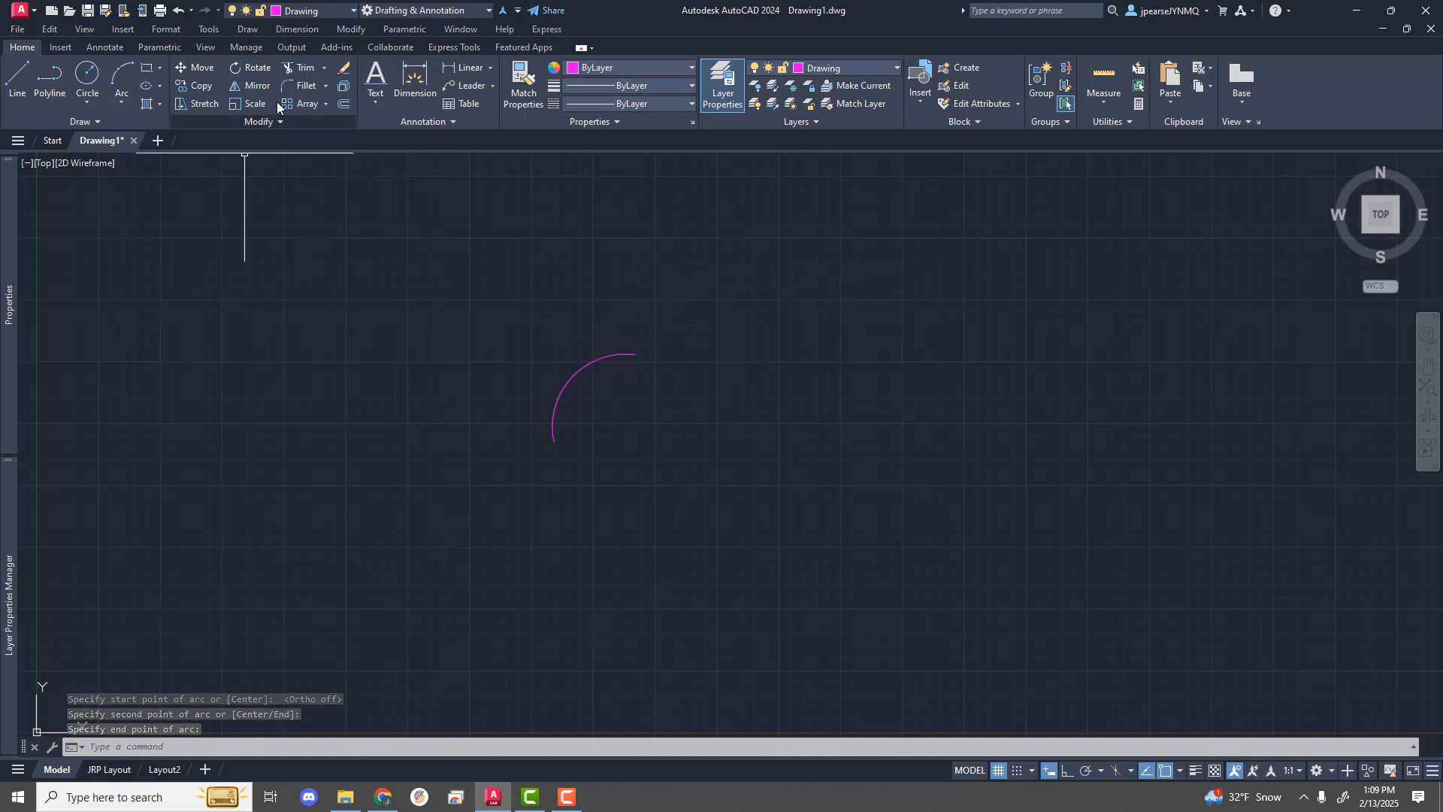
Step: Create a polar array of the arc around its lower endpoint with 100 items
{"action": "left_click", "coordinate": [326, 103]}
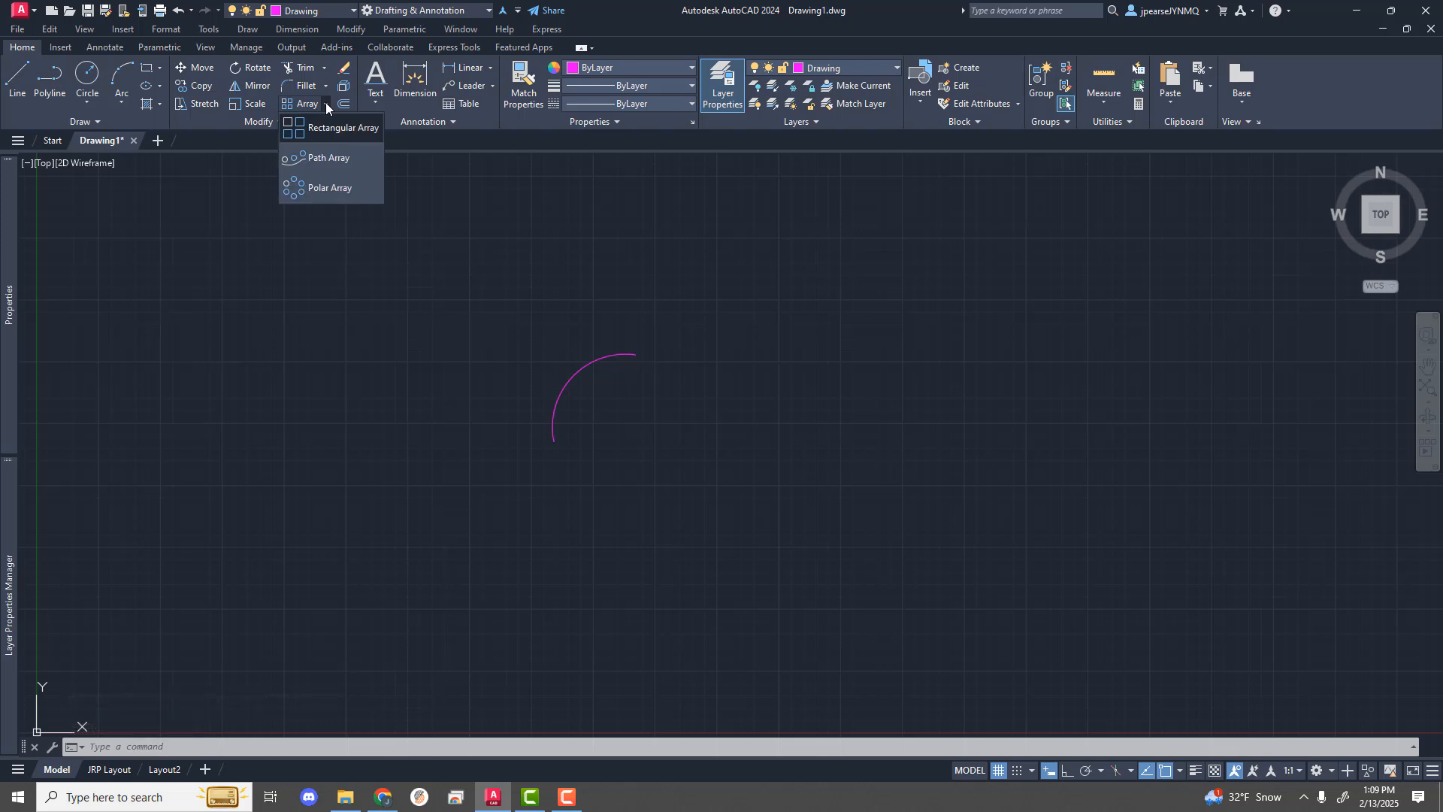
{"action": "left_click", "coordinate": [333, 191]}
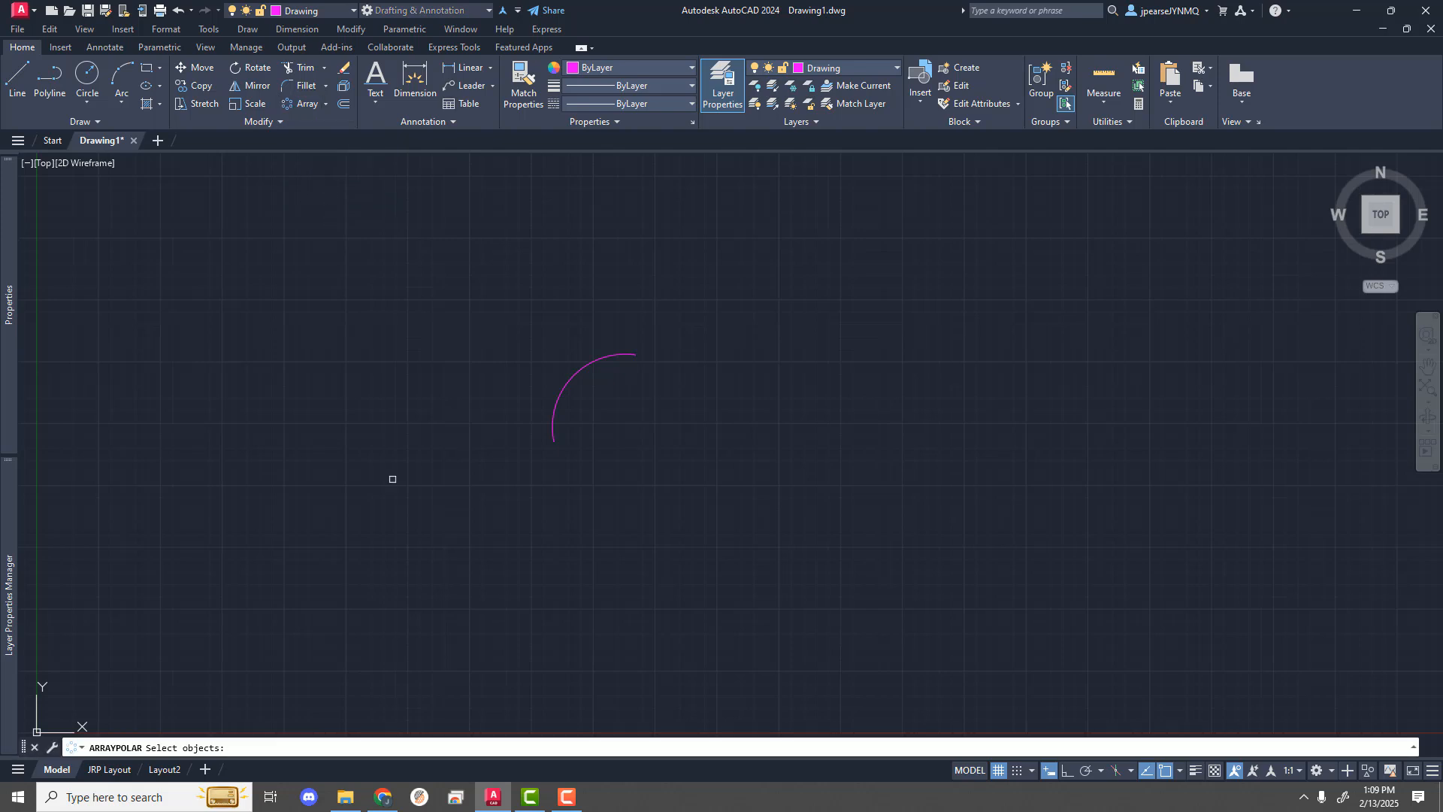
{"action": "left_click", "coordinate": [563, 387]}
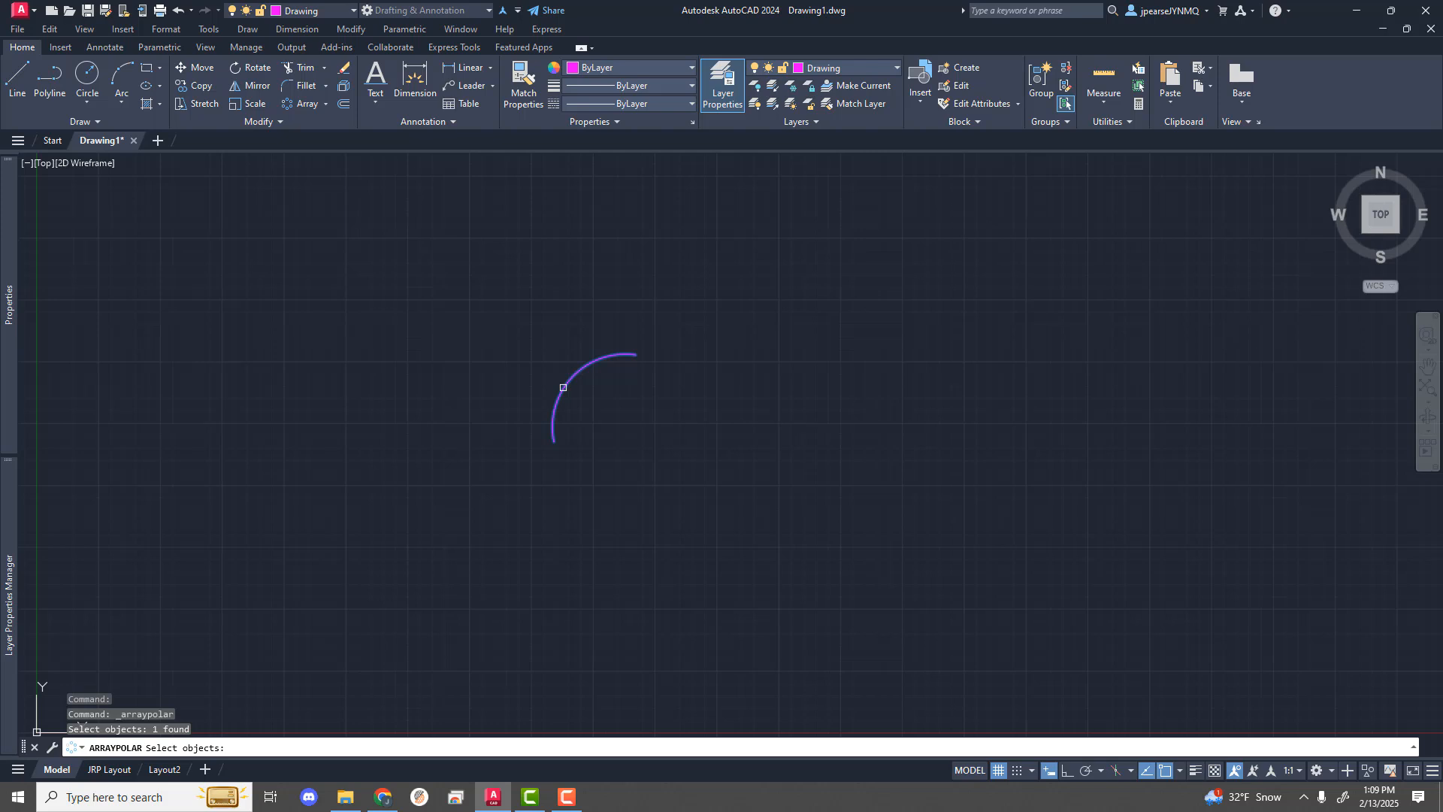
{"action": "key", "text": "Return"}
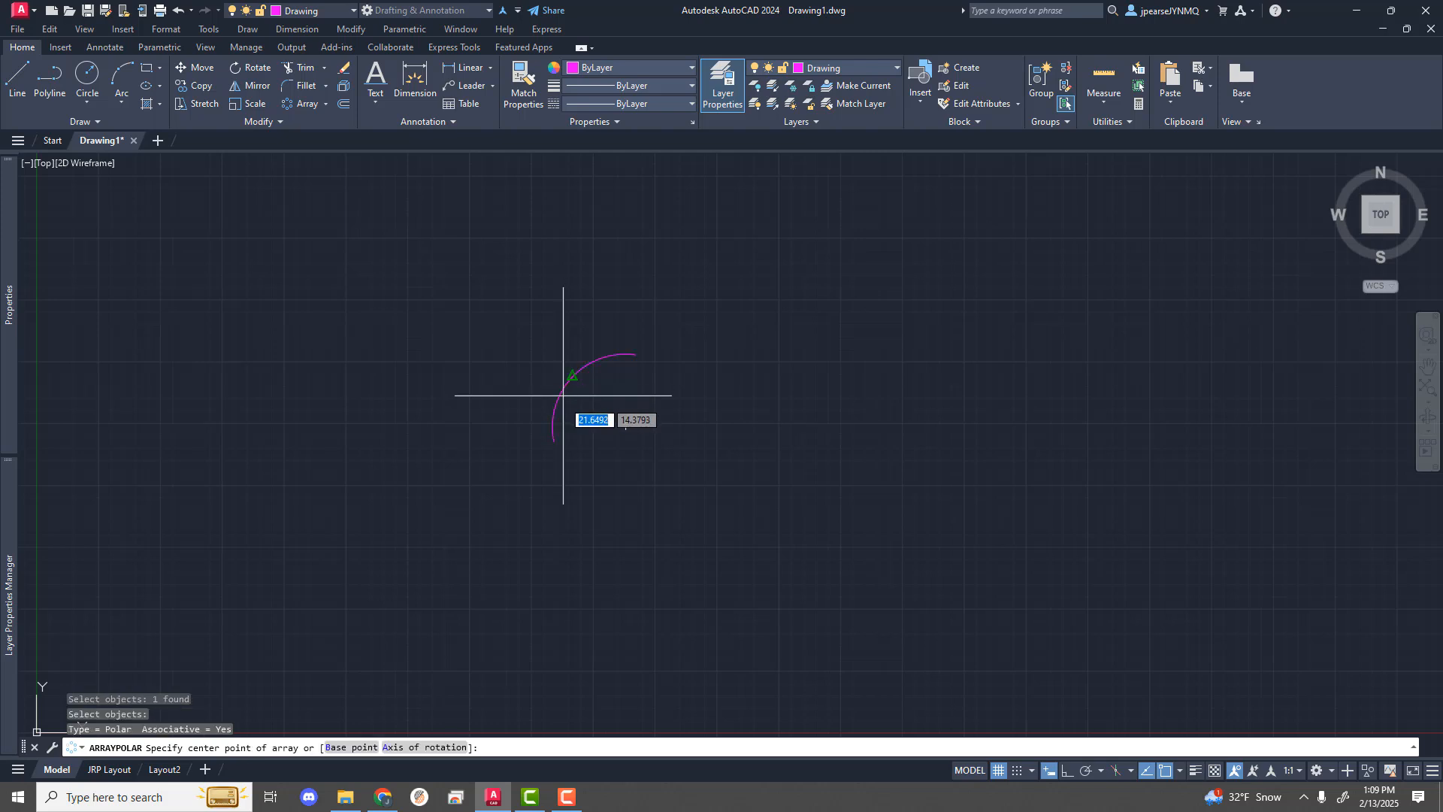
{"action": "left_click", "coordinate": [555, 442]}
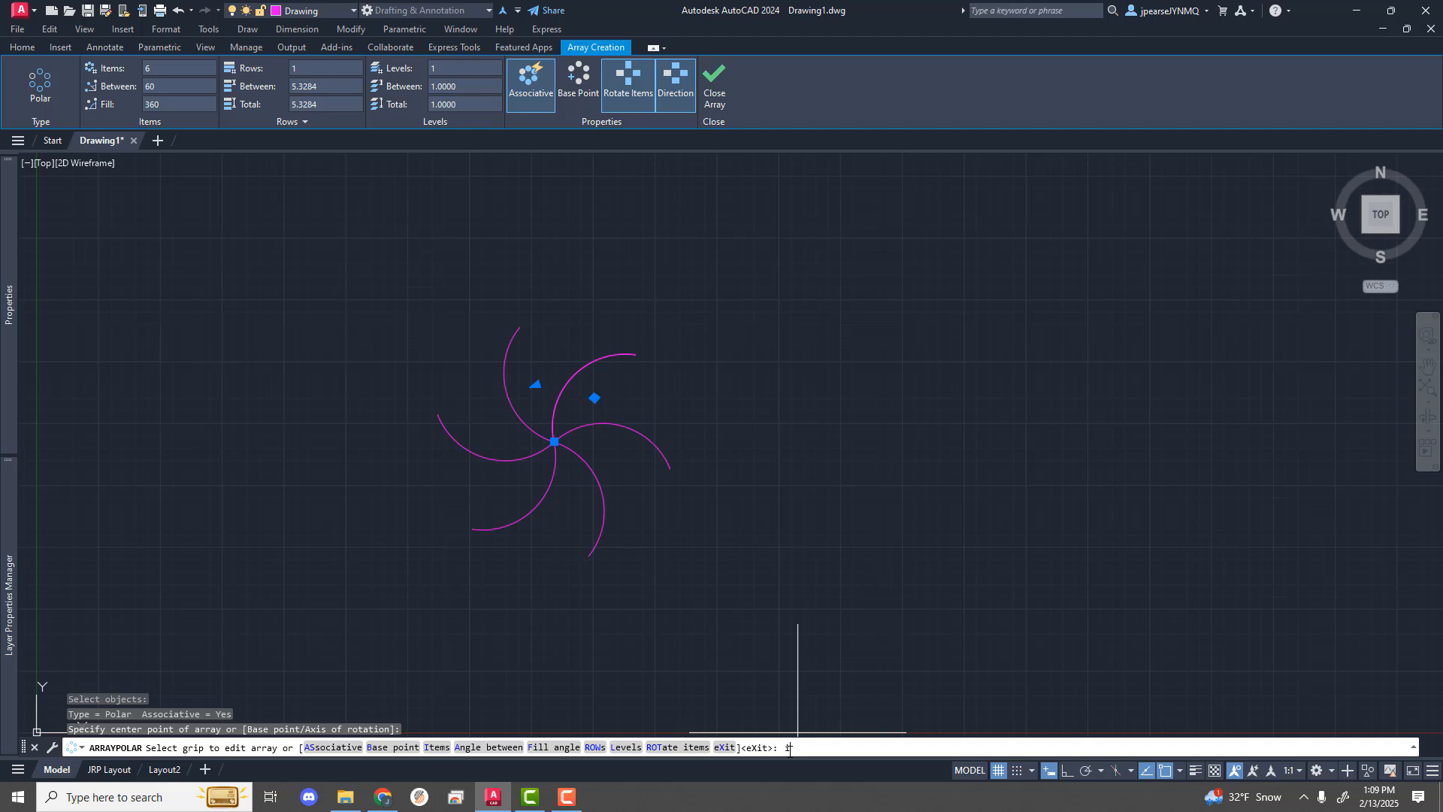
{"action": "key", "text": "Return"}
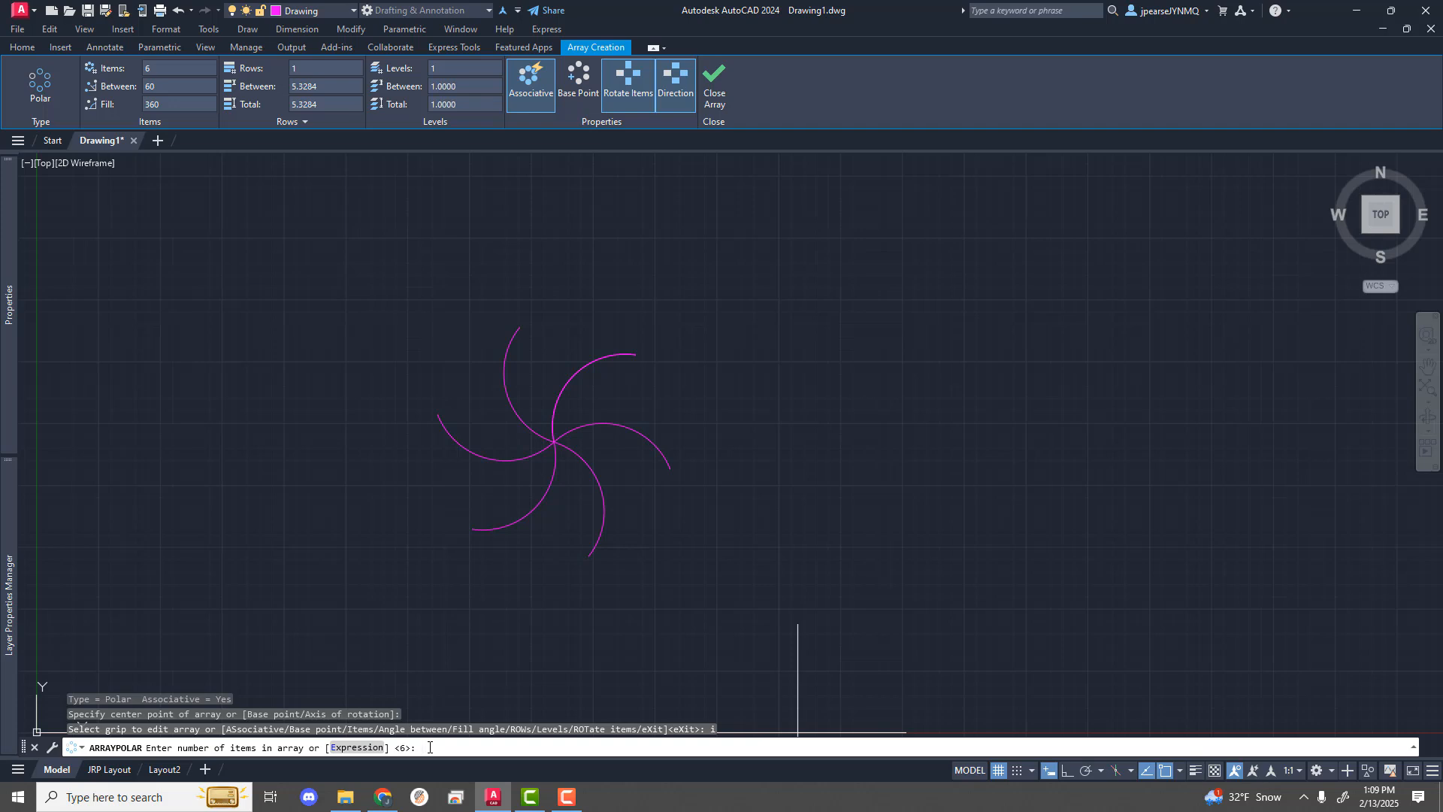
{"action": "type", "text": "100"}
{"action": "key", "text": "Return"}
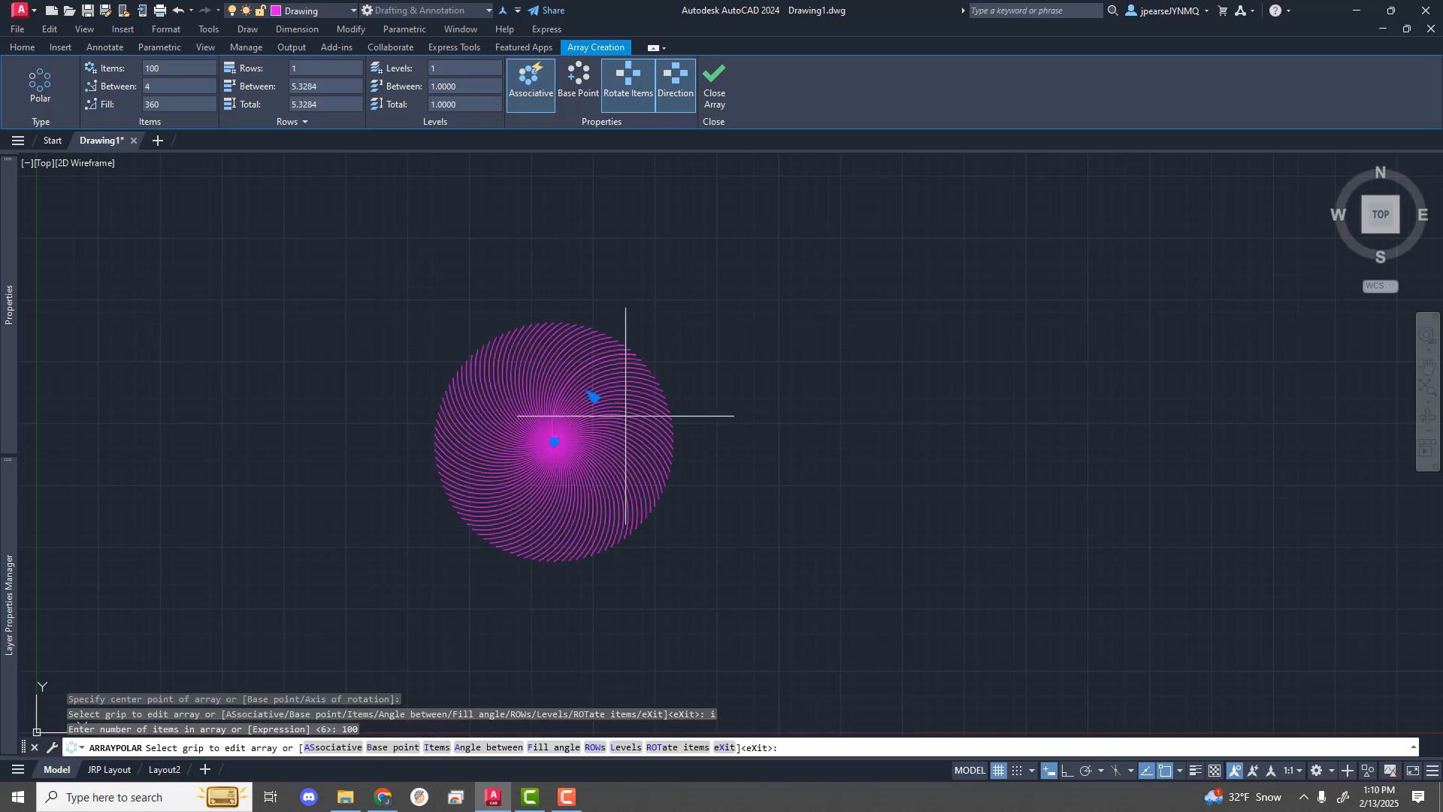
Step: Stretch the polar array's radius outward to just past the original arc's upper endpoint and finish the array
{"action": "left_click", "coordinate": [594, 397]}
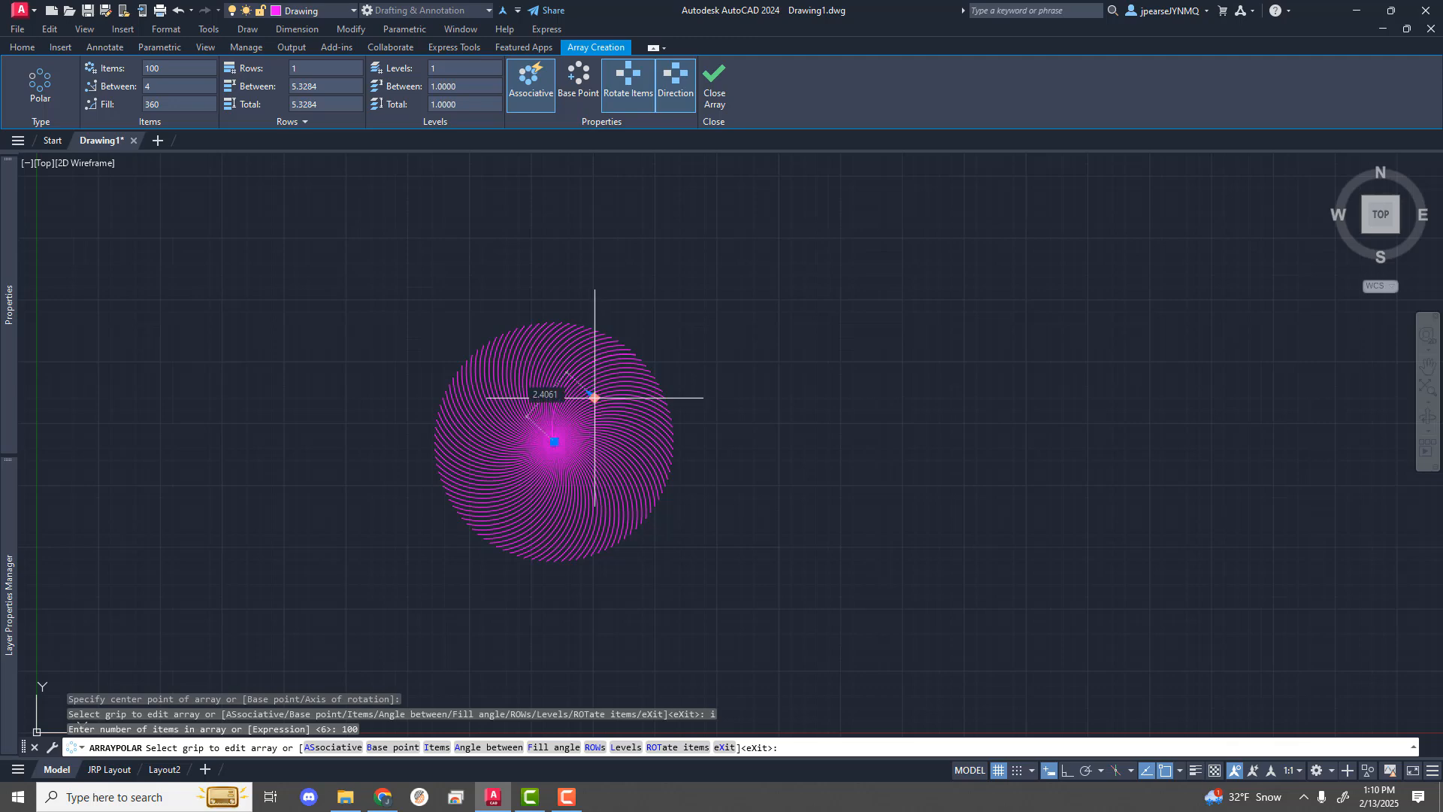
{"action": "left_click", "coordinate": [594, 398]}
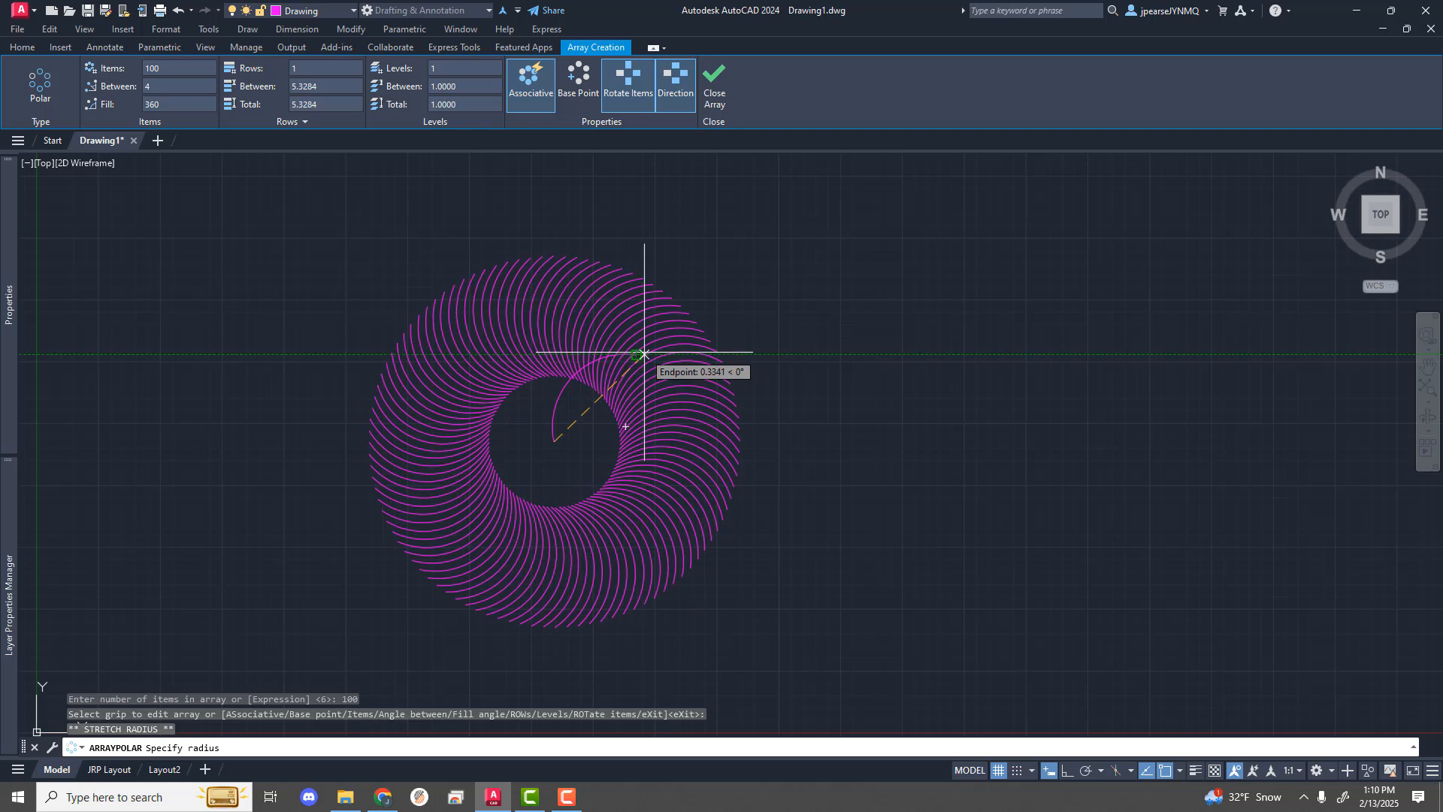
{"action": "left_click", "coordinate": [644, 352]}
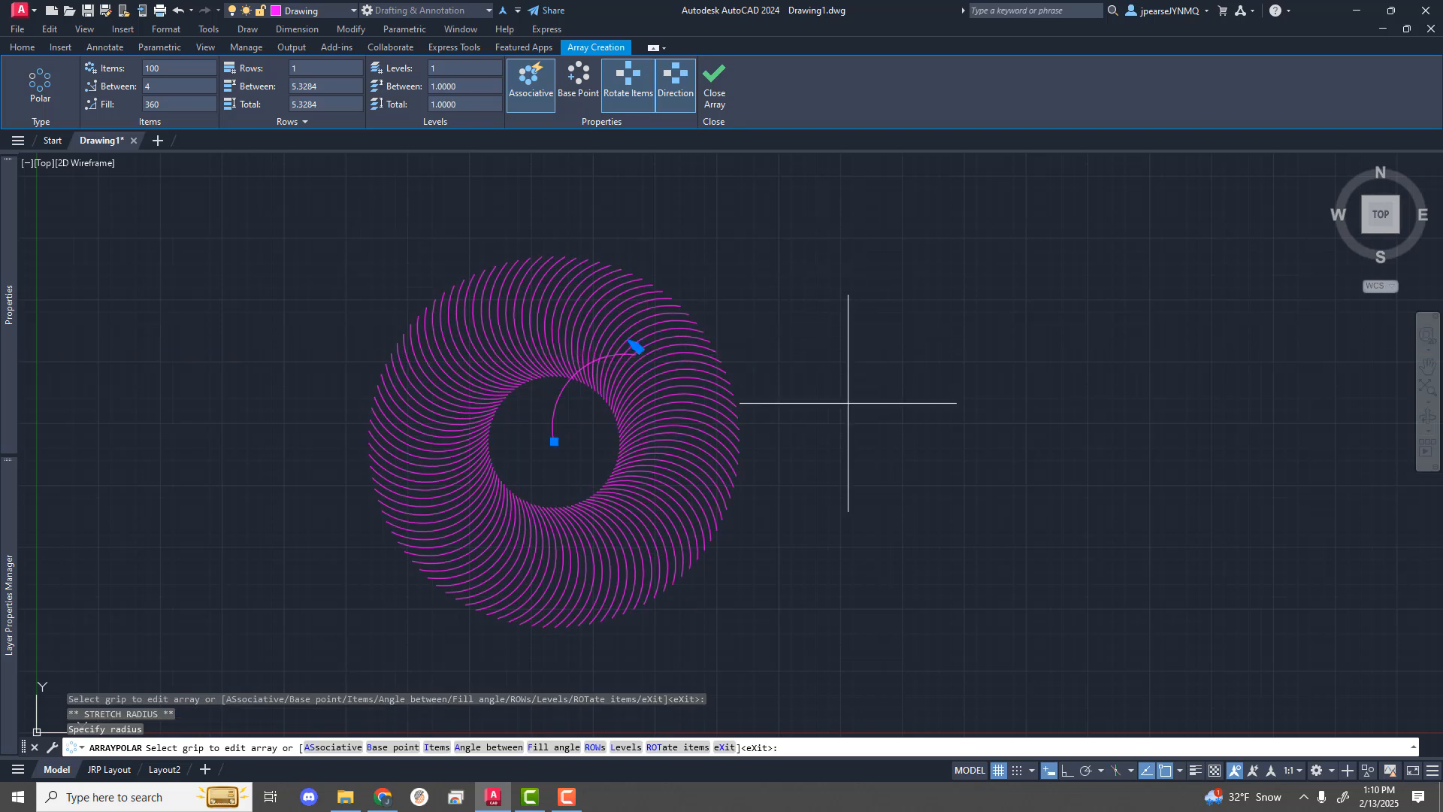
{"action": "key", "text": "Return"}
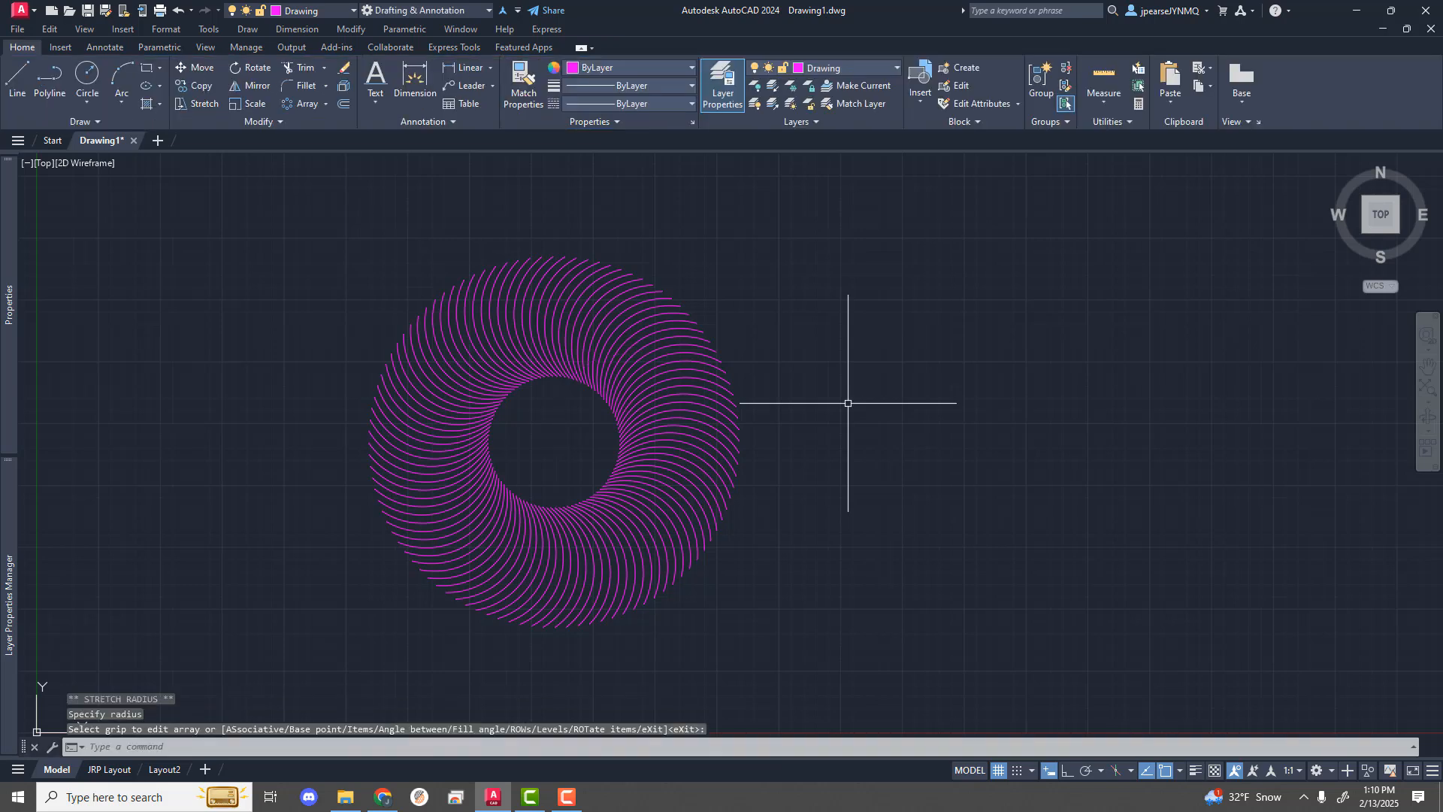
Step: In JRP Layout, activate the viewport, fit the whole array in it clear of the title block, and turn the viewport's grid off
{"action": "left_click", "coordinate": [111, 769]}
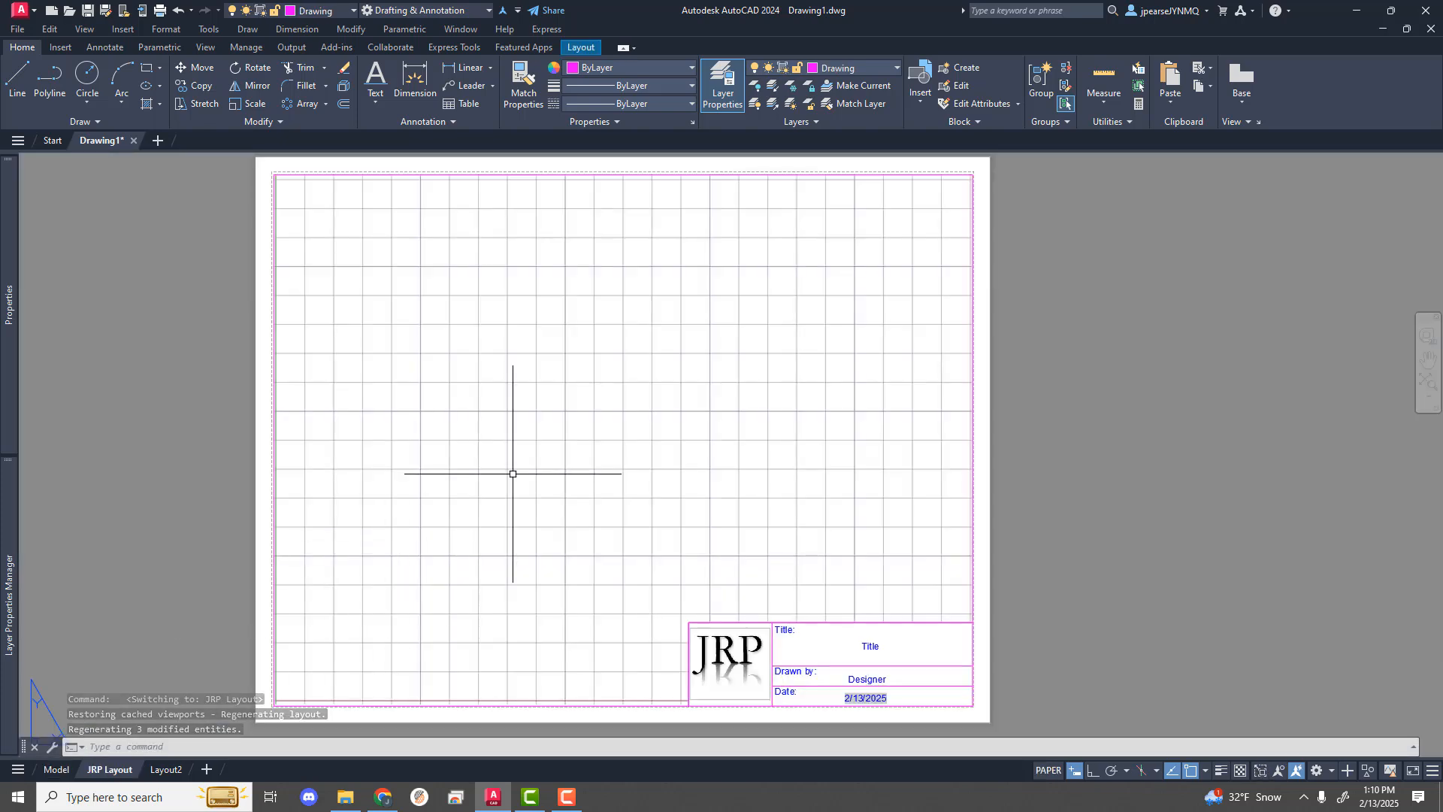
{"action": "left_click", "coordinate": [617, 424]}
{"action": "double_click", "coordinate": [618, 423]}
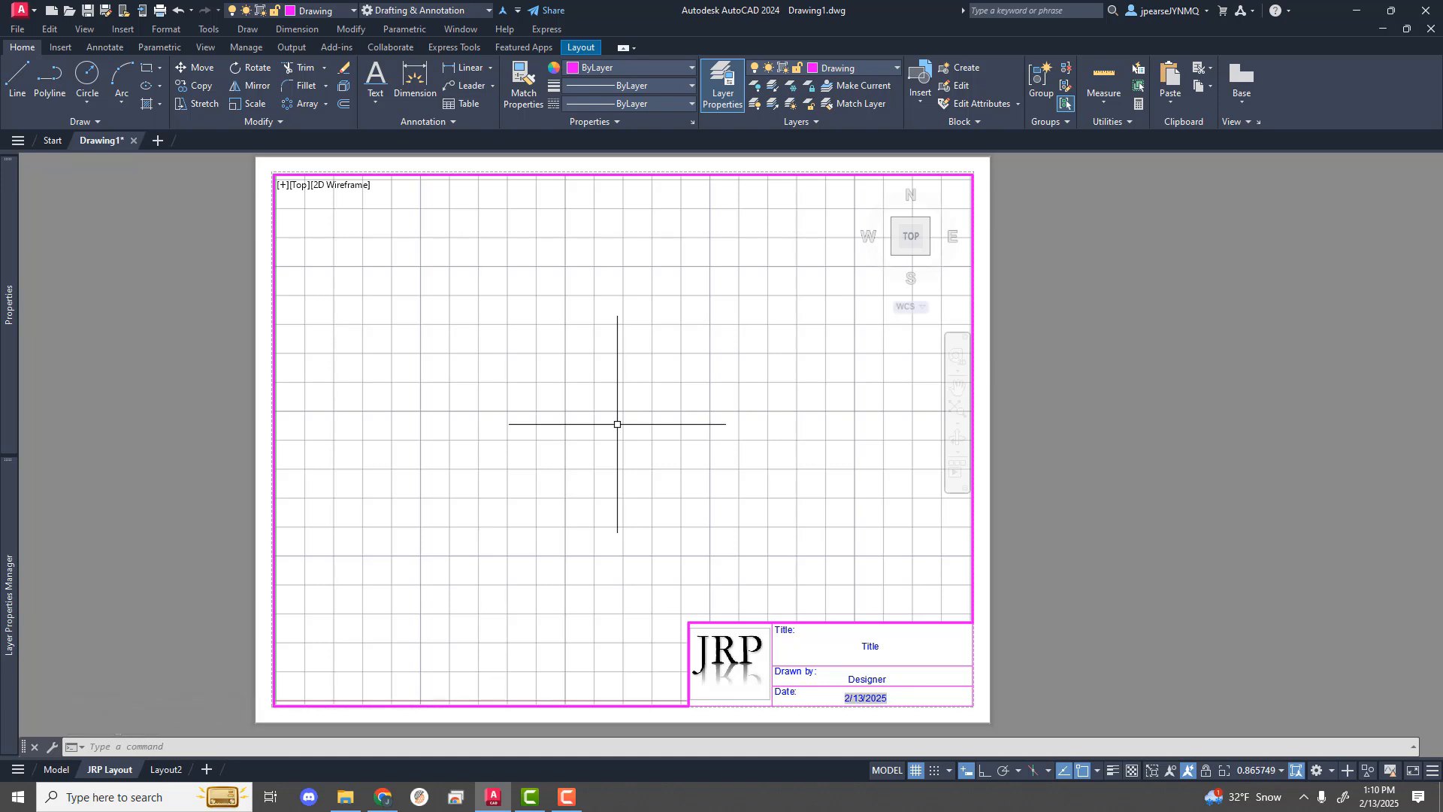
{"action": "middle_click", "coordinate": [617, 424]}
{"action": "middle_click", "coordinate": [617, 424]}
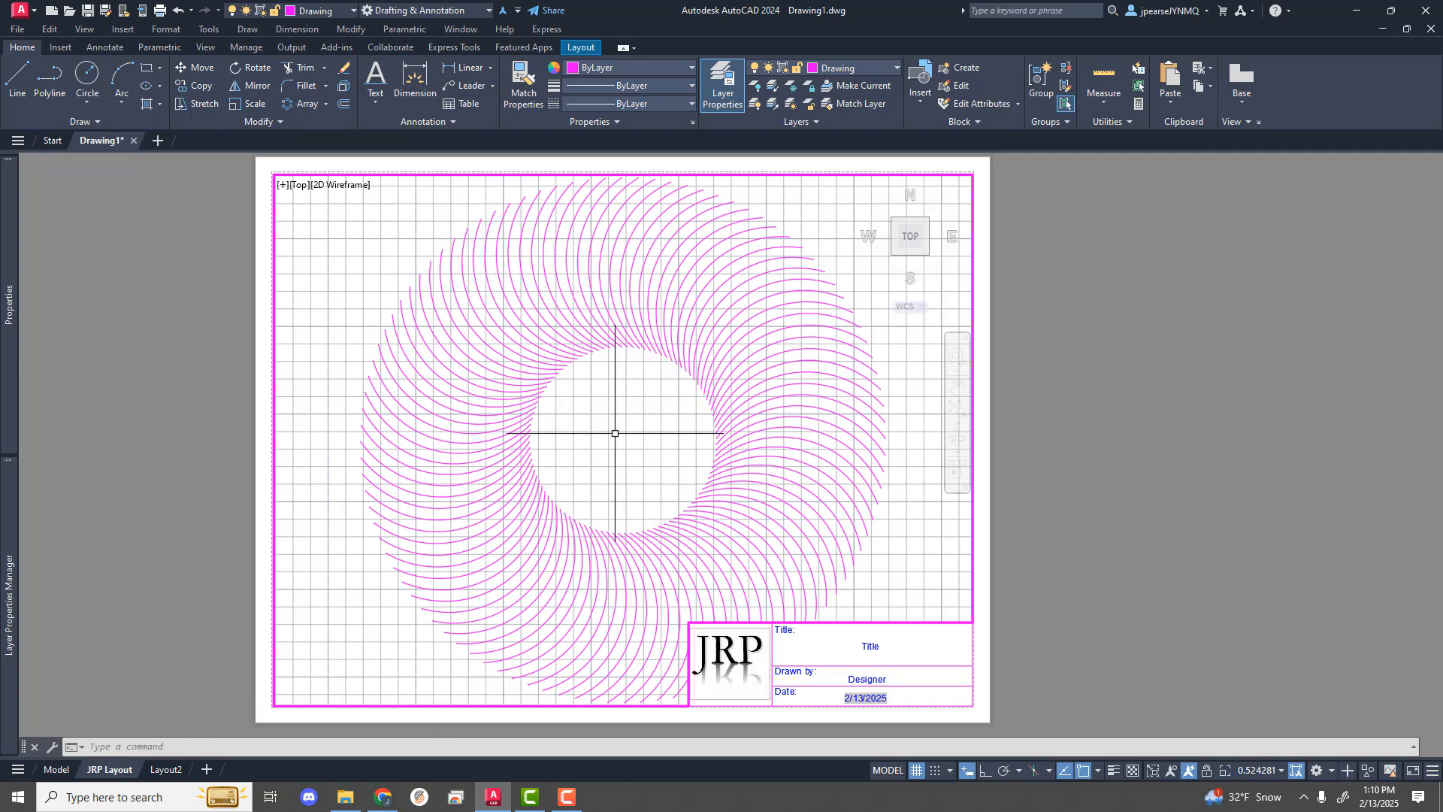
{"action": "scroll", "coordinate": [615, 433], "scroll_direction": "down", "scroll_amount": 2}
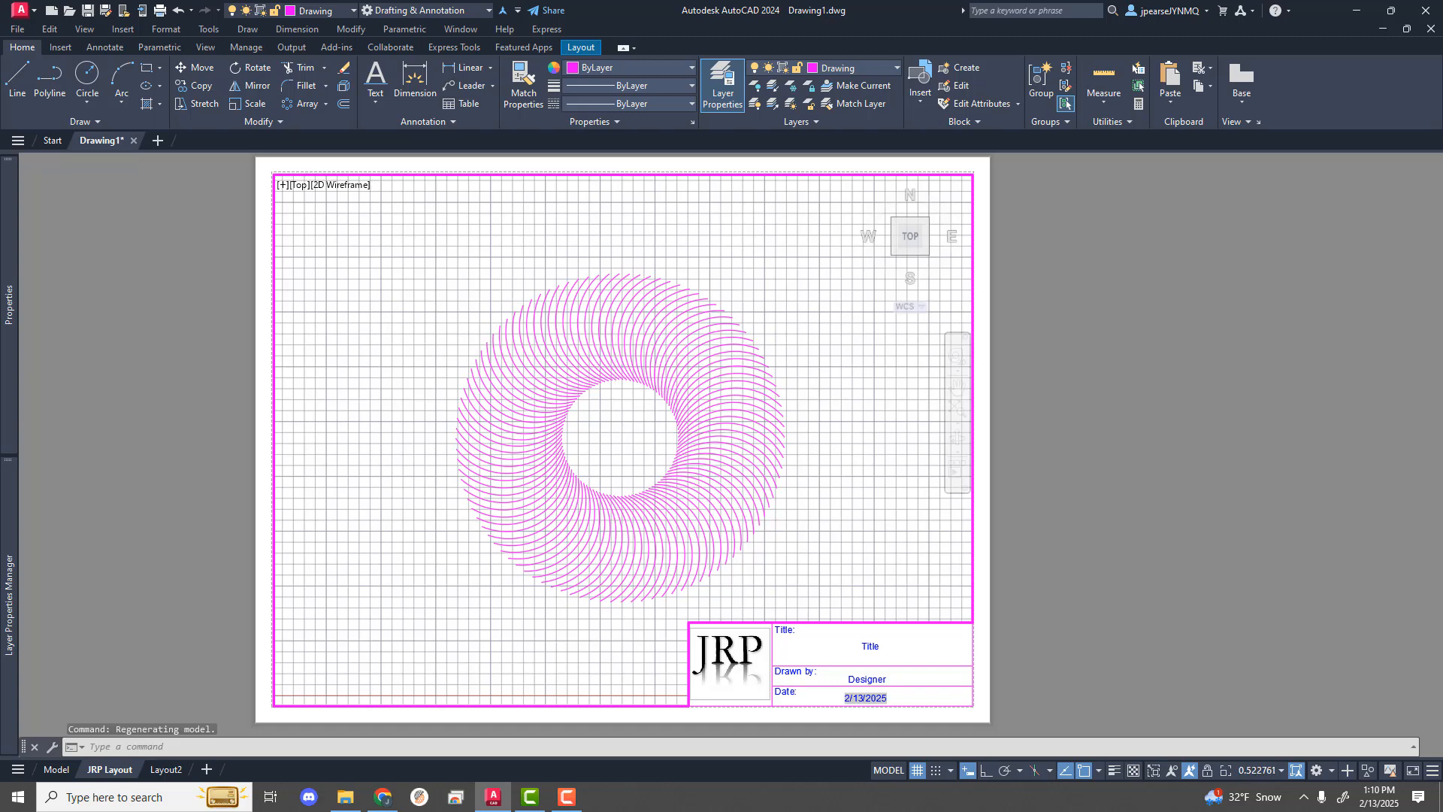
{"action": "scroll", "coordinate": [615, 433], "scroll_direction": "up", "scroll_amount": 2}
{"action": "scroll", "coordinate": [615, 433], "scroll_direction": "down", "scroll_amount": 2}
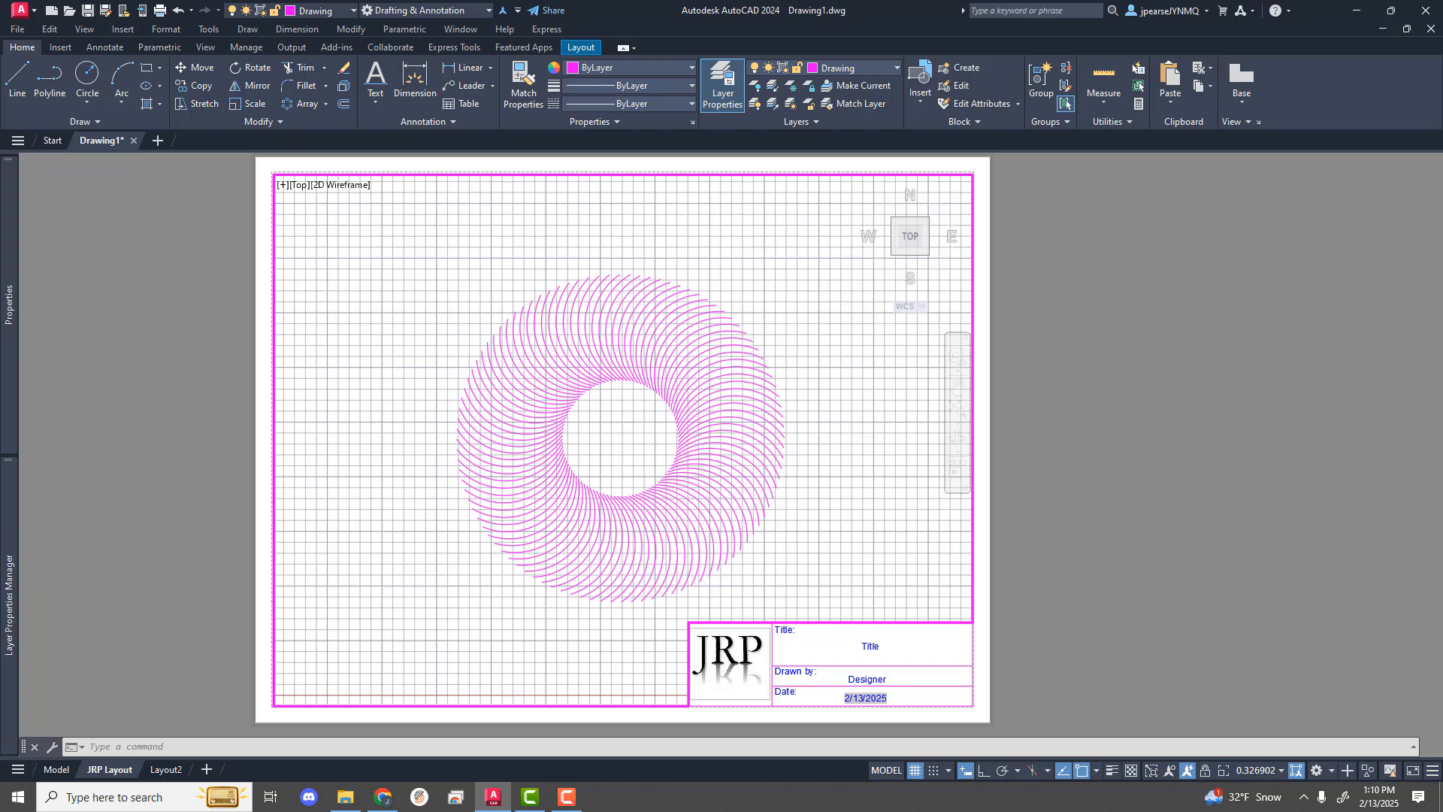
{"action": "middle_click_drag", "start_coordinate": [615, 433], "coordinate": [543, 418]}
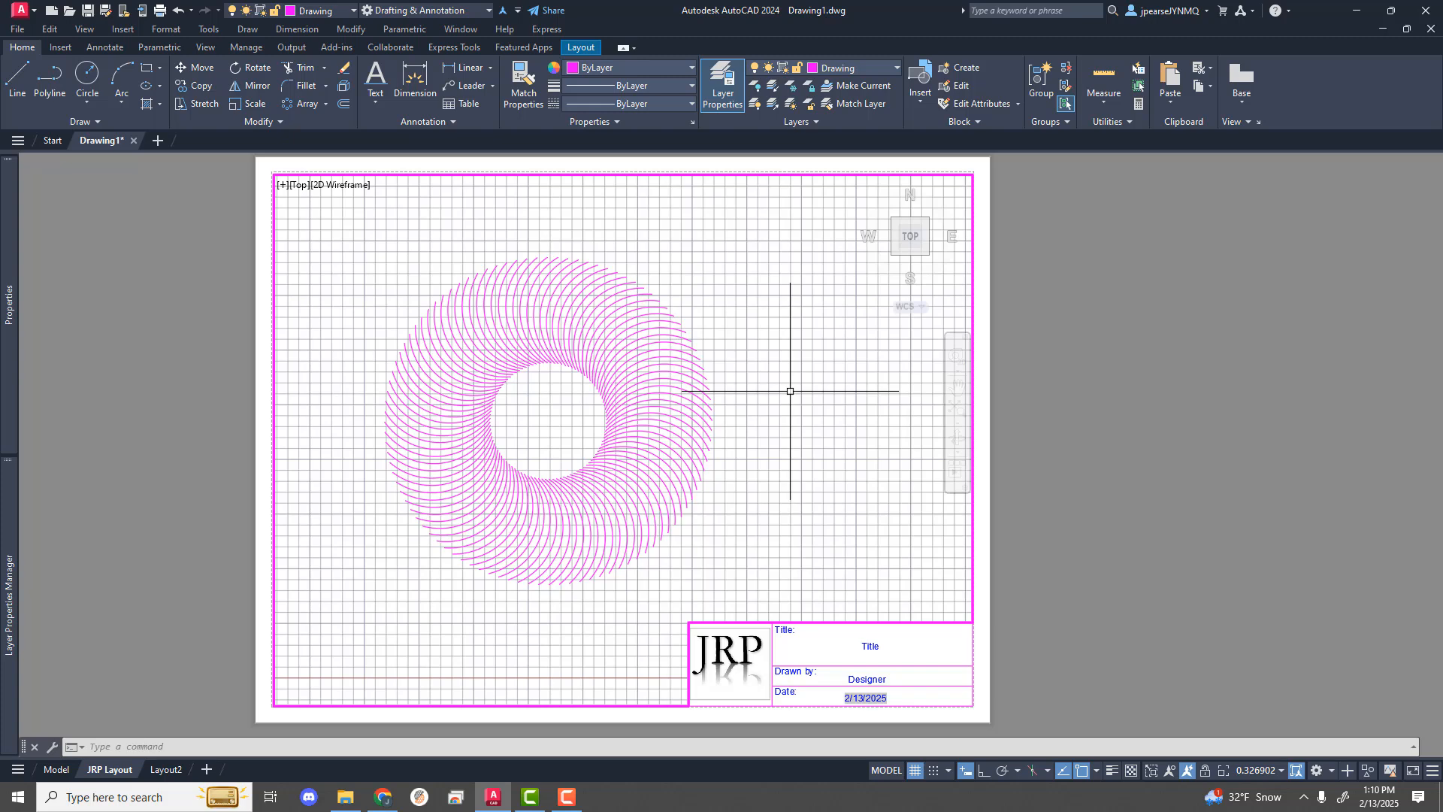
{"action": "left_click", "coordinate": [914, 770]}
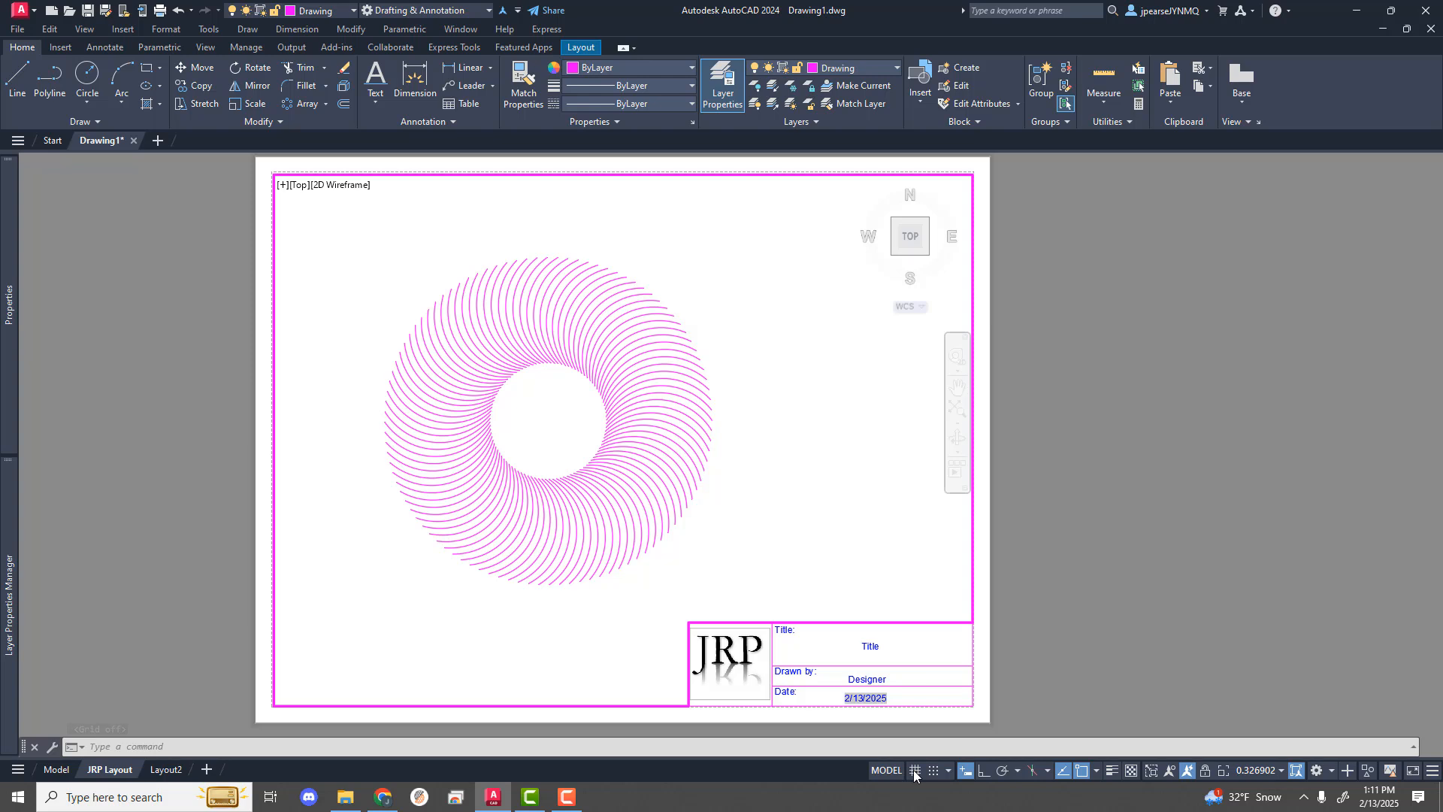
Step: Set the title block's TITLE attribute to the designer's first name in possessive form followed by "Torroid"
{"action": "double_click", "coordinate": [871, 648]}
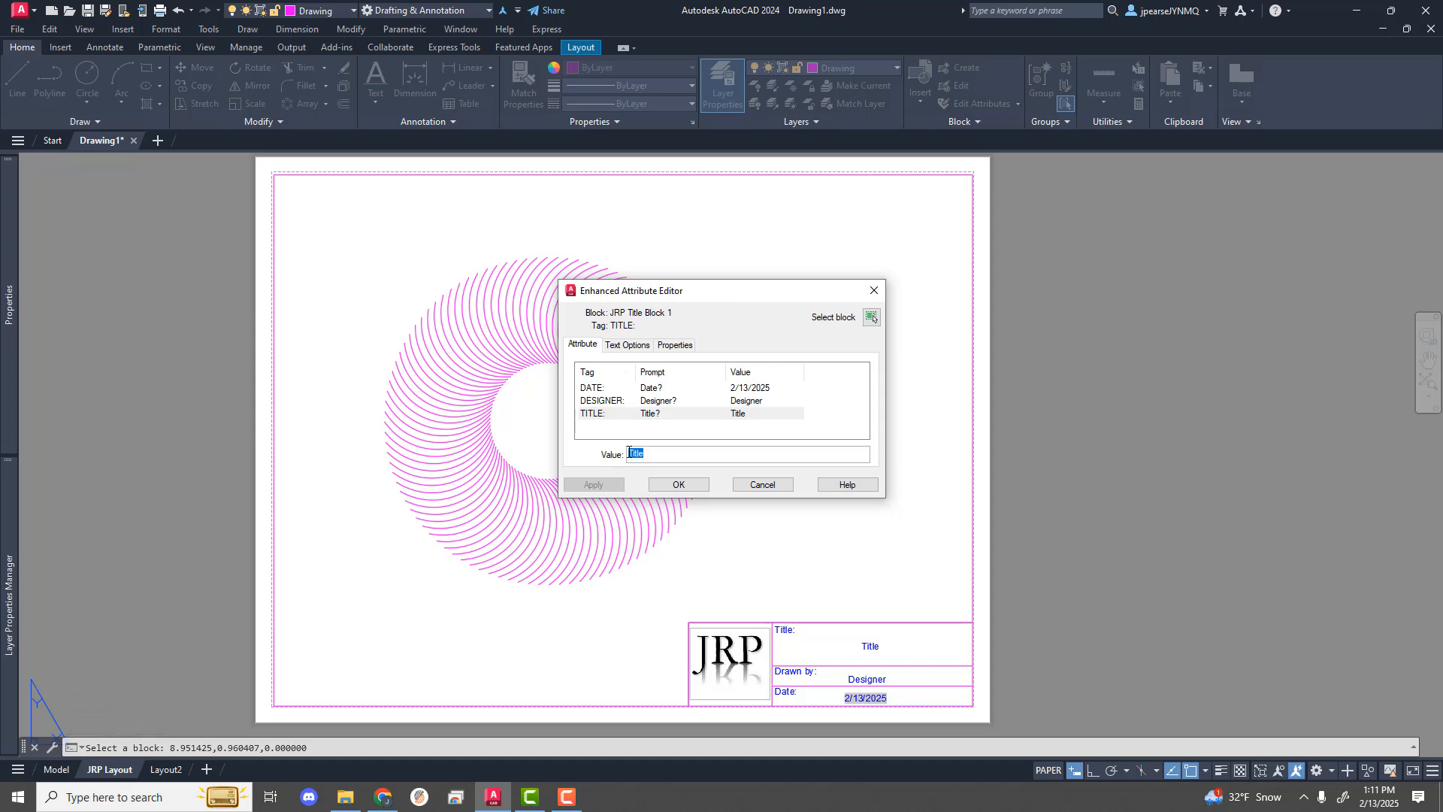
{"action": "type", "text": "Jude's Torroid"}
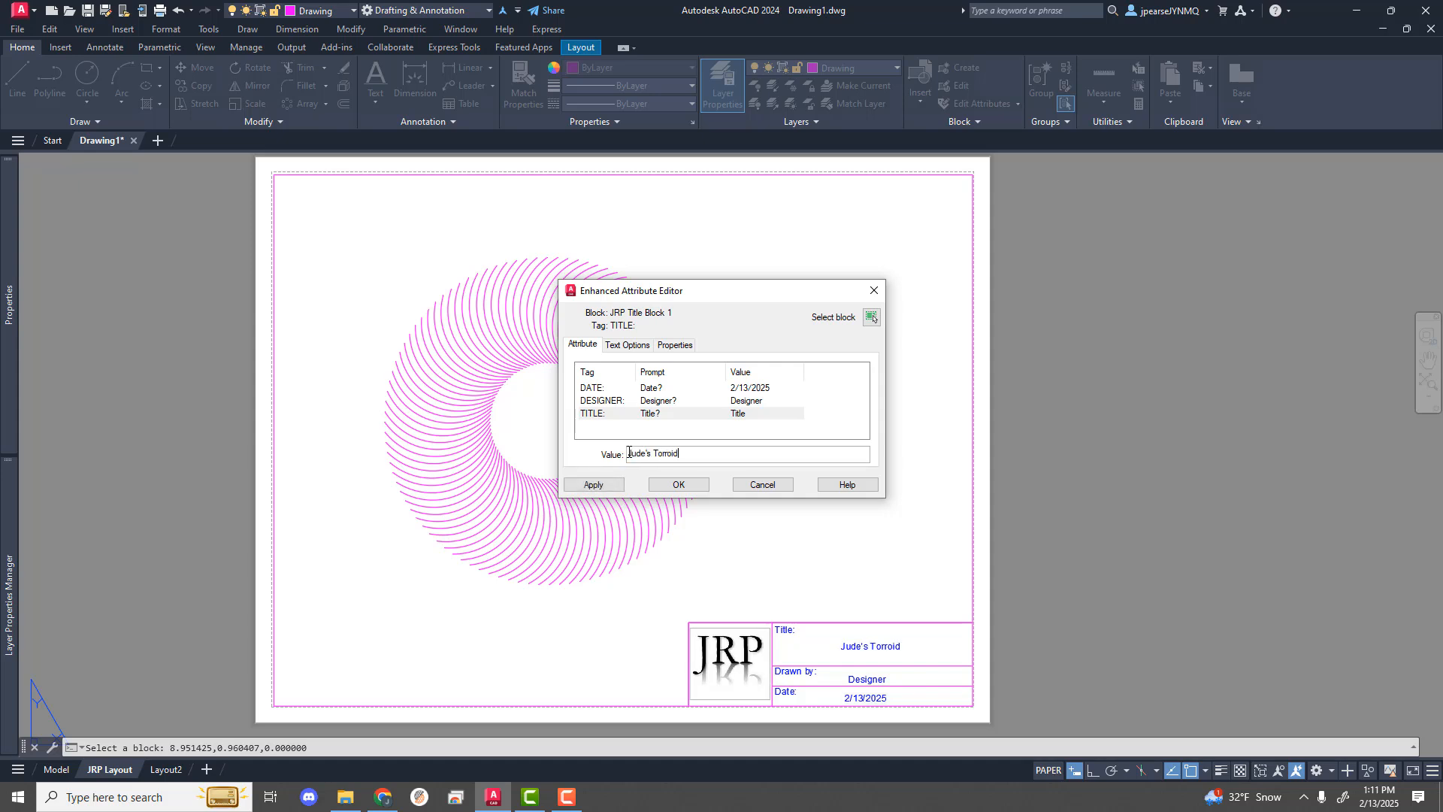
{"action": "left_click", "coordinate": [611, 486]}
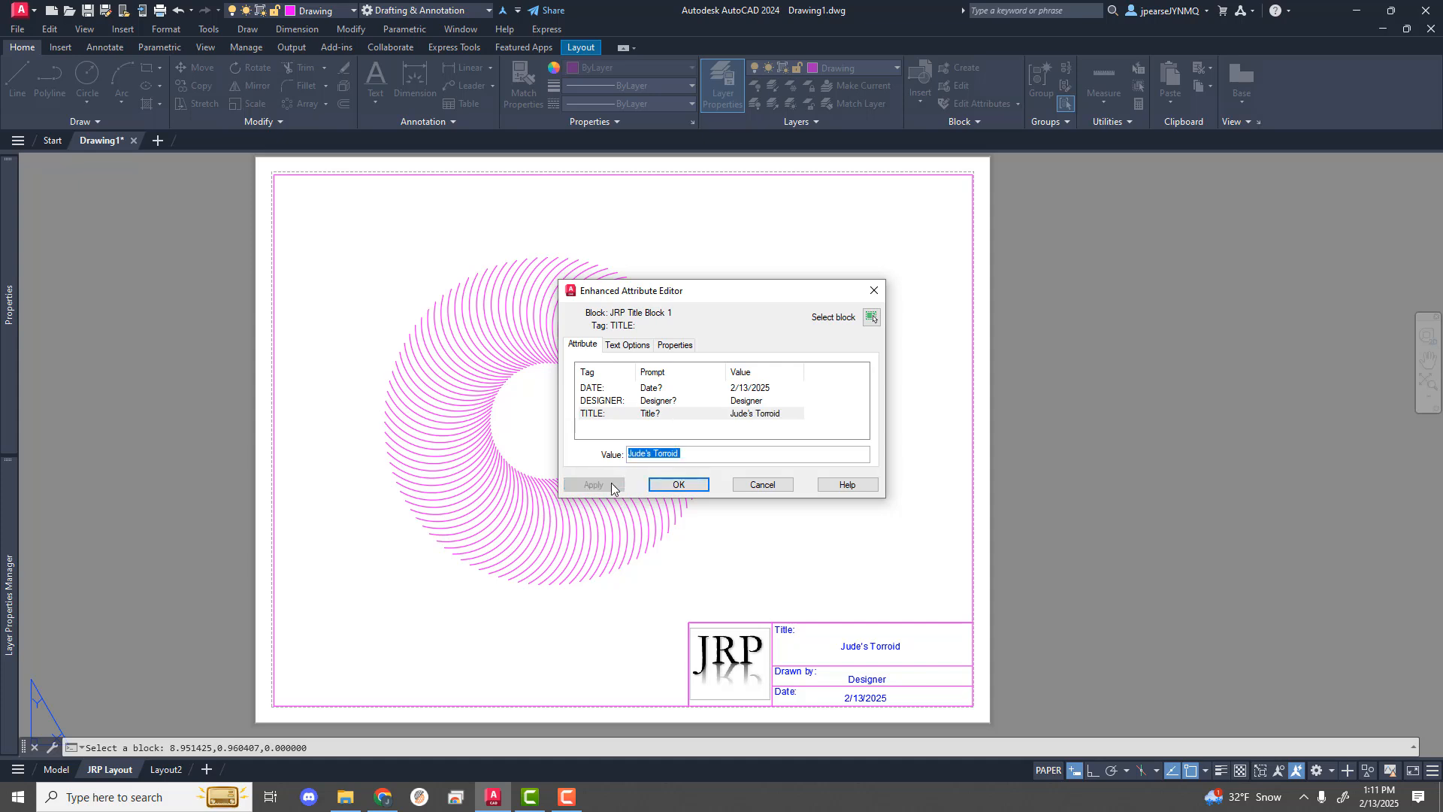
Step: Set the title block's DESIGNER attribute to the designer's first name, keep the DATE attribute, and accept the attribute edits
{"action": "left_click", "coordinate": [668, 401]}
{"action": "double_click", "coordinate": [667, 451]}
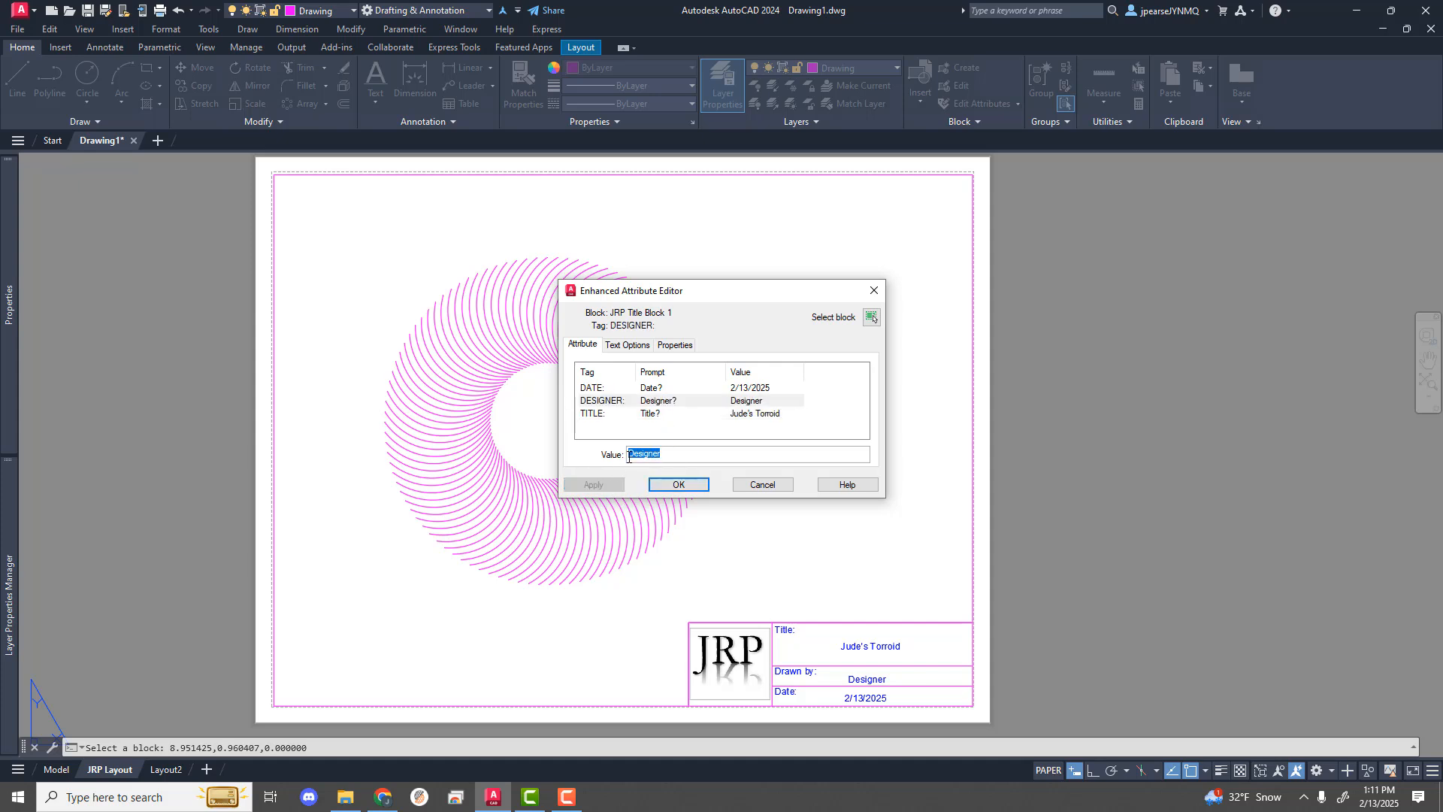
{"action": "type", "text": "Jude"}
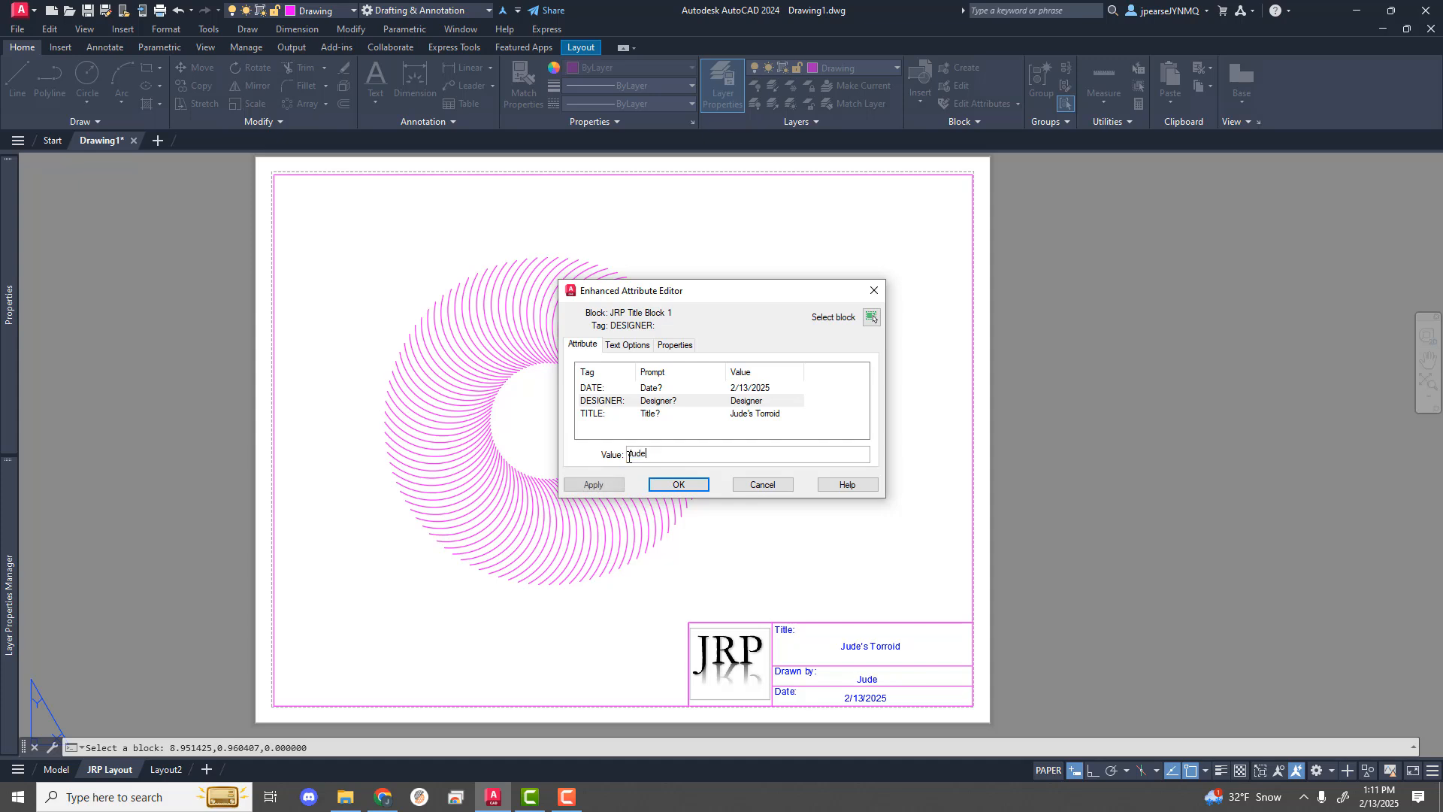
{"action": "left_click", "coordinate": [605, 485]}
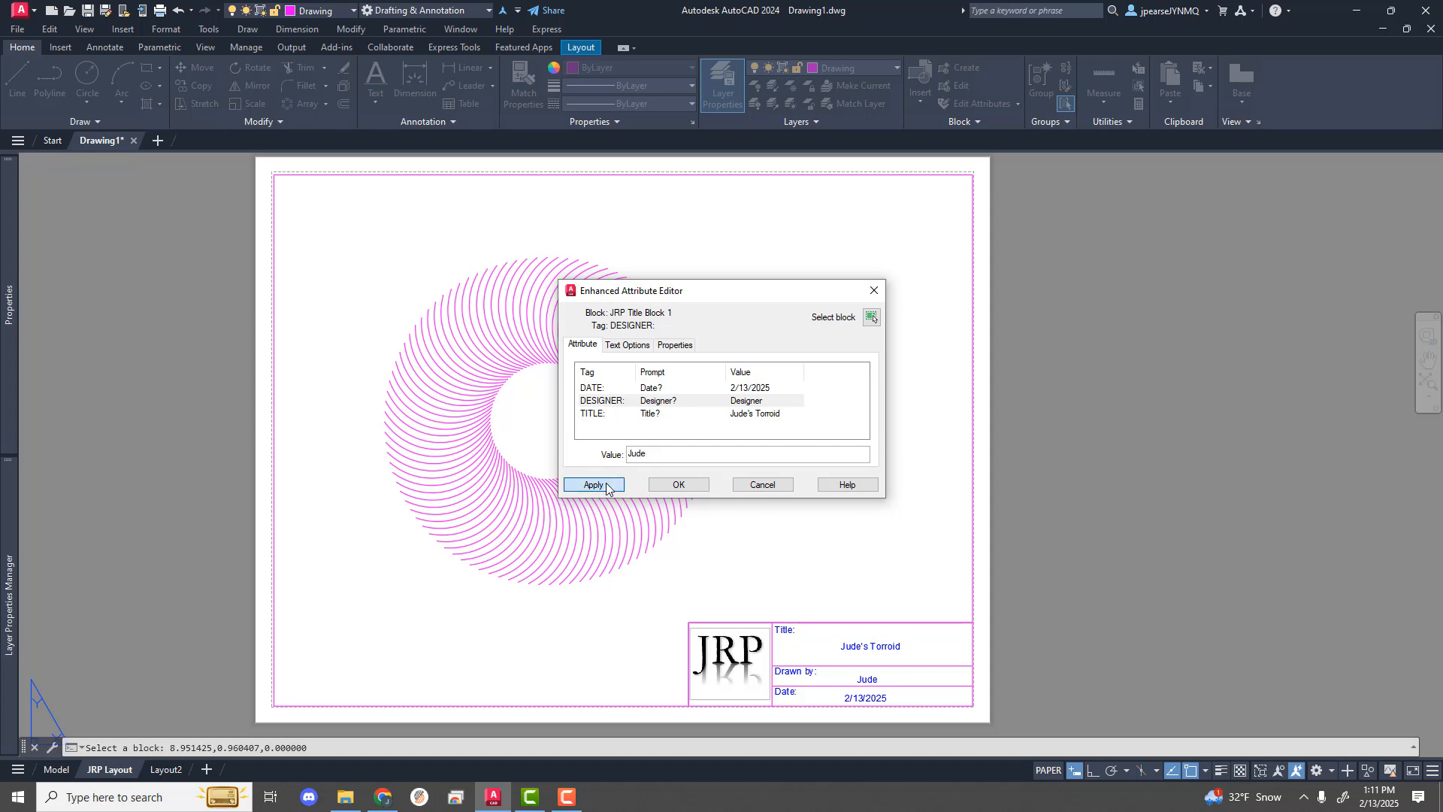
{"action": "left_click", "coordinate": [659, 387]}
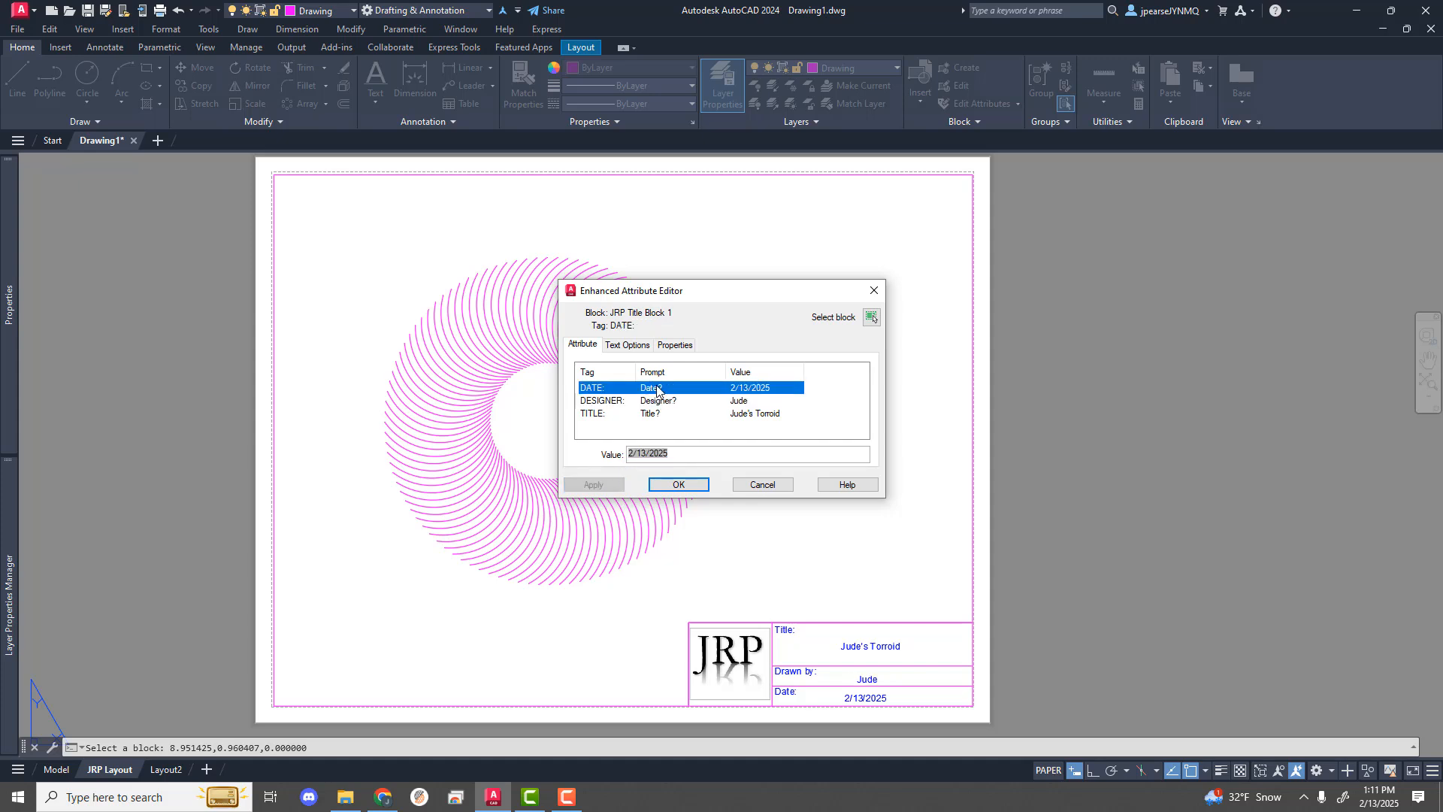
{"action": "left_click", "coordinate": [679, 484]}
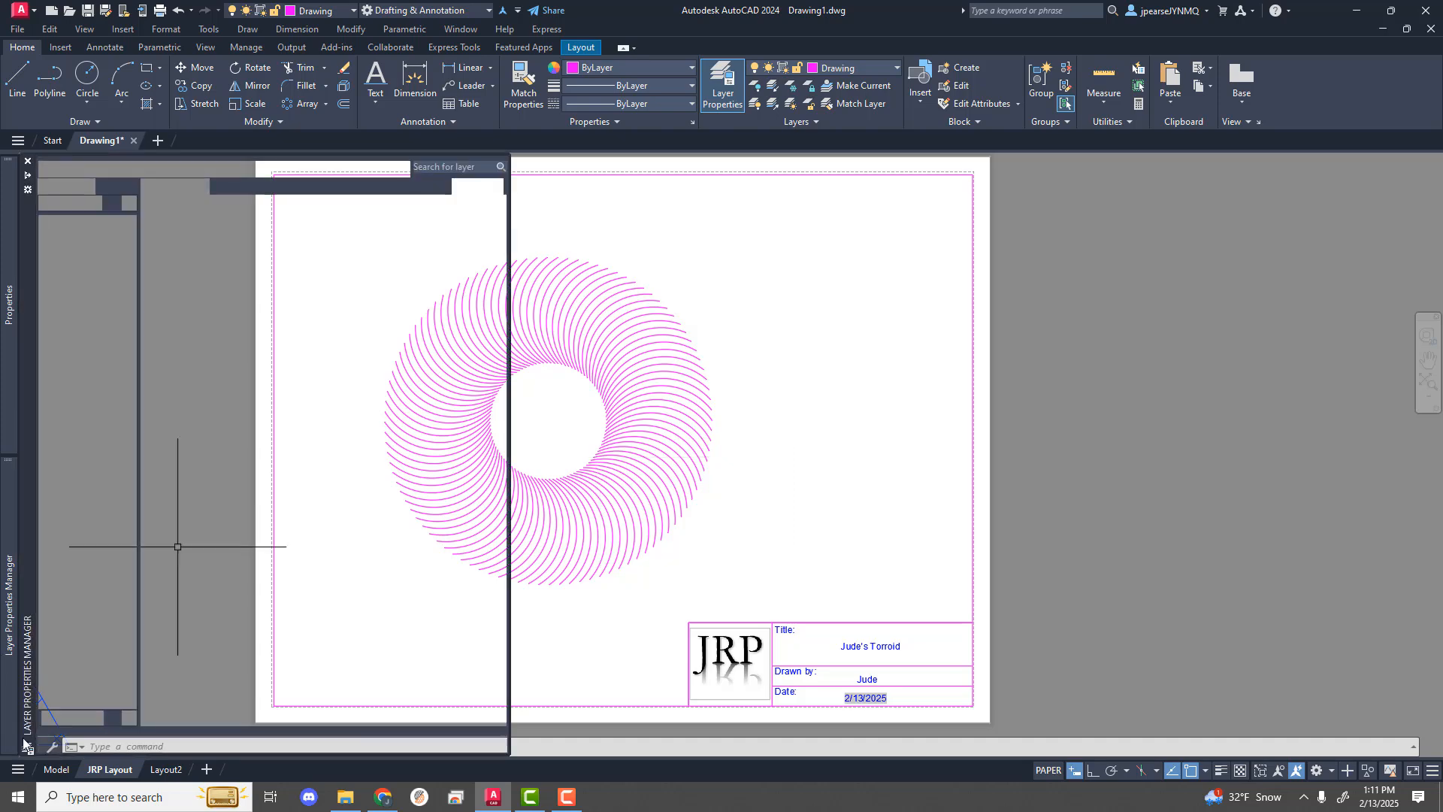
Step: Delete the whole arc array from model space
{"action": "left_click", "coordinate": [54, 770]}
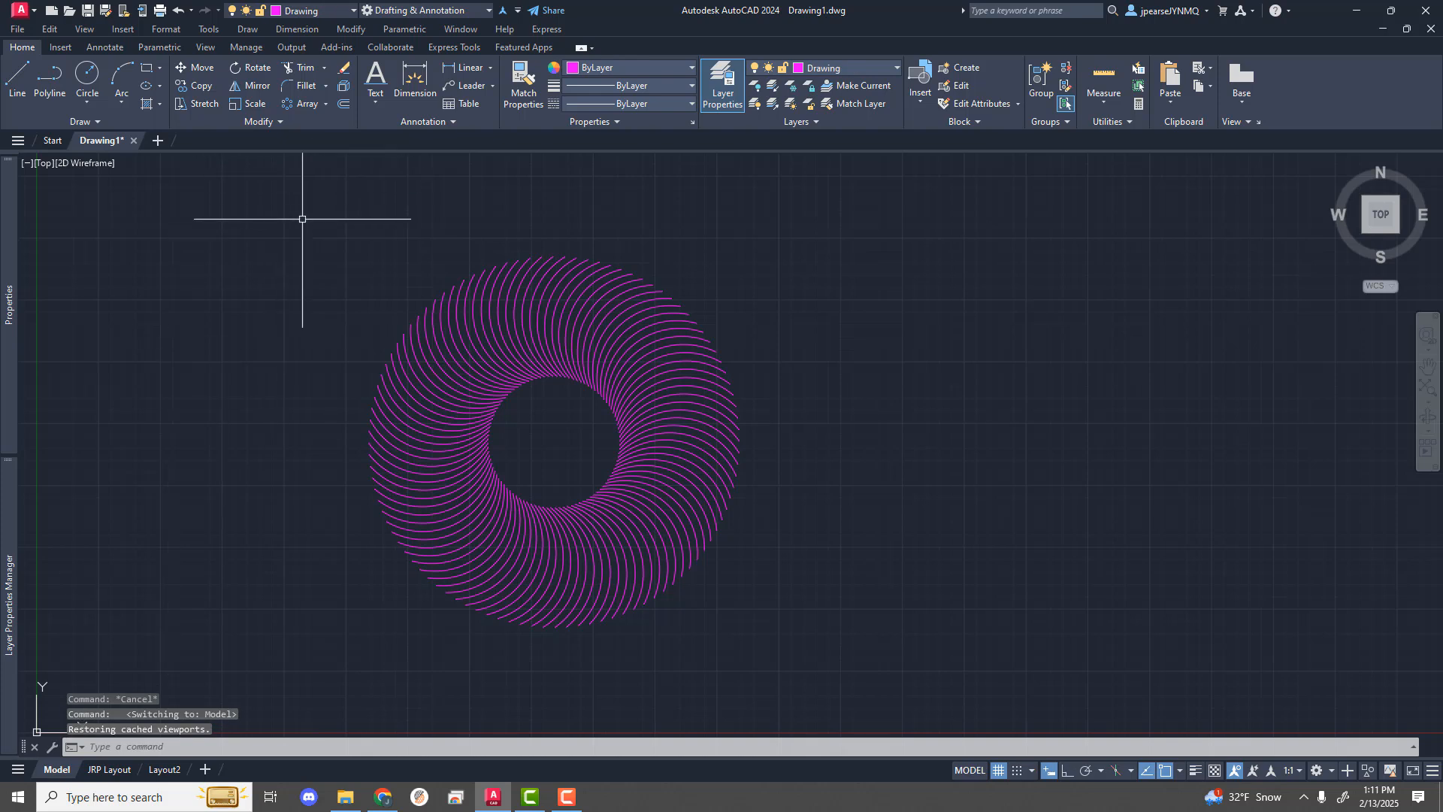
{"action": "left_click", "coordinate": [296, 217]}
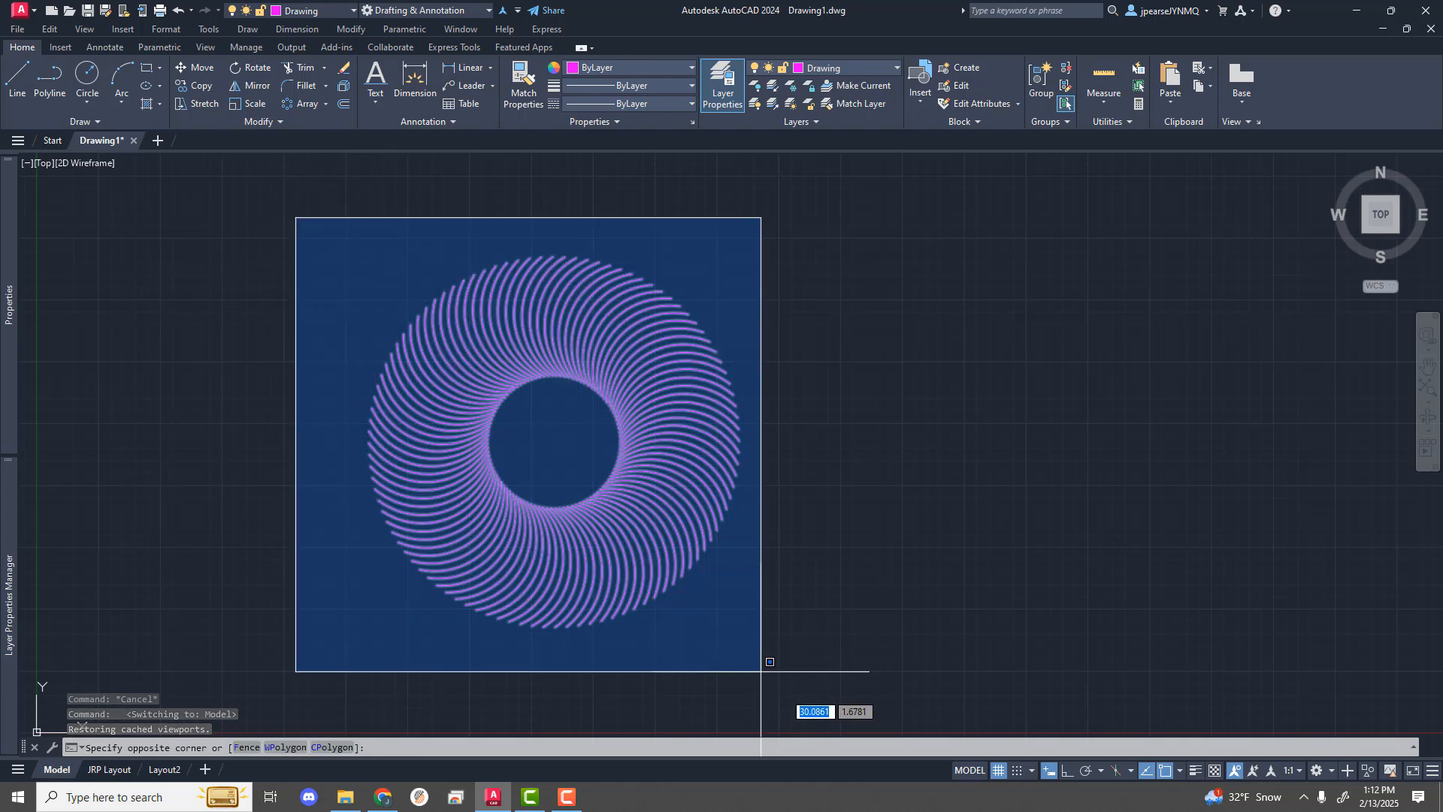
{"action": "left_click", "coordinate": [800, 670]}
{"action": "key", "text": "Delete"}
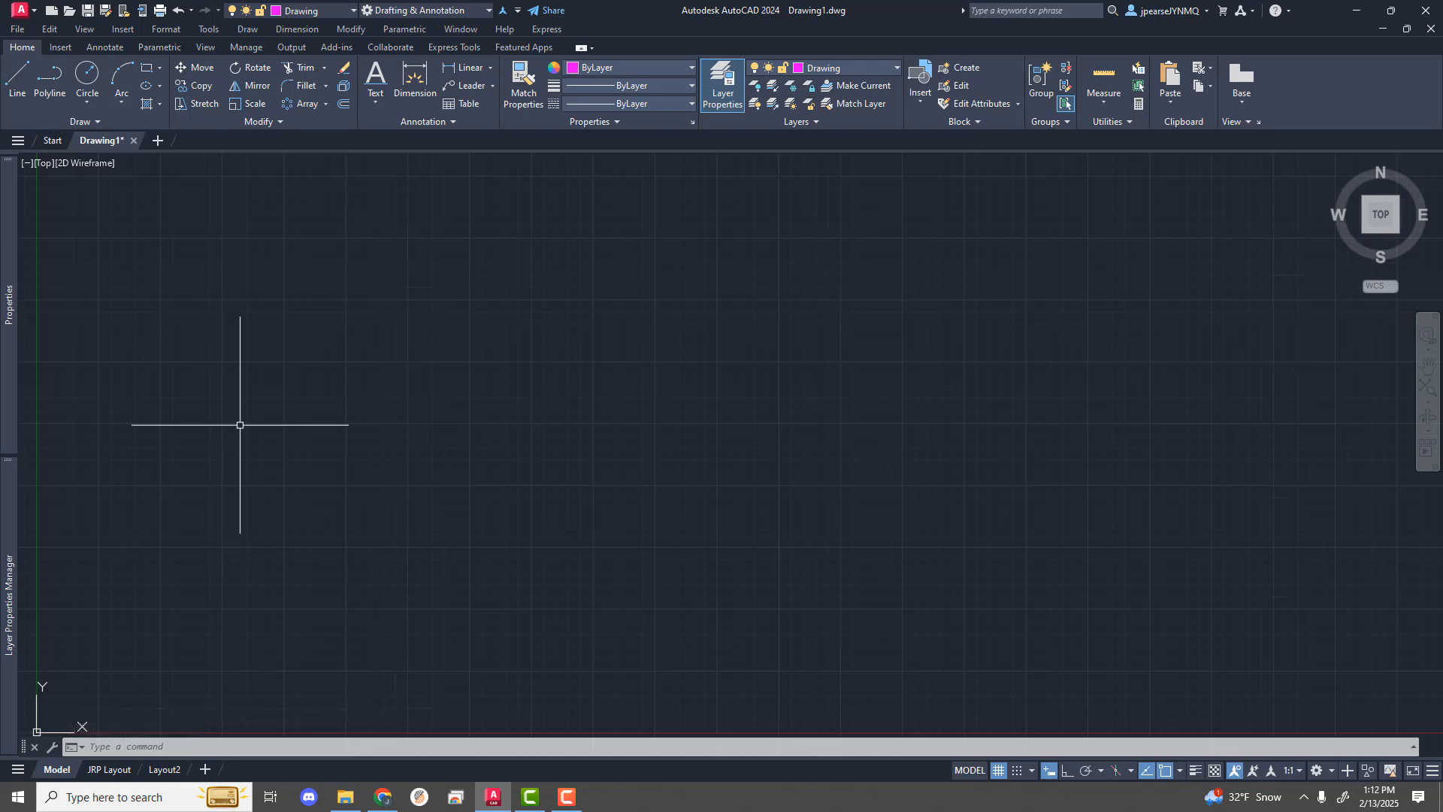
Step: Save the drawing as an AutoCAD Drawing Template (*.dwt) named "Template of" plus the designer's first name, keeping the offered description and English measurement
{"action": "left_click", "coordinate": [16, 30]}
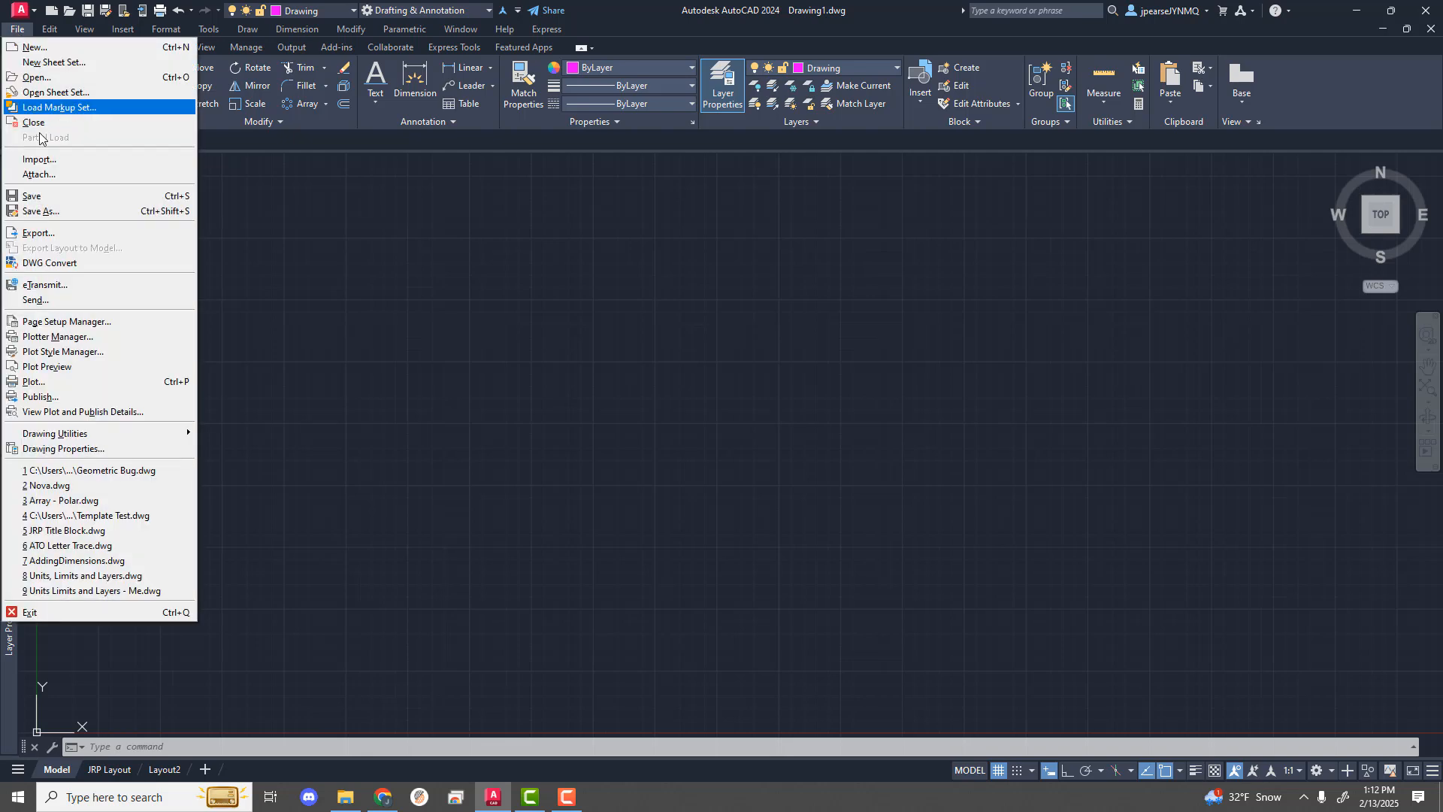
{"action": "left_click", "coordinate": [65, 212]}
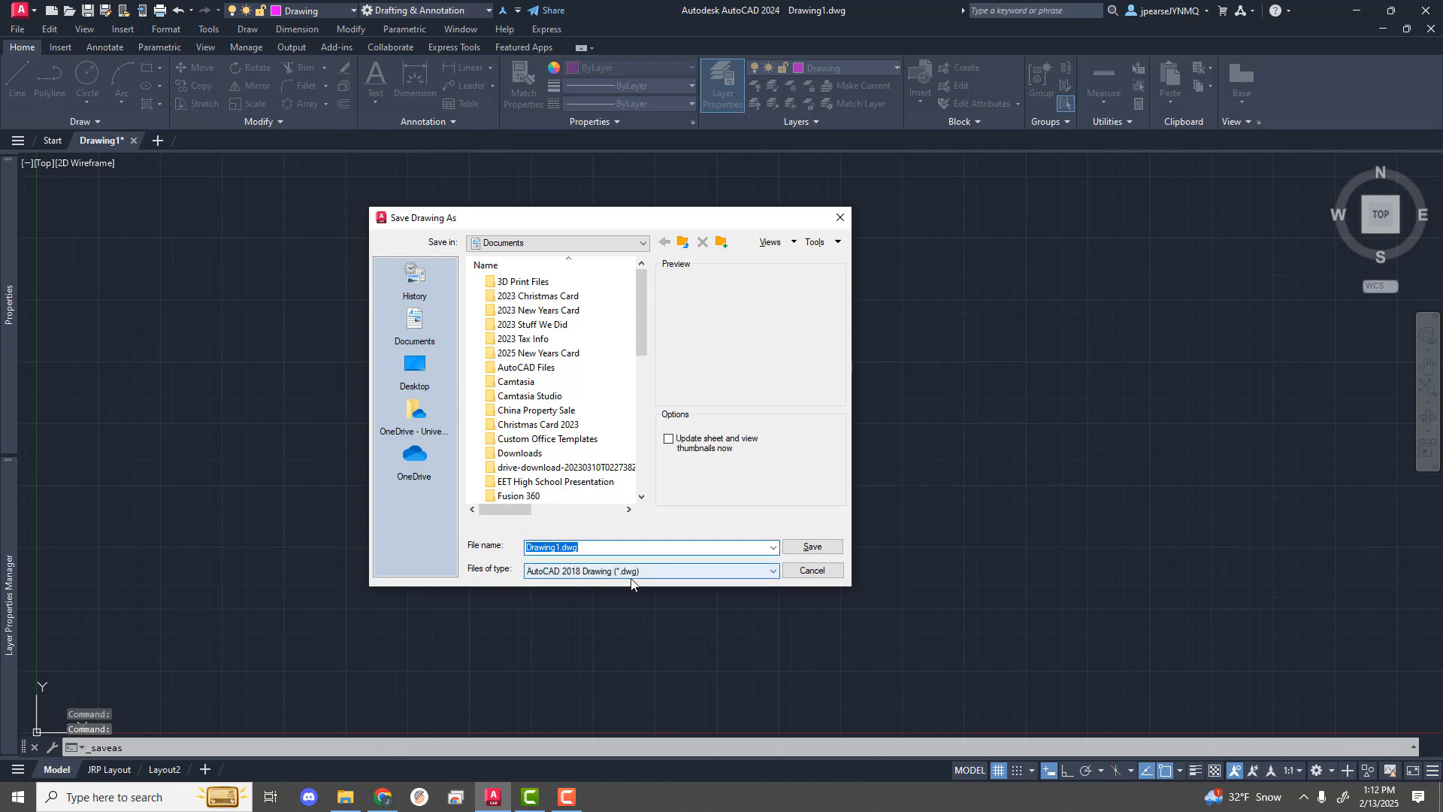
{"action": "left_click", "coordinate": [775, 572]}
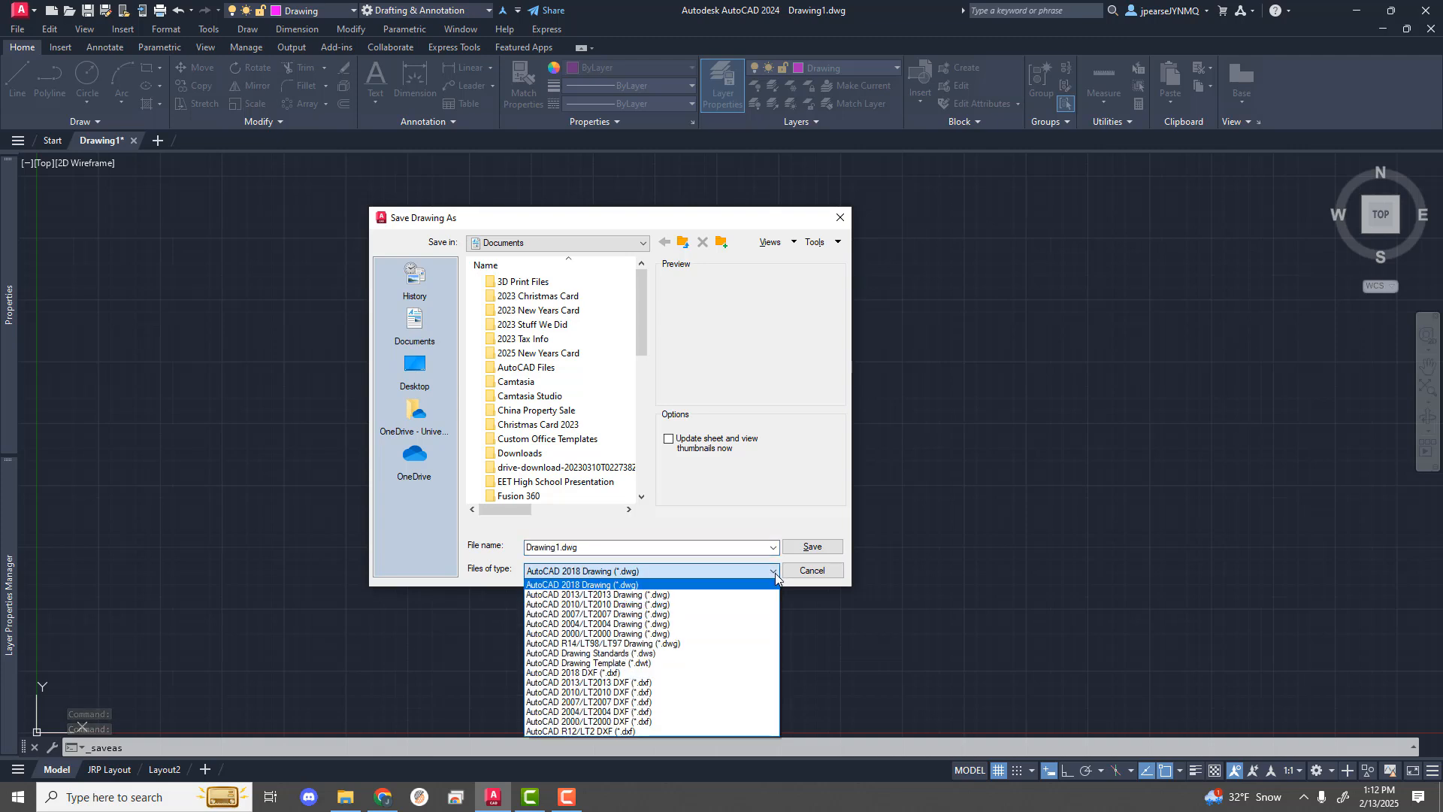
{"action": "left_click", "coordinate": [654, 664]}
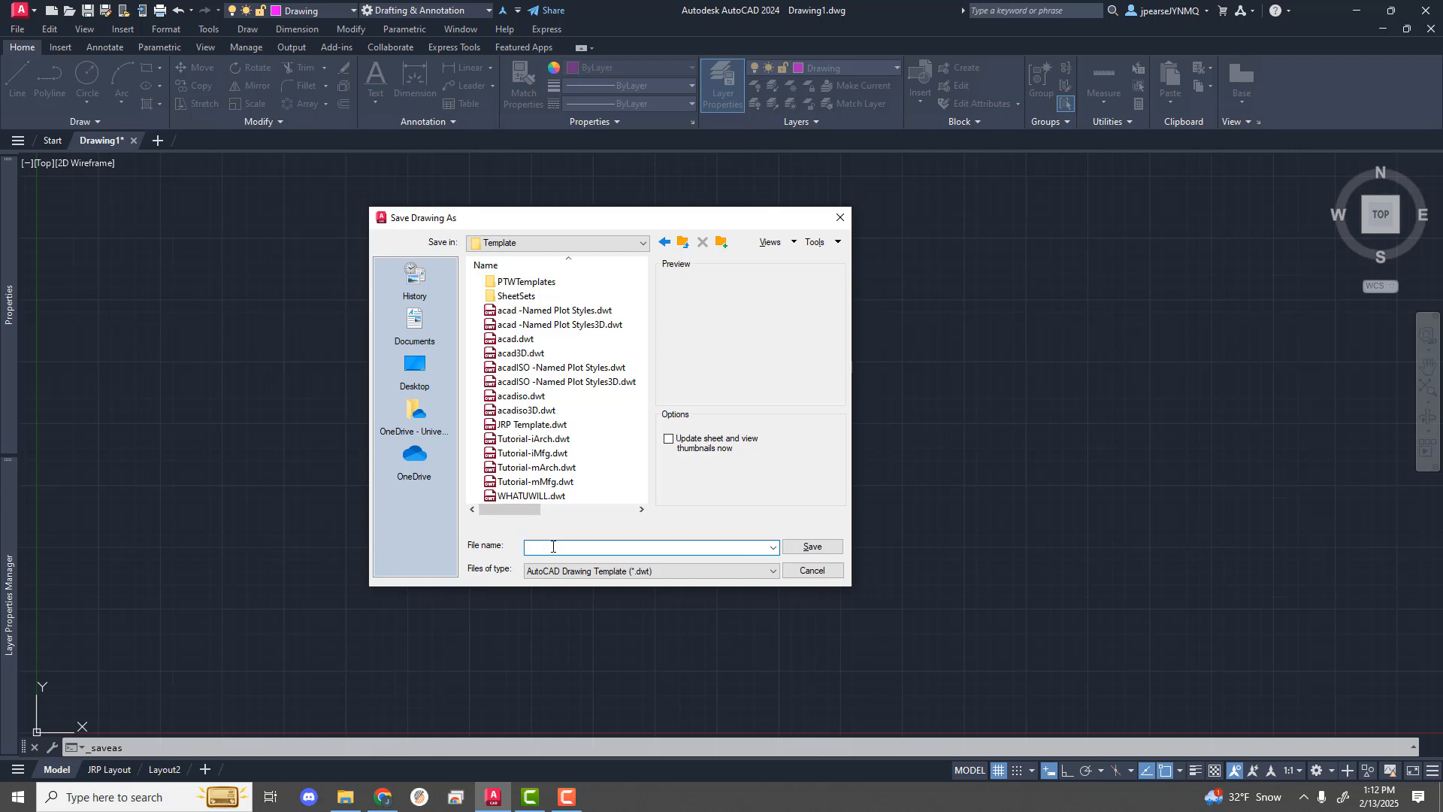
{"action": "type", "text": "Template of Jude"}
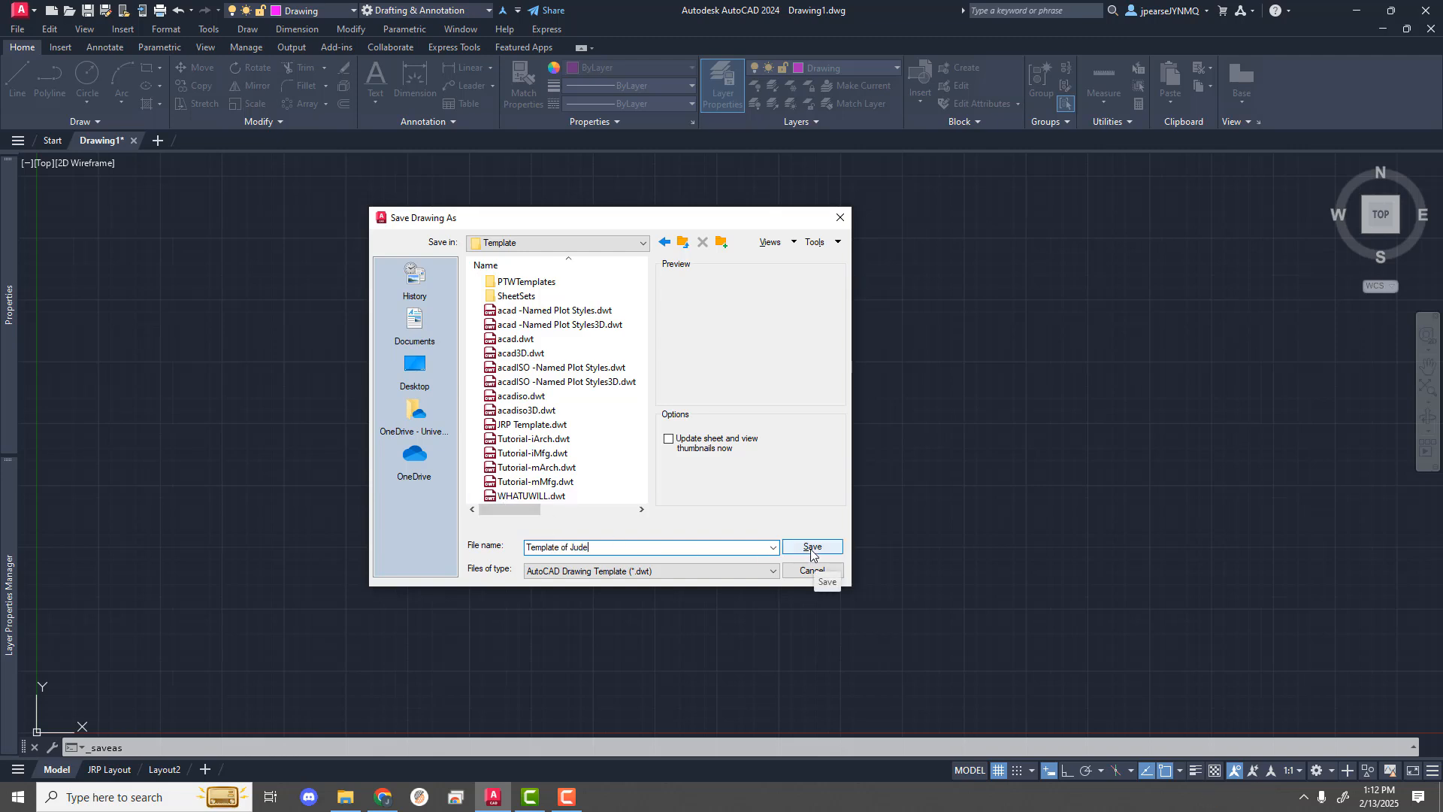
{"action": "left_click", "coordinate": [810, 547]}
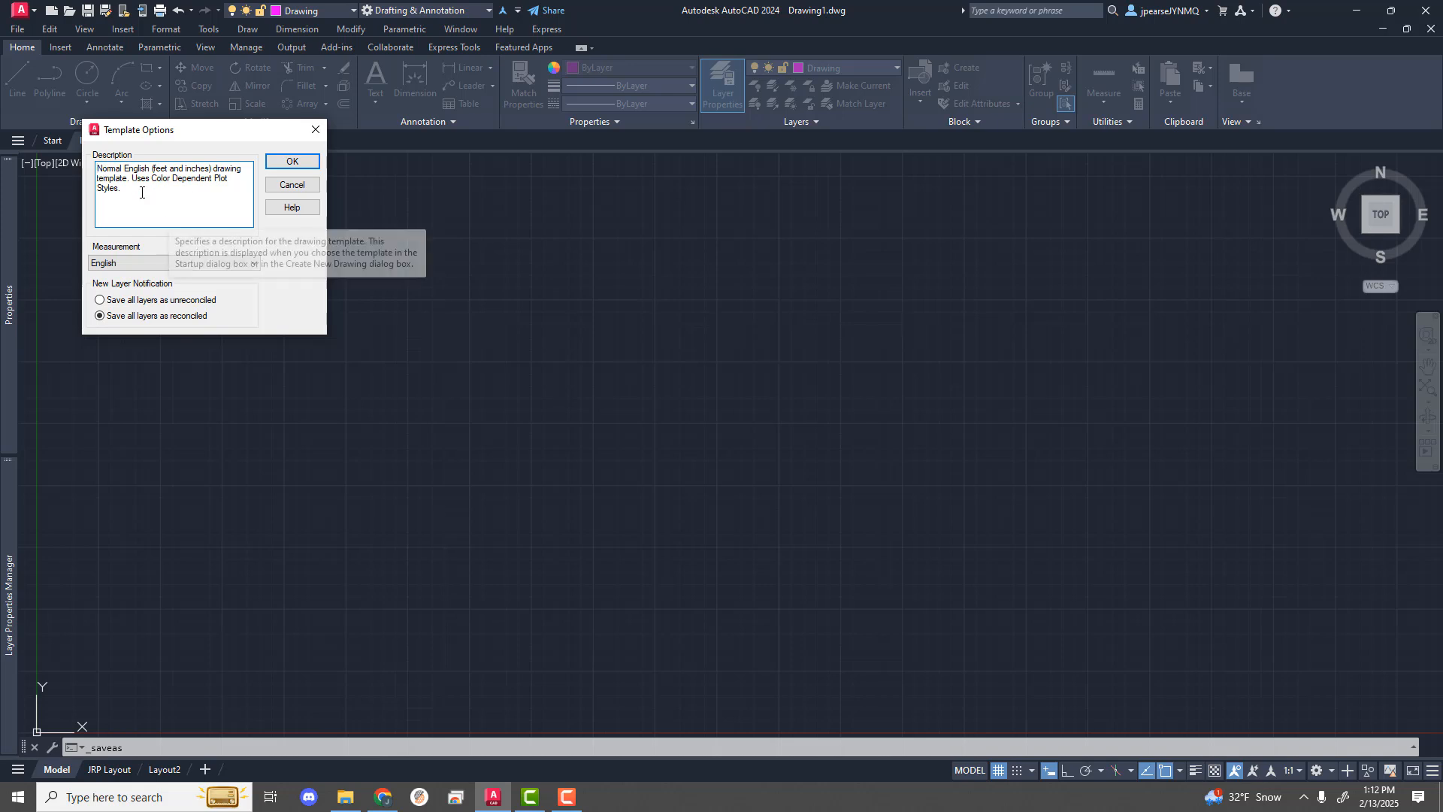
{"action": "left_click", "coordinate": [291, 162]}
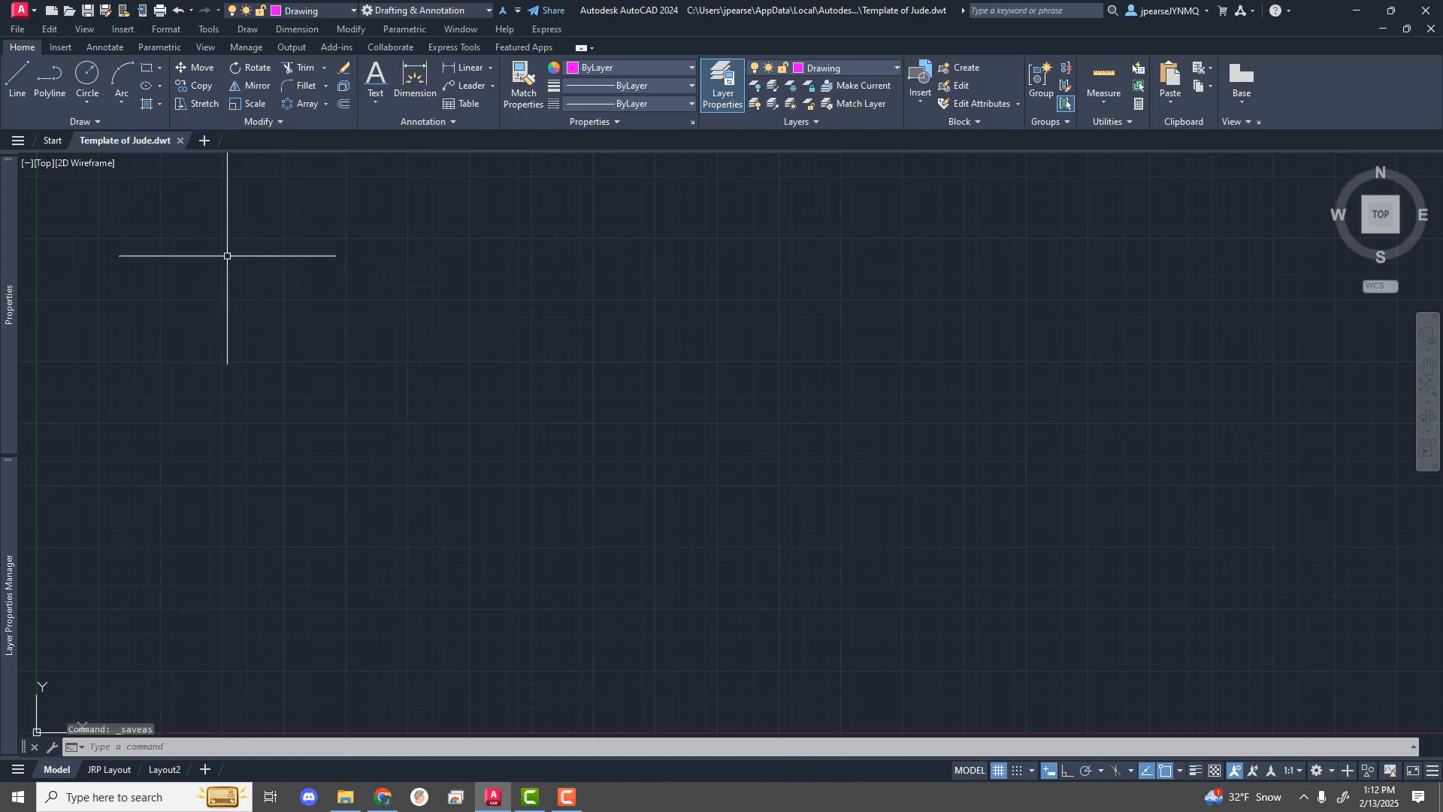
Step: Create a new drawing from the template named "Template of" plus the designer's first name
{"action": "left_click", "coordinate": [20, 29]}
{"action": "left_click", "coordinate": [37, 47]}
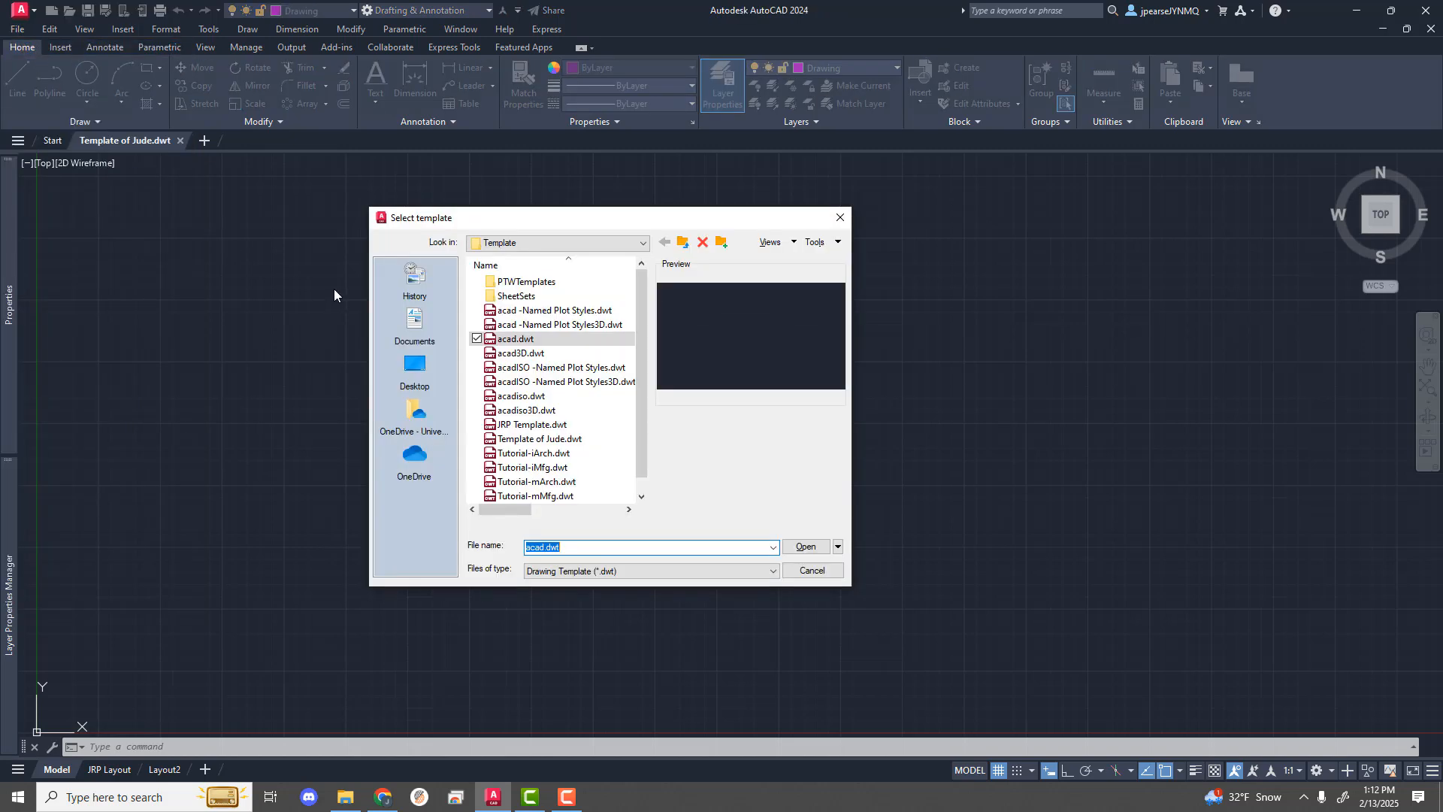
{"action": "left_click", "coordinate": [540, 444]}
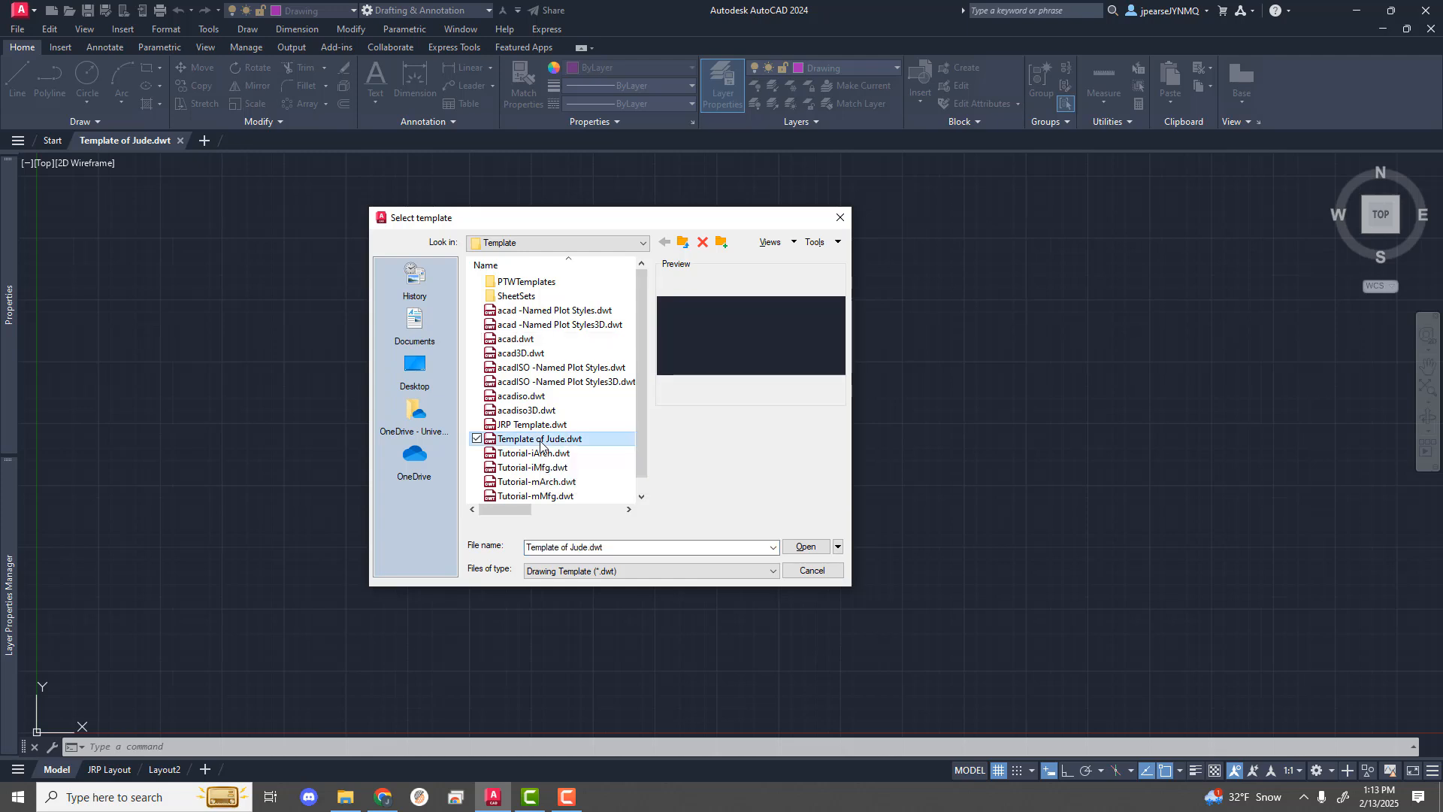
{"action": "left_click", "coordinate": [798, 548]}
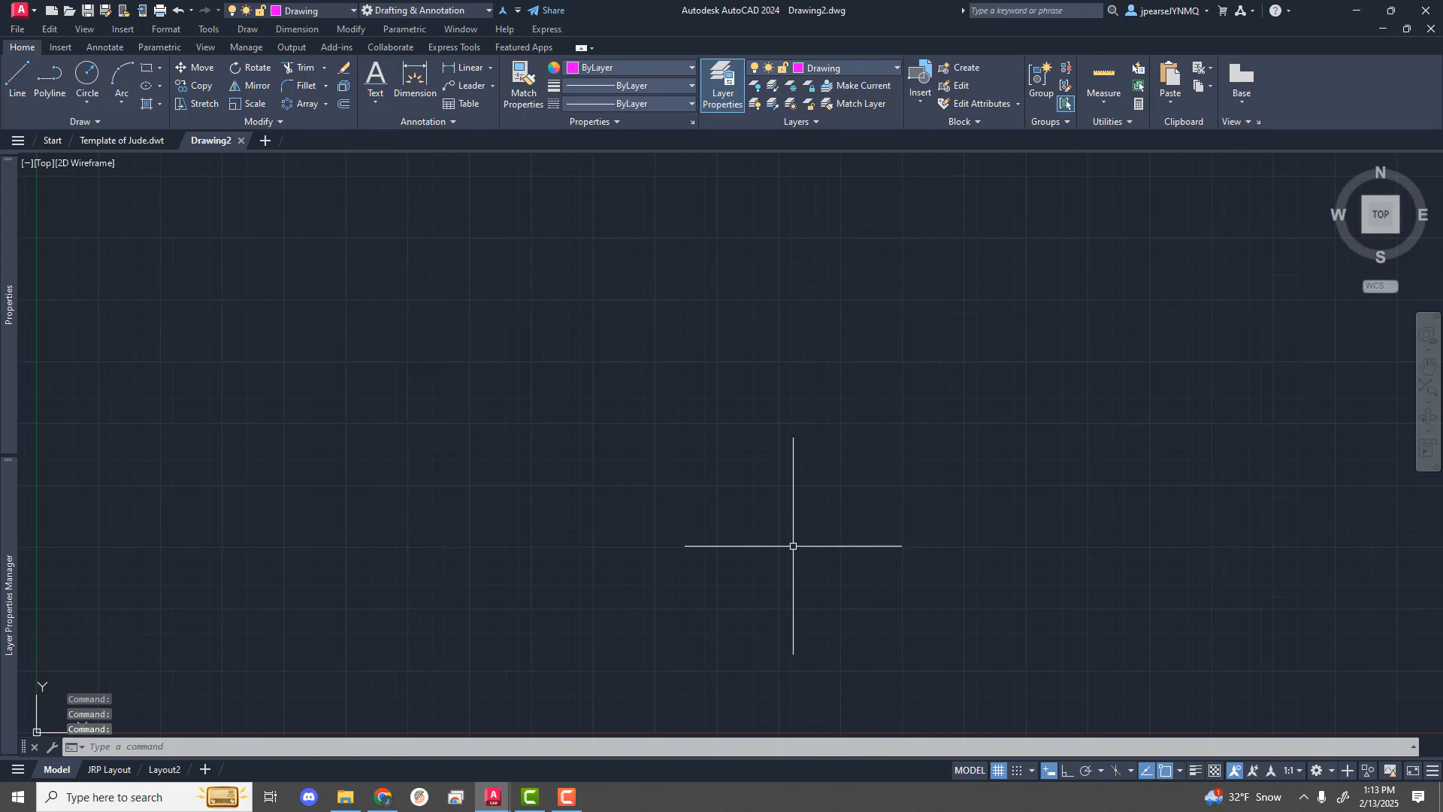
Step: Check the new drawing's layer list, text styles and the title block in JRP Layout
{"action": "left_click", "coordinate": [898, 67]}
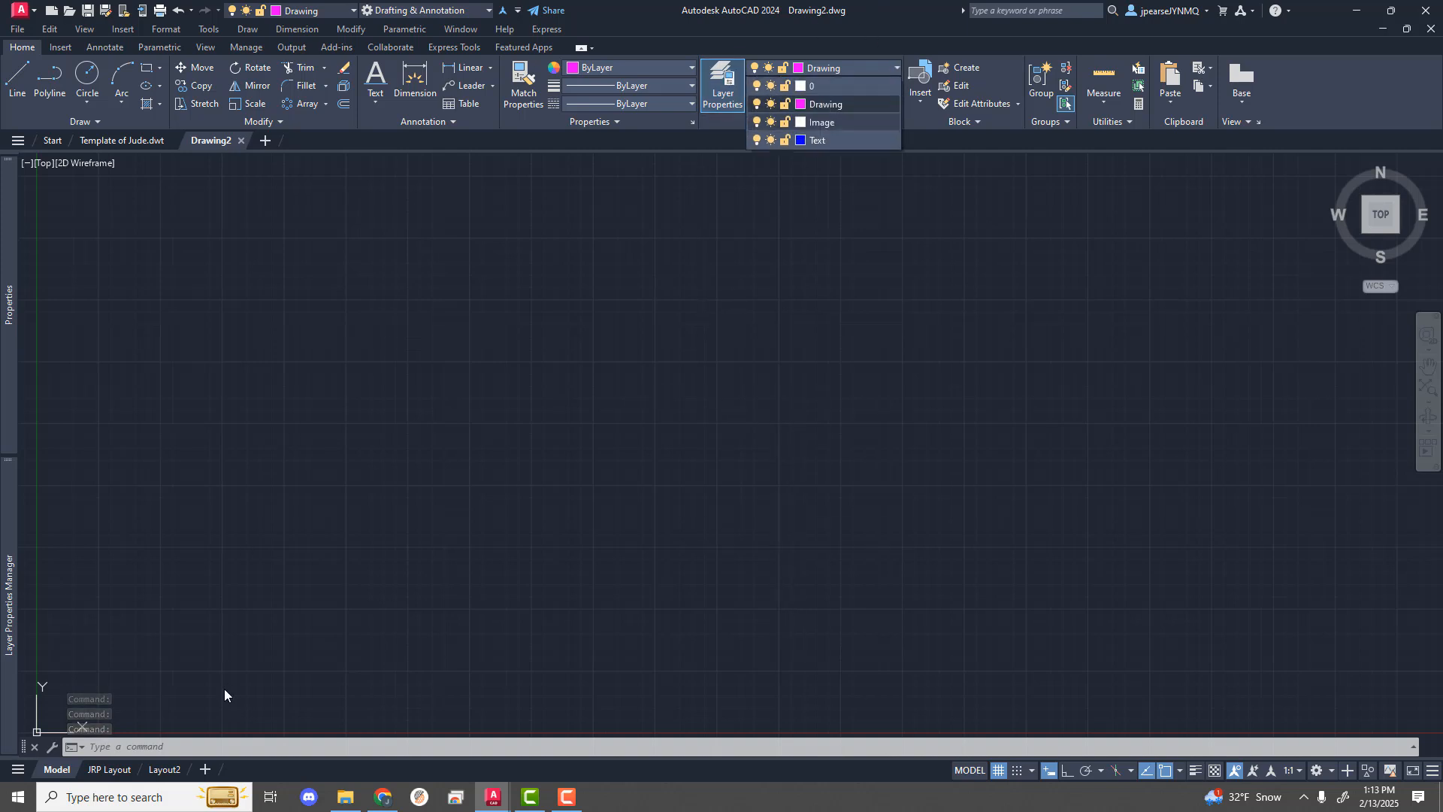
{"action": "left_click", "coordinate": [452, 120]}
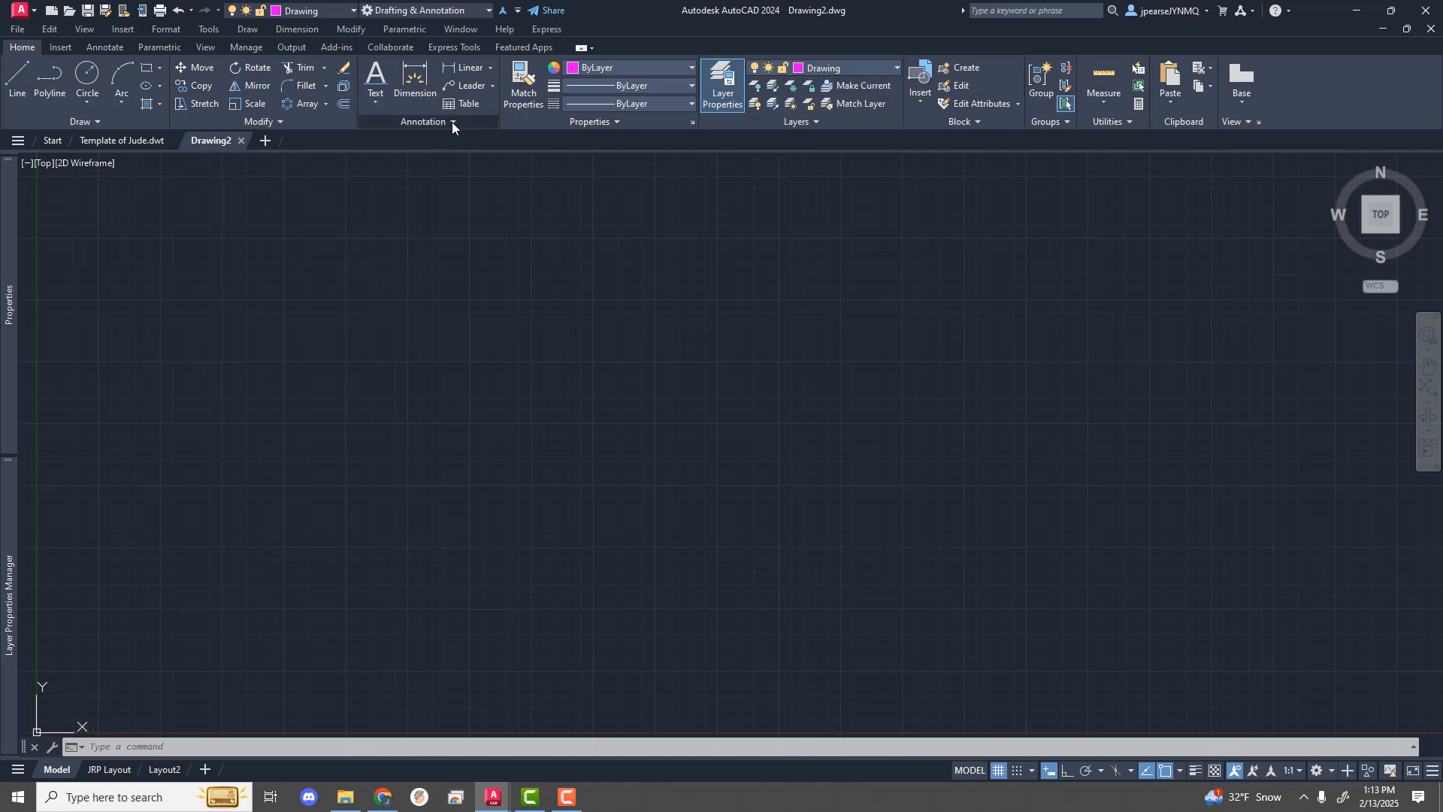
{"action": "left_click", "coordinate": [453, 120]}
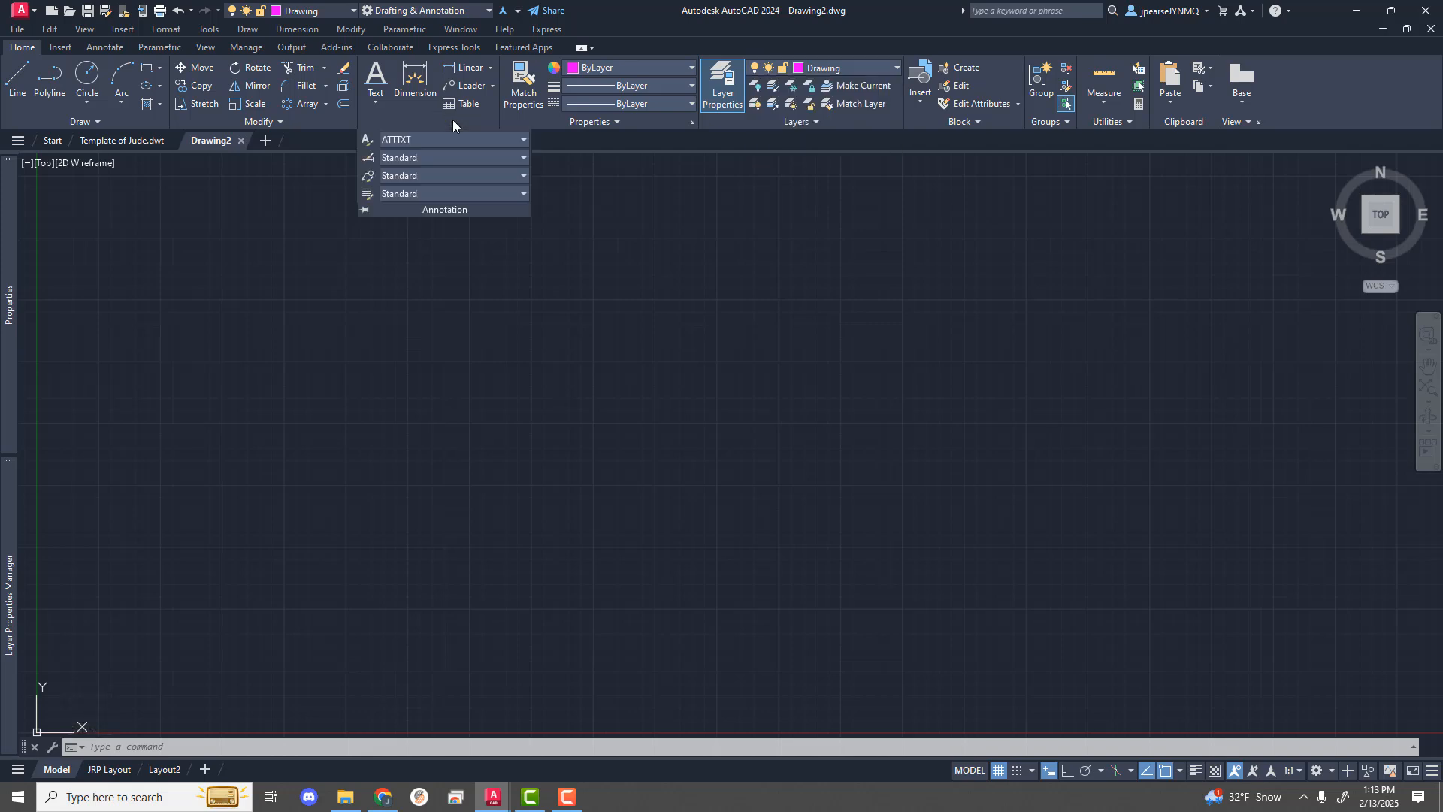
{"action": "left_click", "coordinate": [454, 209]}
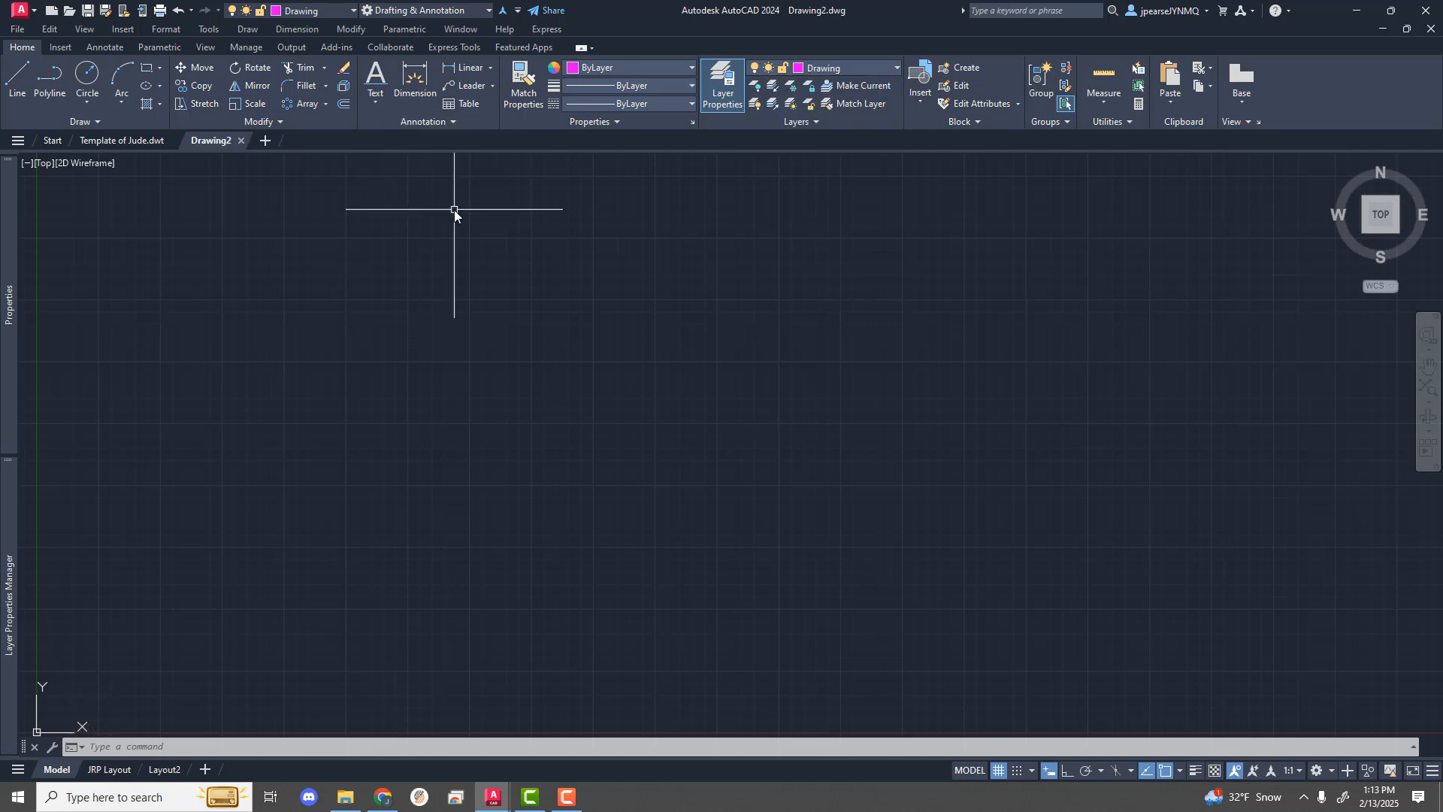
{"action": "left_click", "coordinate": [449, 121]}
{"action": "left_click", "coordinate": [420, 137]}
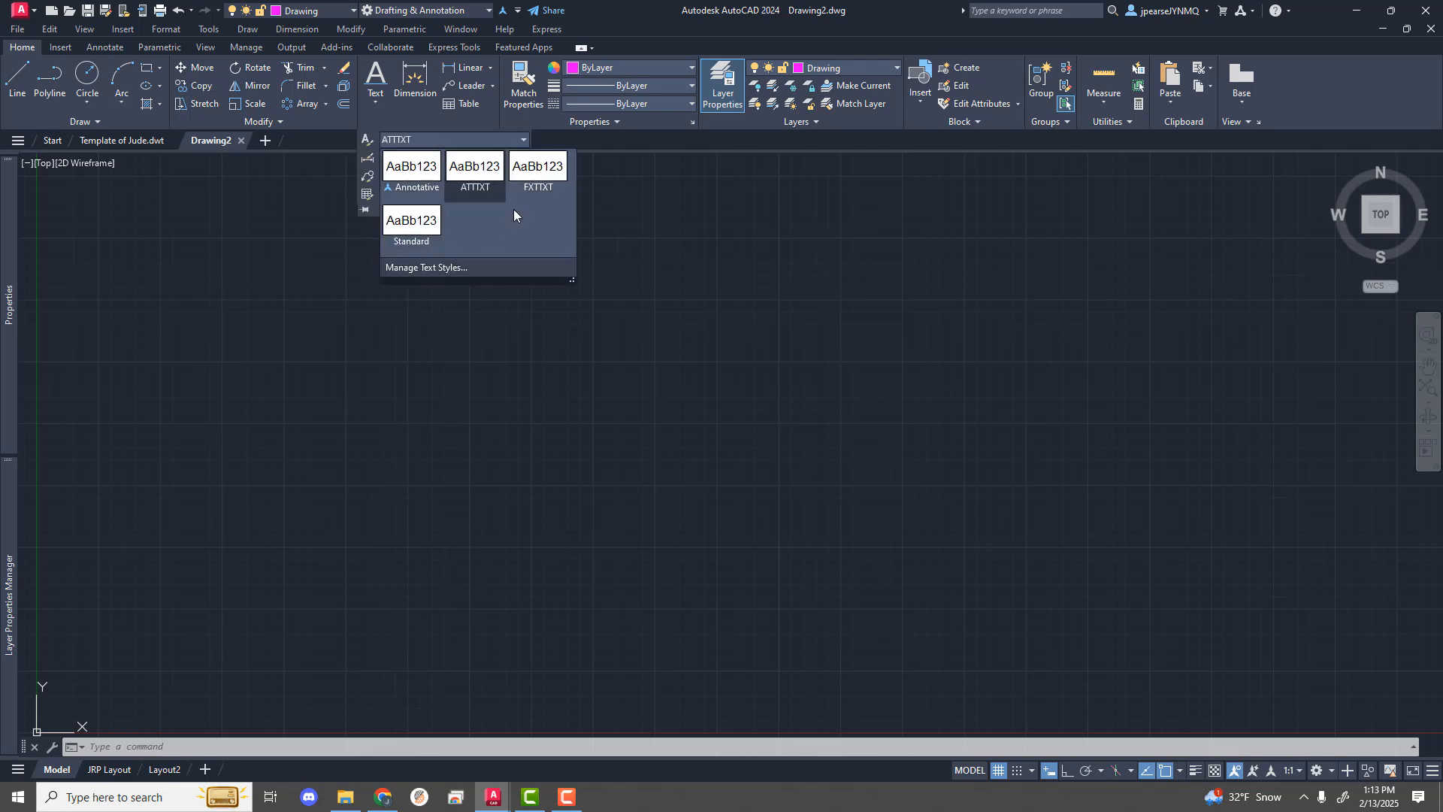
{"action": "left_click", "coordinate": [109, 771]}
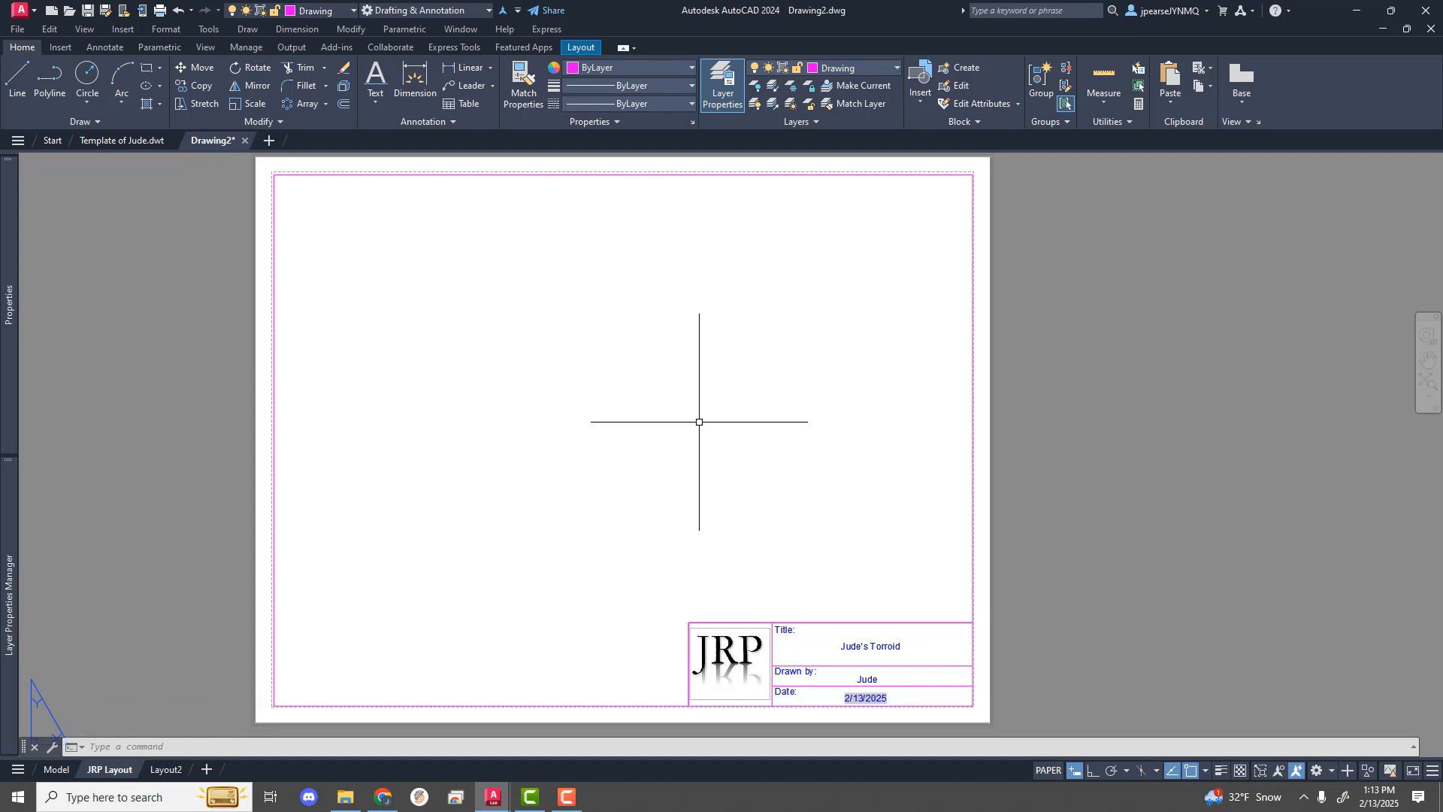
Step: Open the recent drawing Geometric Bug.dwg and copy all of its geometry and dimensions
{"action": "left_click", "coordinate": [17, 30]}
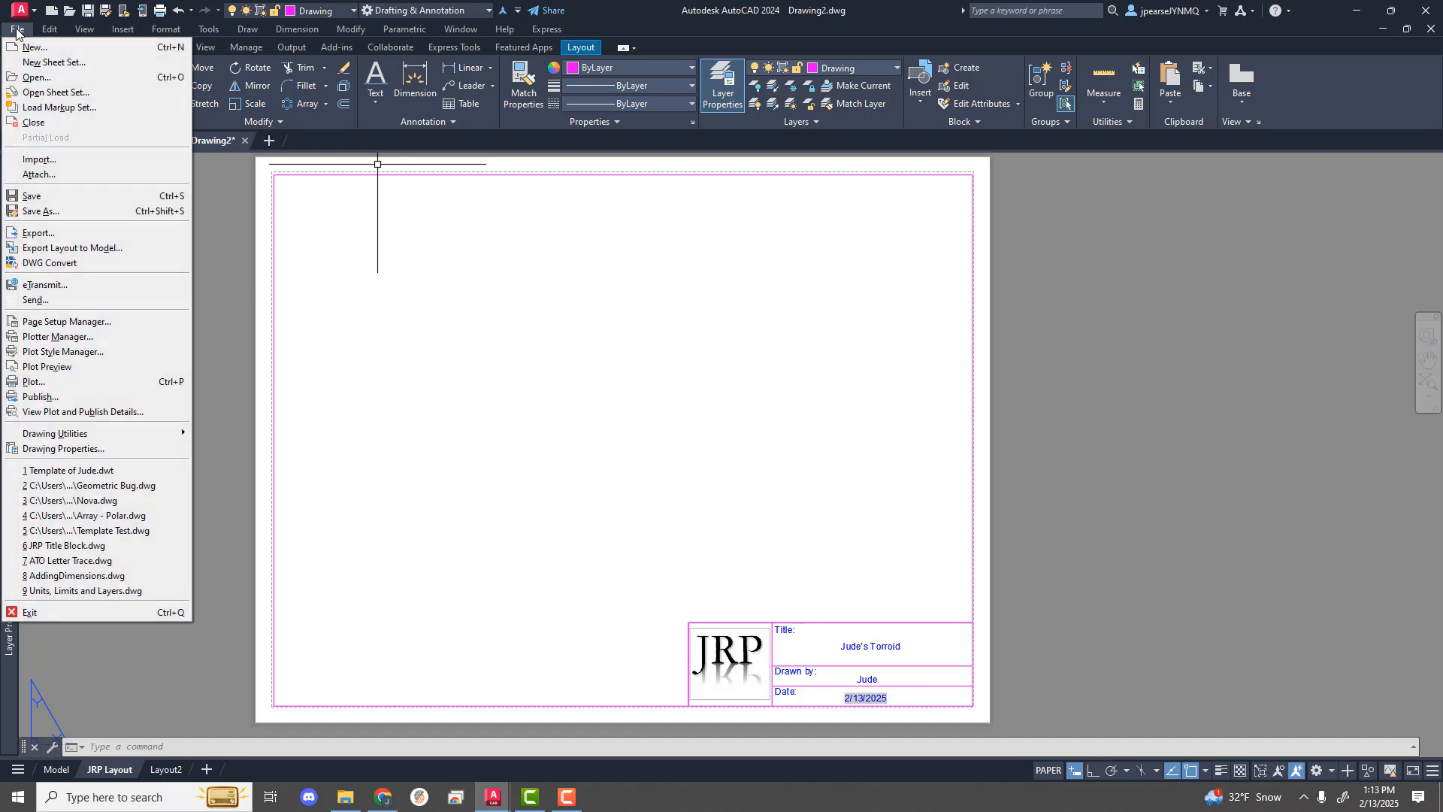
{"action": "left_click", "coordinate": [123, 486]}
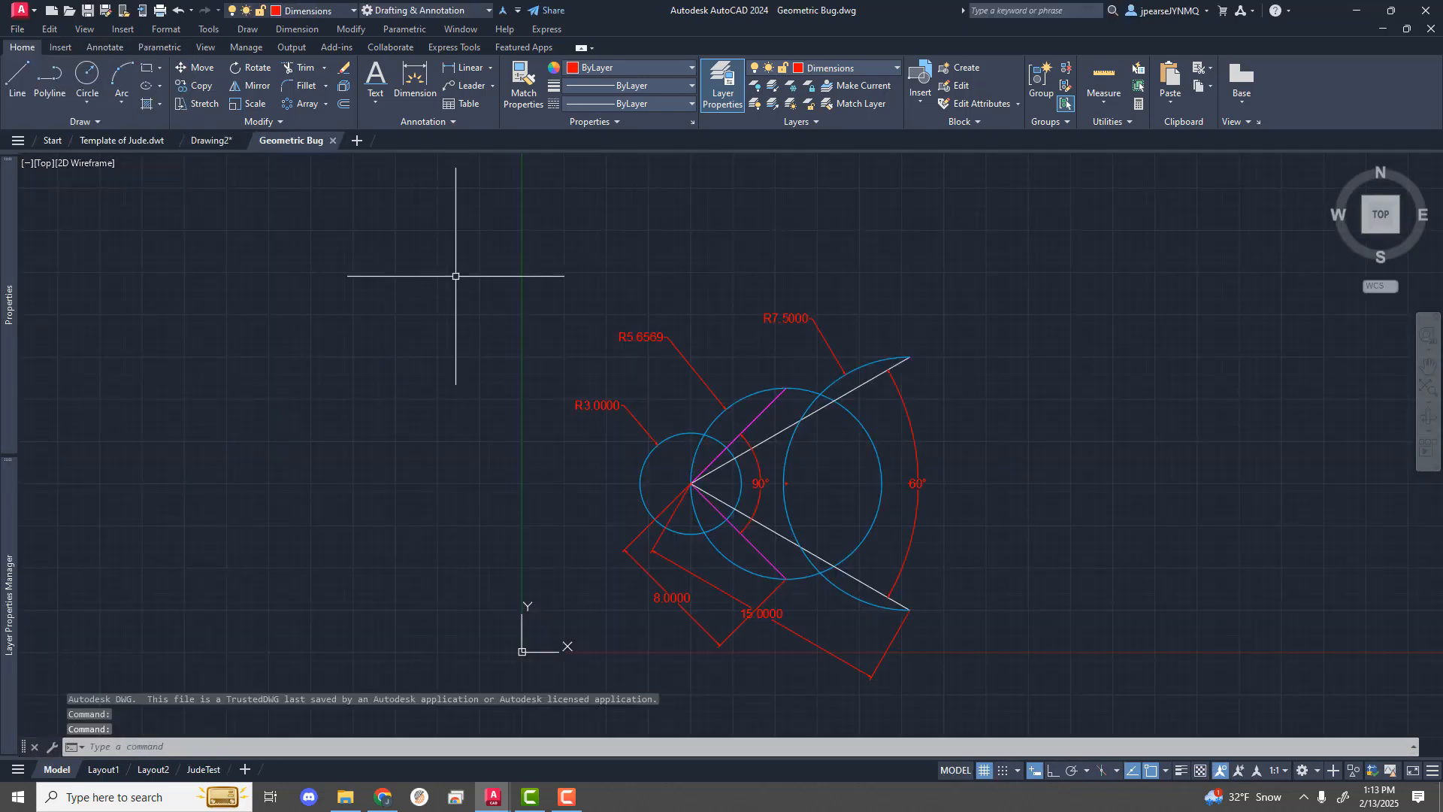
{"action": "left_click", "coordinate": [531, 266]}
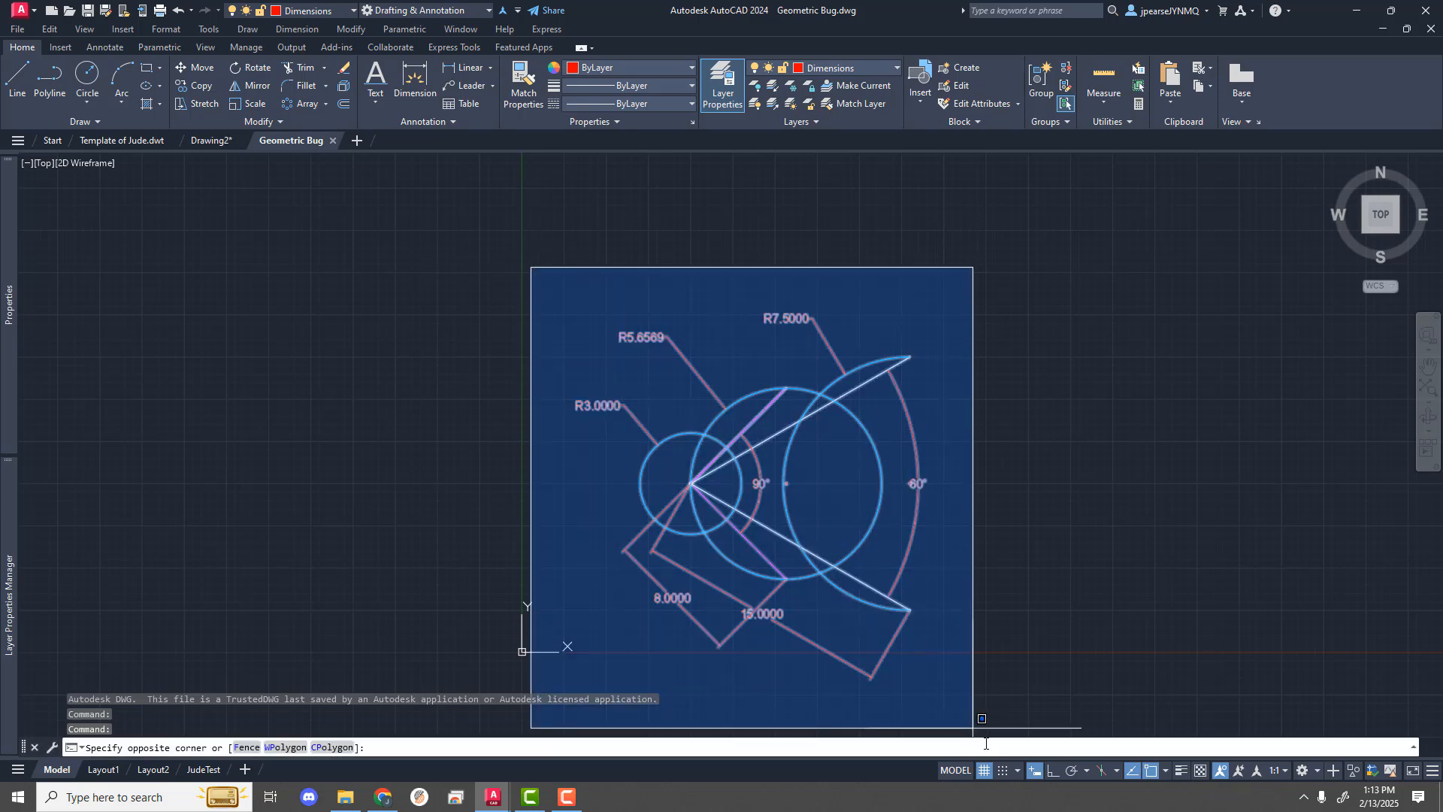
{"action": "left_click", "coordinate": [970, 690]}
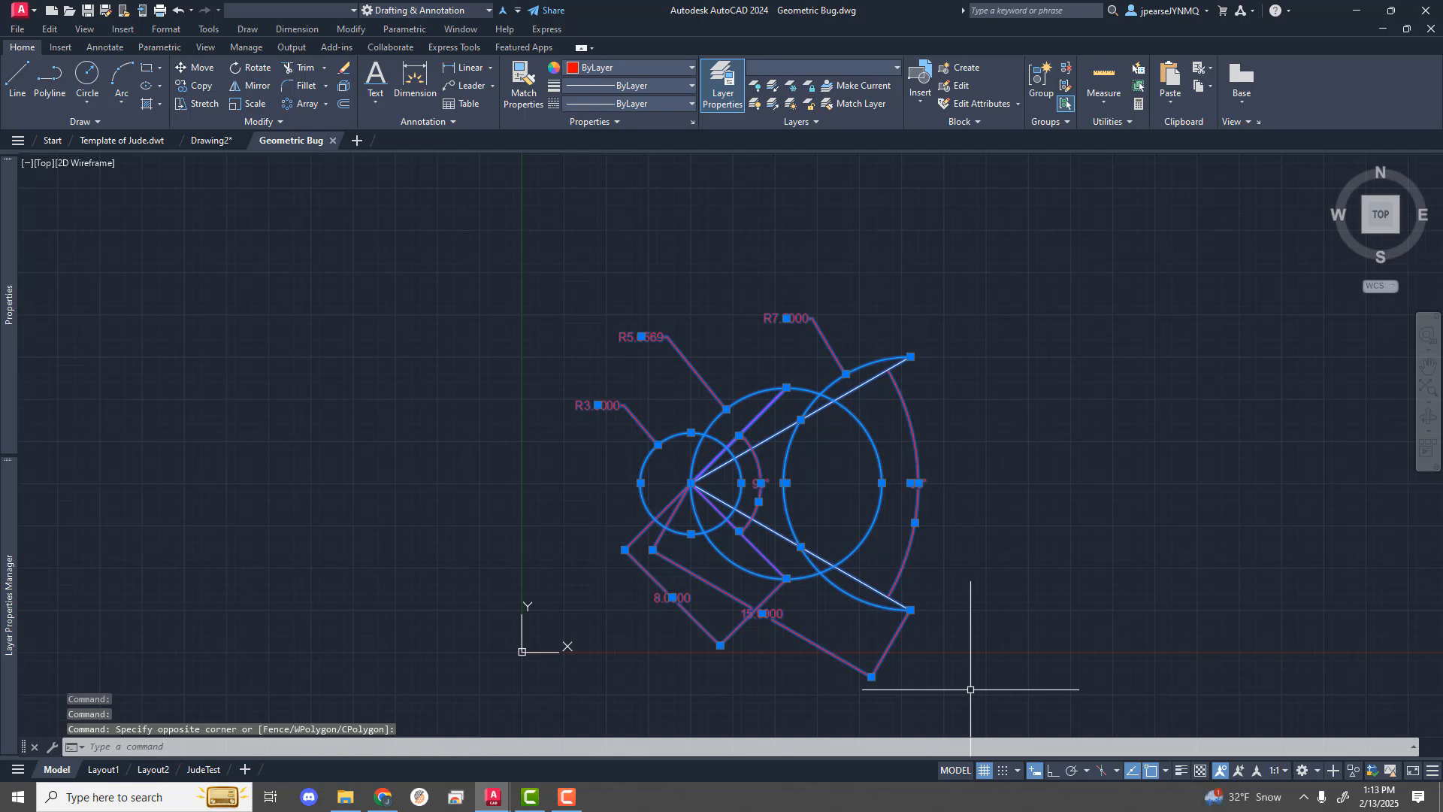
{"action": "key", "text": "ctrl+c"}
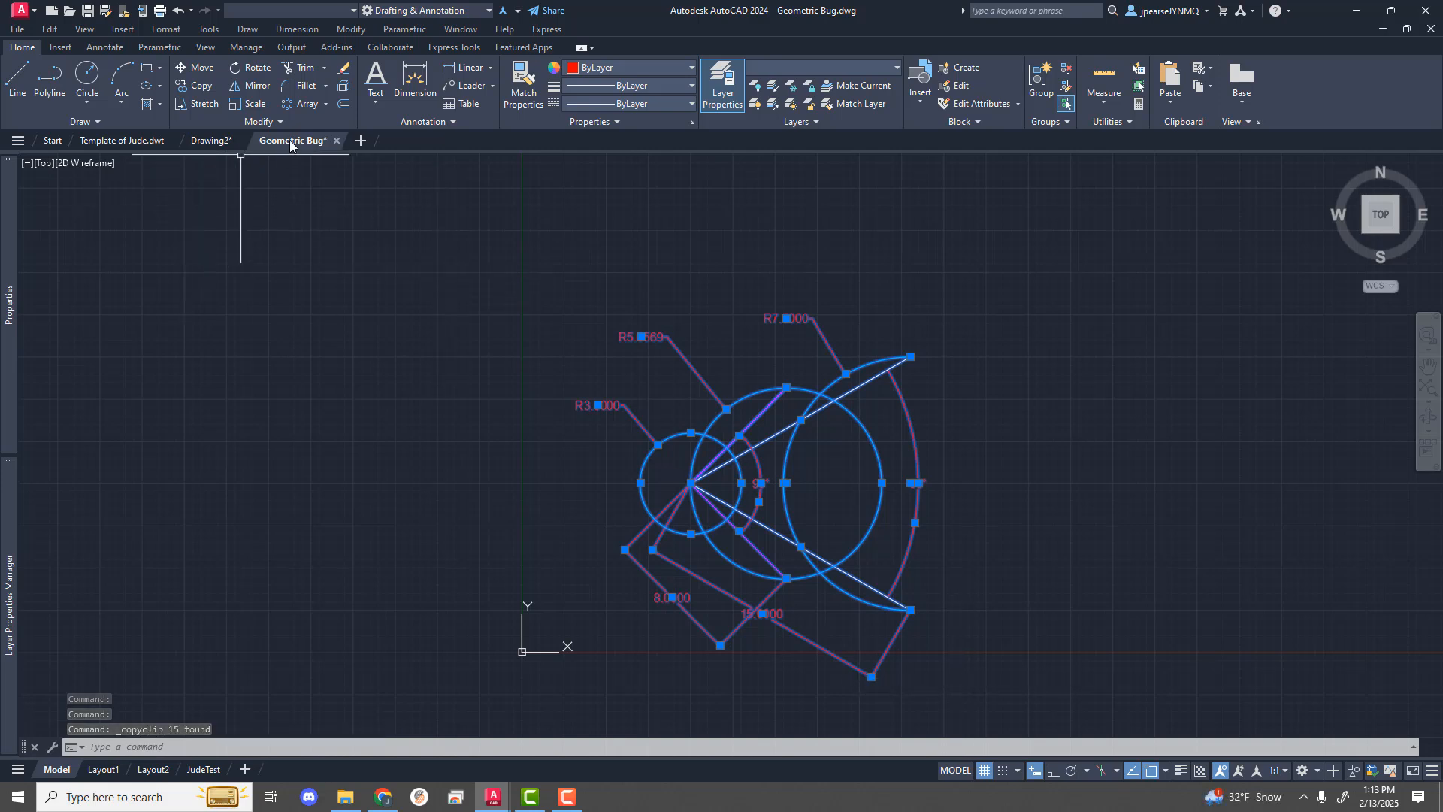
Step: Paste the copied geometry into the model space of Drawing2, within the visible drawing area near the origin
{"action": "left_click", "coordinate": [216, 141]}
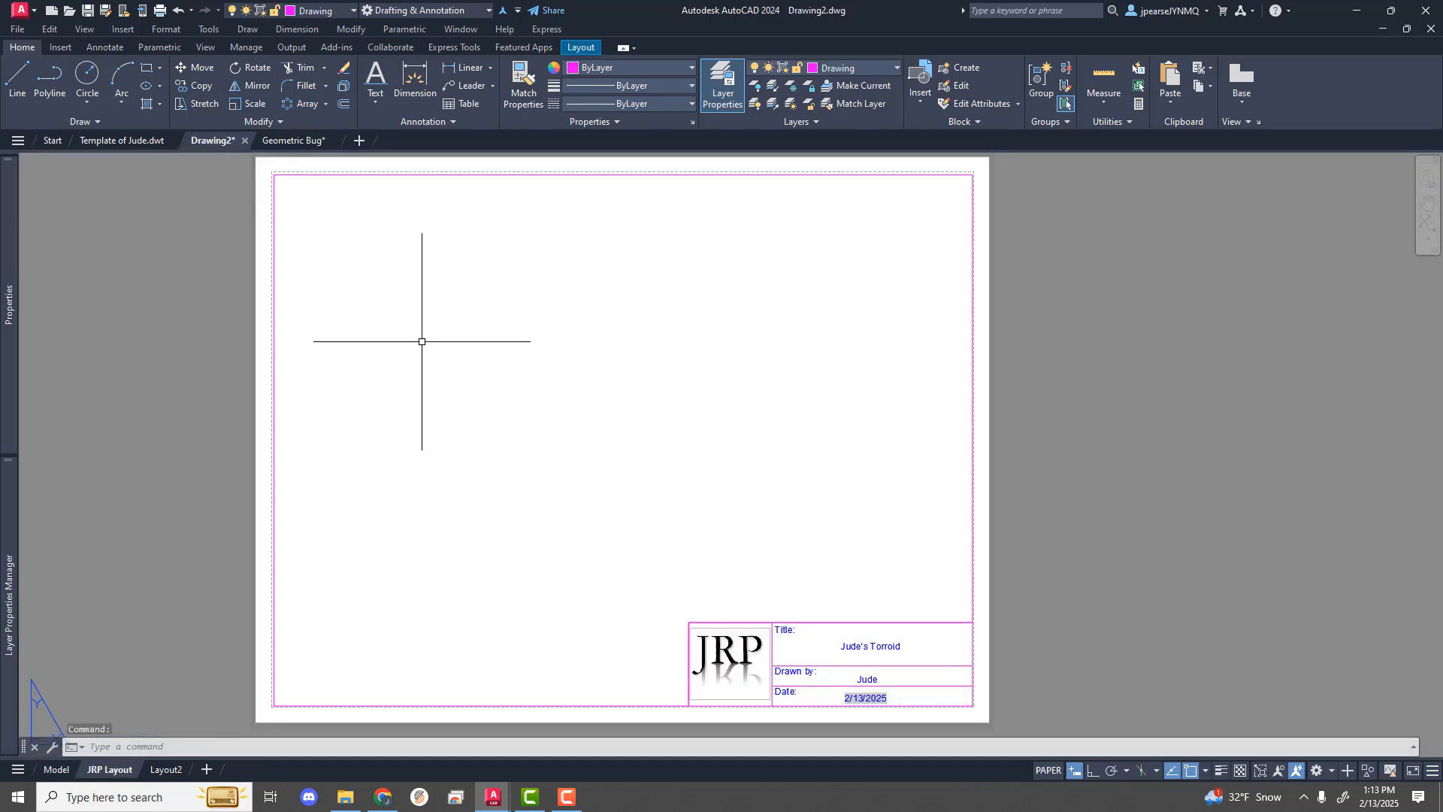
{"action": "left_click", "coordinate": [57, 769]}
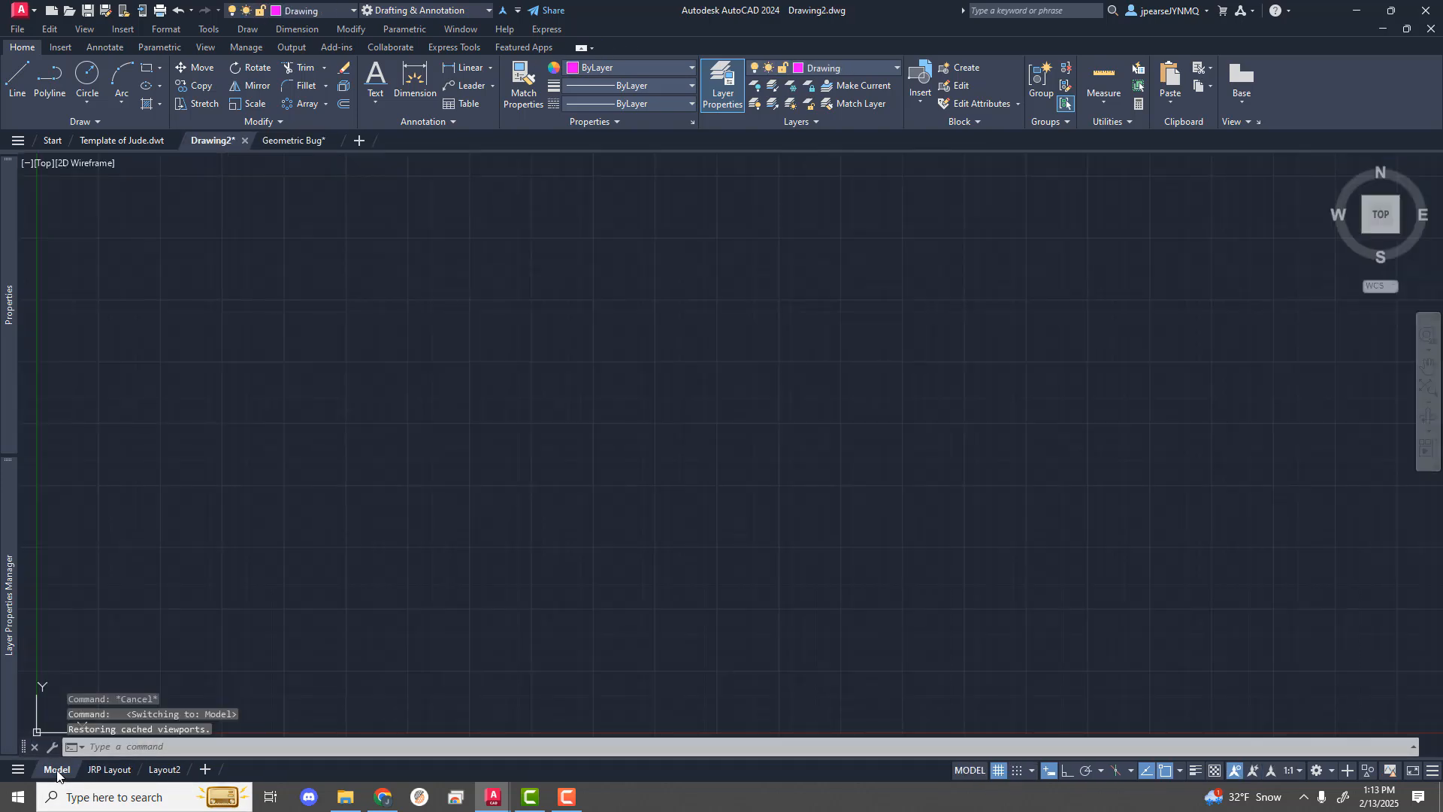
{"action": "key", "text": "ctrl+v"}
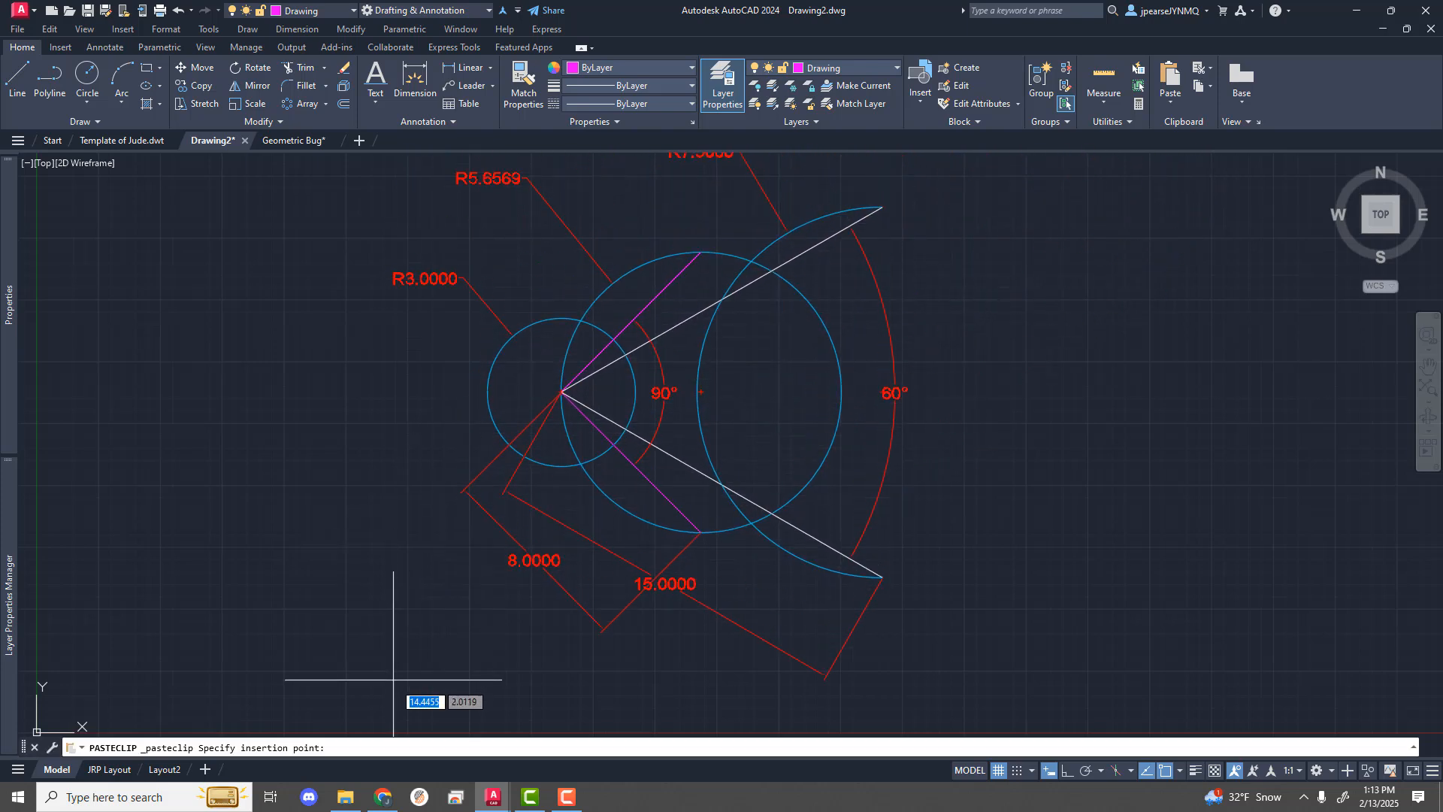
{"action": "left_click", "coordinate": [395, 705]}
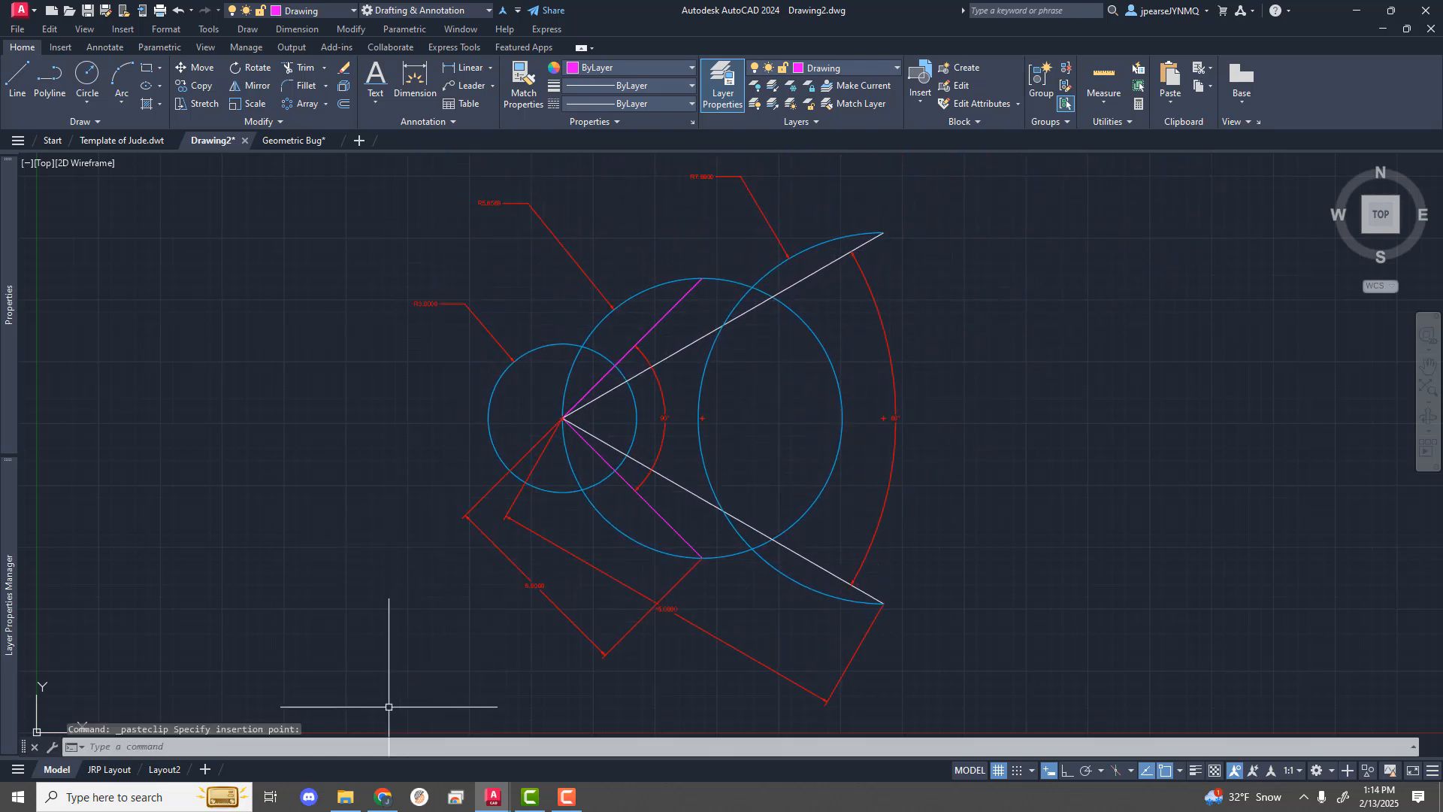
Step: In JRP Layout, activate the viewport and fit the whole pasted bug drawing in it clear of the title block
{"action": "left_click", "coordinate": [110, 769]}
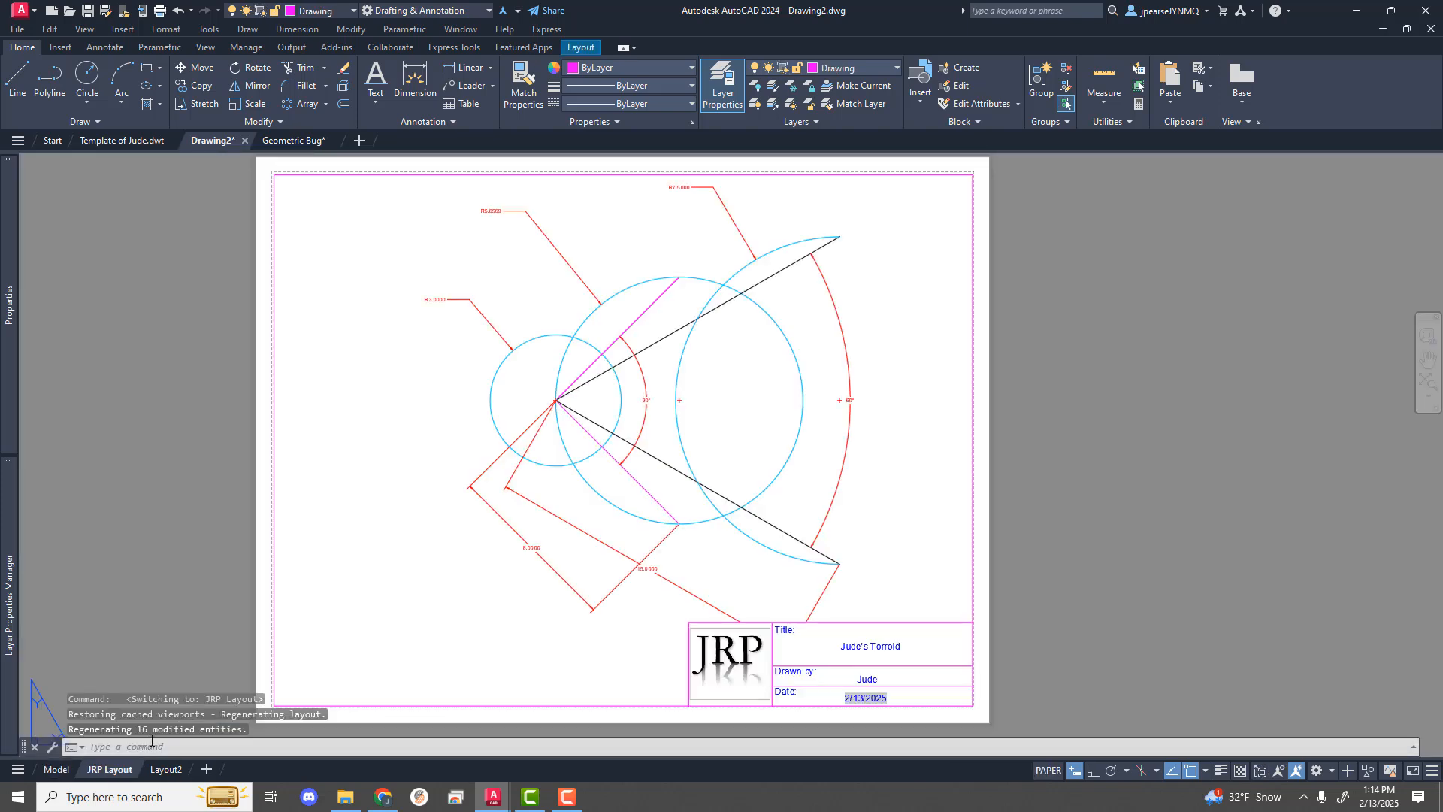
{"action": "double_click", "coordinate": [707, 409]}
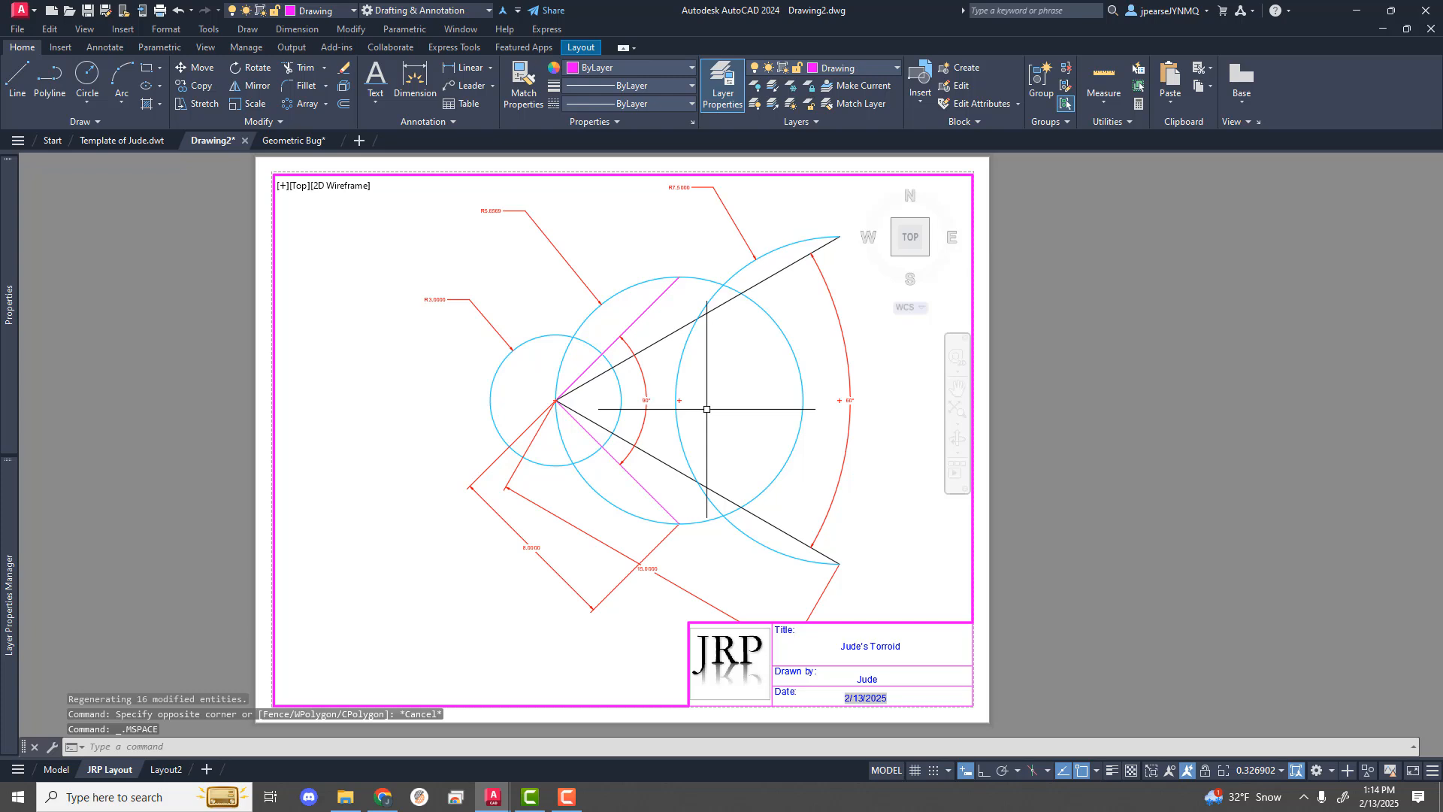
{"action": "scroll", "coordinate": [701, 420], "scroll_direction": "up", "scroll_amount": 2}
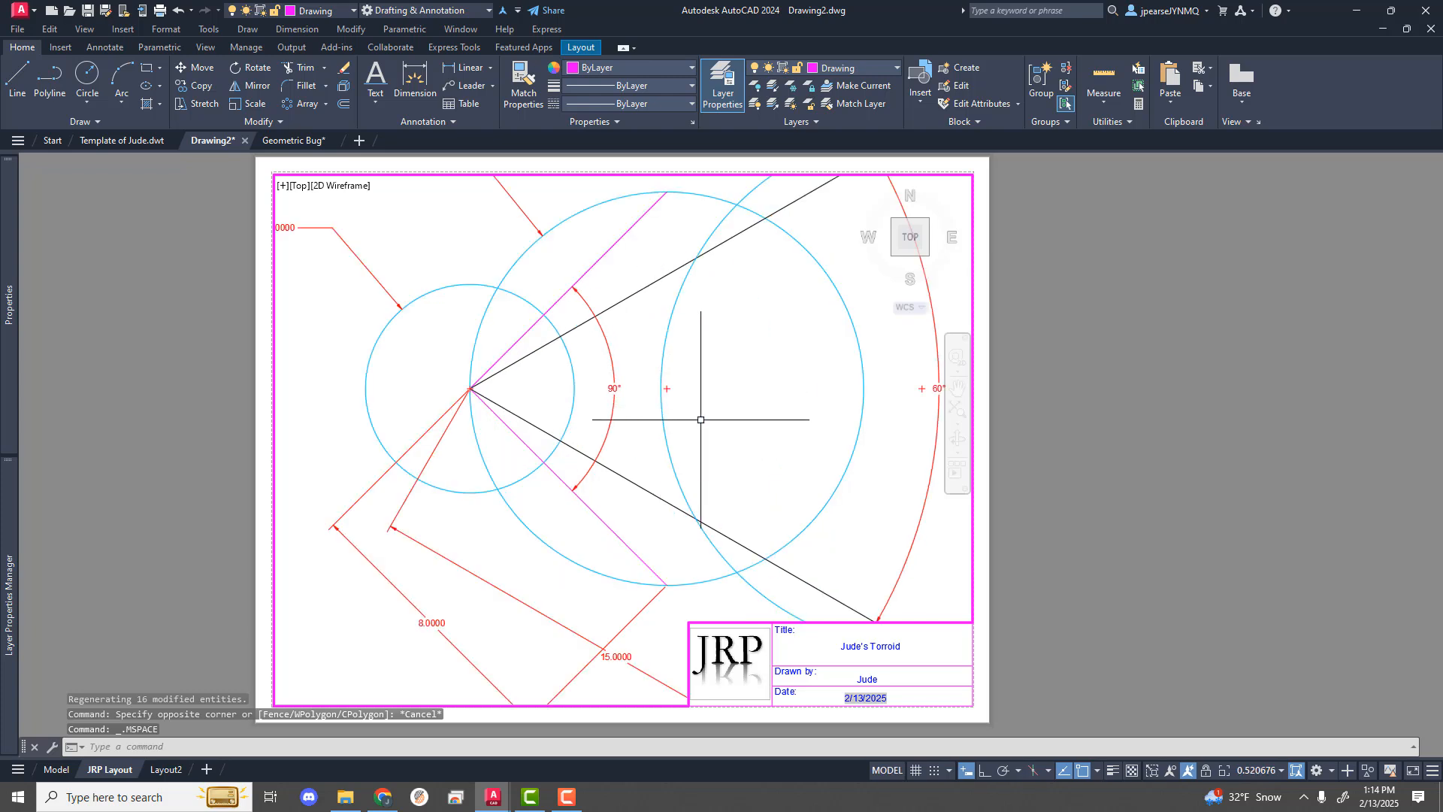
{"action": "scroll", "coordinate": [700, 419], "scroll_direction": "down", "scroll_amount": 4}
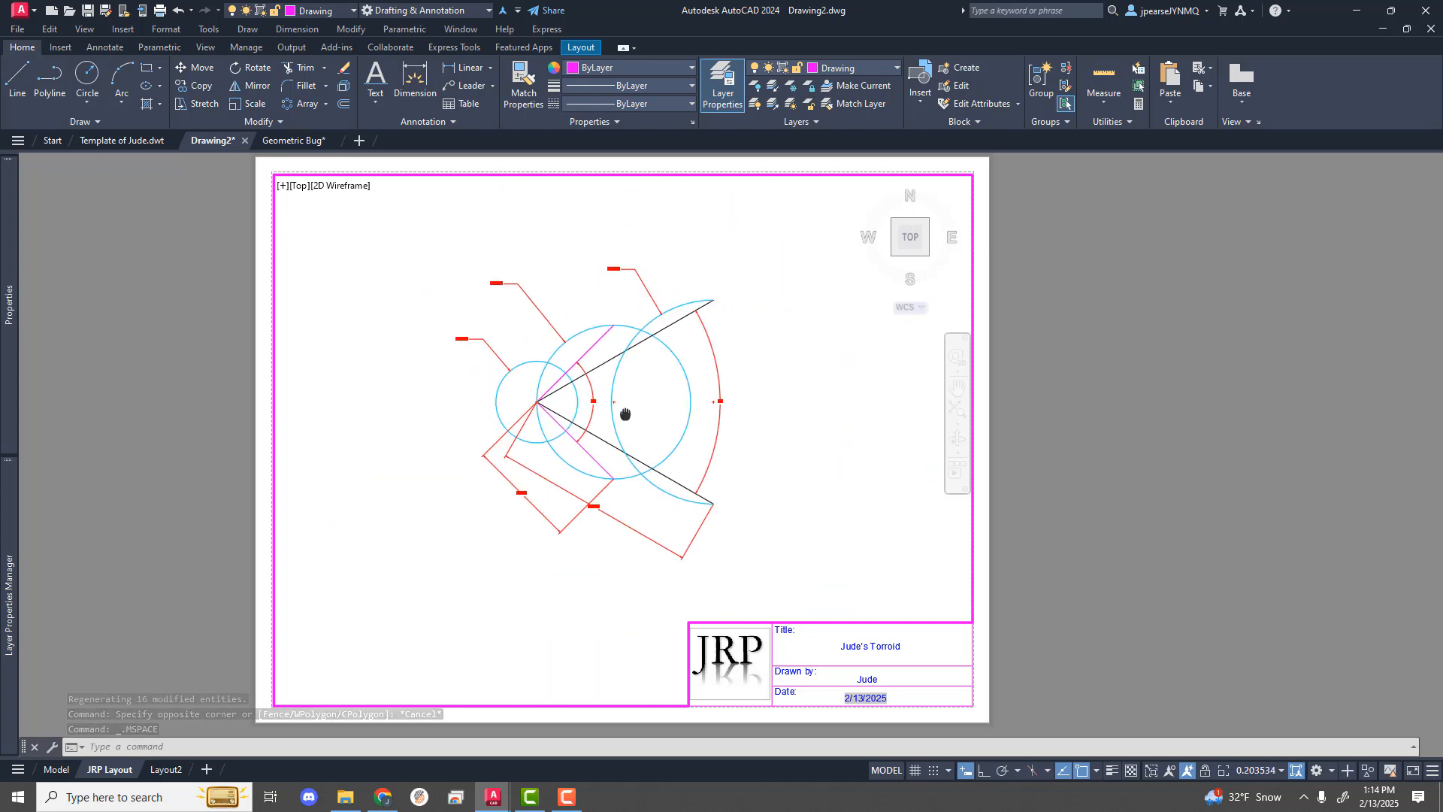